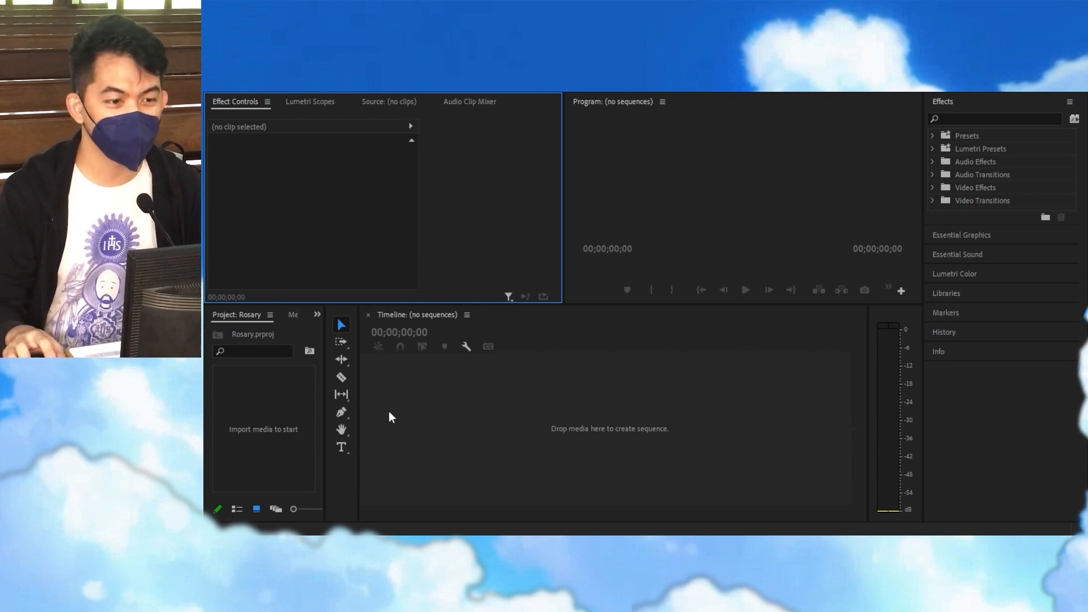
key(alt+Tab)
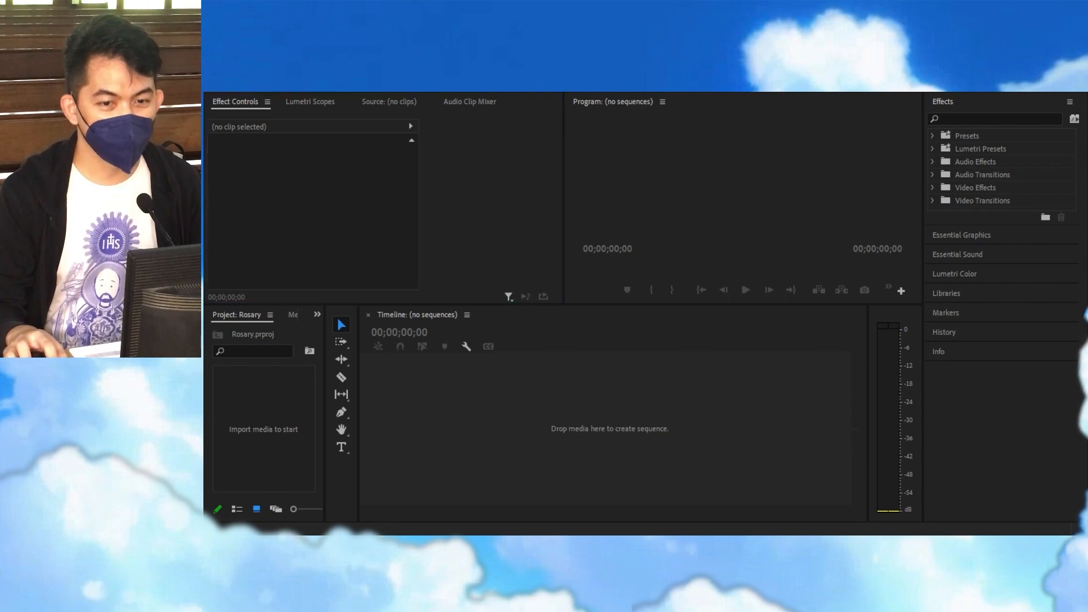
key(alt+Tab)
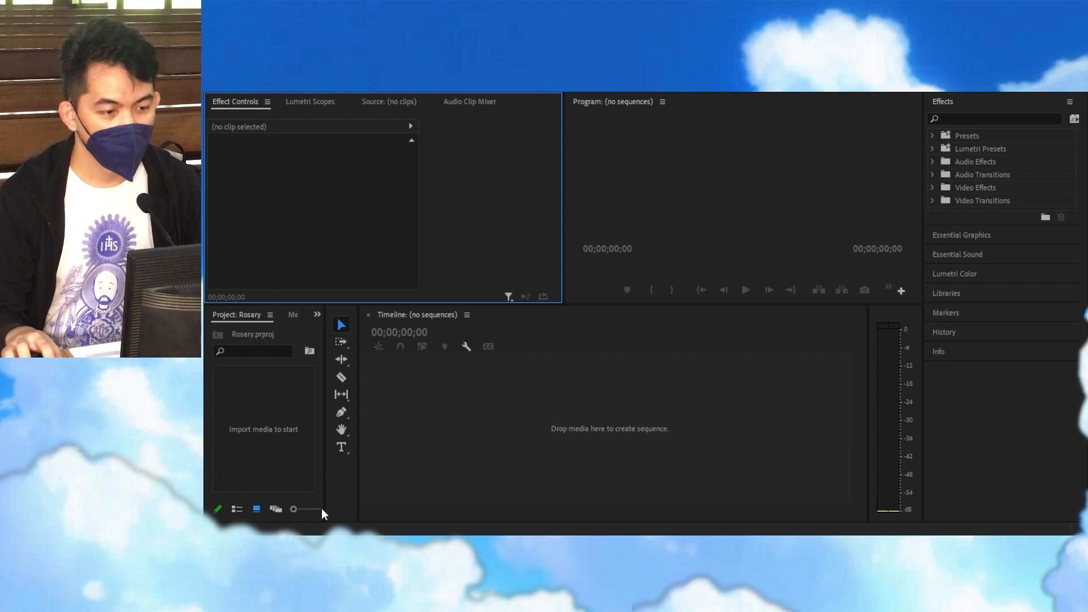
- Import Chapel 1.mp4 into the Rosary project and create a sequence from it
click(272, 335)
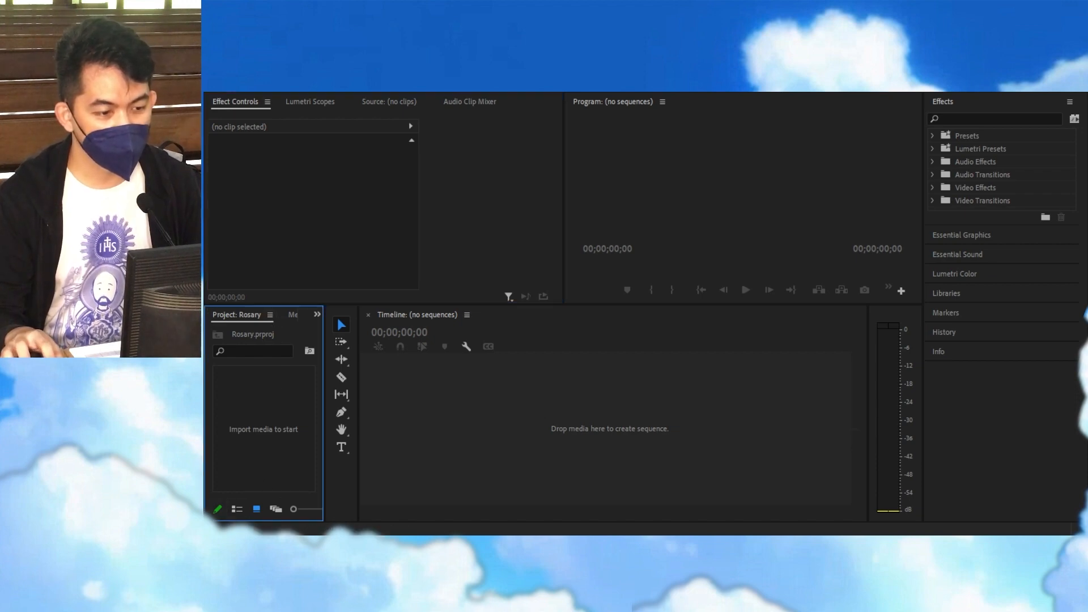
key(ctrl+i)
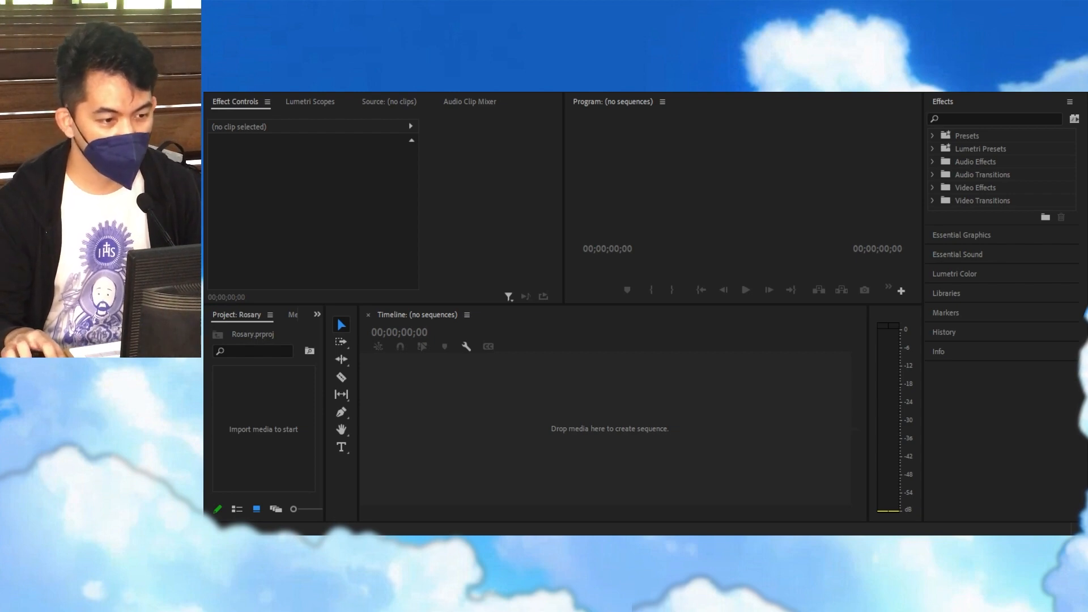
click(302, 433)
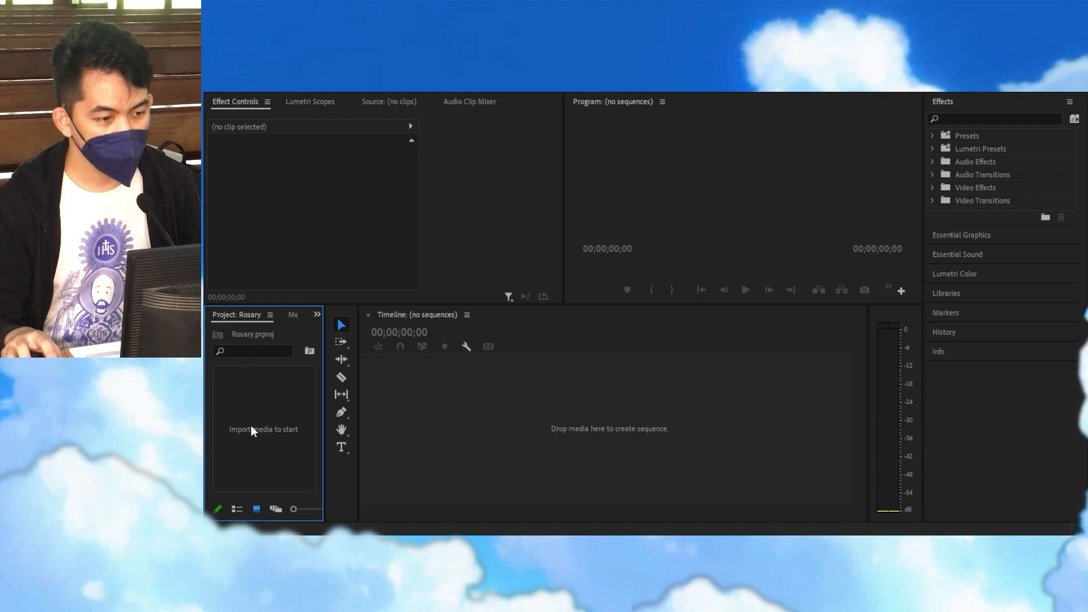
key(ctrl+i)
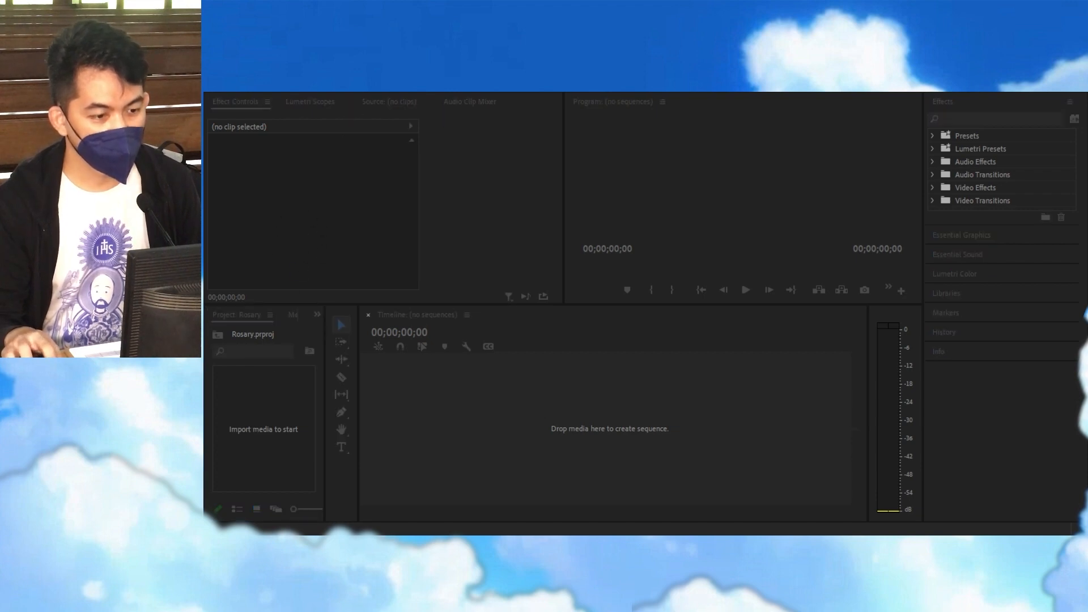
click(448, 502)
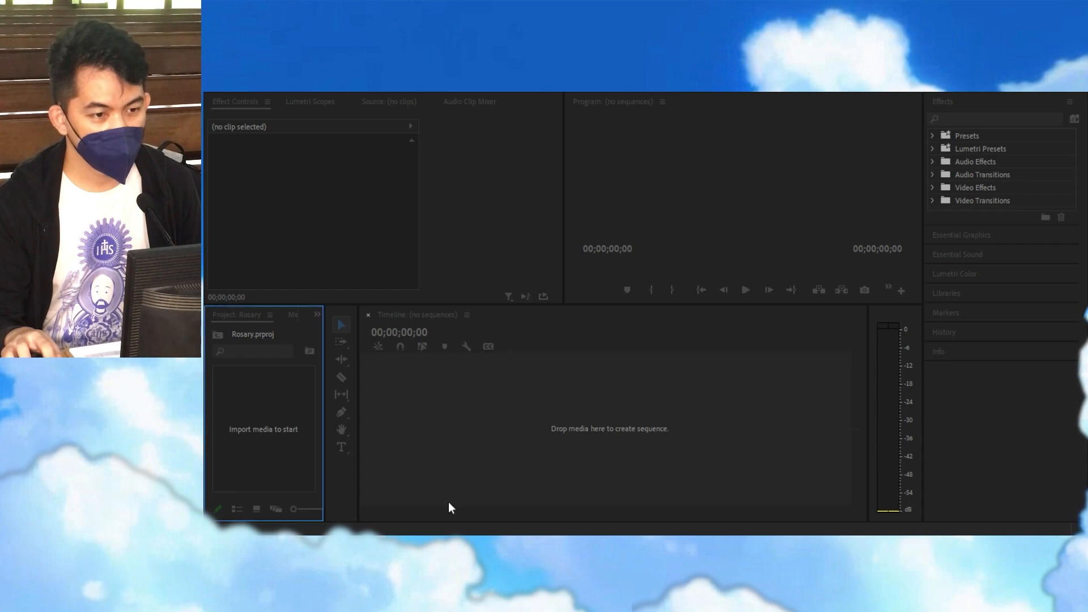
click(387, 535)
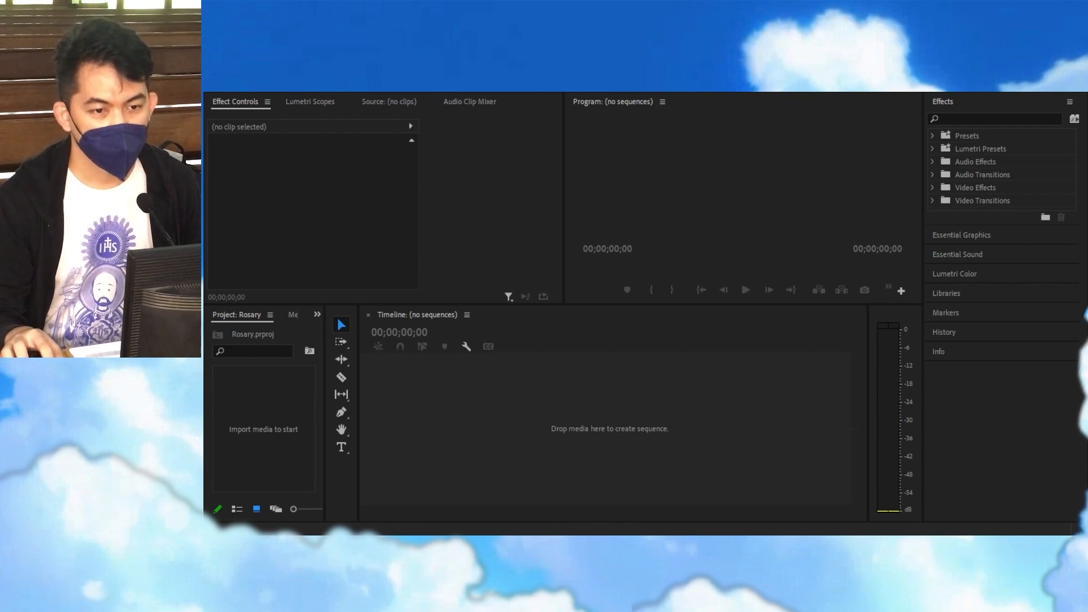
key(ctrl+i)
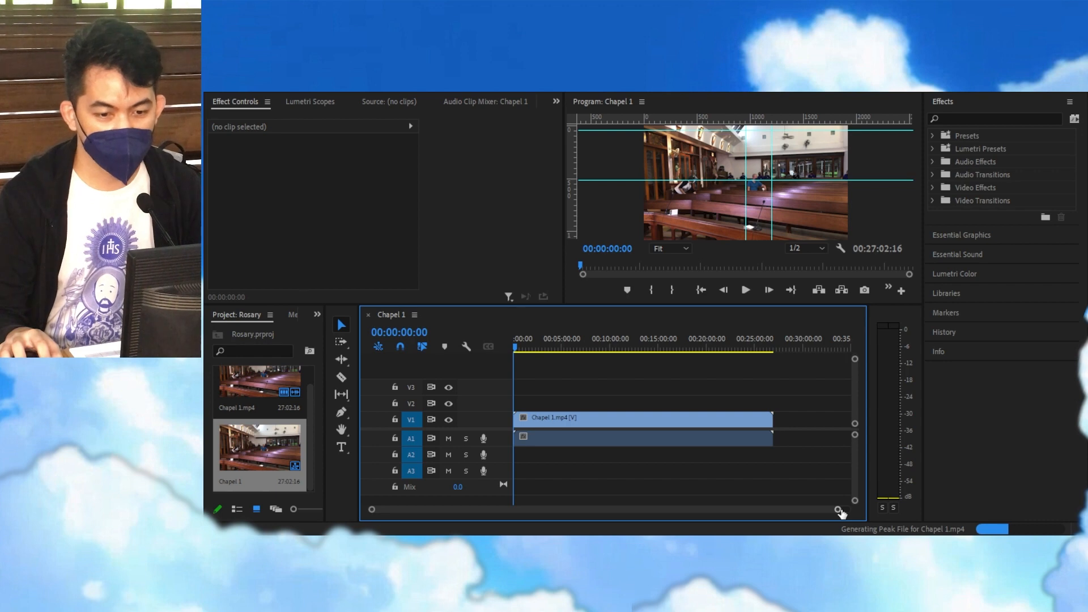
- Select the Chapel 1.mp4 clip in the timeline and enlarge the program monitor area by making the timeline area shorter
drag(842, 509, 776, 524)
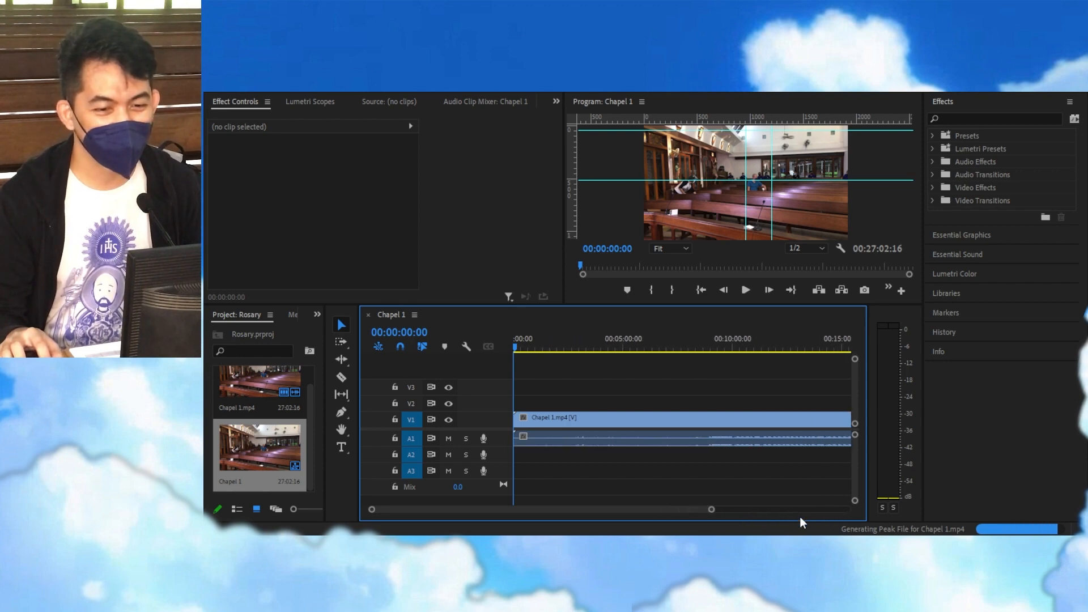
drag(685, 510, 719, 512)
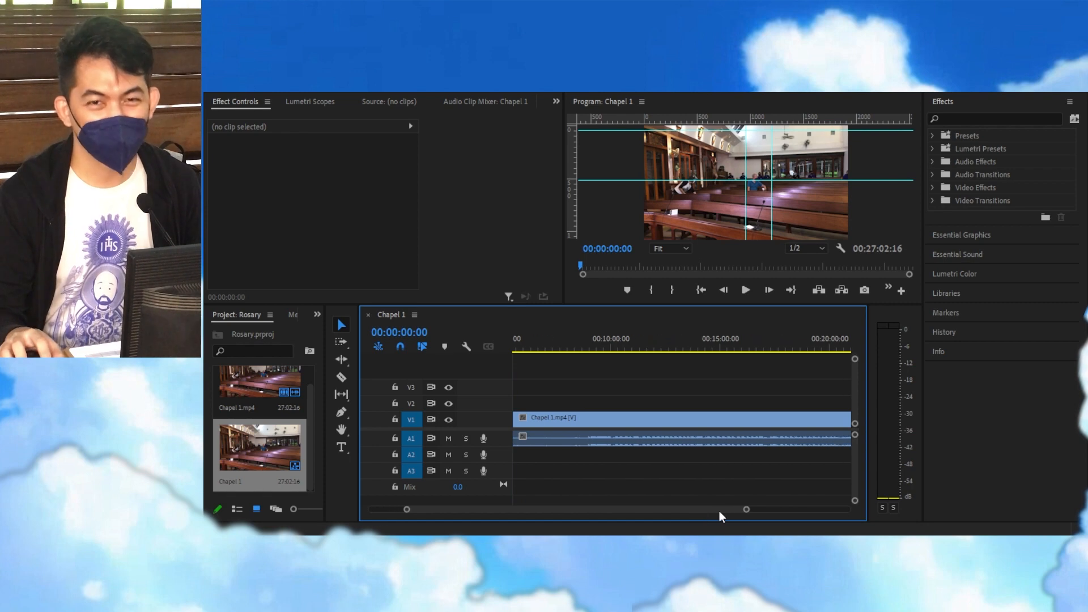
click(621, 440)
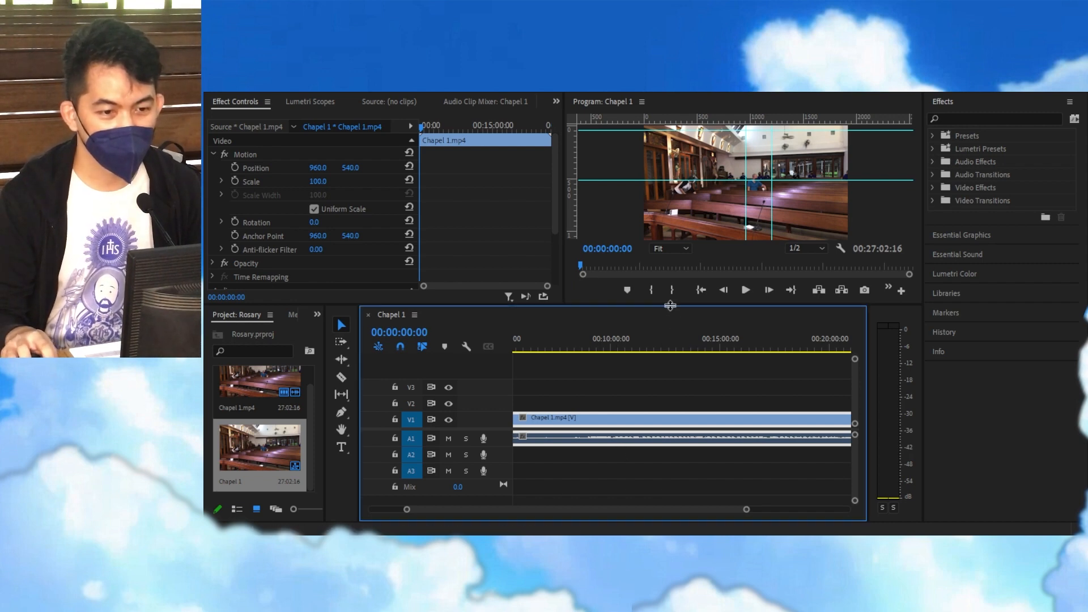
drag(670, 306, 670, 335)
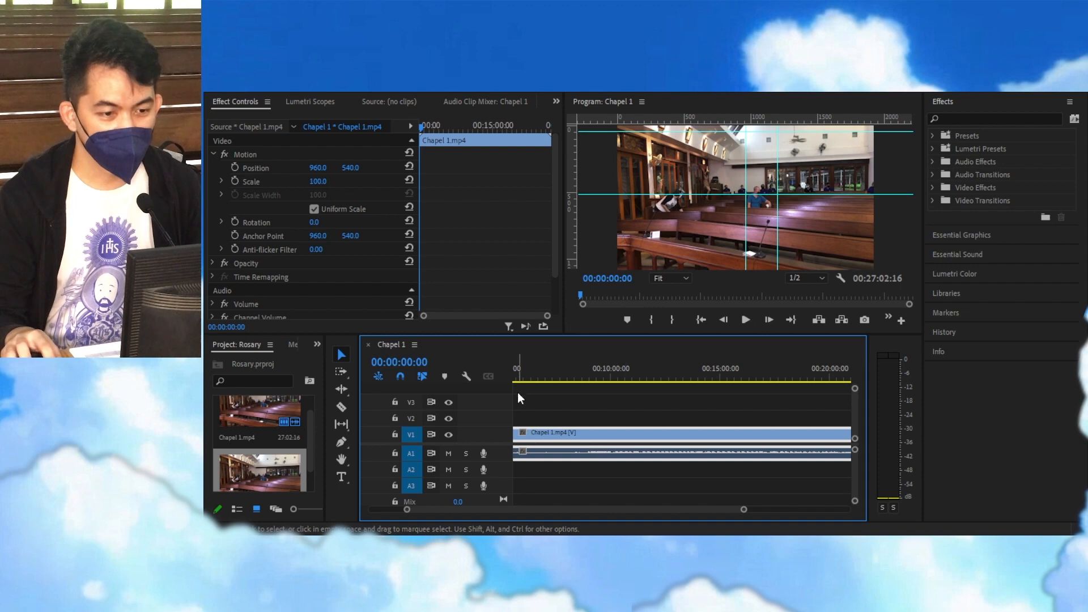
- Move the playhead to about 00:08:38 and briefly play the Chapel 1 sequence
drag(516, 375, 780, 374)
drag(744, 383, 660, 396)
key(space)
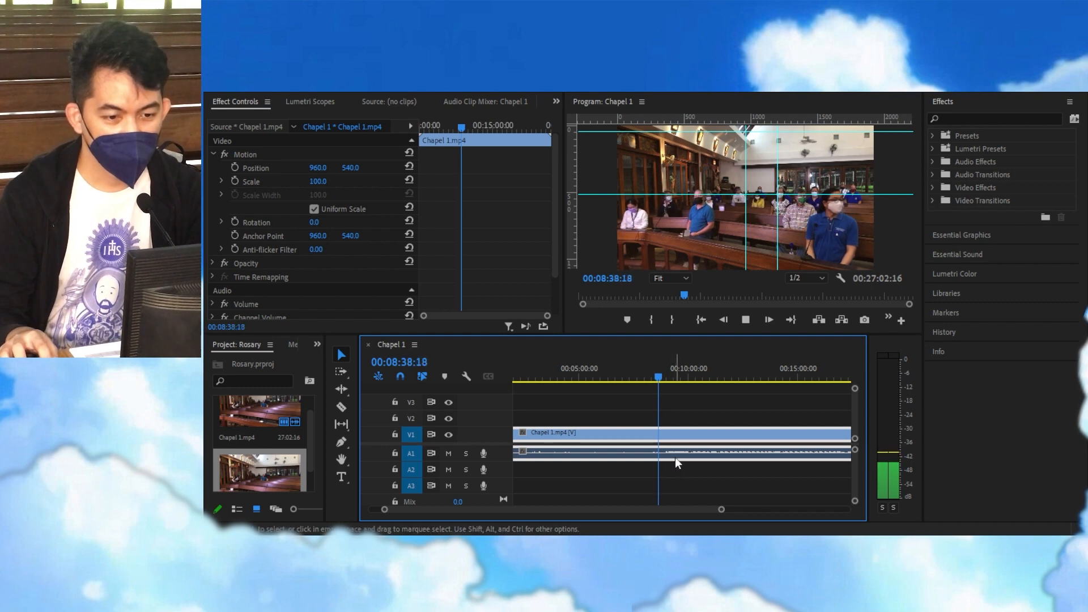
key(space)
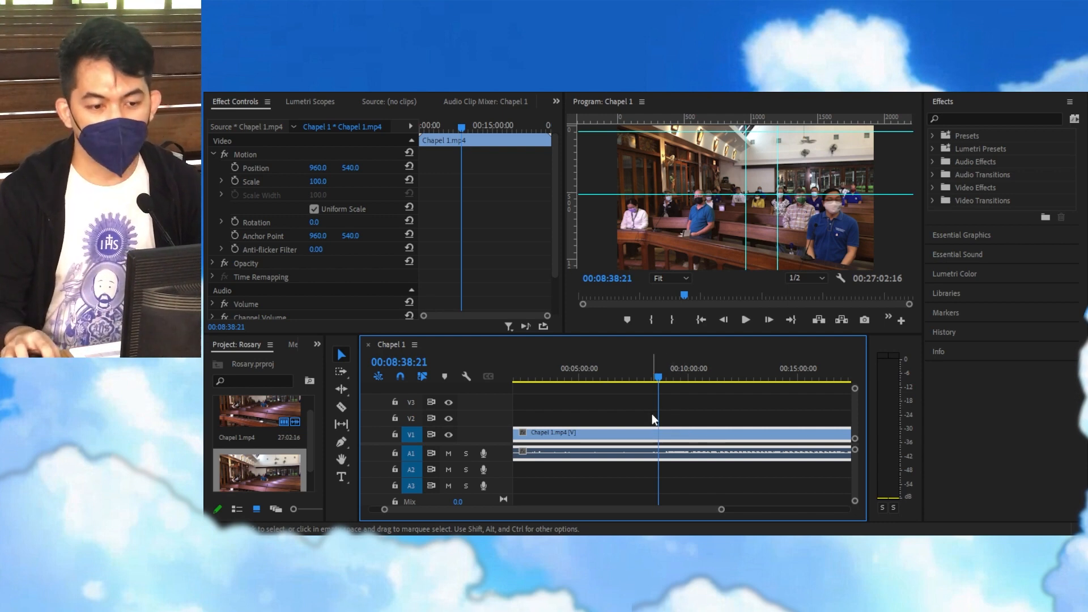
click(618, 481)
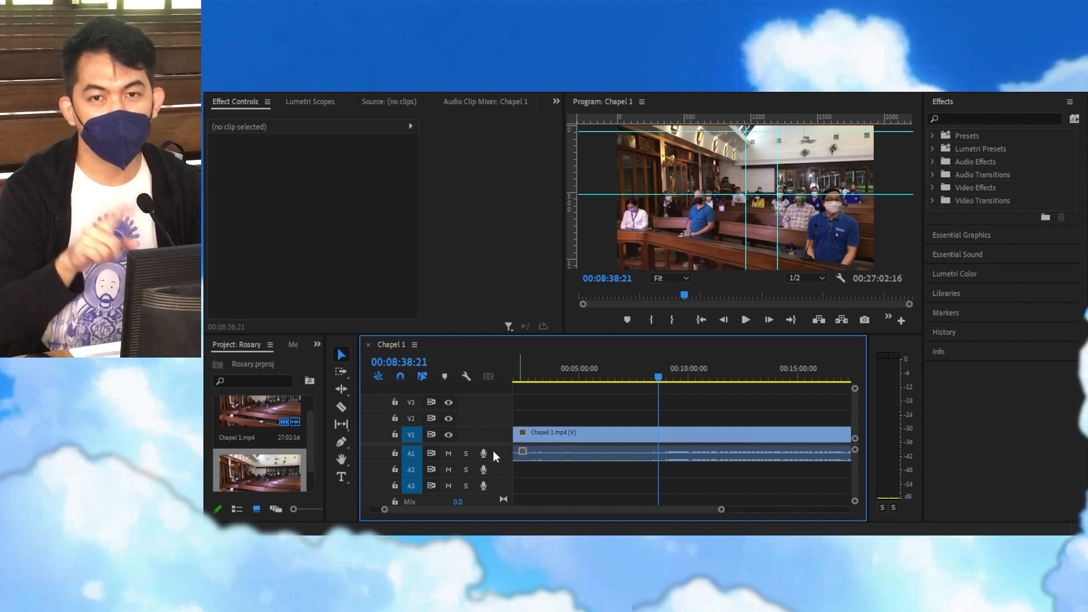
drag(552, 447, 577, 453)
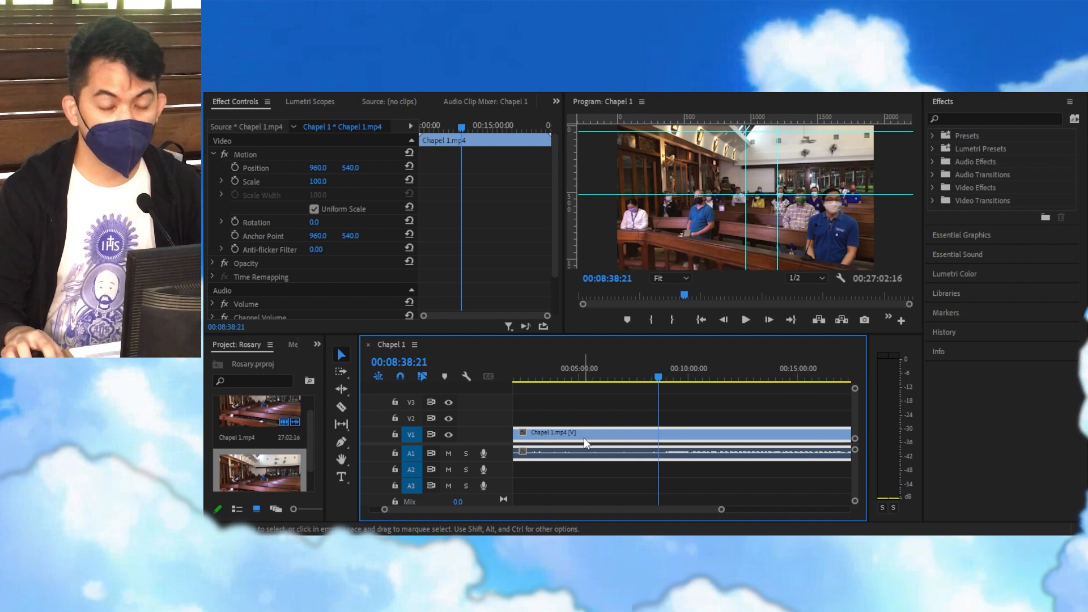
mouse_move(623, 439)
mouse_down()
mouse_move(706, 440)
mouse_move(595, 444)
mouse_move(610, 433)
mouse_up()
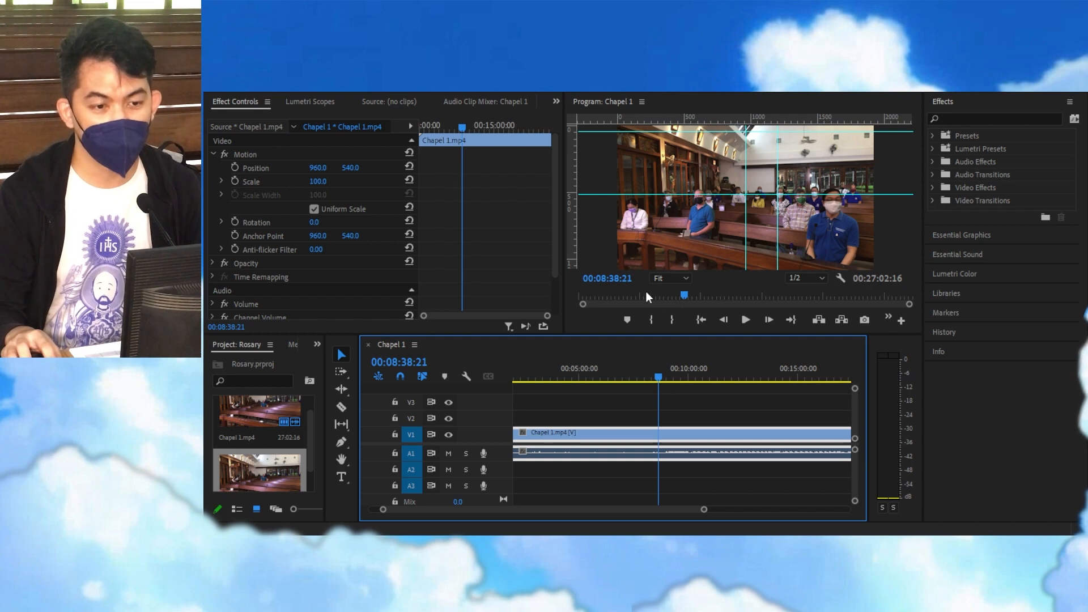
click(578, 414)
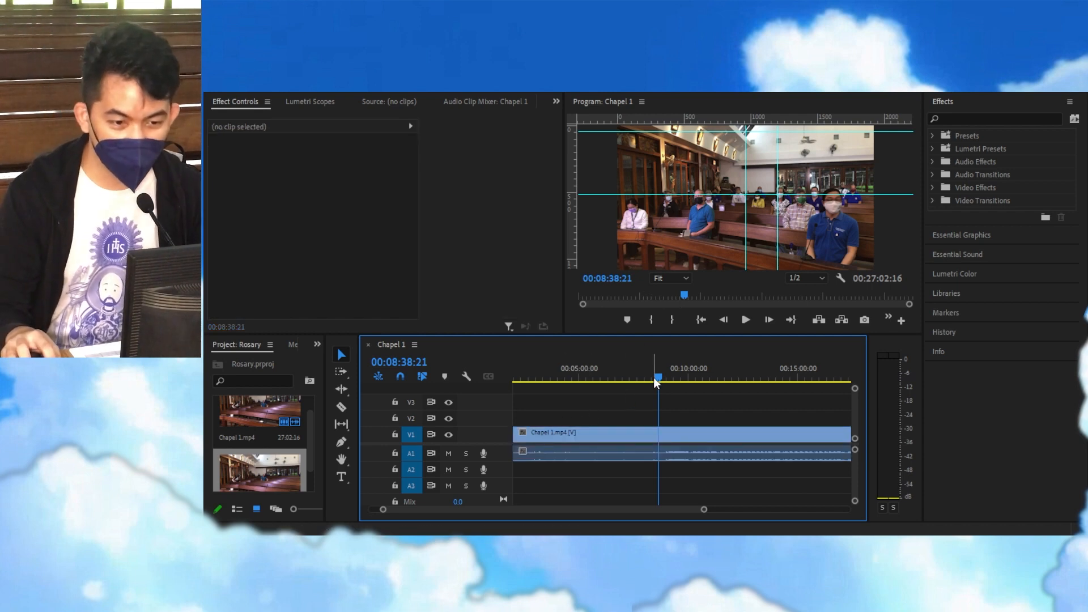
click(628, 440)
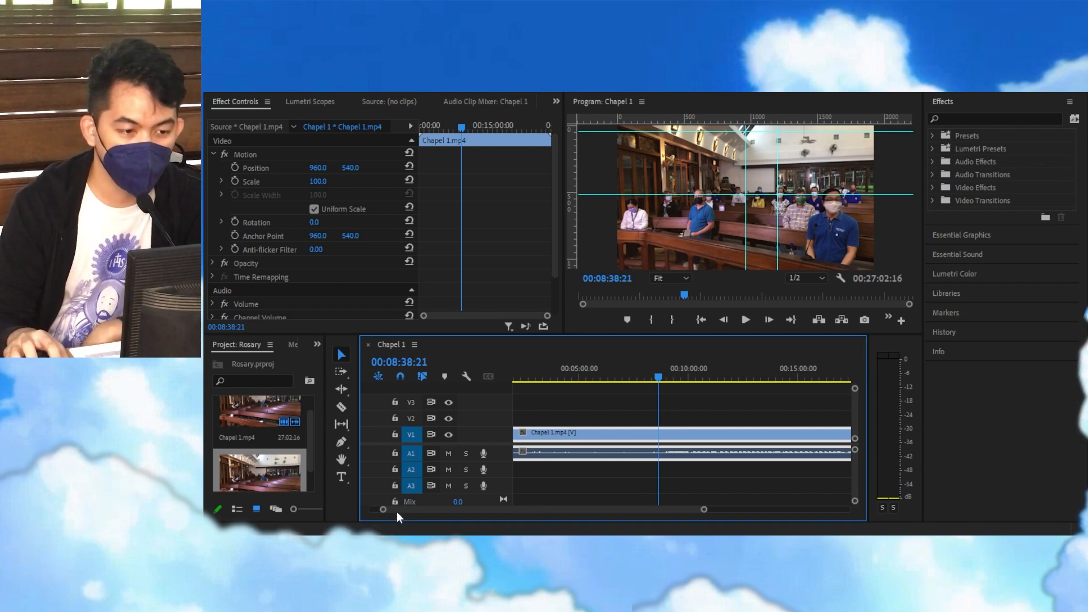
- Expand the Audio 1 track to show its waveform, and play the clip from about 00:08:59 to check the audio level
drag(383, 510, 432, 511)
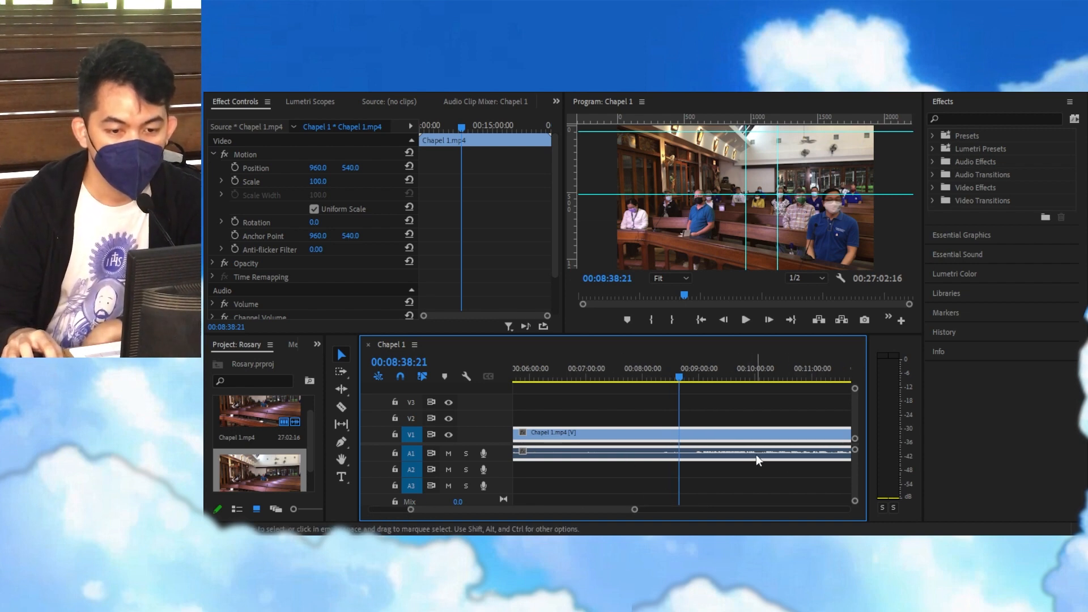
drag(855, 501, 856, 495)
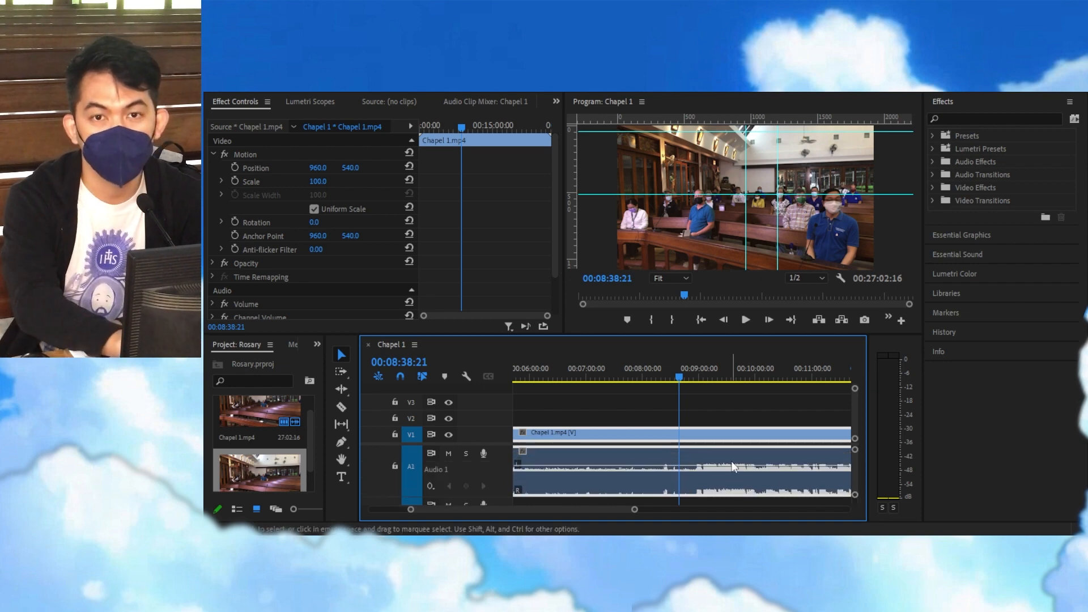
key(space)
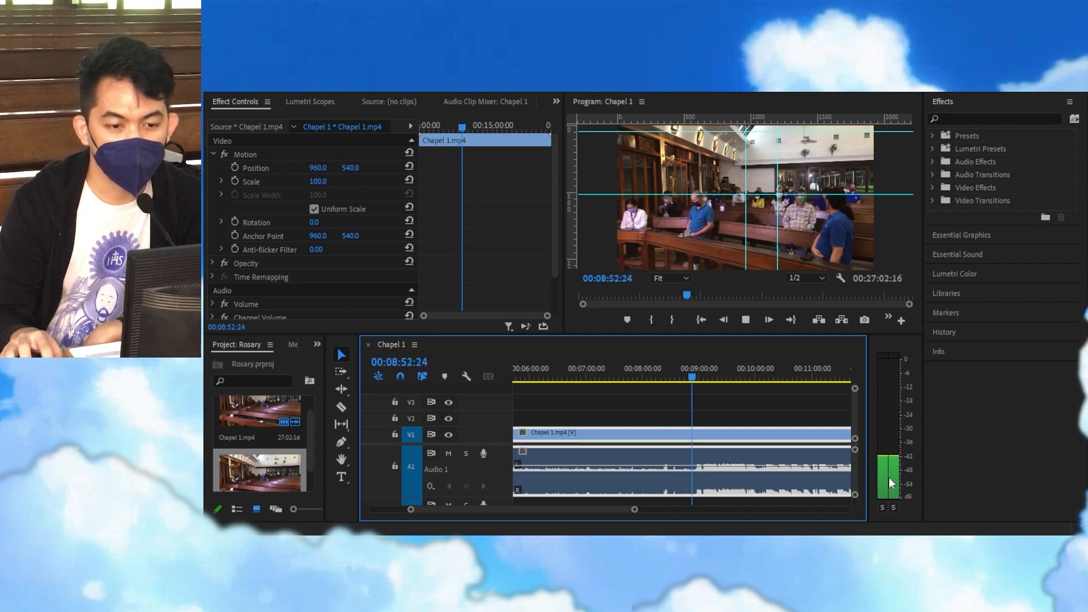
click(696, 376)
drag(699, 376, 701, 376)
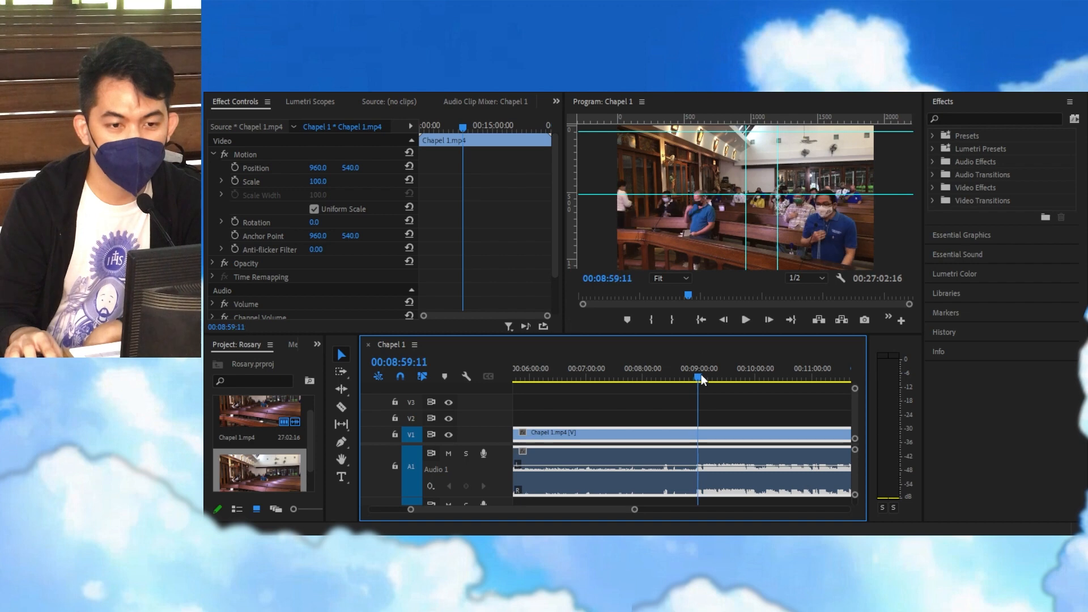
click(745, 320)
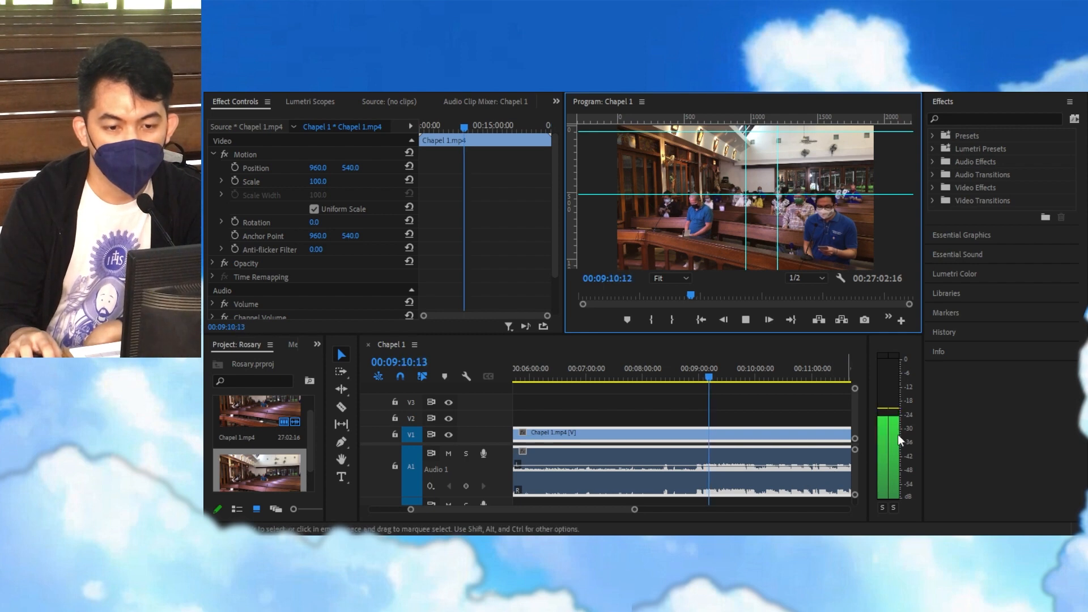
- Raise the volume of the Chapel 1.mp4 audio on A1 with its level line and play back the result
click(796, 464)
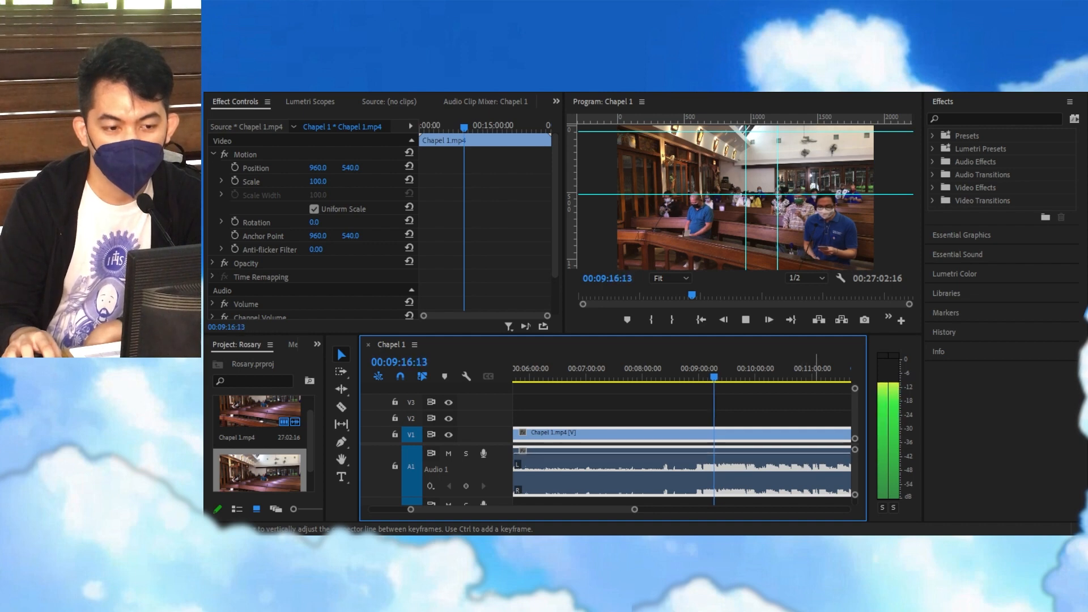
drag(795, 453, 794, 457)
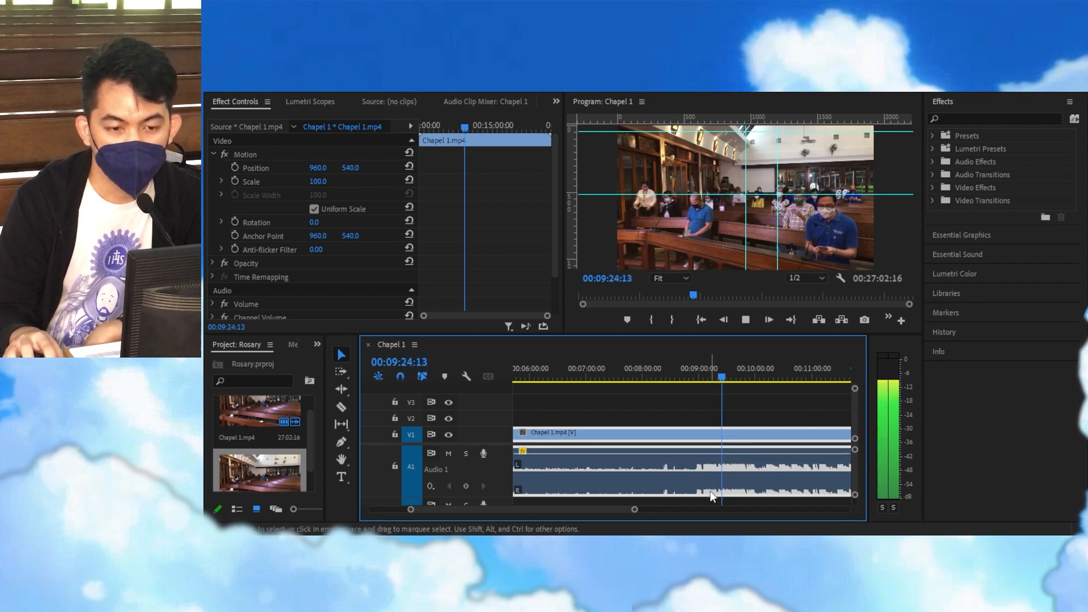
click(746, 319)
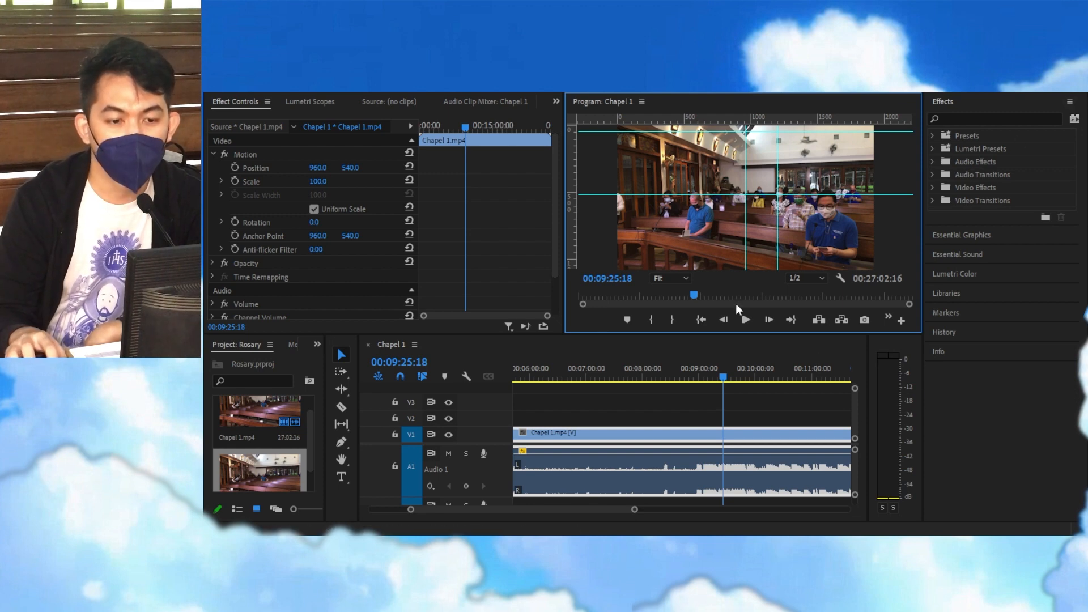
click(746, 320)
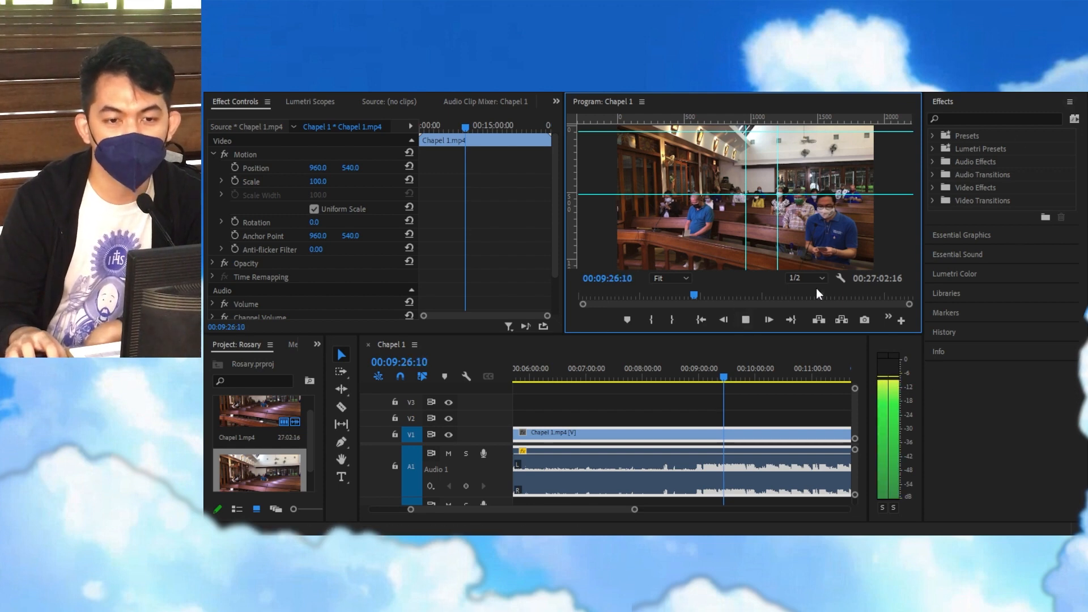
click(747, 319)
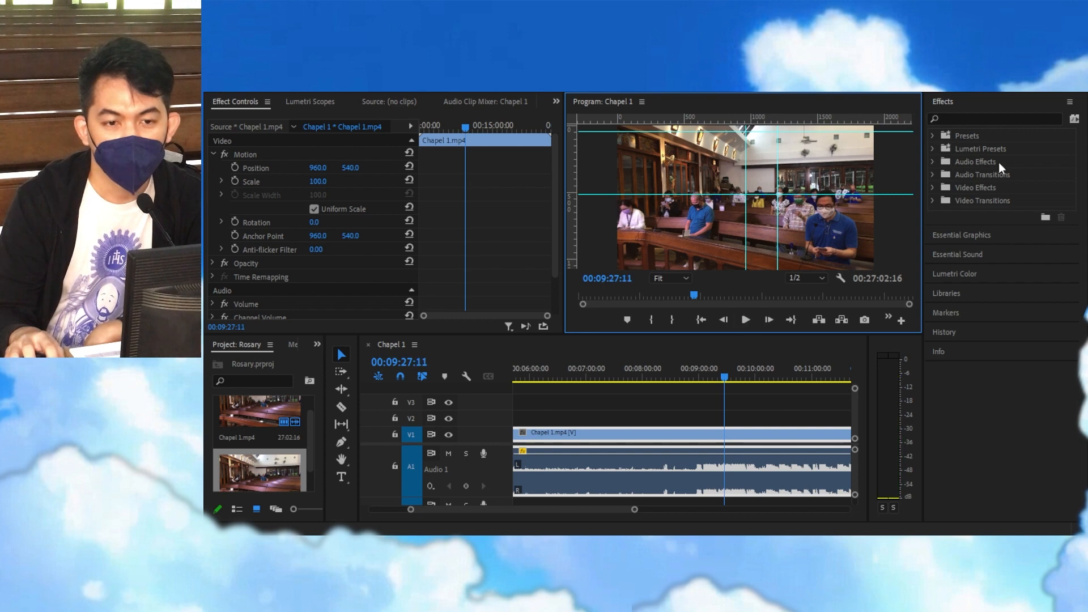
- Apply the DeNoise effect from Noise Reduction/Restoration to the Chapel 1.mp4 audio clip and play it back
click(932, 161)
click(940, 227)
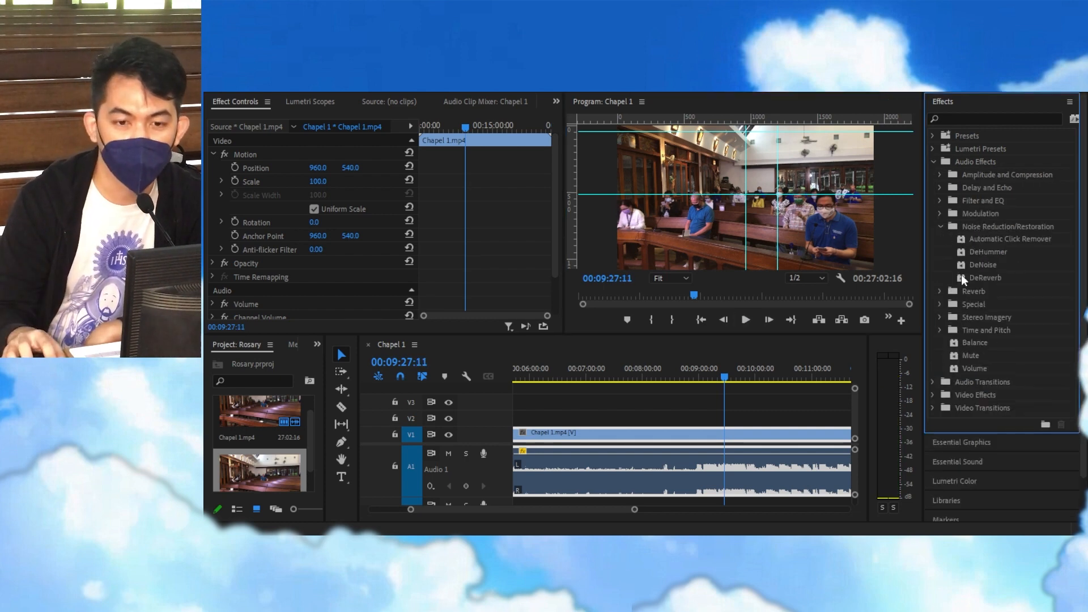
click(939, 226)
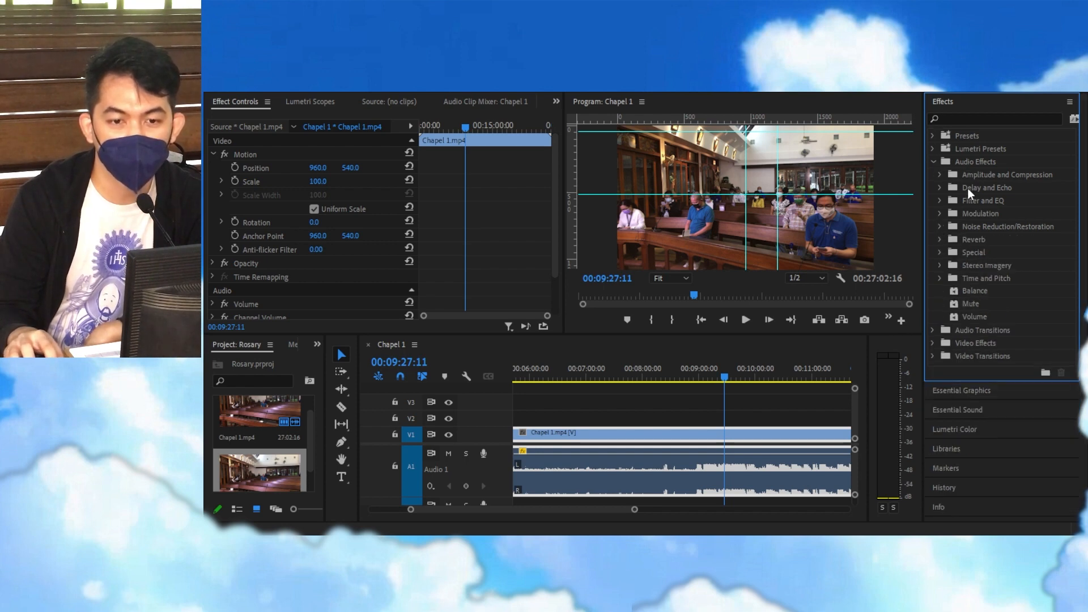
click(939, 227)
click(982, 264)
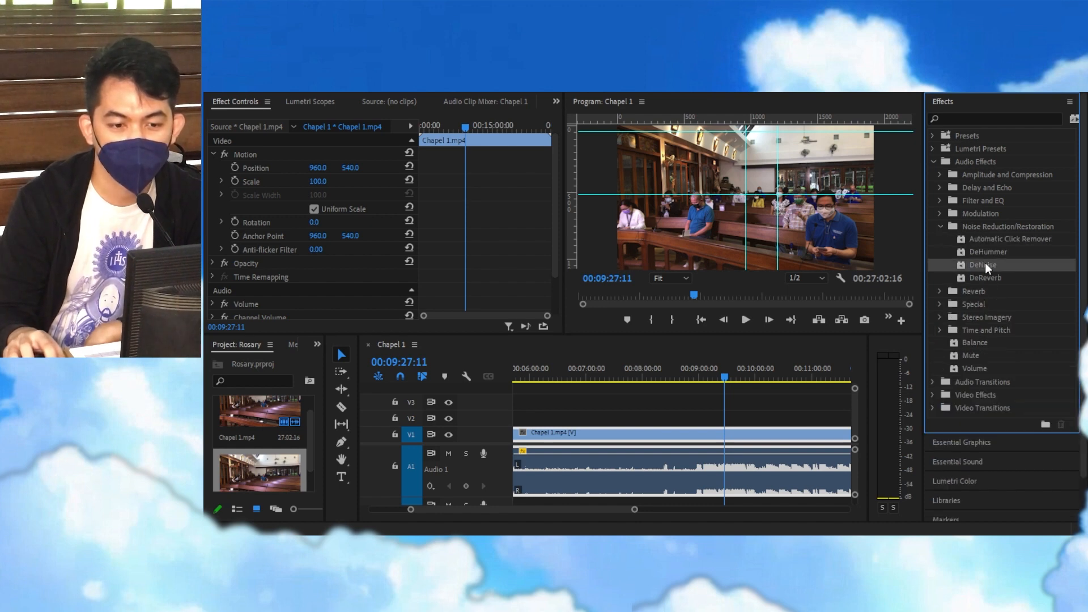
drag(985, 264, 723, 468)
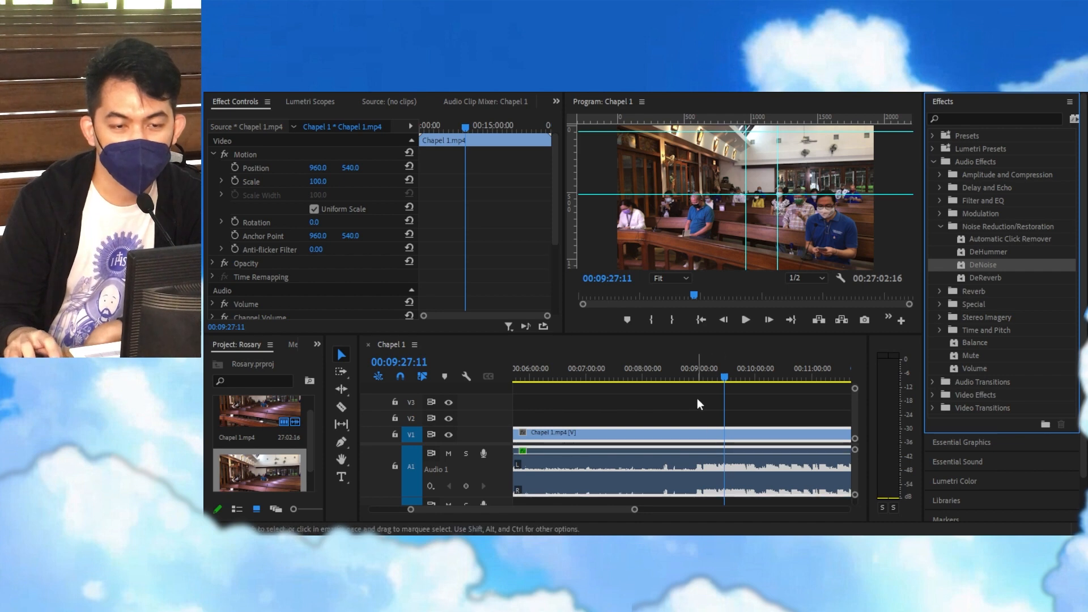
click(745, 320)
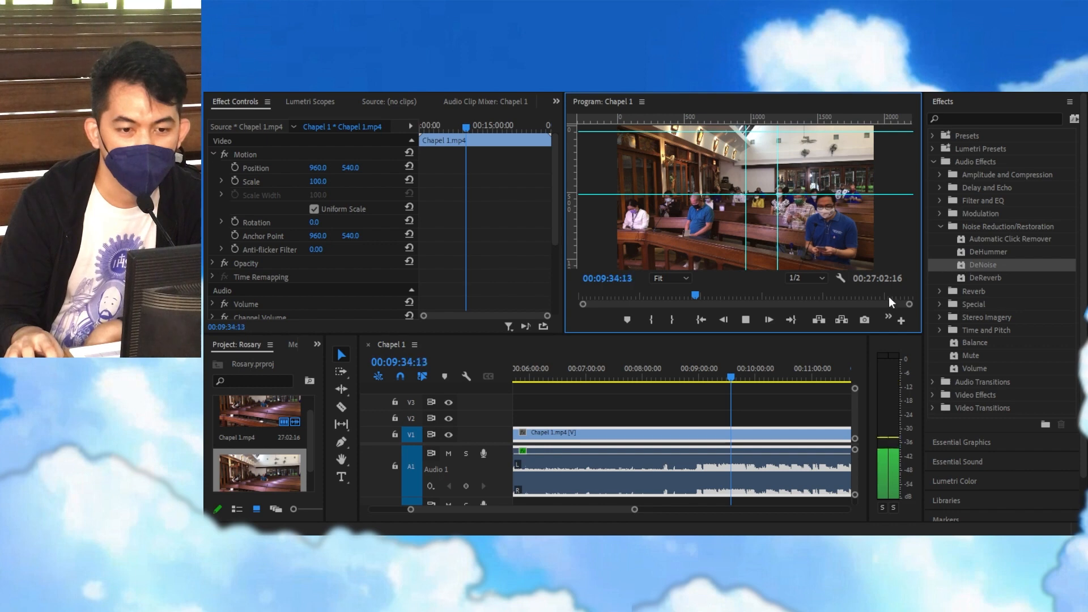
- Stop playback, move the playhead to about 00:09:31, and list the Video Effects categories
click(744, 320)
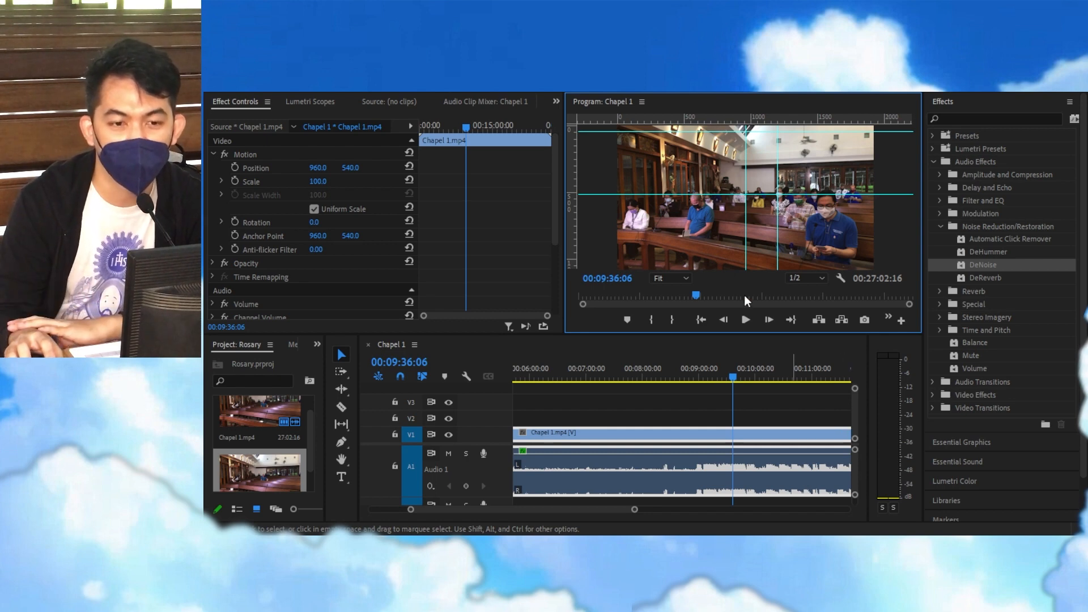
mouse_move(730, 364)
mouse_down()
mouse_move(715, 374)
mouse_move(729, 375)
mouse_up()
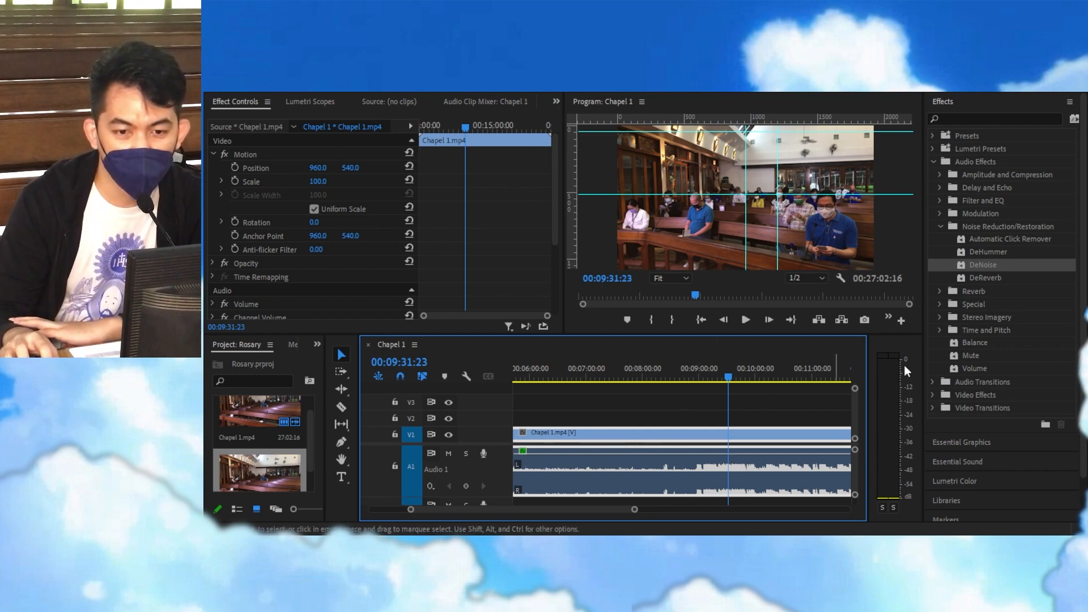
click(932, 395)
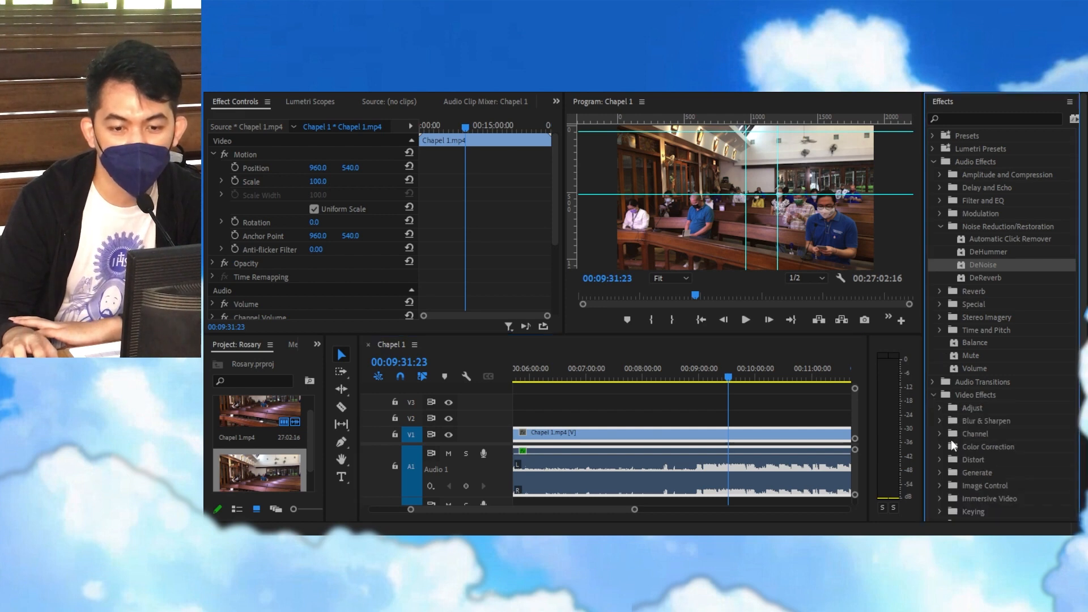
scroll(951, 440, down, 2)
scroll(951, 401, up, 1)
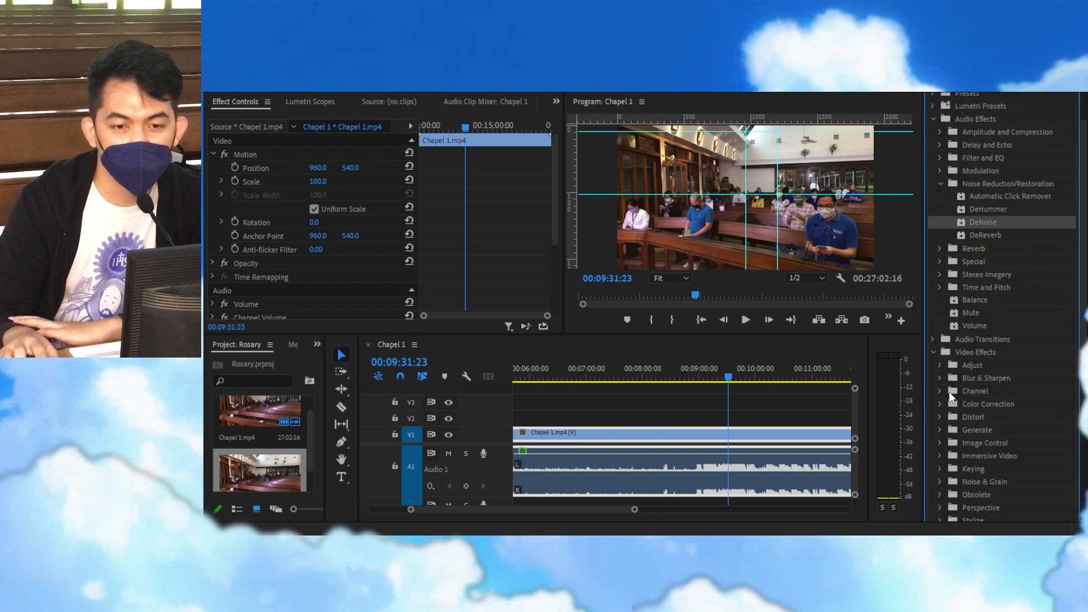
scroll(954, 346, down, 1)
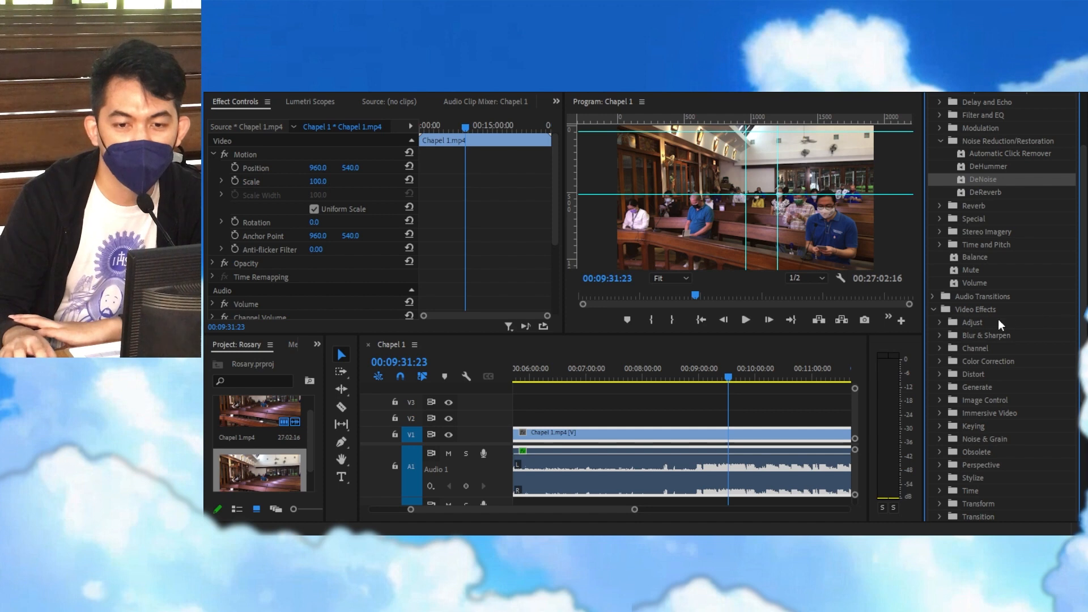
scroll(999, 335, down, 3)
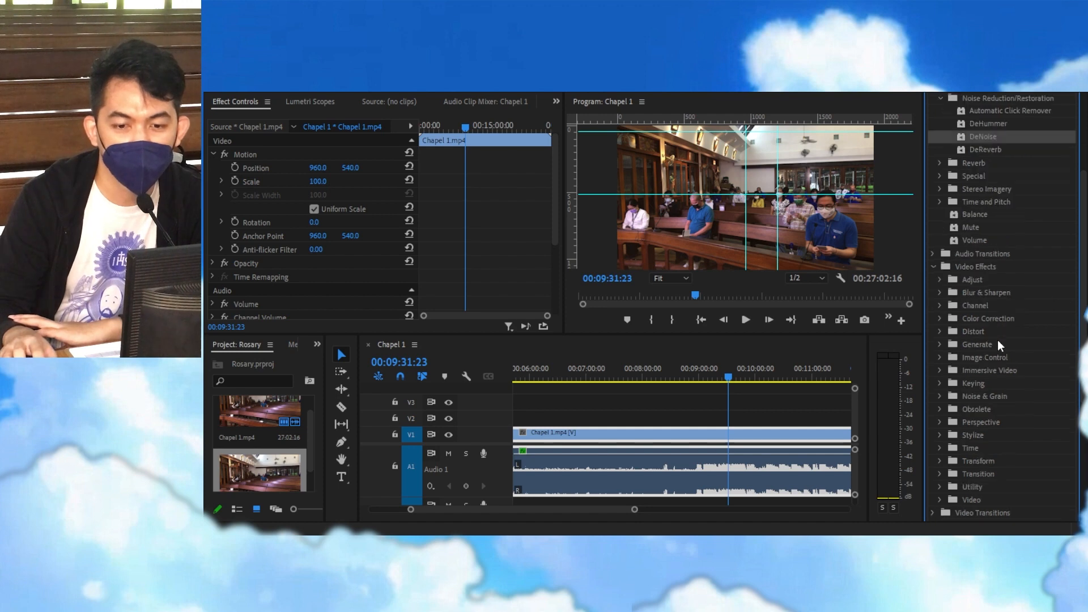
- Apply the Lumetri Color effect from the Color Correction group to the Chapel 1.mp4 video clip
click(940, 280)
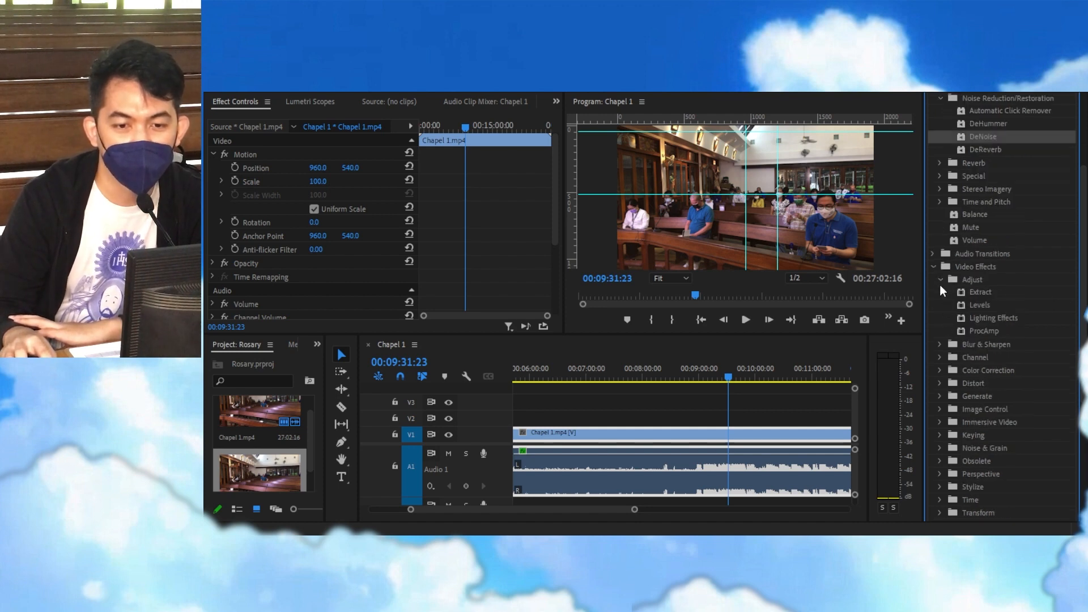
click(940, 280)
click(940, 280)
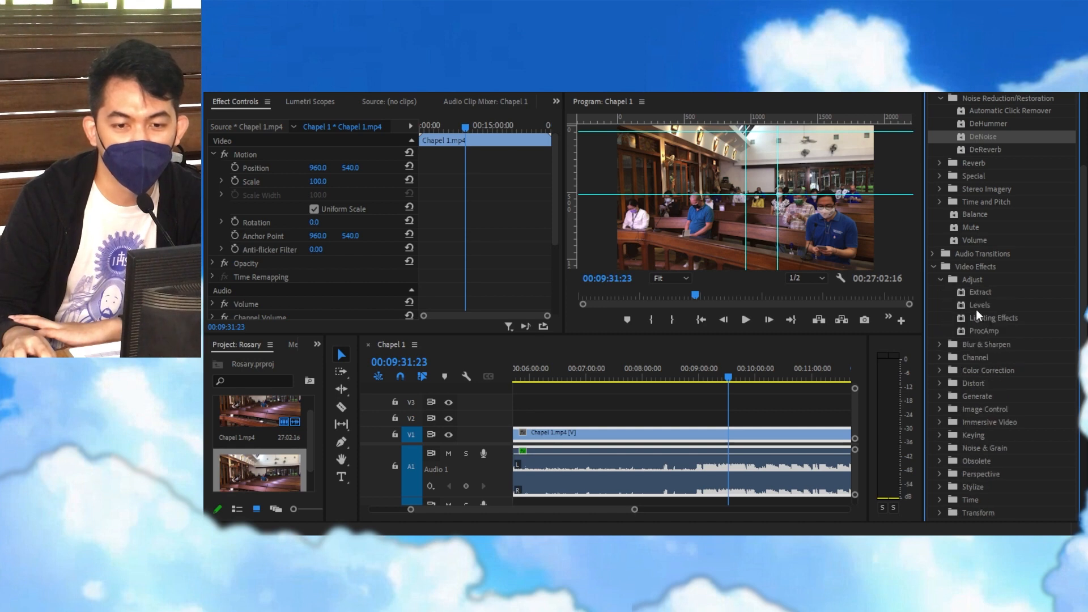
click(939, 278)
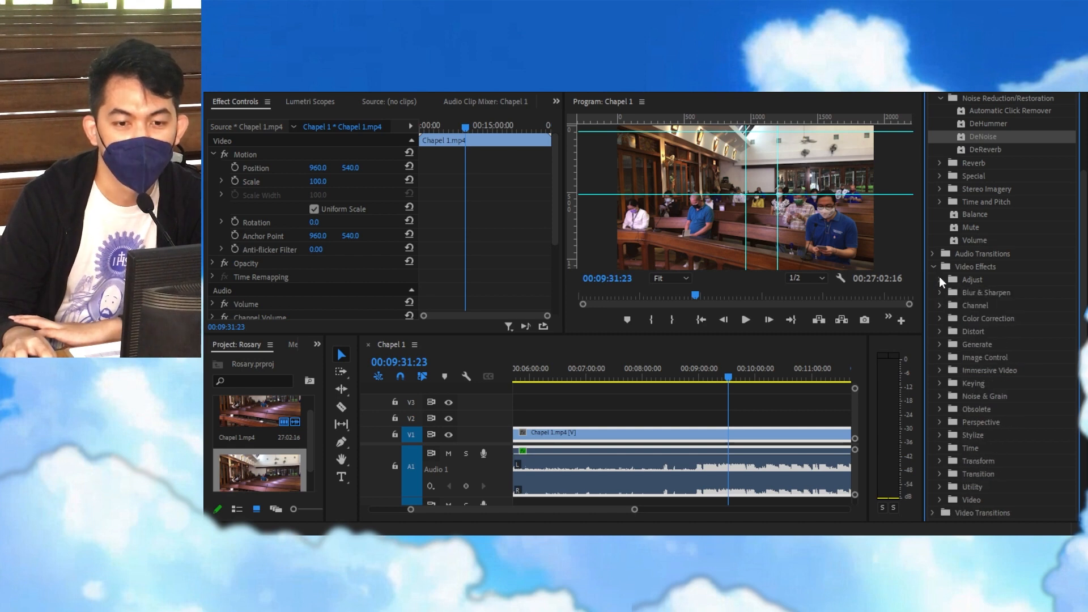
click(939, 316)
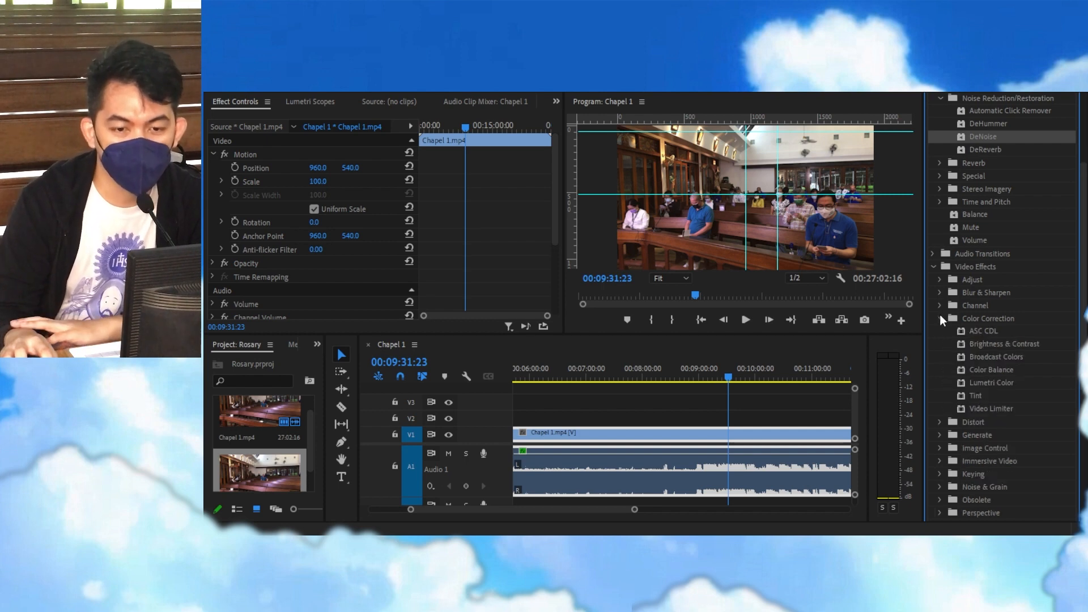
drag(981, 383, 694, 436)
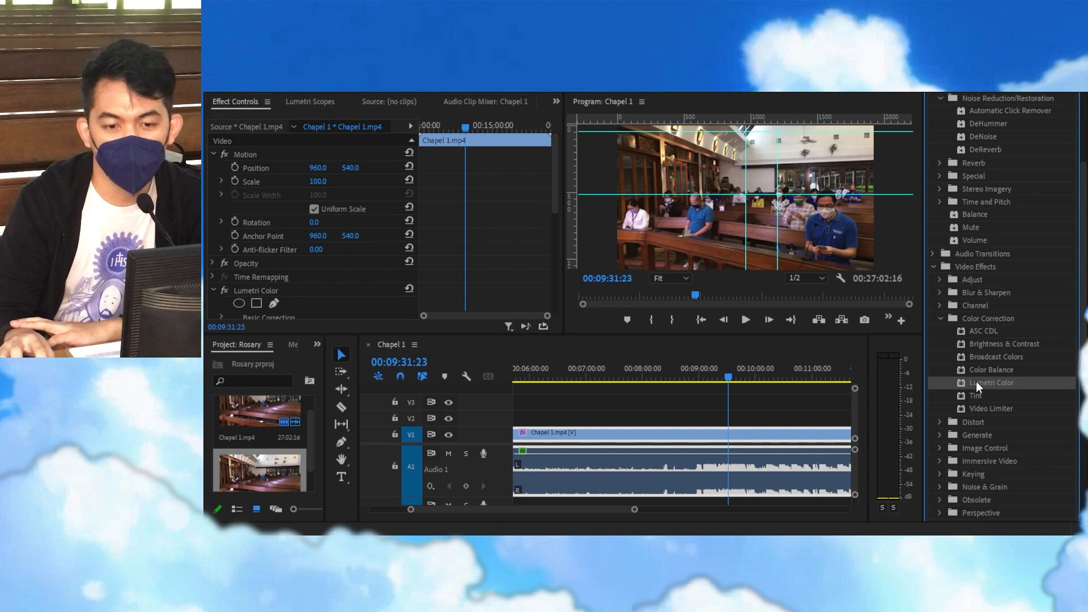
- Examine the Basic Correction and Creative settings of the Lumetri Color effect on the Chapel 1.mp4 clip
scroll(253, 301, down, 3)
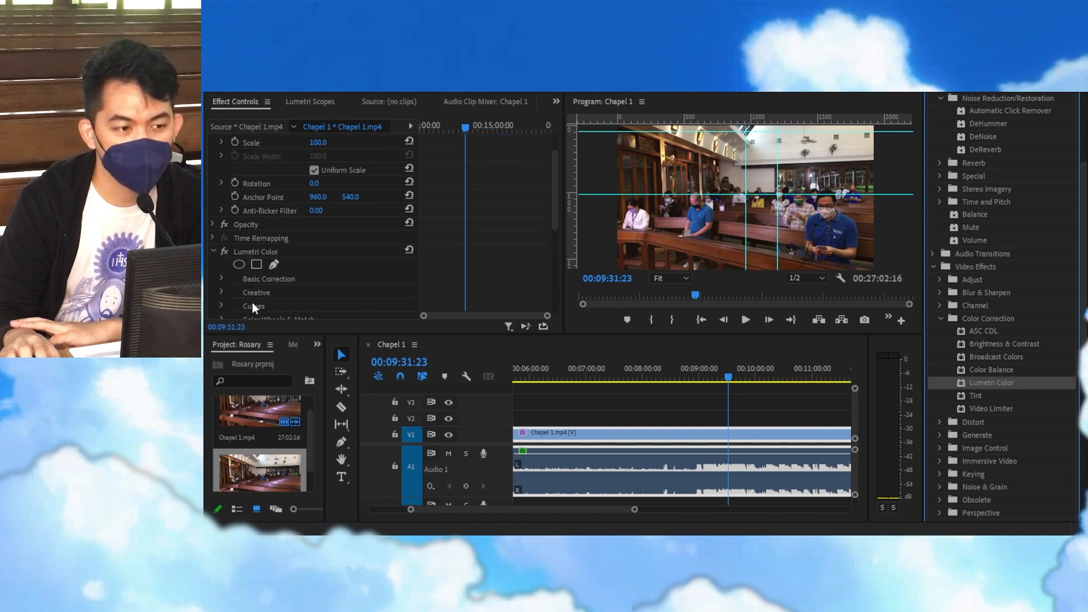
click(220, 211)
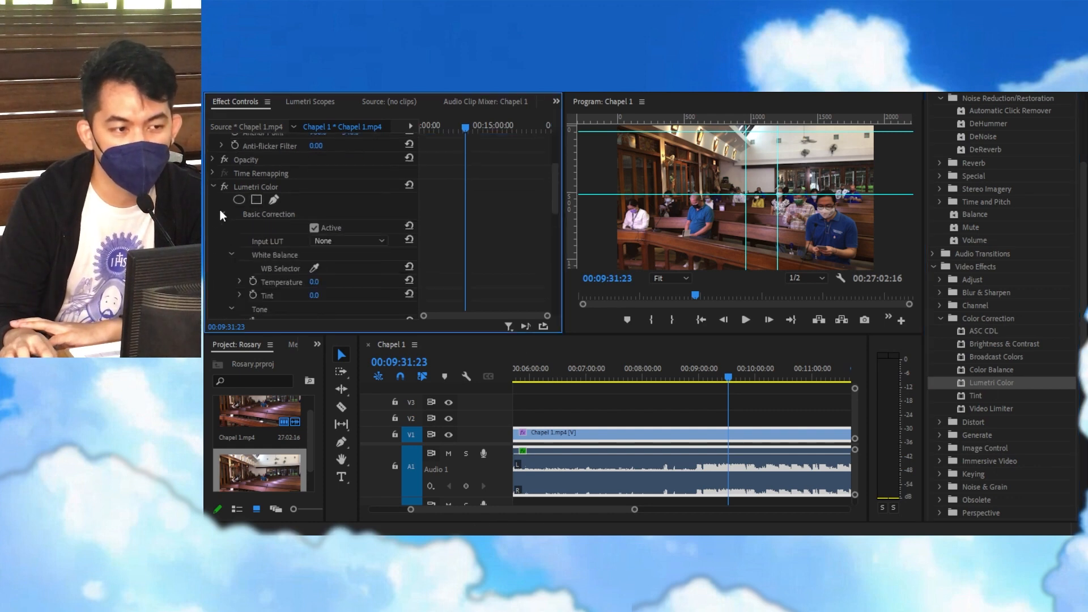
scroll(260, 243, down, 3)
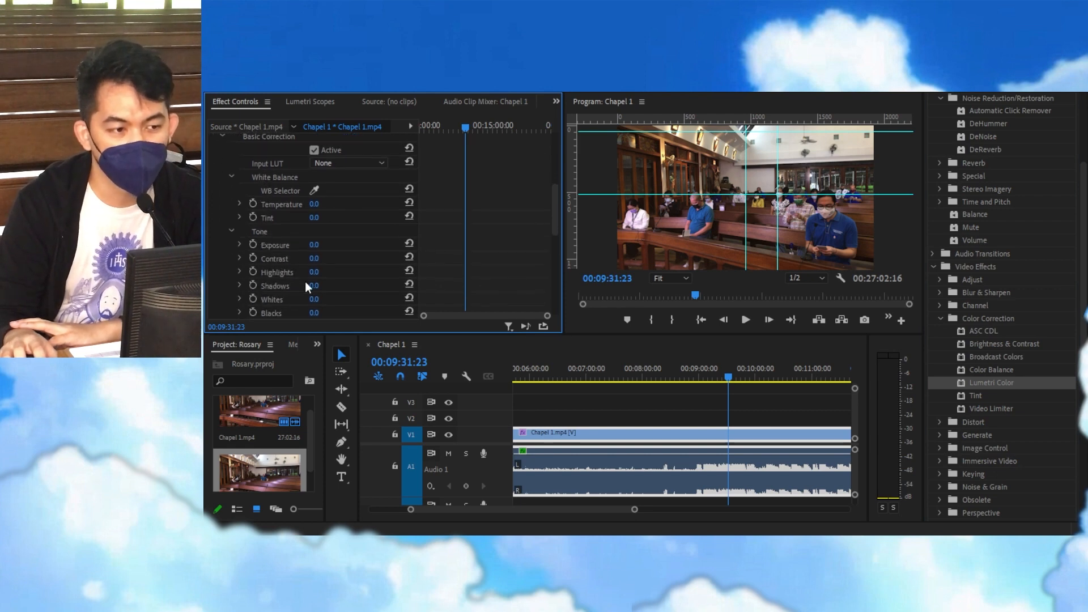
scroll(305, 282, down, 2)
scroll(305, 283, down, 3)
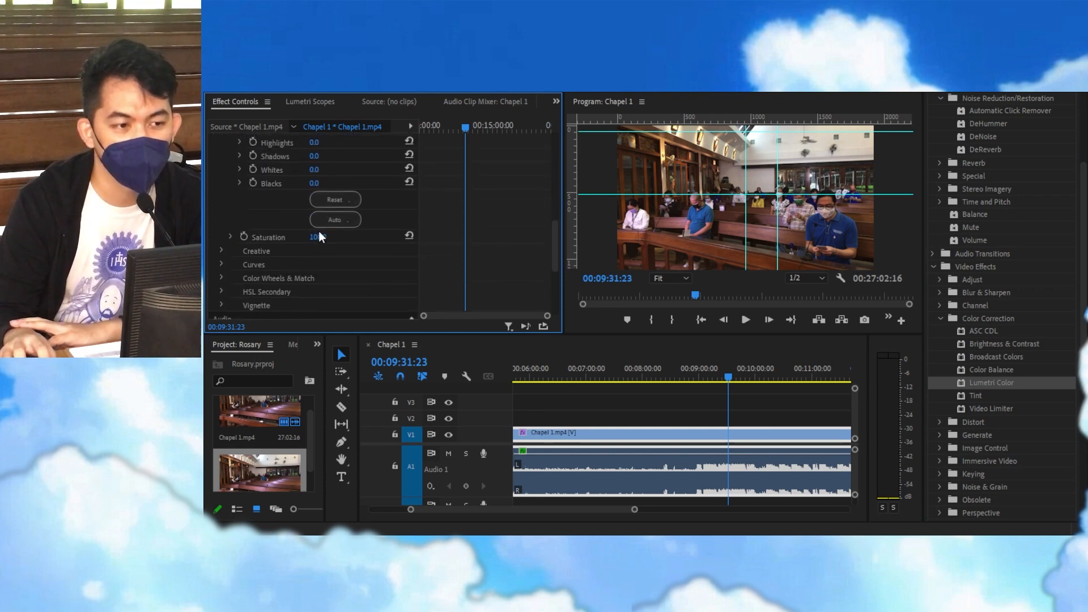
click(222, 251)
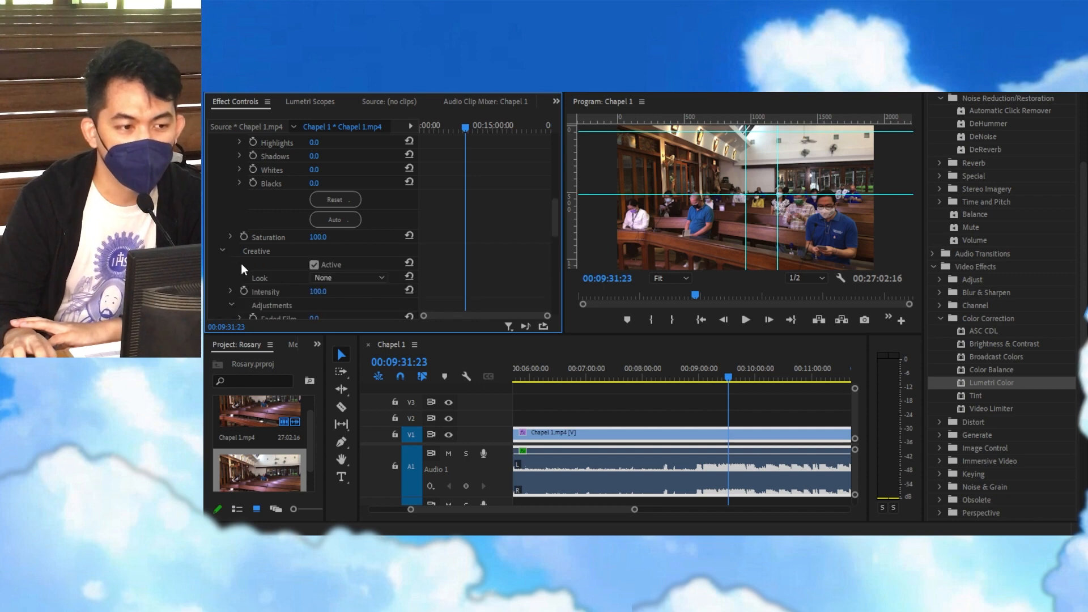
scroll(240, 263, down, 1)
click(231, 276)
scroll(221, 258, down, 2)
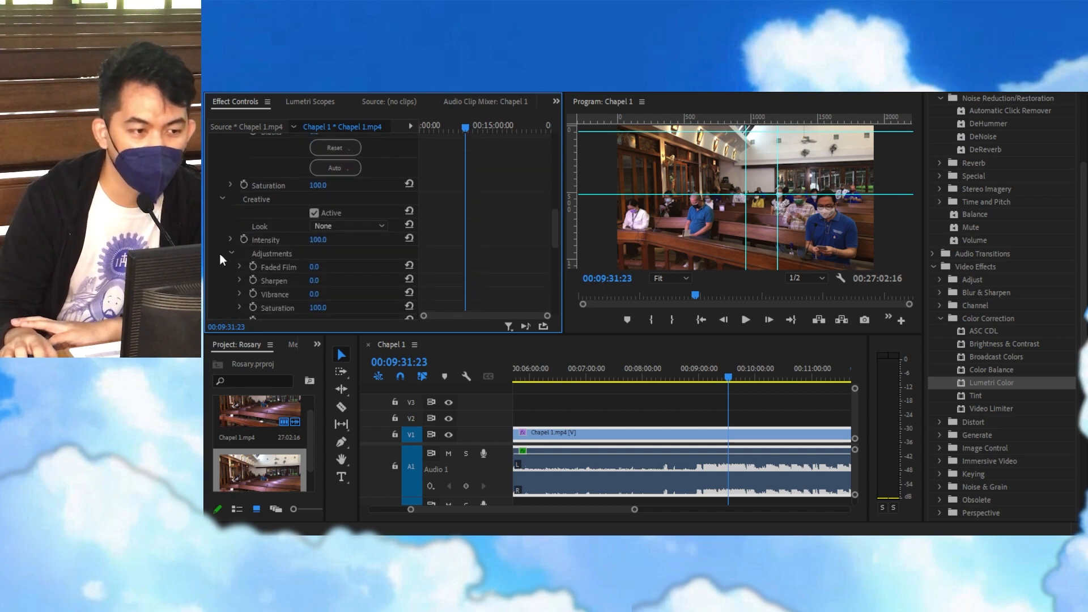
scroll(220, 256, down, 5)
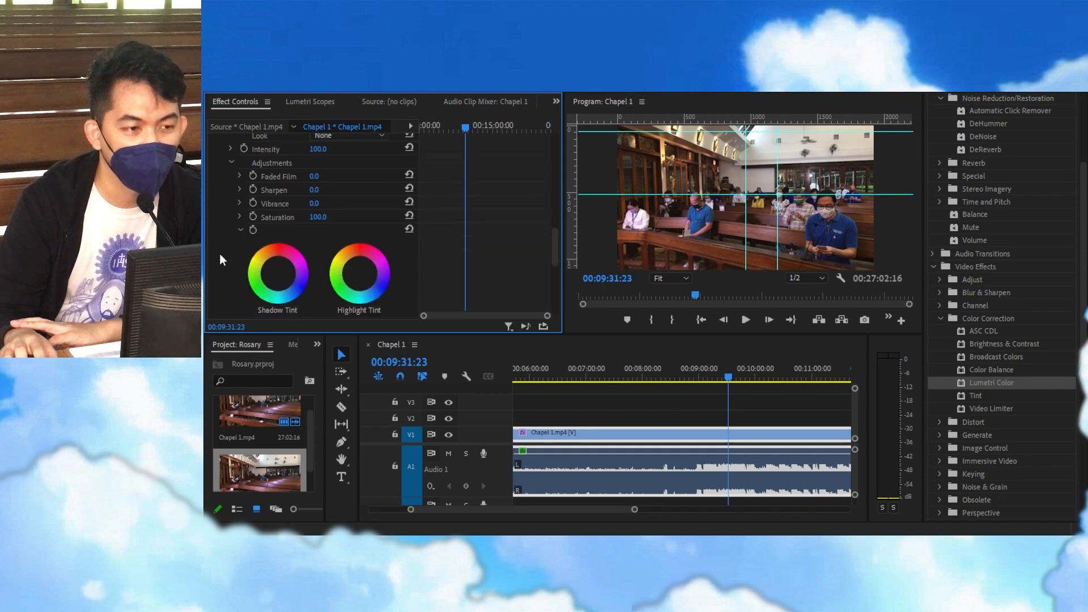
scroll(220, 254, up, 8)
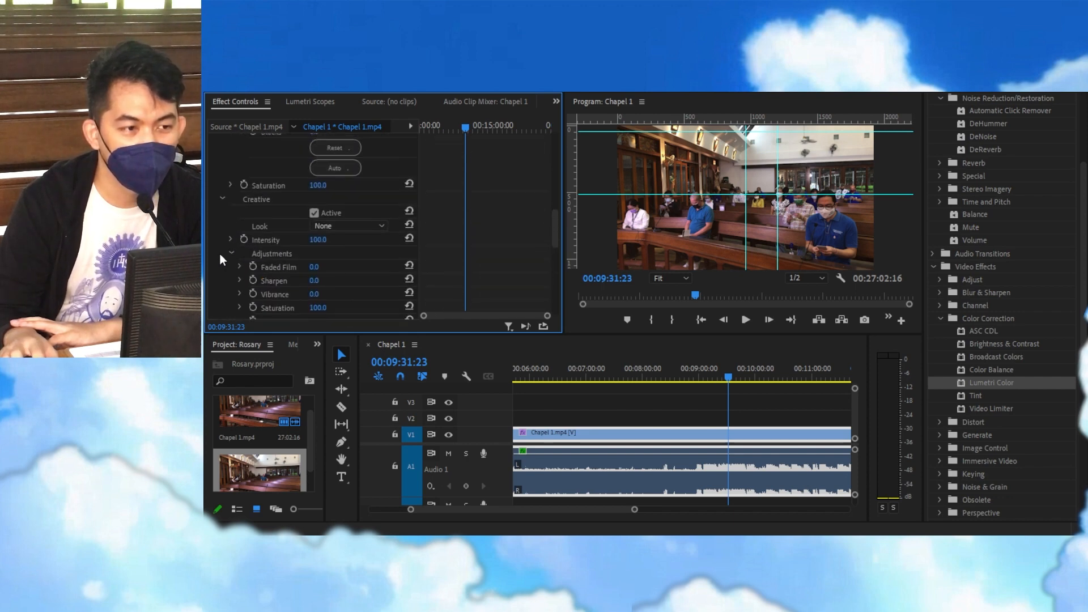
scroll(220, 254, up, 1)
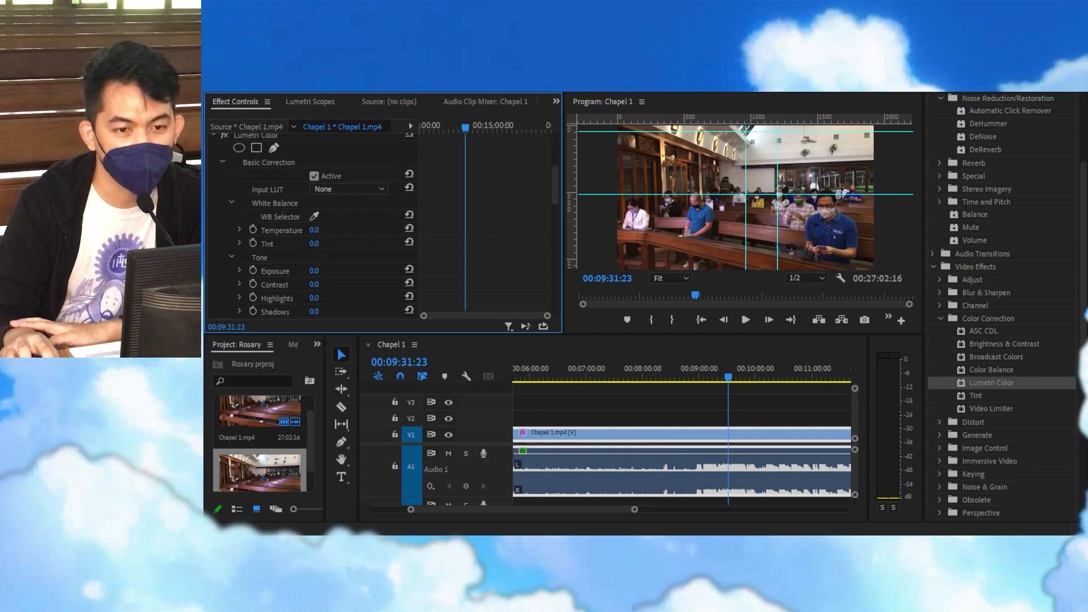
- Brighten the clip in Lumetri Color's Basic Correction with Exposure 1.3, Highlights 33, Shadows 51 and Whites 21
mouse_move(315, 271)
mouse_down()
mouse_move(331, 270)
mouse_move(319, 270)
mouse_up()
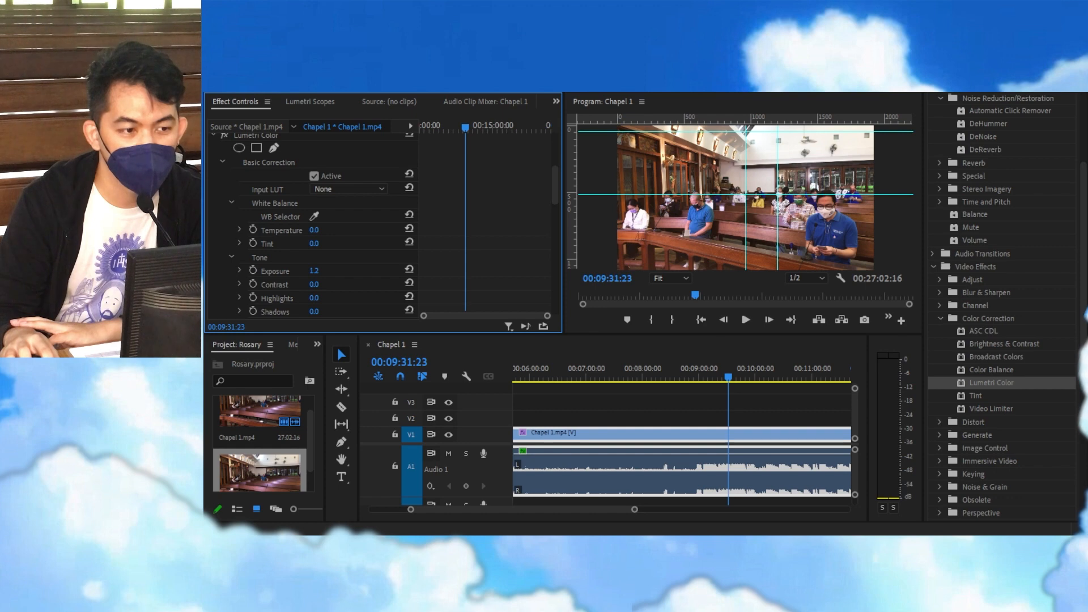
scroll(323, 287, down, 1)
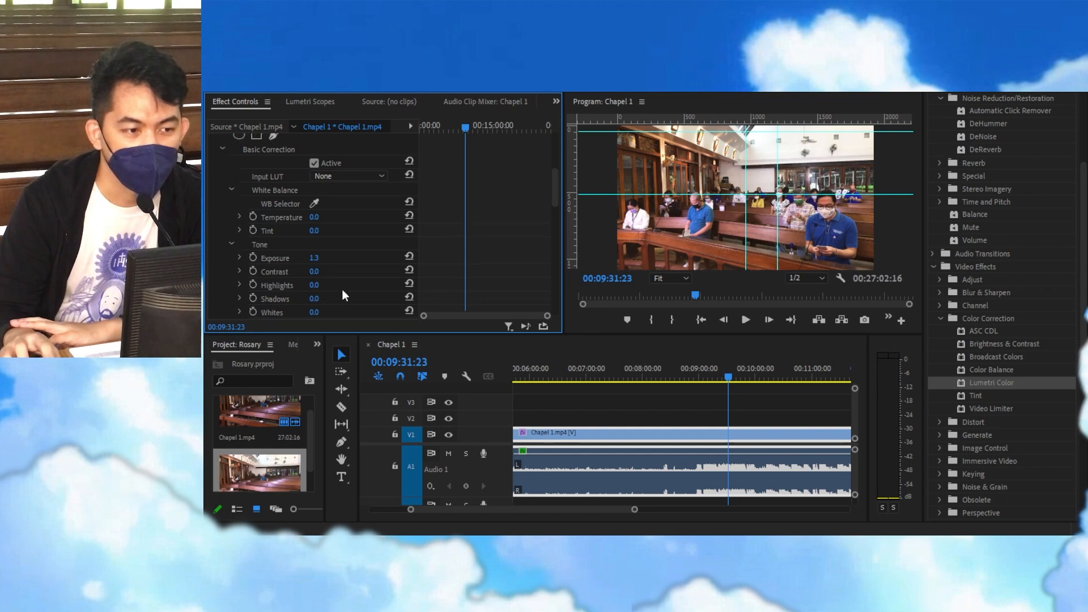
mouse_move(314, 285)
mouse_down()
mouse_move(336, 285)
mouse_move(323, 285)
mouse_up()
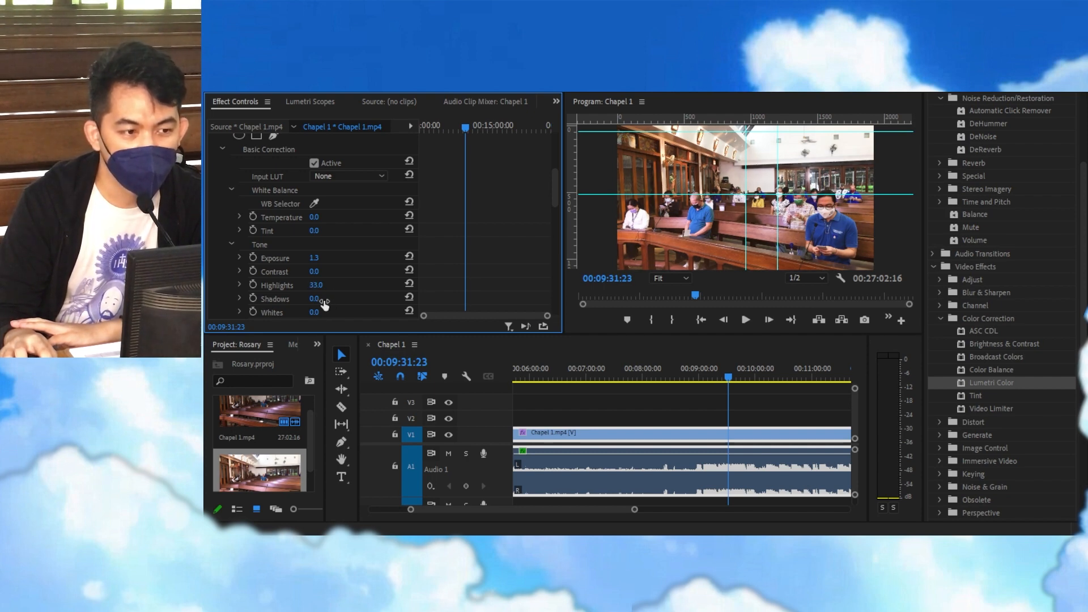
mouse_move(315, 299)
mouse_down()
mouse_move(333, 299)
mouse_move(319, 298)
mouse_up()
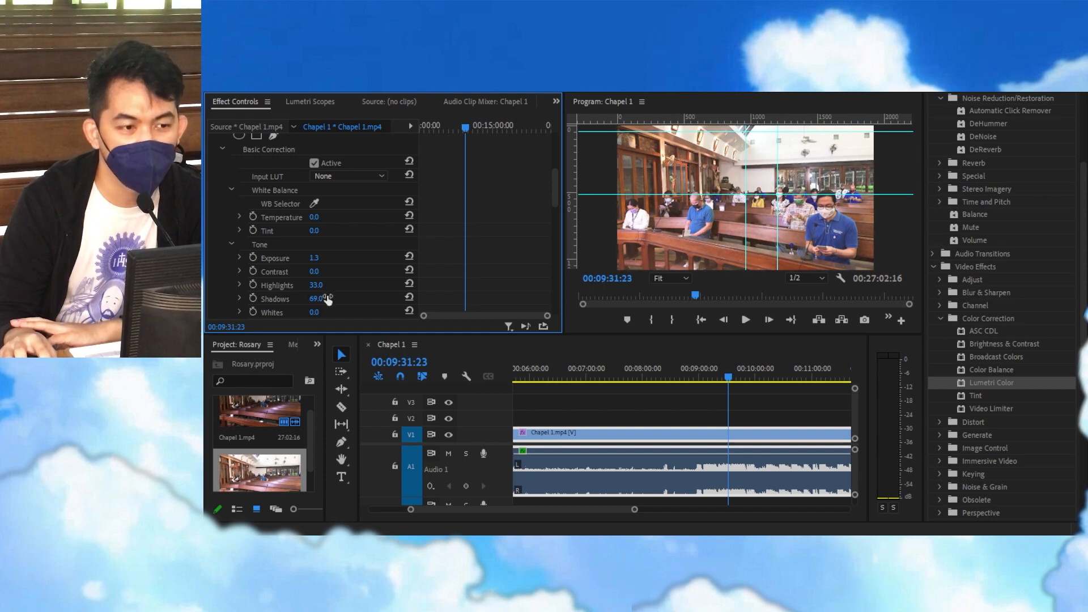
drag(314, 258, 320, 257)
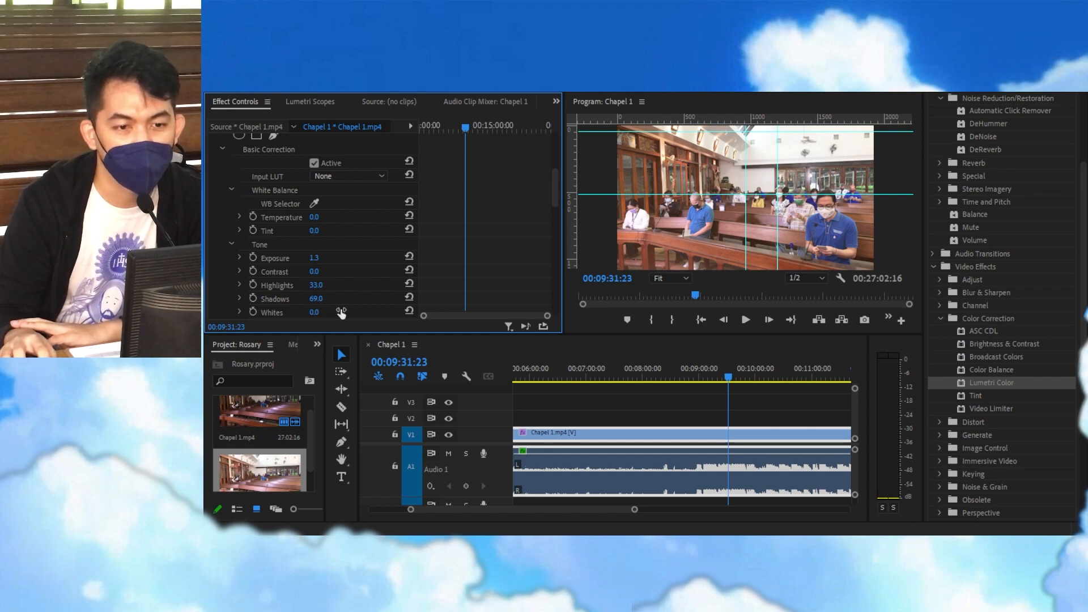
scroll(341, 312, down, 1)
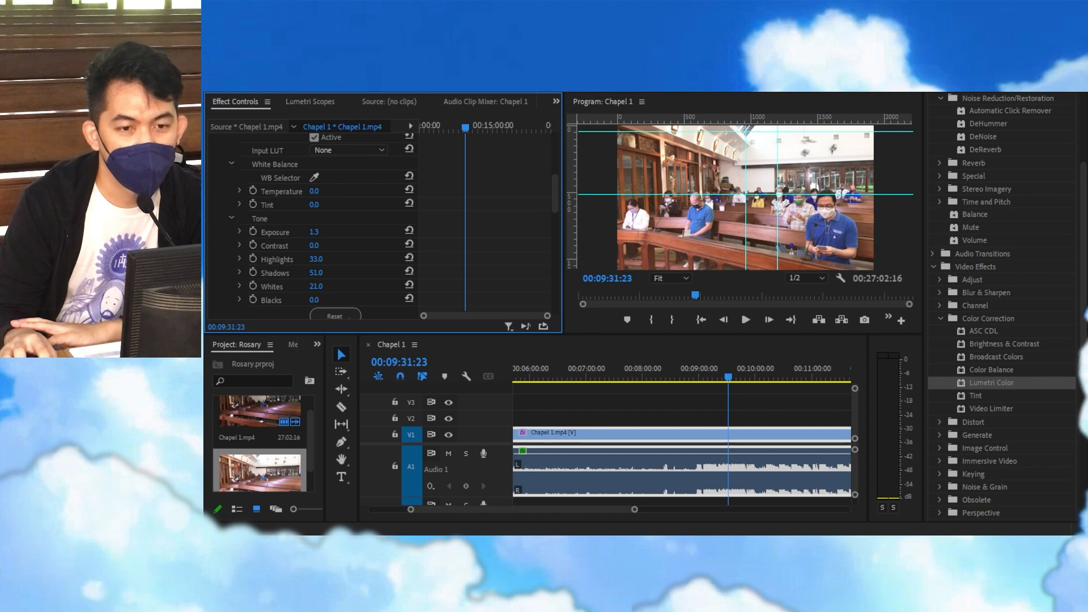
- Try raising and lowering Blacks in the Lumetri Color tone settings, and reset Blacks to its default
drag(314, 300, 326, 301)
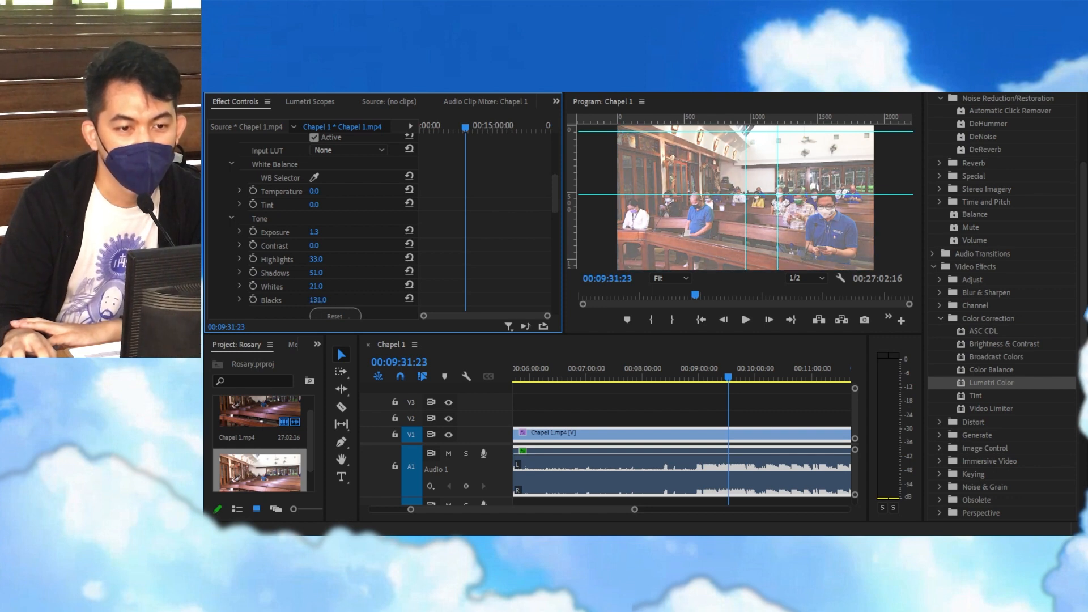
drag(317, 300, 280, 300)
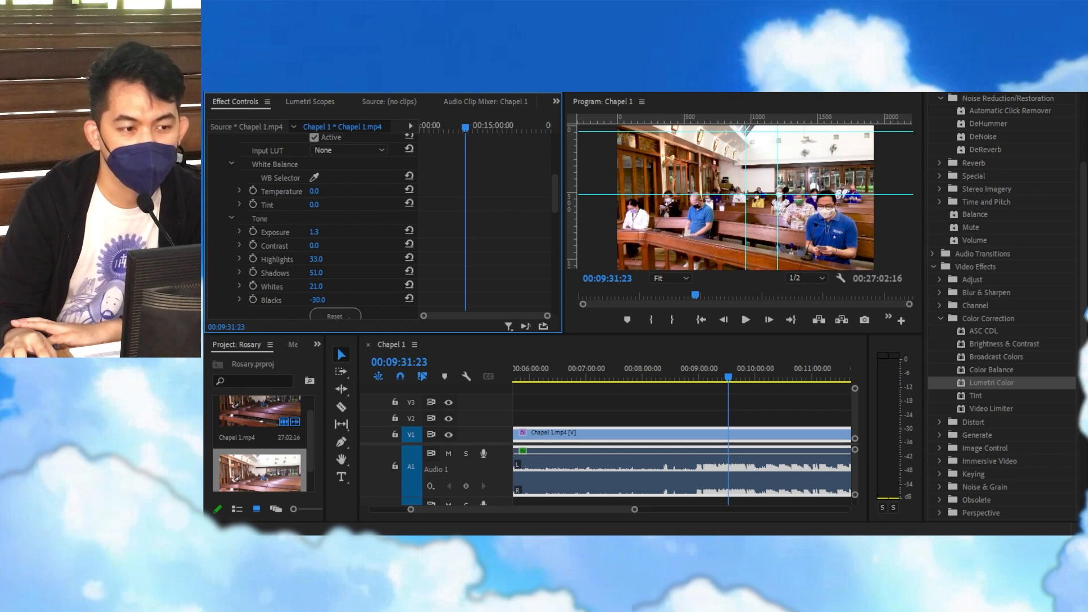
drag(280, 300, 280, 299)
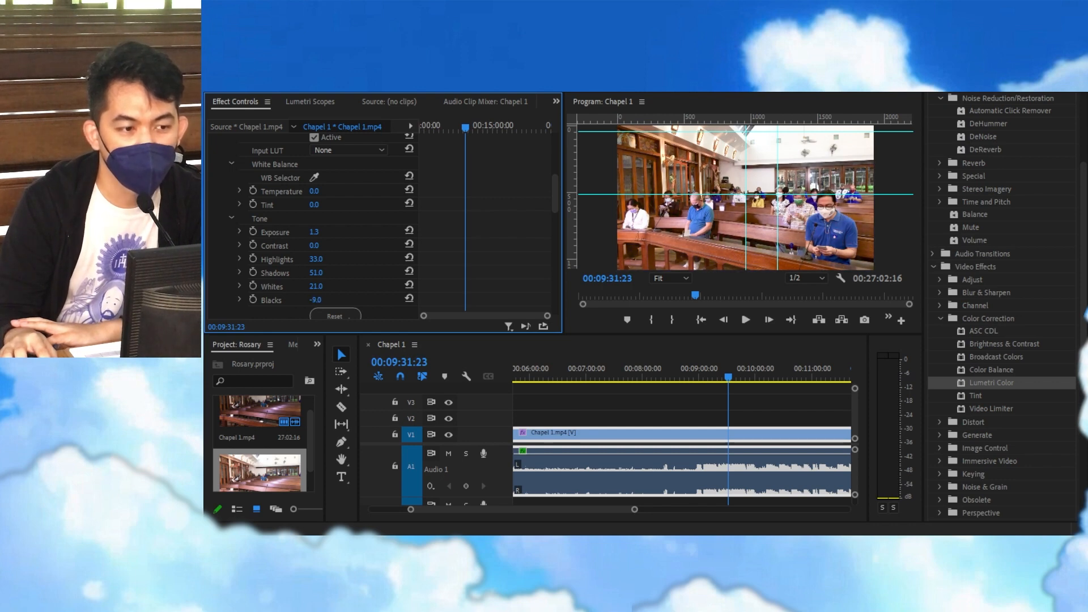
click(408, 298)
- Move the playhead to about 00:08:56, activate the Razor tool, and briefly play the sequence to locate the cut point
drag(731, 371, 681, 370)
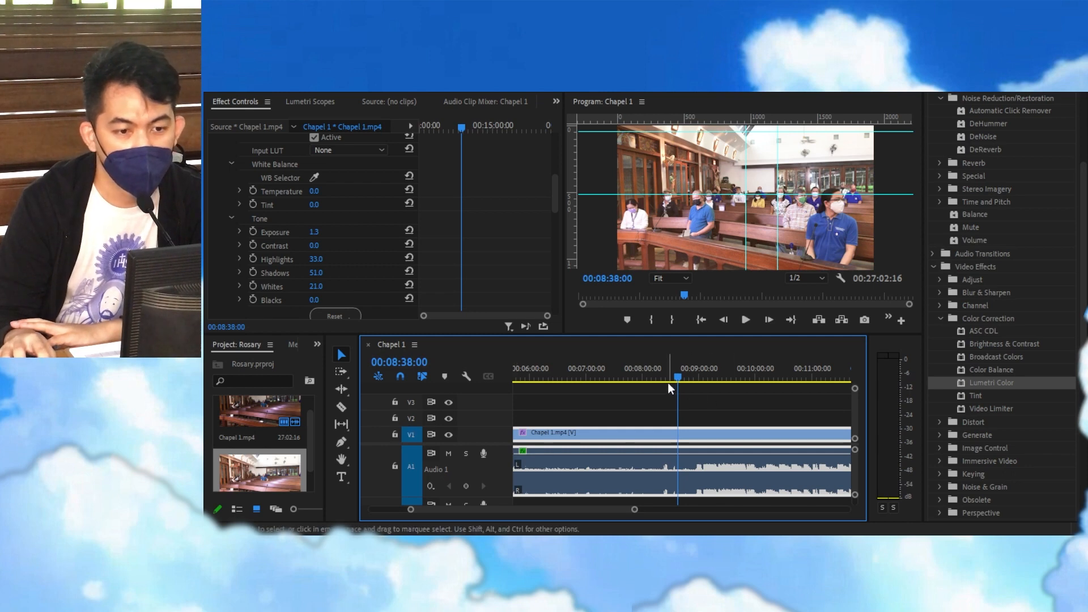
drag(667, 382, 696, 374)
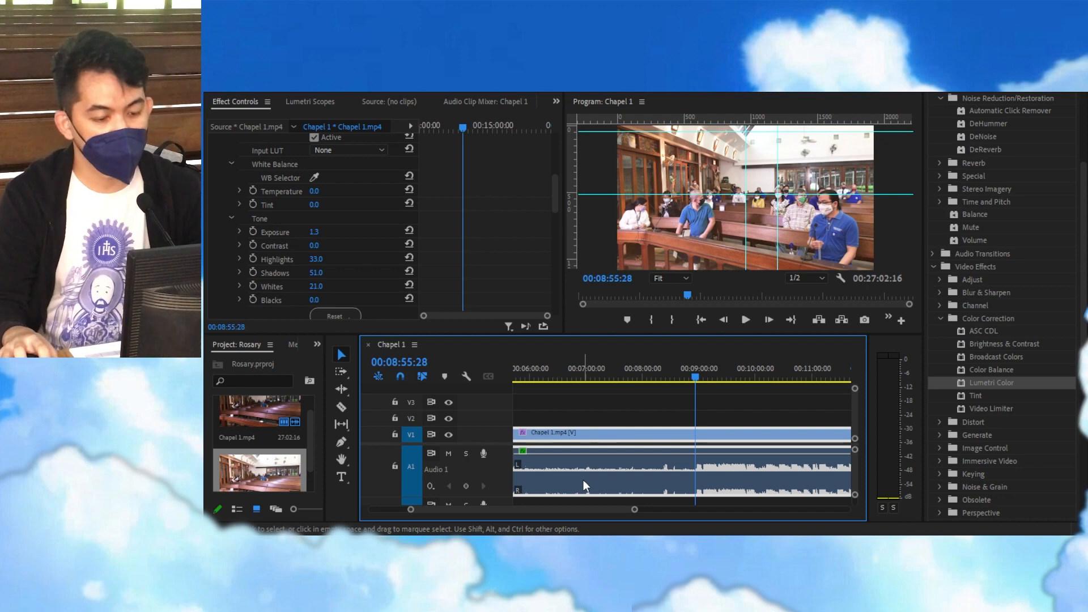
key(c)
drag(693, 379, 771, 375)
key(space)
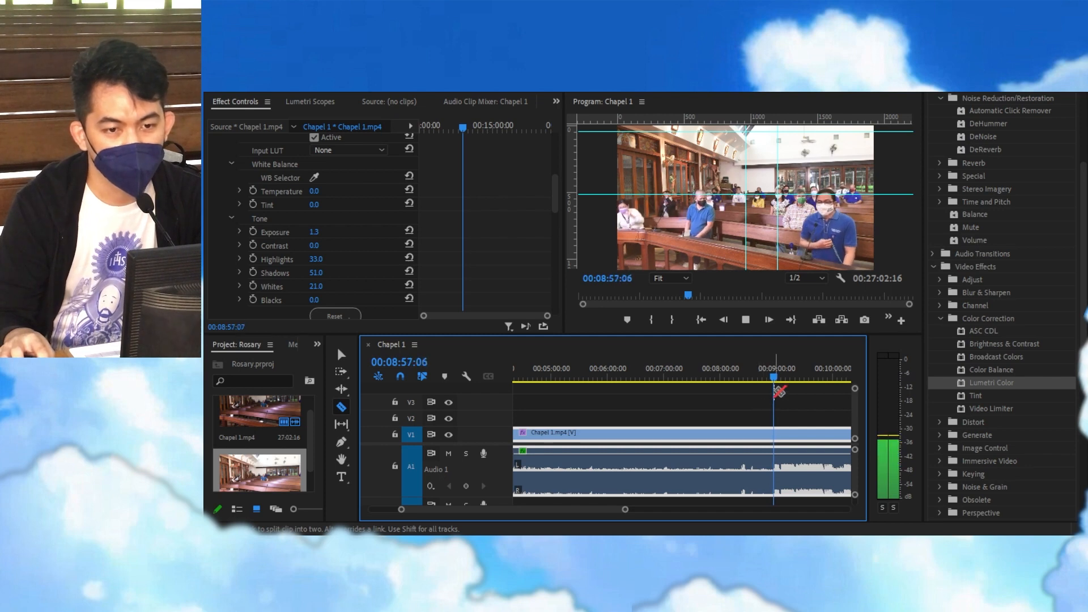
key(space)
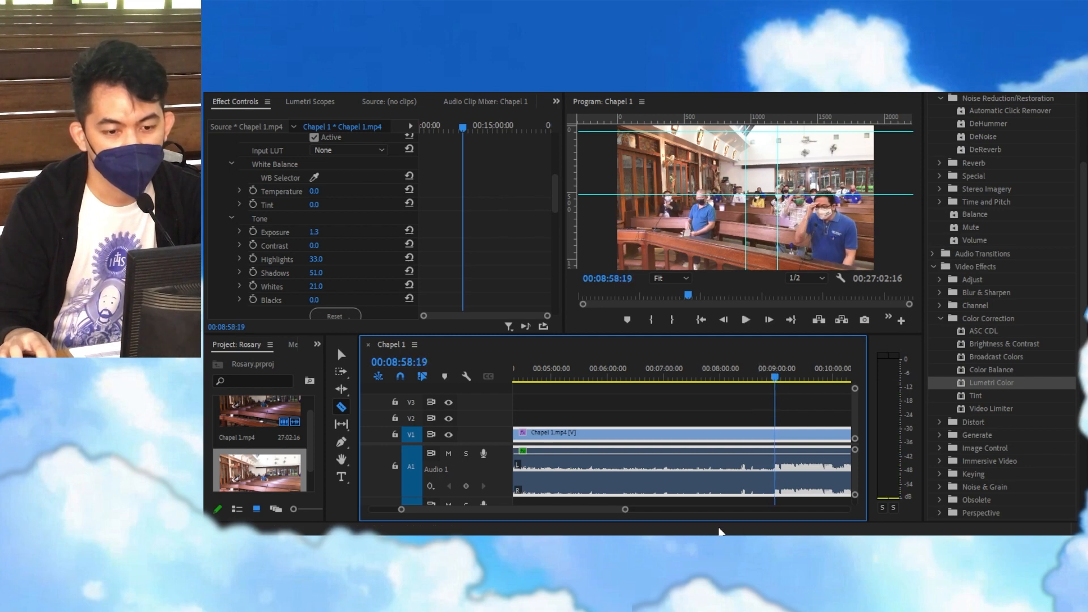
- Position the playhead at 00:08:56:14 and split the Chapel 1.mp4 video and audio there with the Razor tool
drag(624, 510, 567, 520)
drag(682, 377, 672, 381)
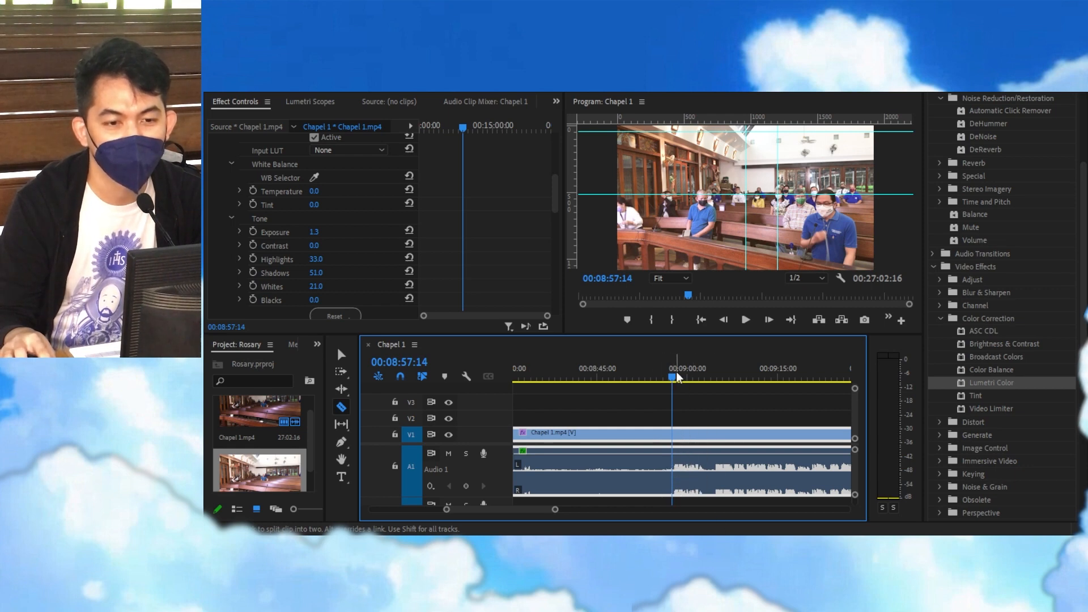
drag(674, 381, 667, 390)
click(669, 425)
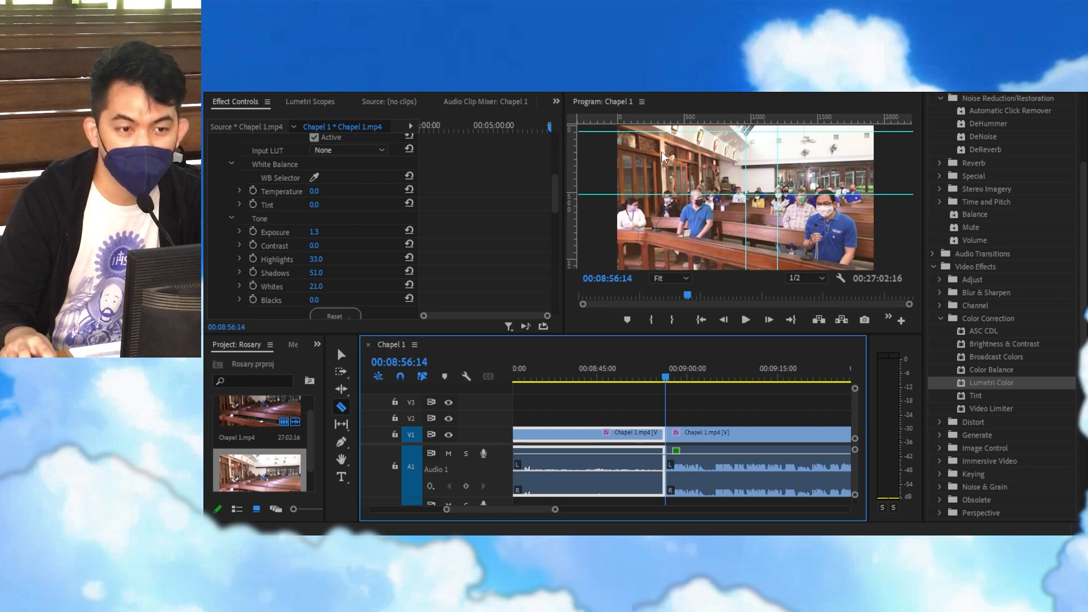
- Ripple-delete the Chapel 1.mp4 section before the cut, return to the sequence start and play the opening seconds
key(shift+Delete)
key(Home)
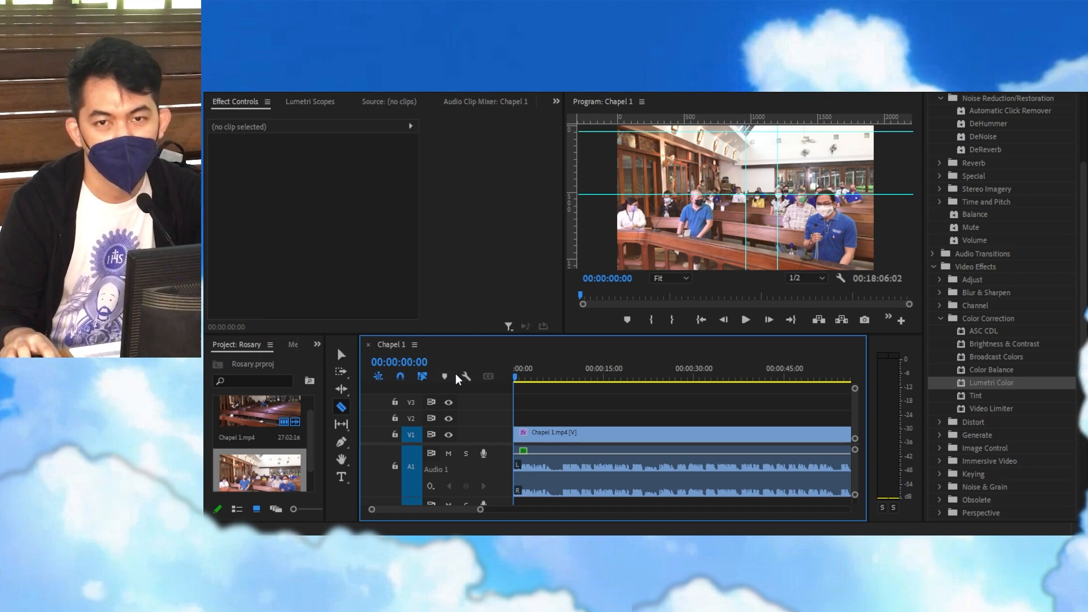
key(space)
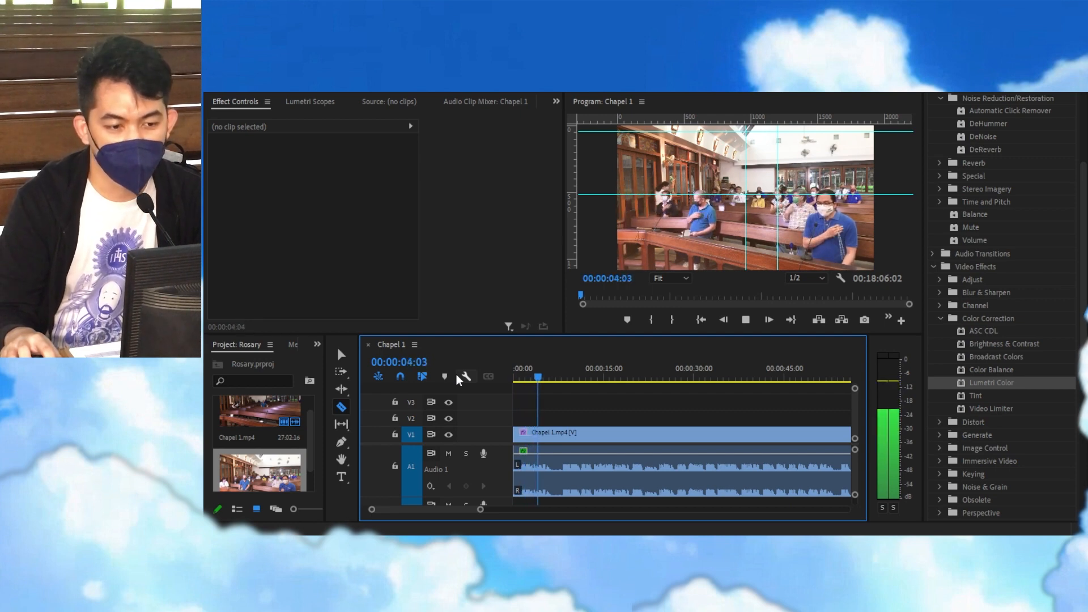
key(space)
click(372, 535)
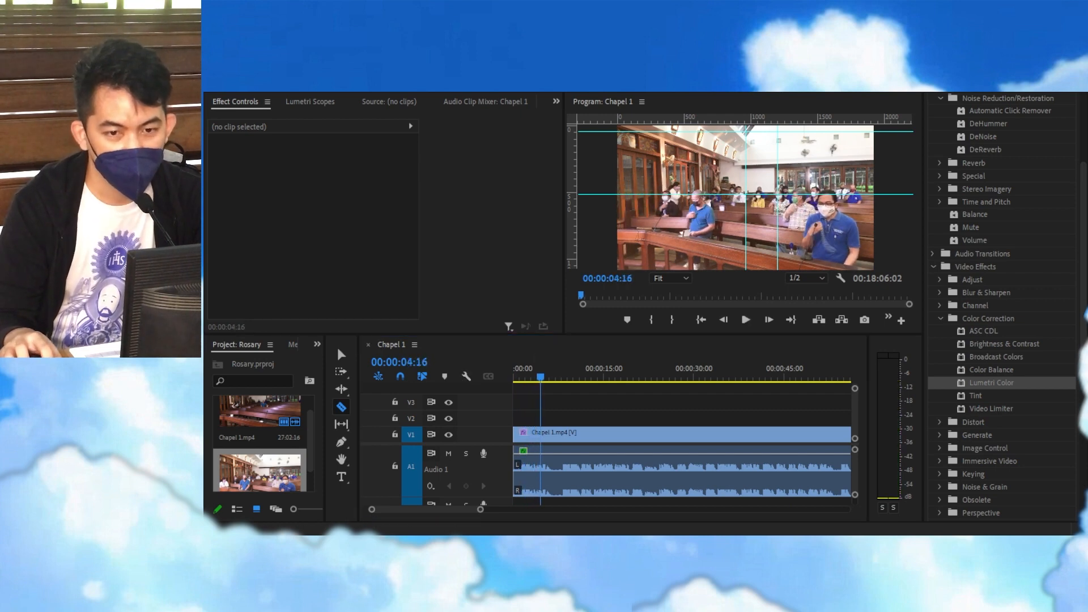
- Play through the opening seconds of the sequence and split Chapel 1.mp4 at about 7 seconds with the Razor tool
click(738, 452)
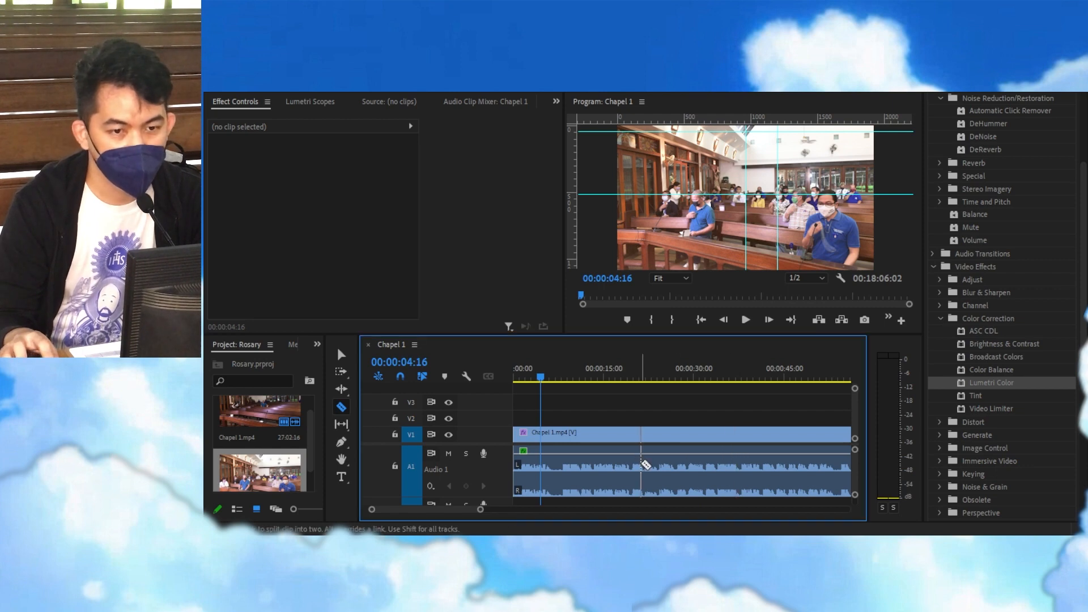
drag(540, 376, 499, 398)
key(space)
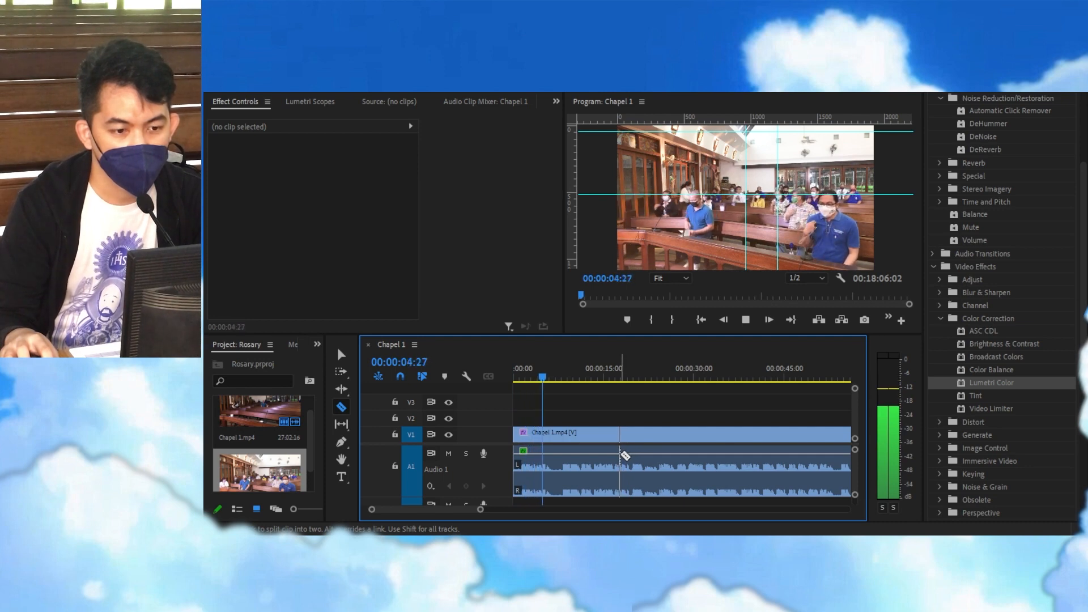
key(space)
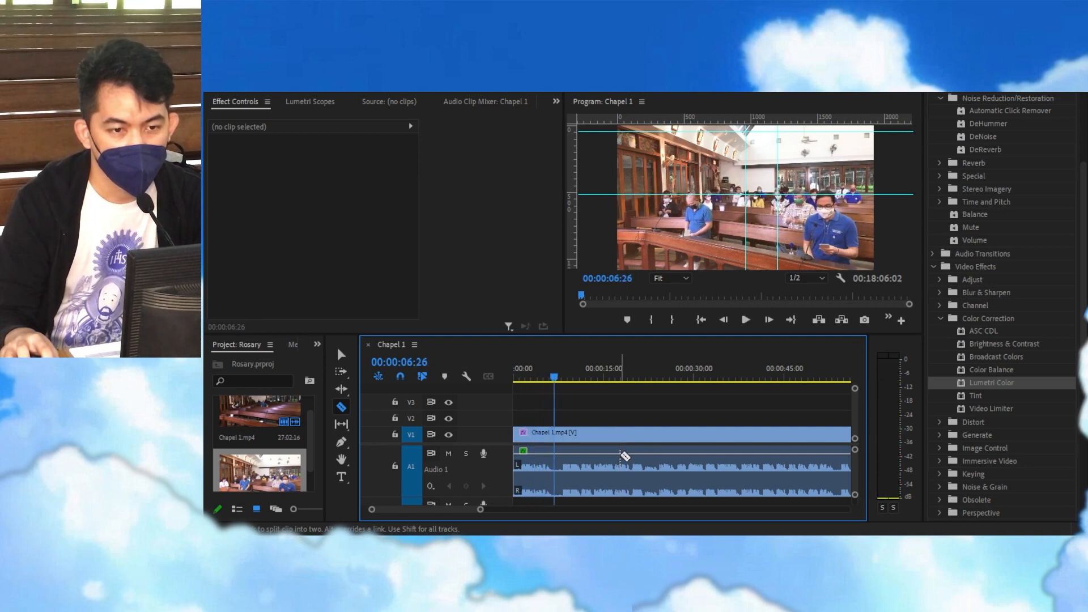
key(space)
key(space)
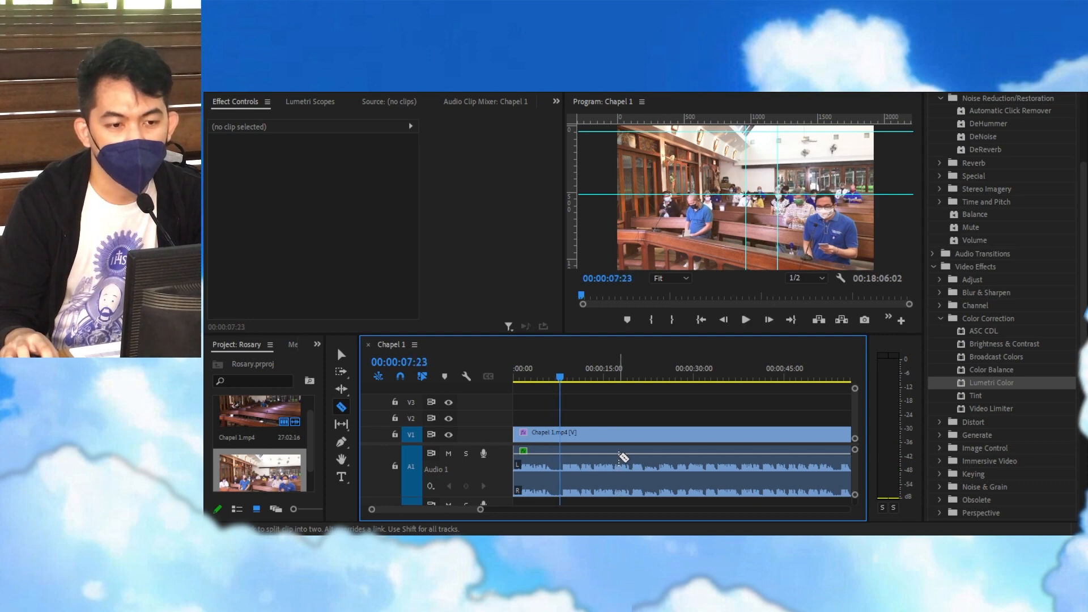
click(541, 377)
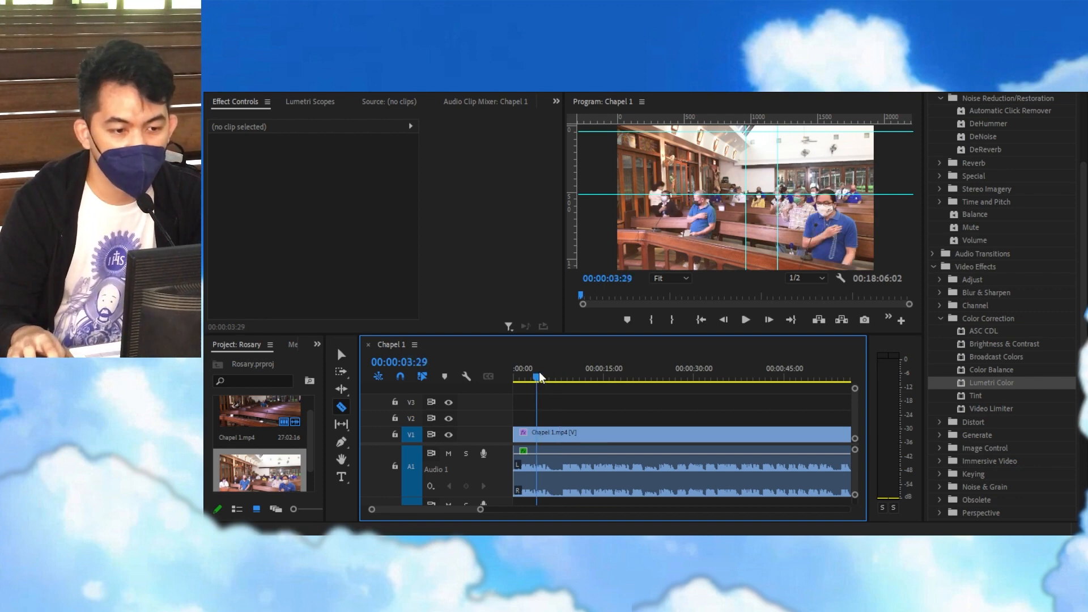
drag(544, 378, 512, 383)
click(557, 432)
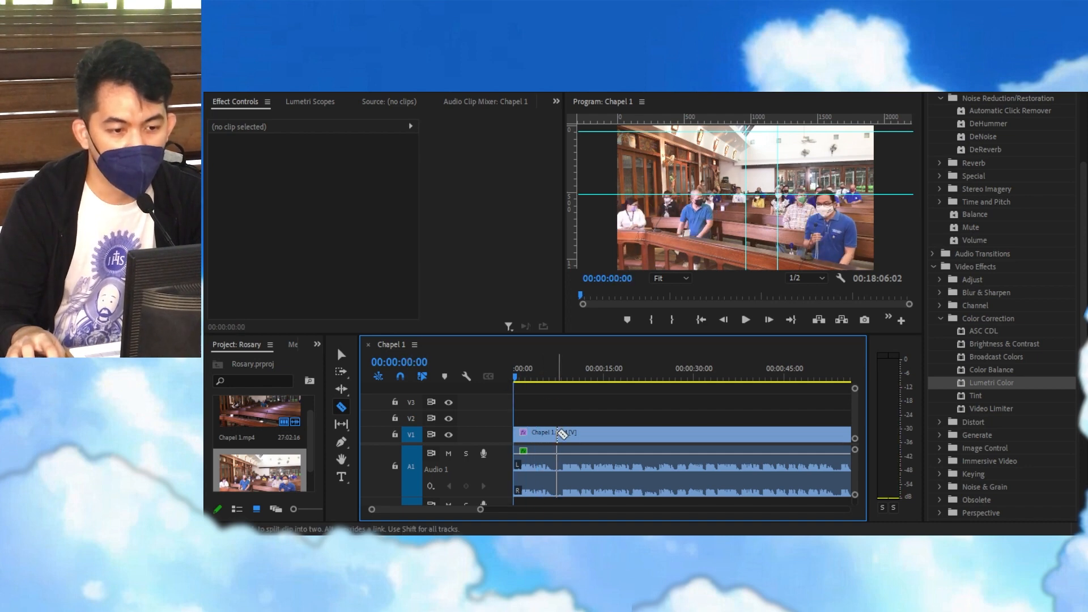
key(v)
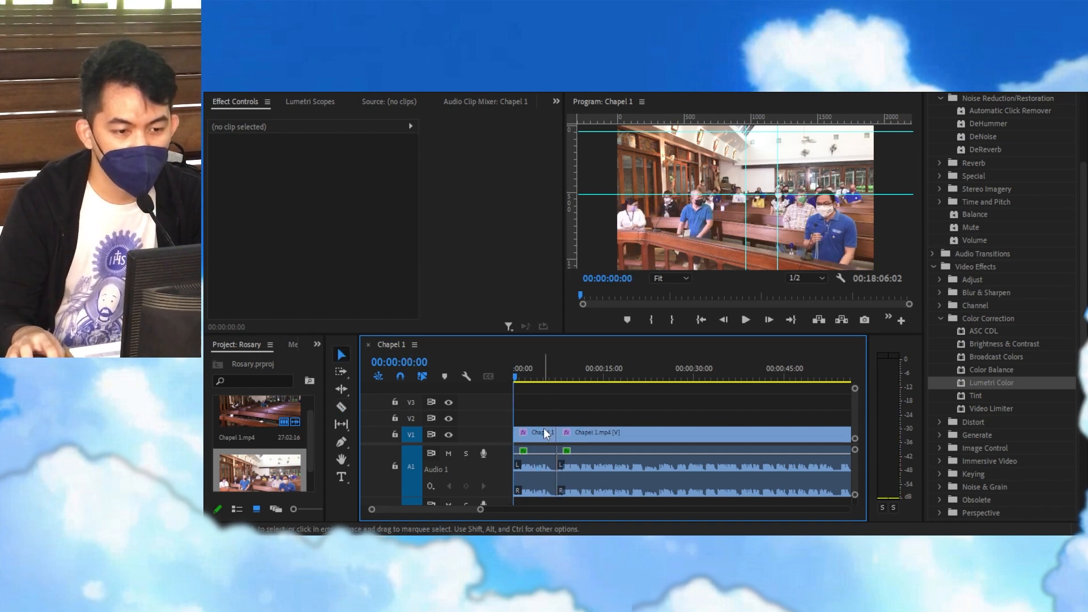
- Reframe the first segment around the man with the microphone, using Scale 186 and Position 121, 215
click(543, 431)
drag(525, 376, 533, 377)
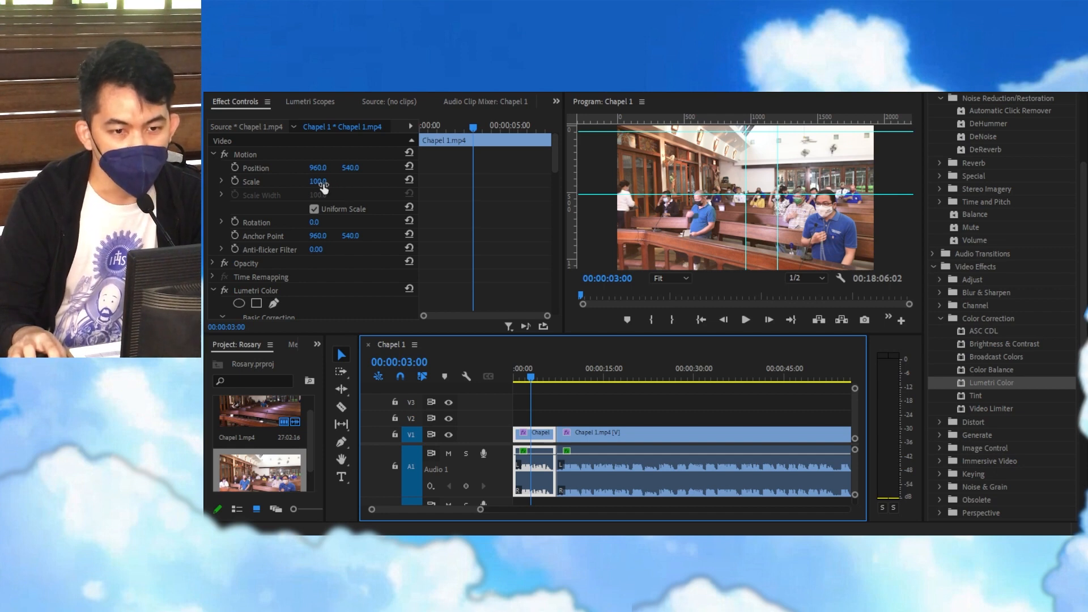
drag(323, 187, 215, 168)
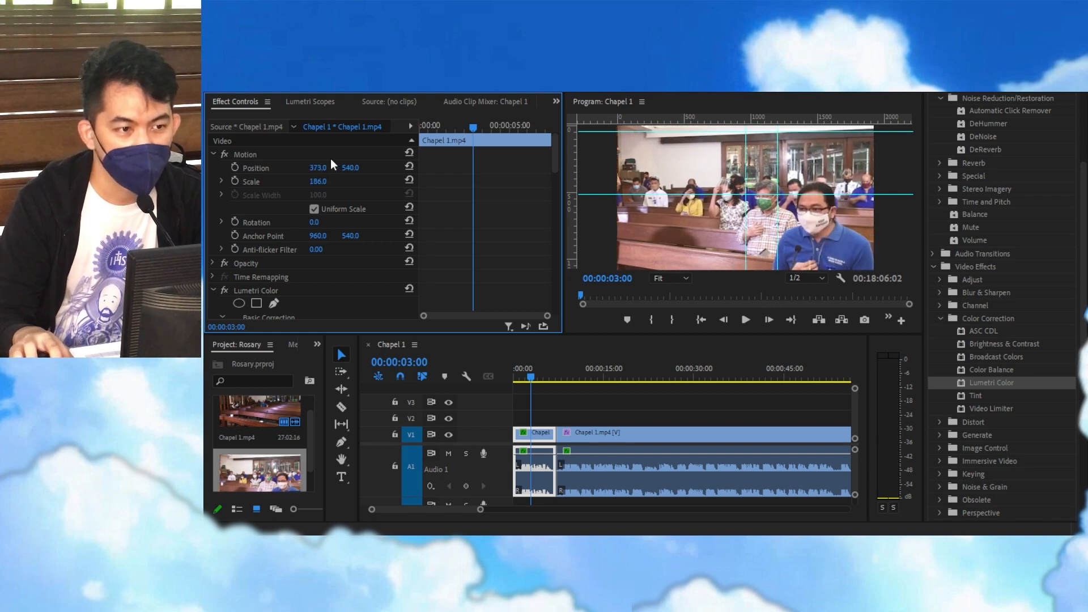
drag(350, 168, 255, 168)
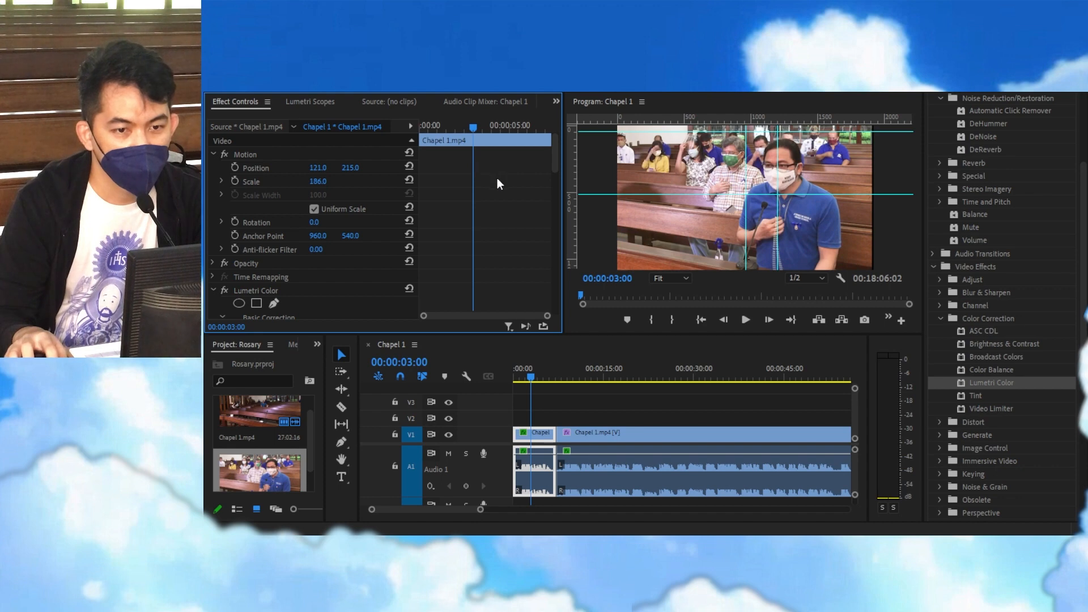
- Play and scrub through the second segment, and split it at 00:00:31:22 with the Razor tool
key(space)
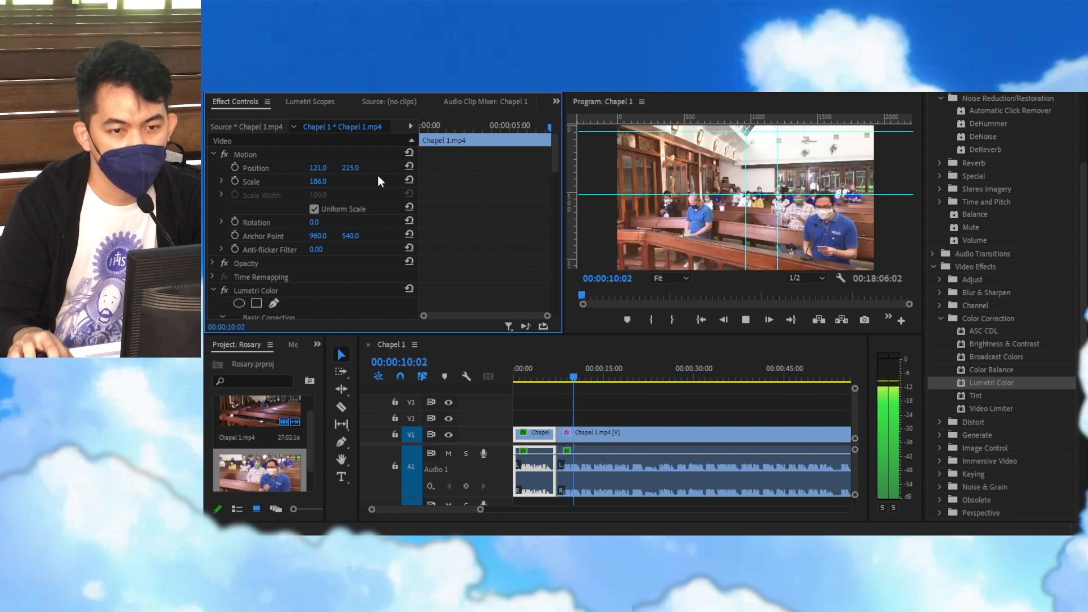
key(space)
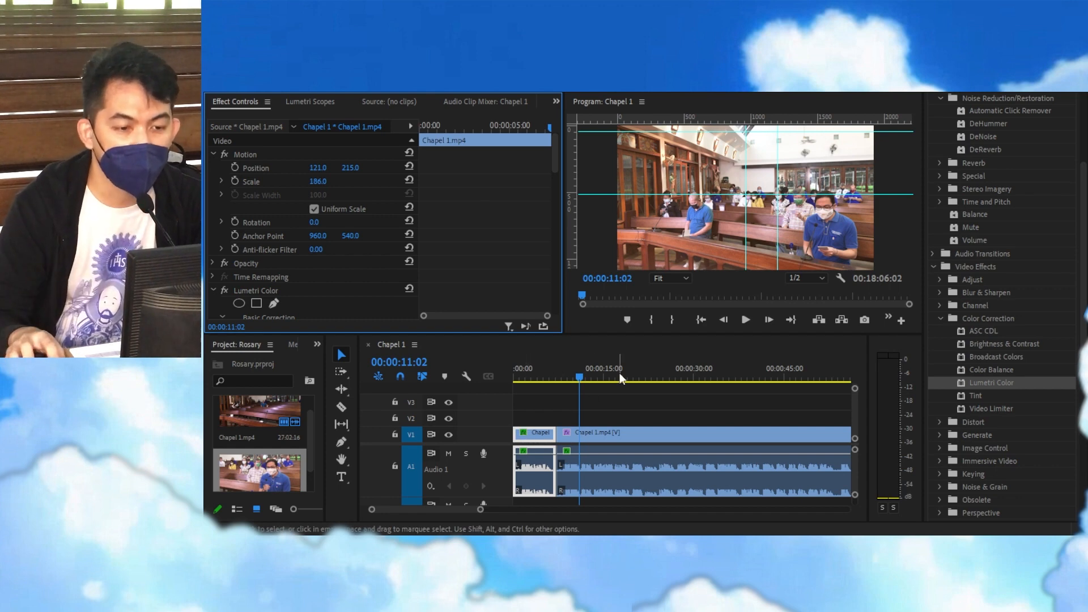
key(space)
click(599, 377)
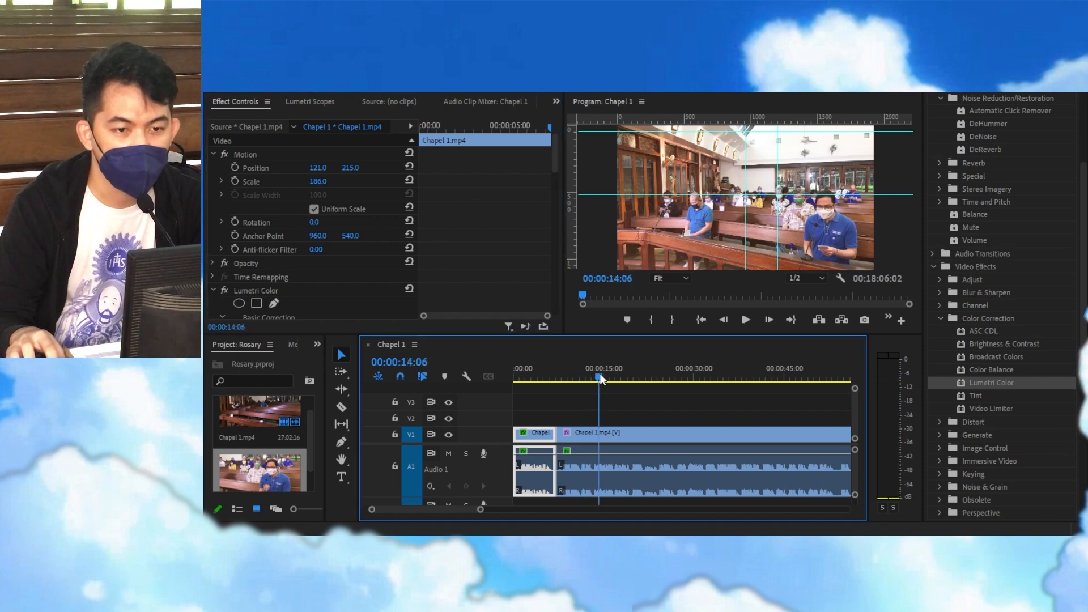
drag(600, 379, 631, 373)
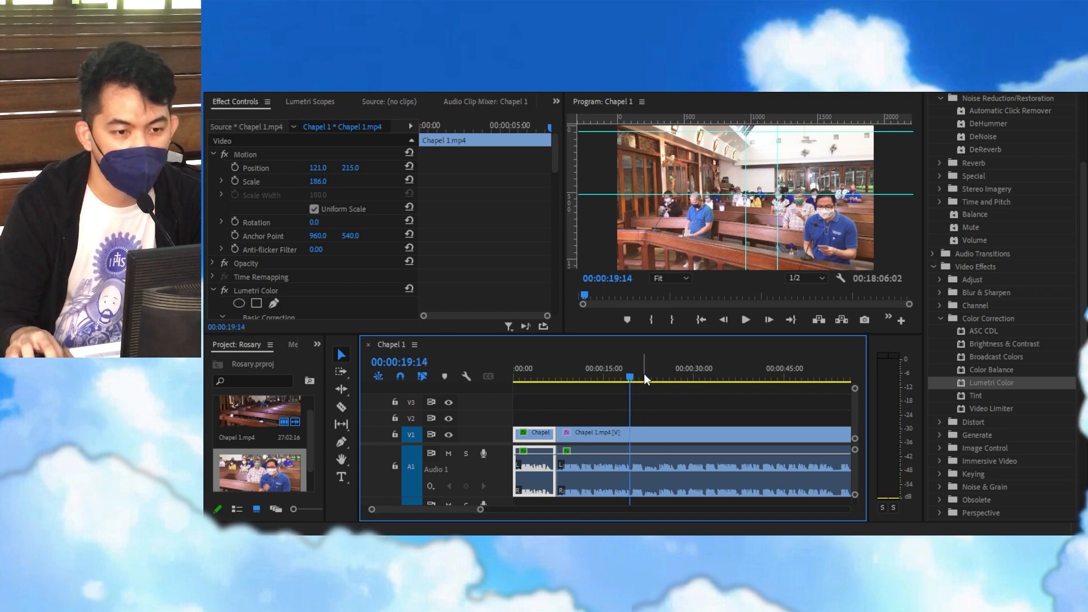
drag(644, 378, 707, 370)
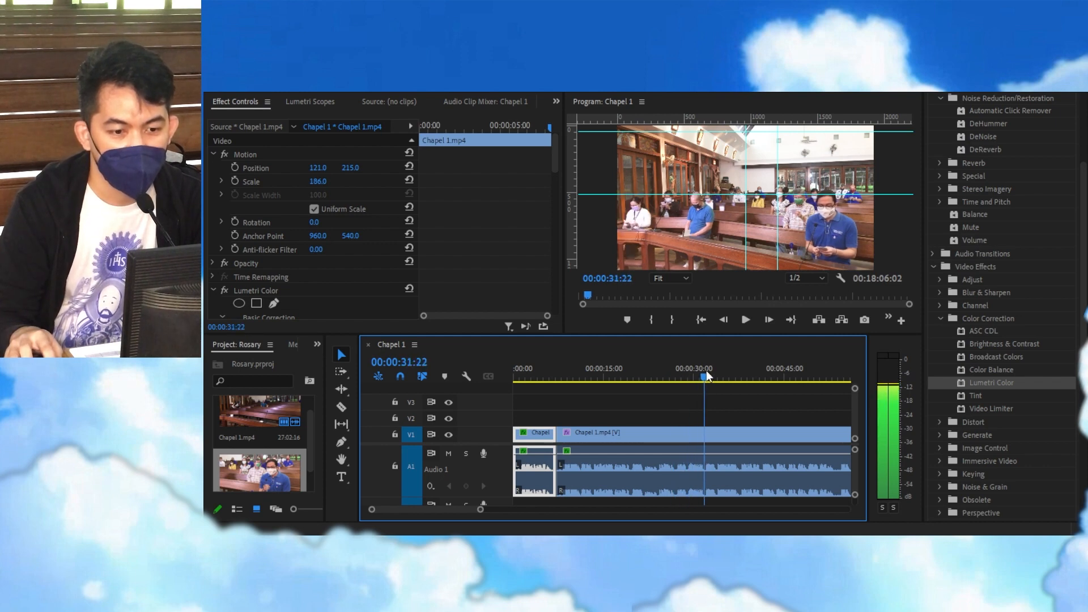
key(c)
click(707, 435)
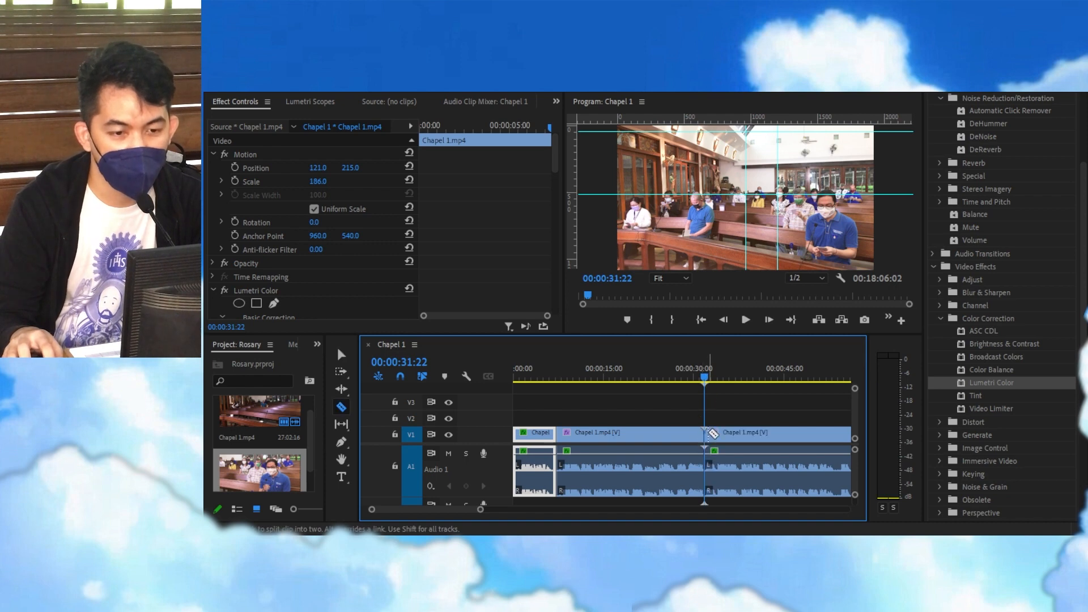
key(v)
- Reframe the middle segment around the man with the microphone, using Scale 214 and Position -123, 307
click(650, 376)
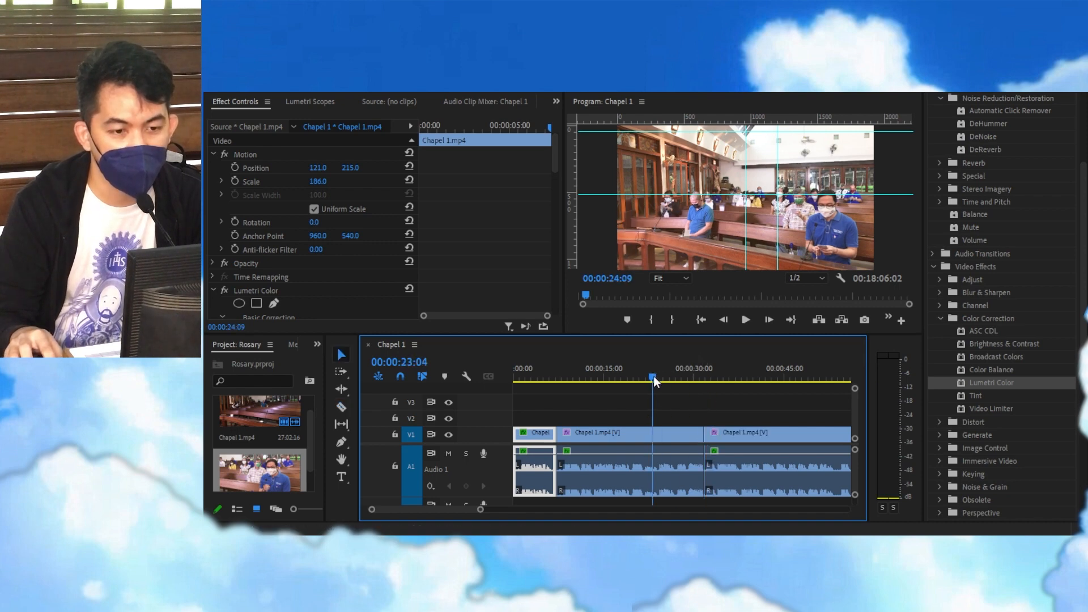
click(641, 432)
drag(320, 182, 227, 168)
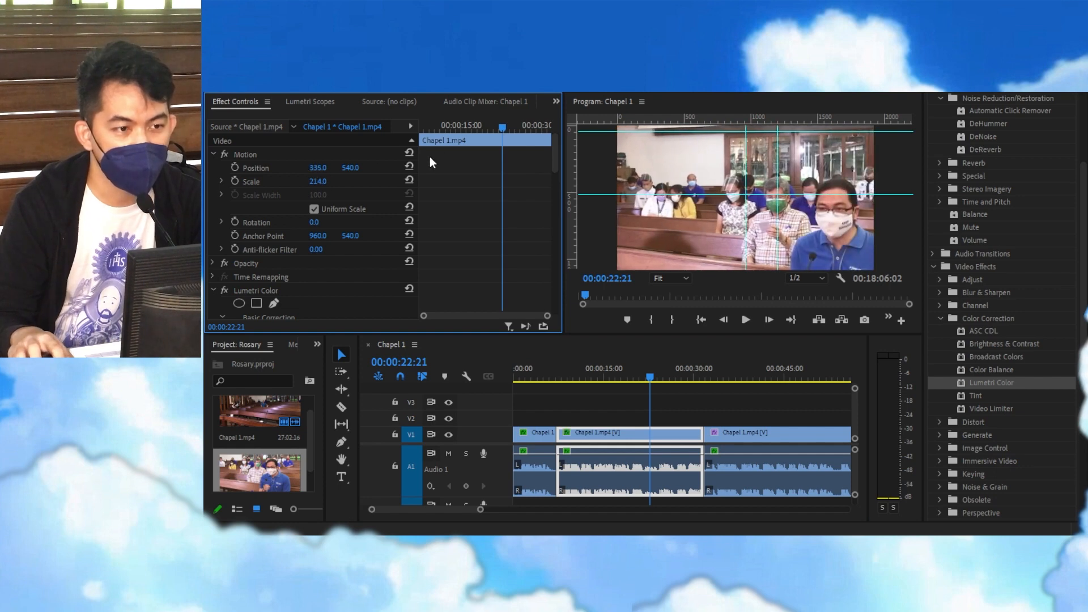
drag(318, 168, 238, 169)
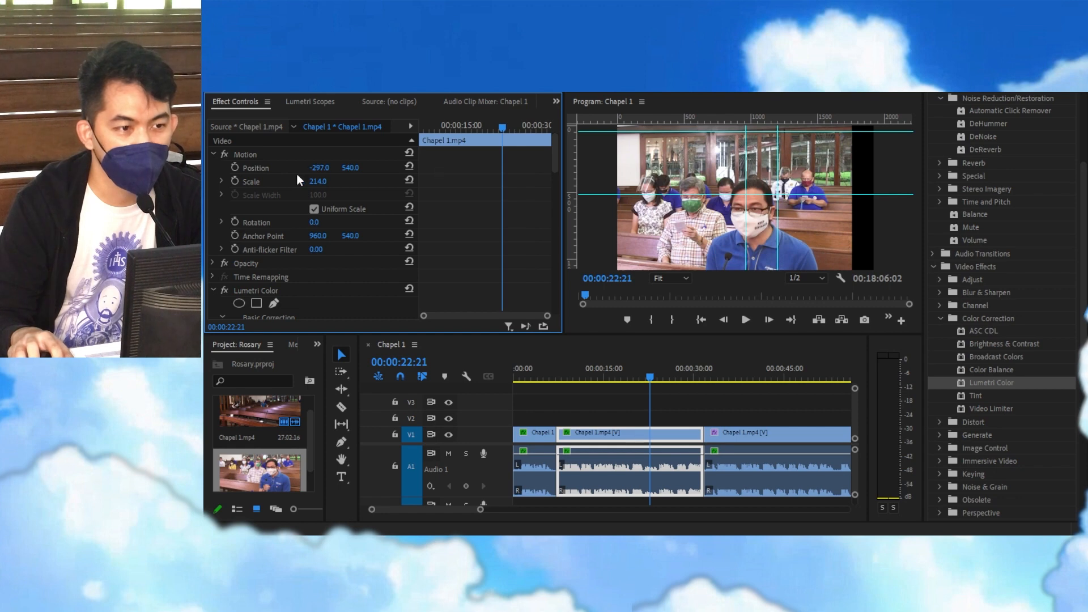
drag(318, 168, 280, 168)
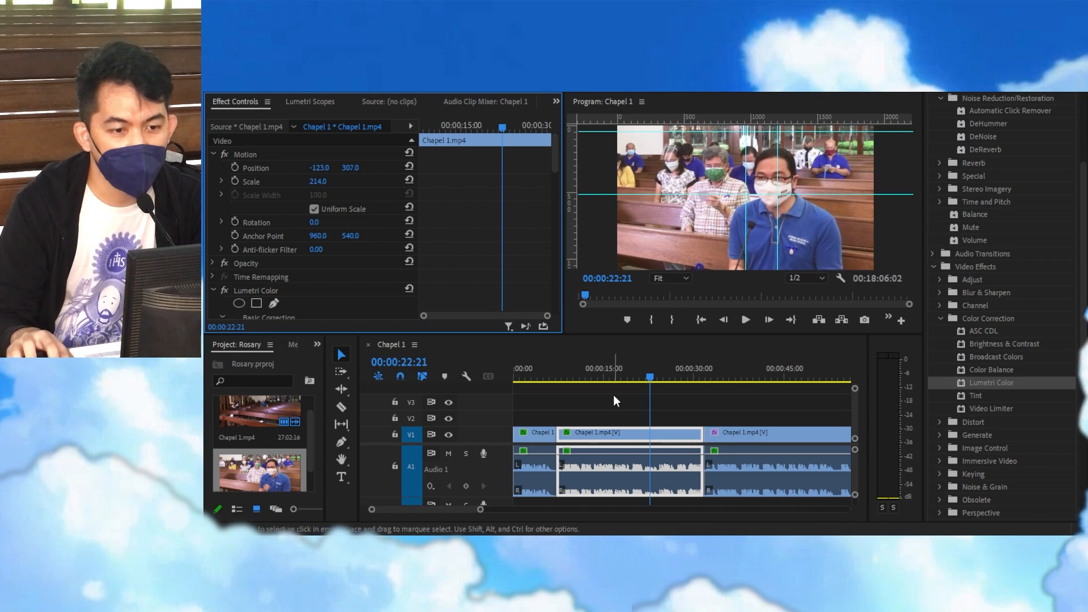
- Return to the sequence start, deselect the clip, and undo the reframing and both Razor splits
drag(518, 368, 488, 367)
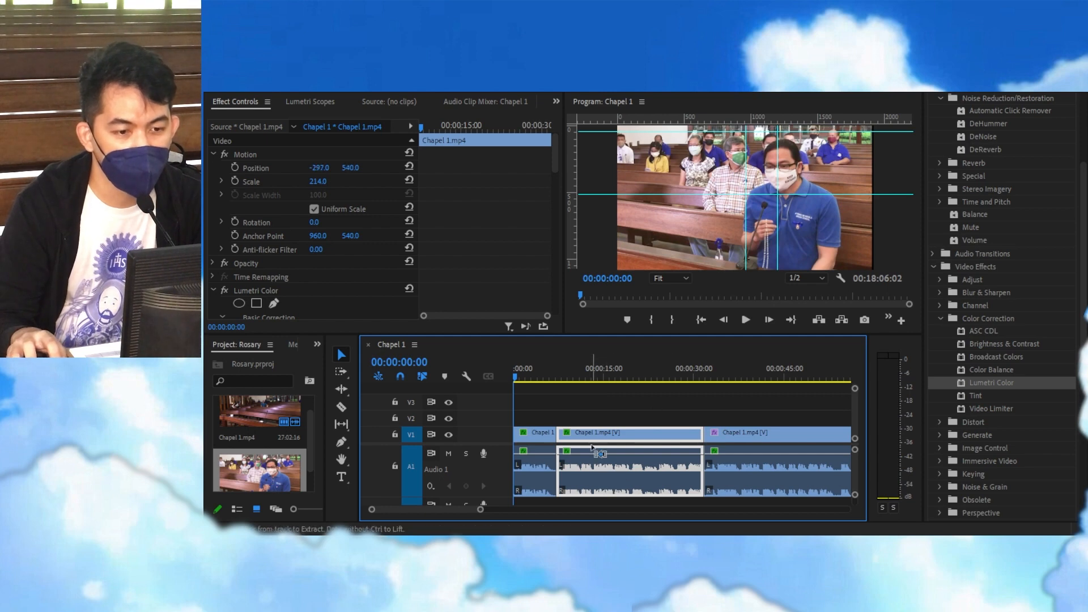
click(604, 412)
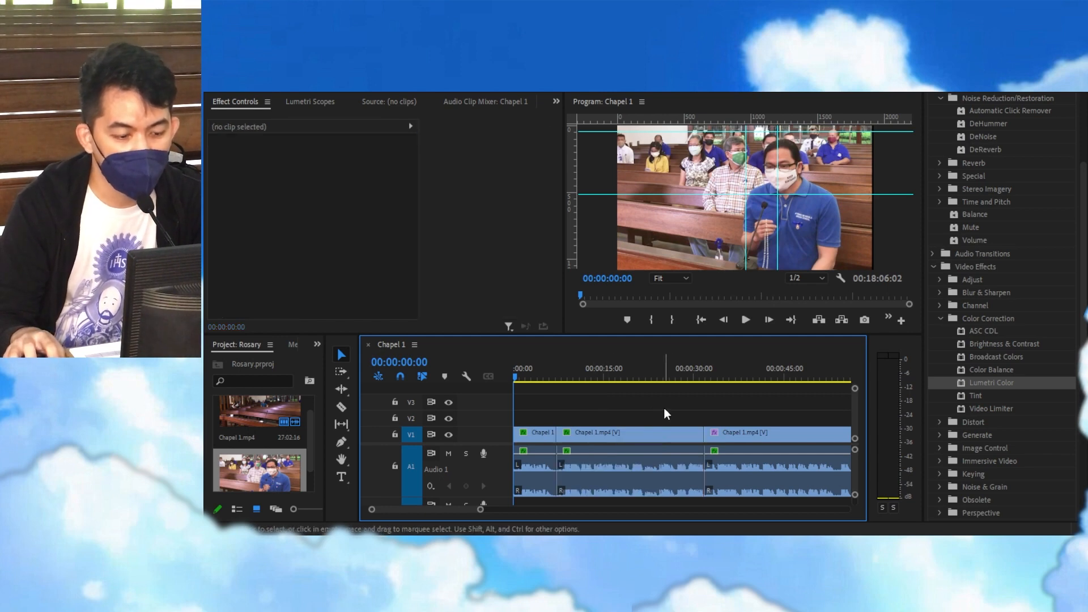
key(ctrl+z)
key(ctrl+z)
key(ctrl+z)
key(ctrl+z)
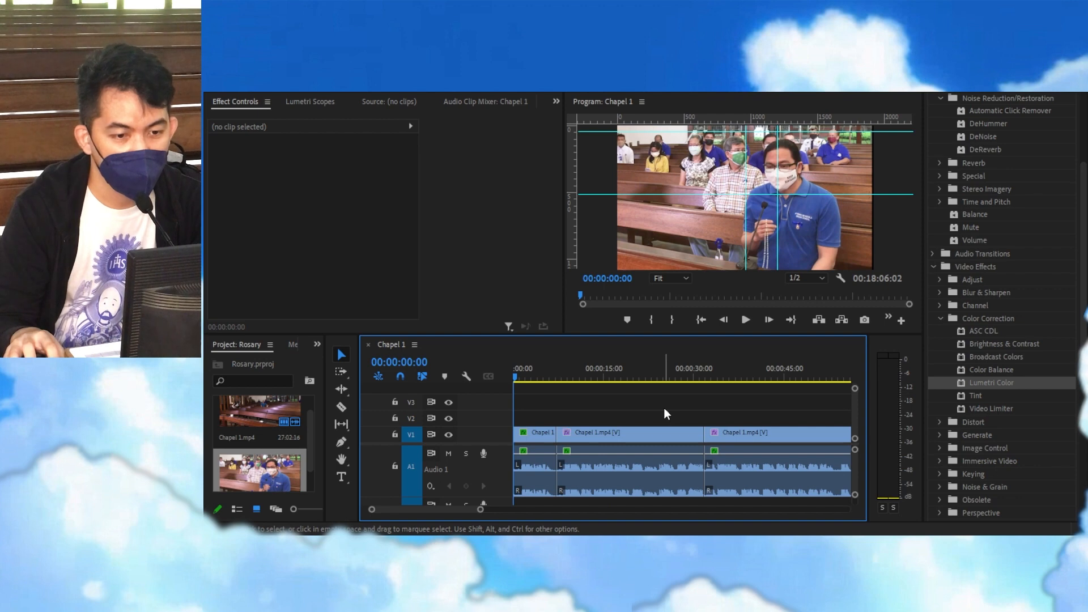
key(ctrl+z)
key(ctrl+z)
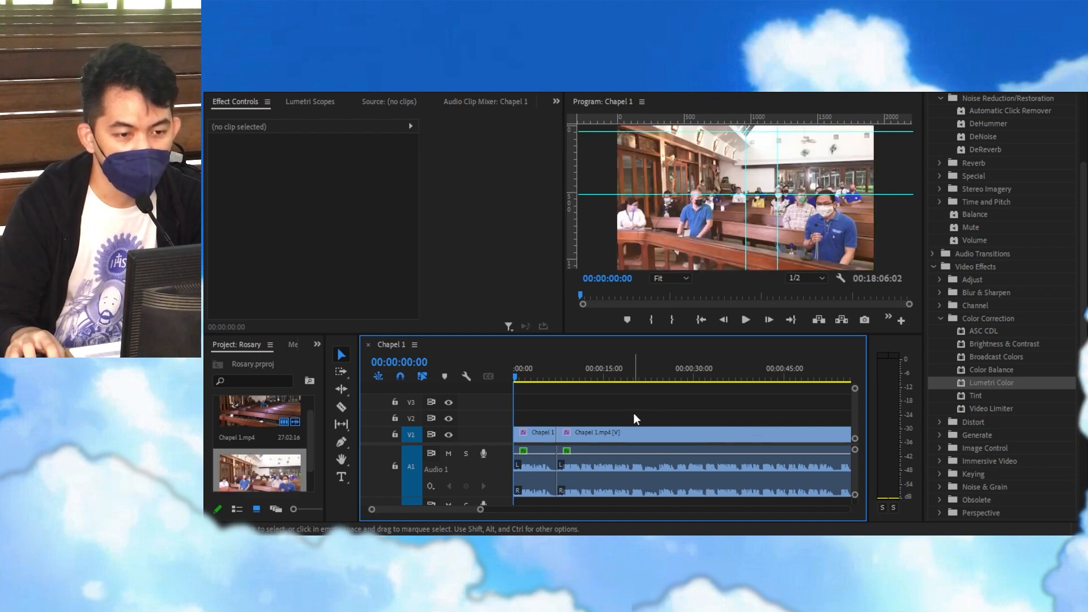
key(ctrl+z)
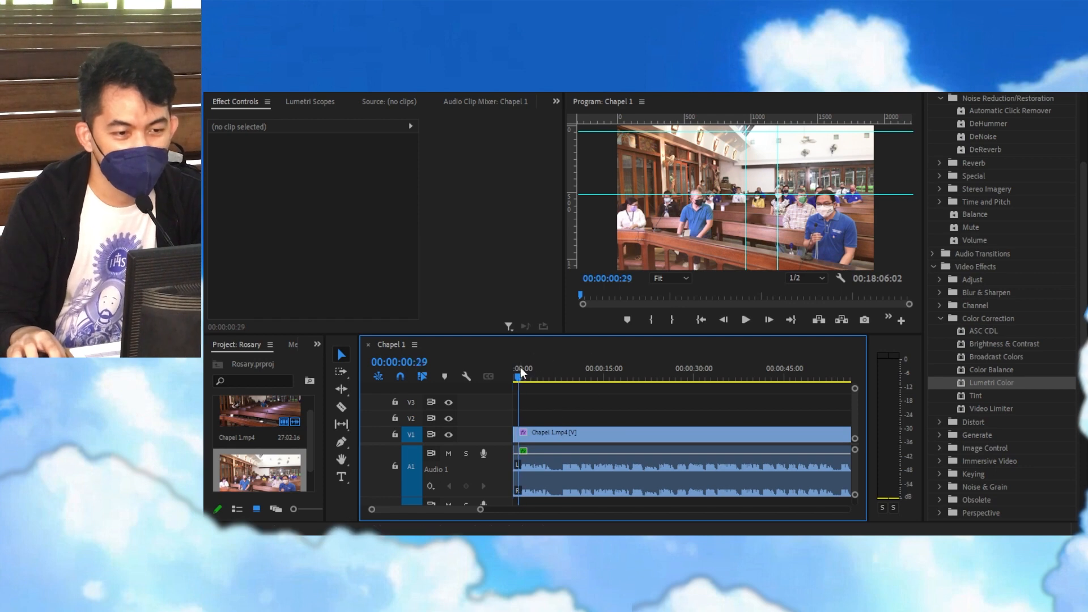
- Split the Chapel 1.mp4 video and audio at 00:00:31:22 with the Razor tool and reactivate the Selection tool
drag(520, 368, 706, 361)
key(c)
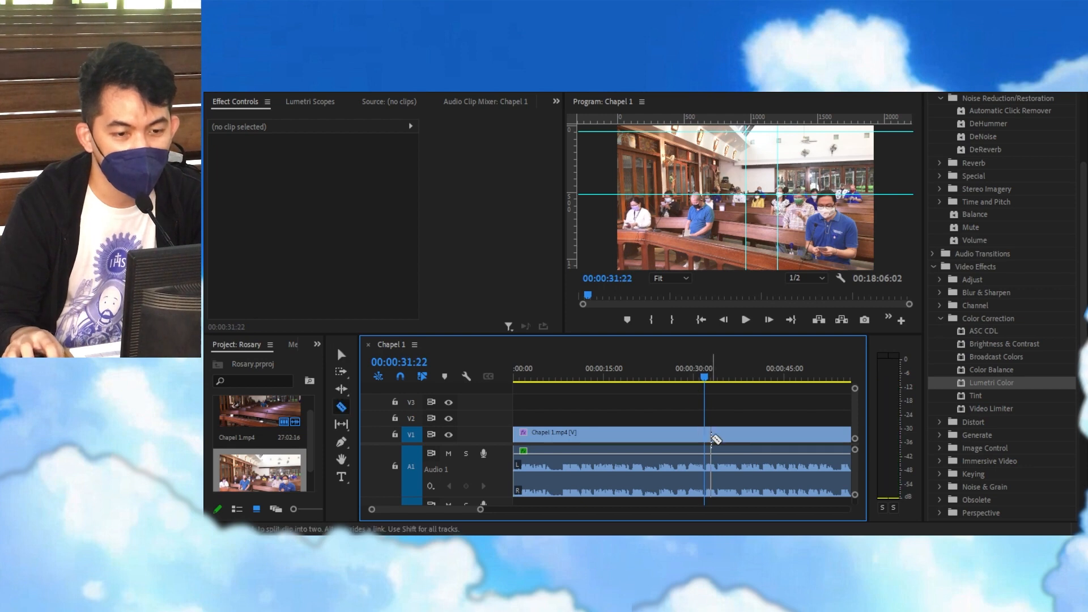
click(706, 432)
key(v)
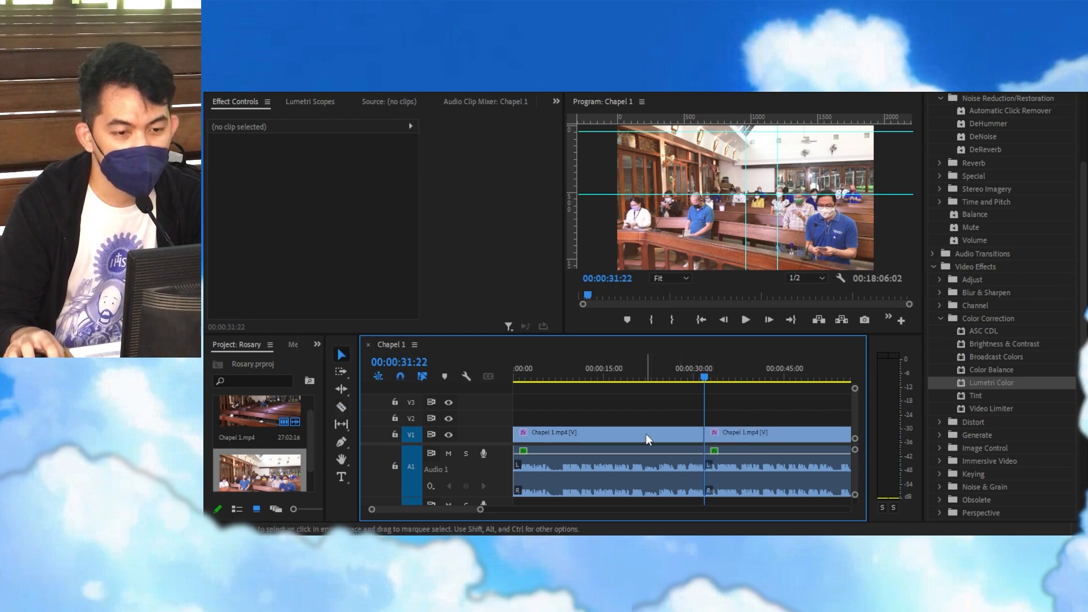
- Enlarge the segment before the cut, first to Scale 250 and finally to 366, checking it at 00:00:20:29
click(646, 434)
click(311, 182)
text(250)
key(Return)
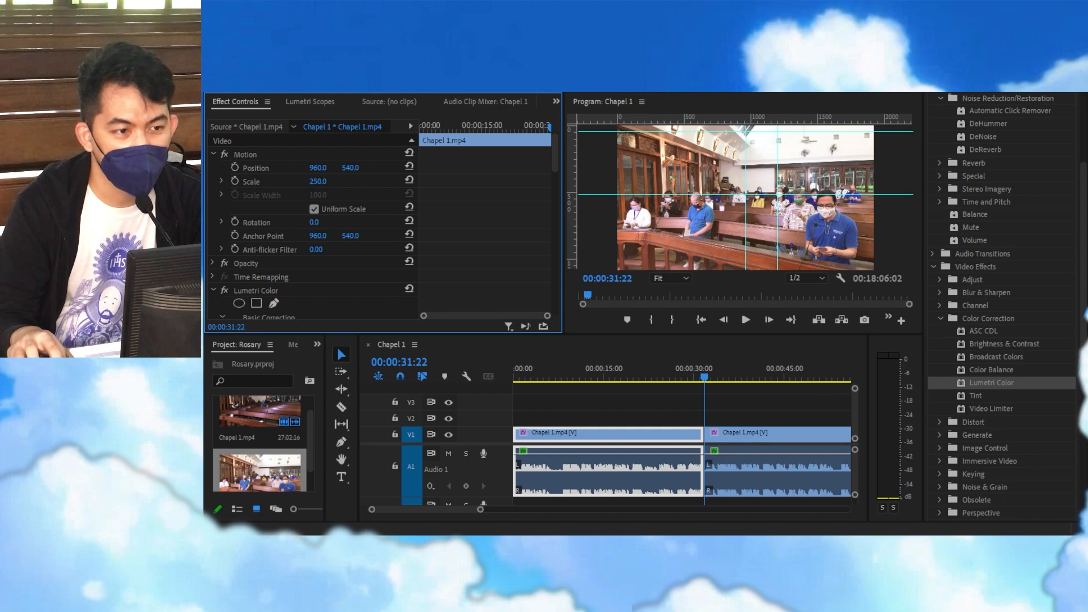
click(638, 377)
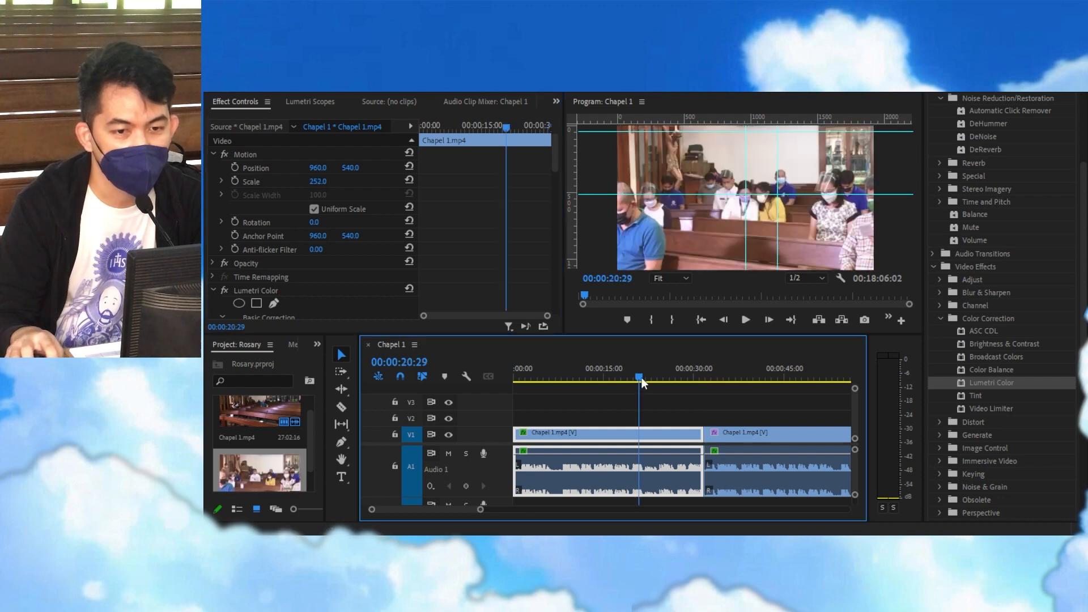
drag(318, 182, 382, 183)
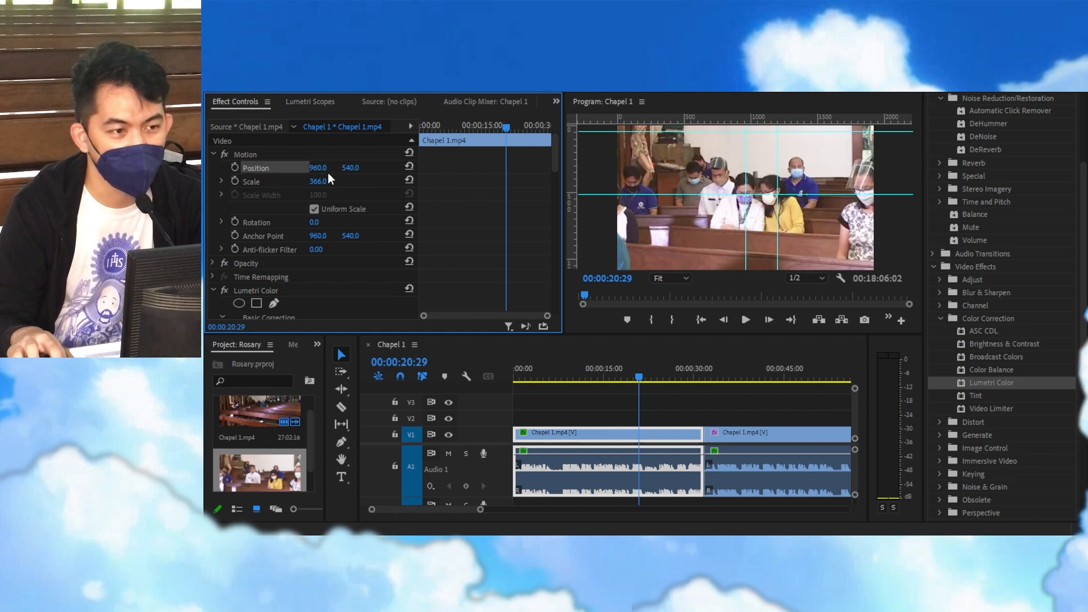
- Reframe the first segment as a close-up of the man with the microphone, using Scale 230 and Position -289, 288
drag(318, 167, 211, 168)
drag(320, 168, 199, 169)
drag(321, 168, 199, 168)
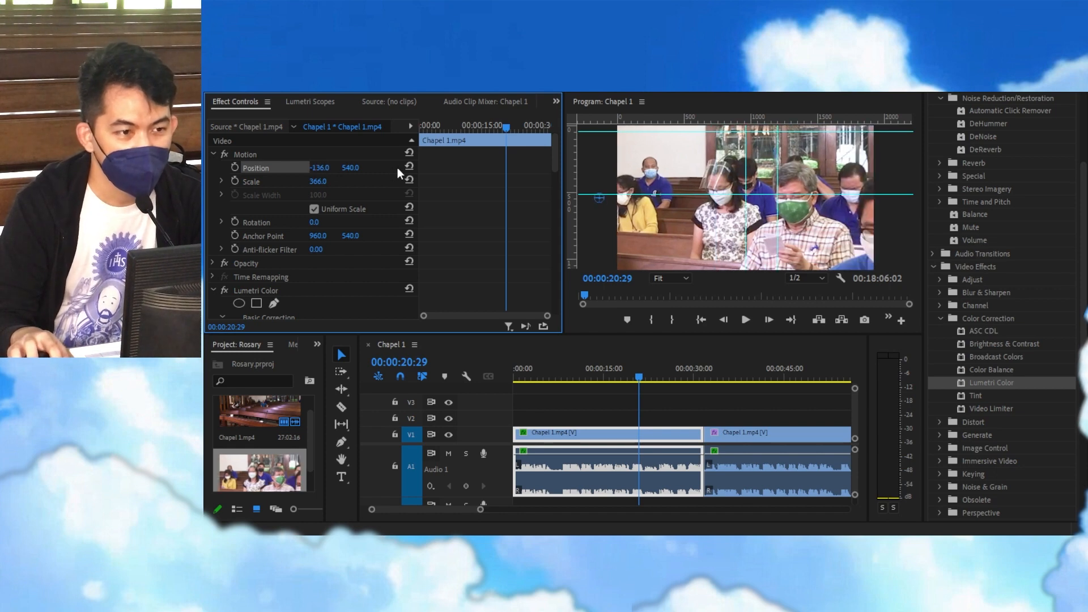
drag(320, 168, 198, 168)
drag(322, 168, 228, 168)
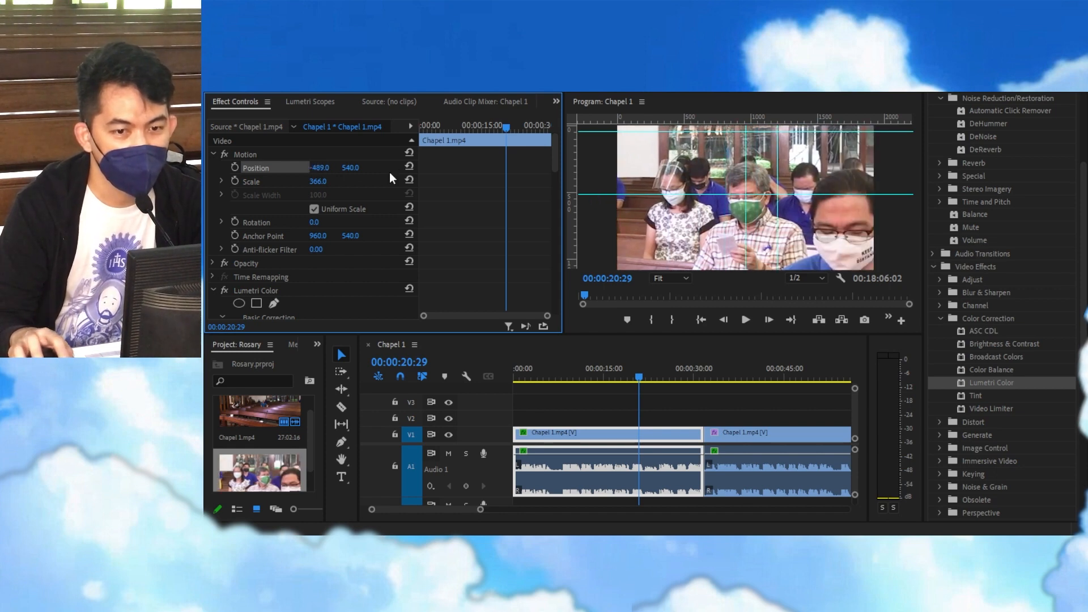
drag(321, 169, 222, 168)
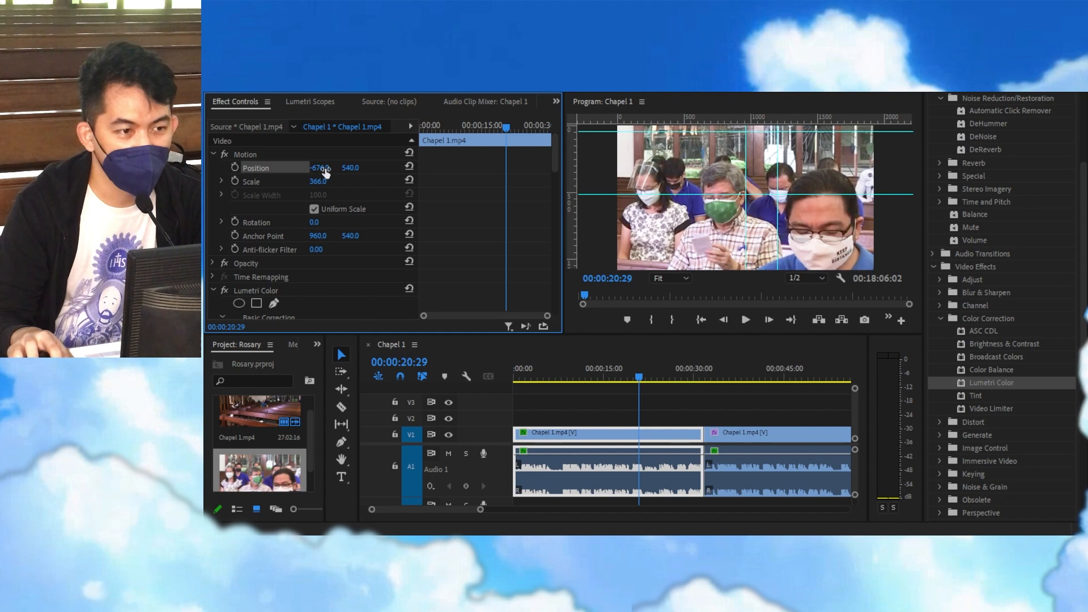
drag(321, 168, 397, 175)
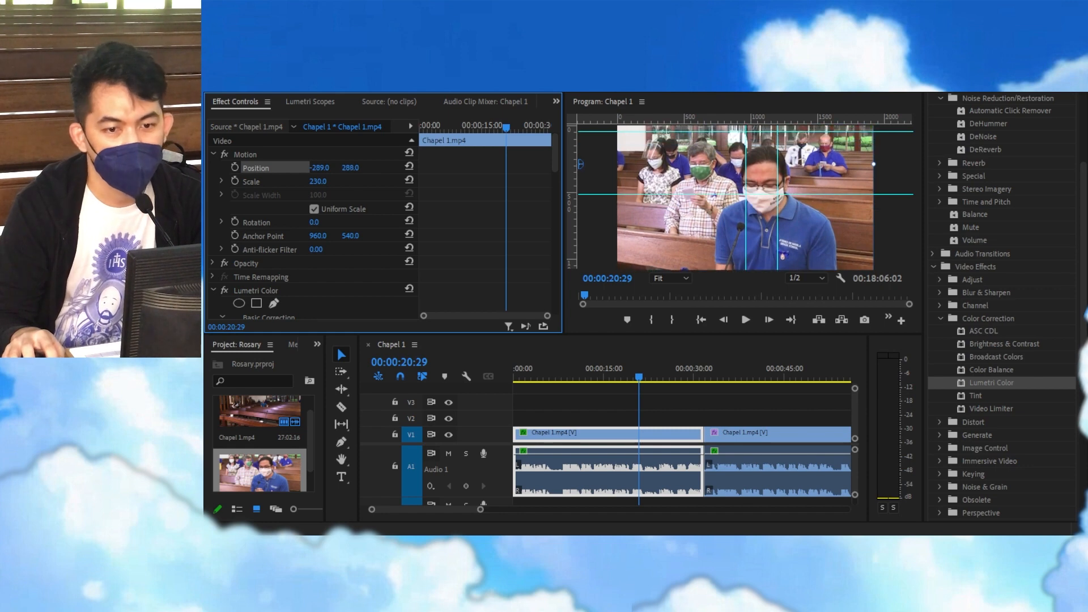
- Play the sequence across the cut to check the close-up, and return to 00:00:30:23
key(space)
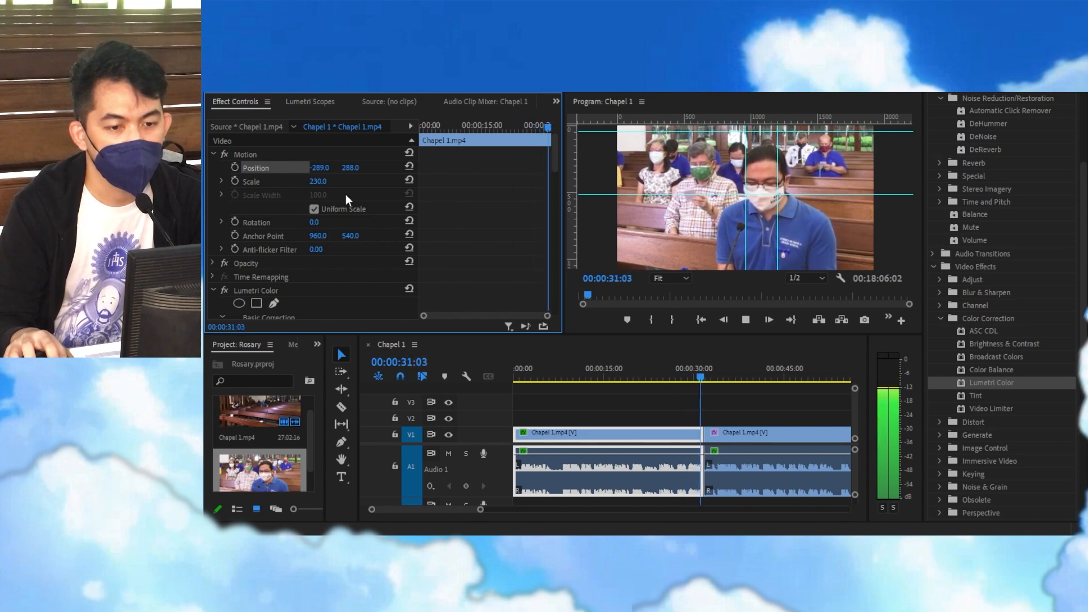
key(space)
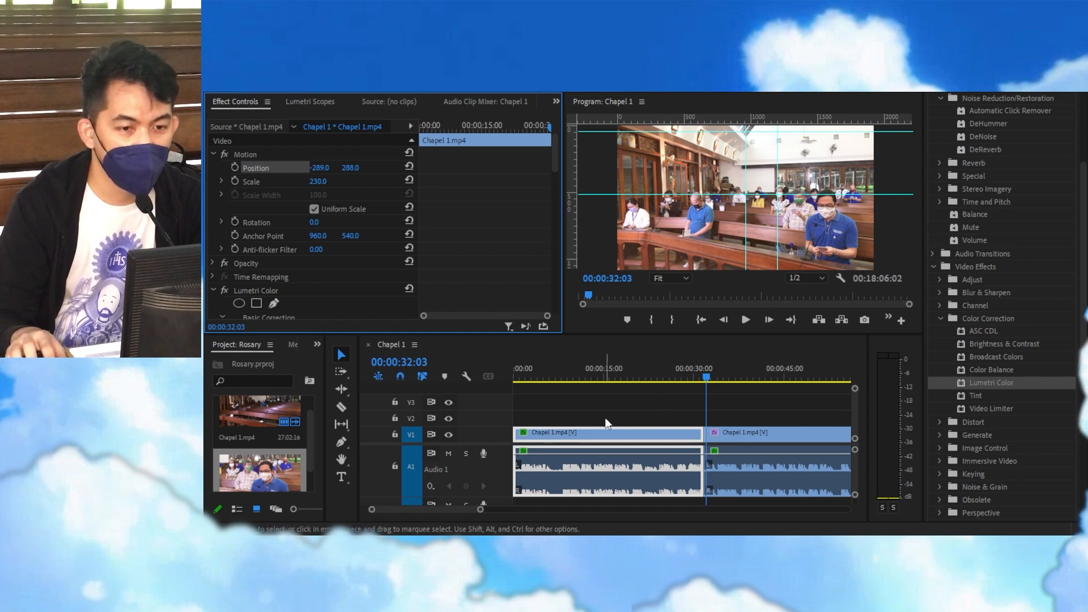
drag(686, 379, 695, 377)
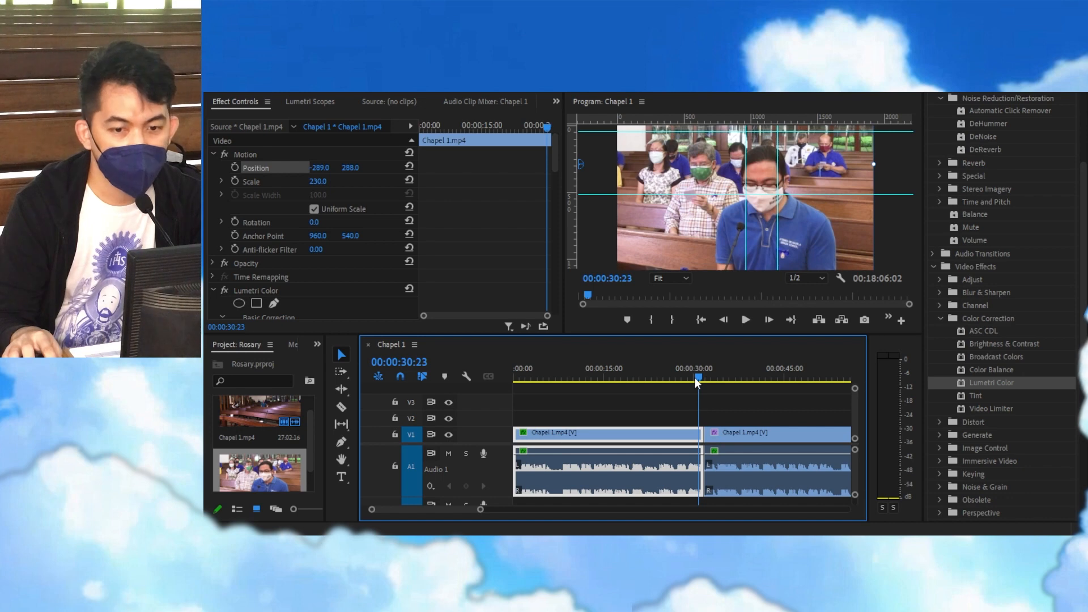
- Find the Crop effect among the Transform video effects and apply it to the segment before the cut
scroll(953, 447, down, 2)
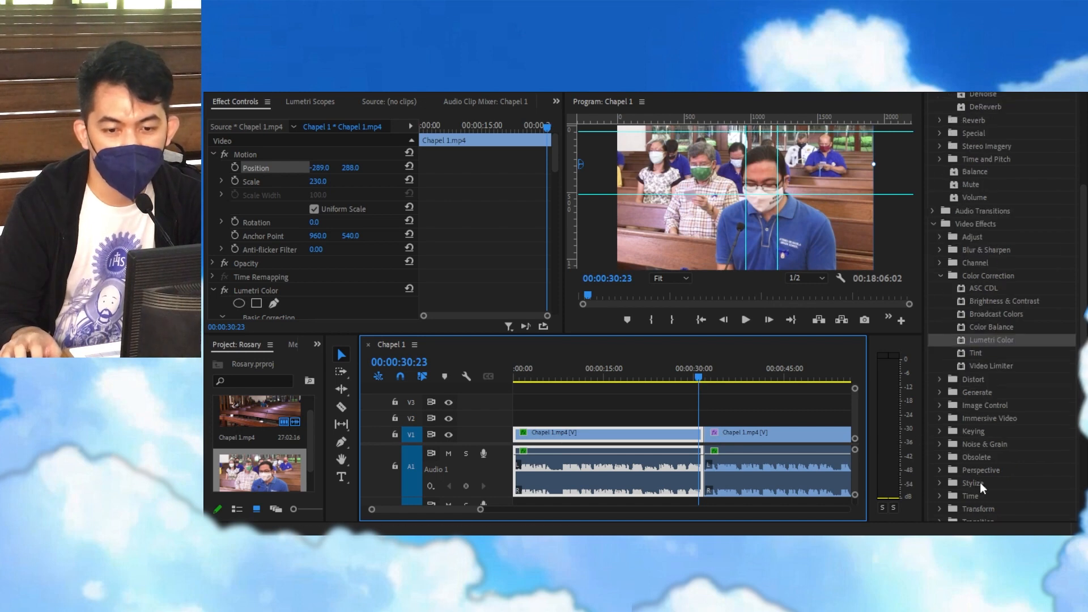
scroll(1001, 340, down, 5)
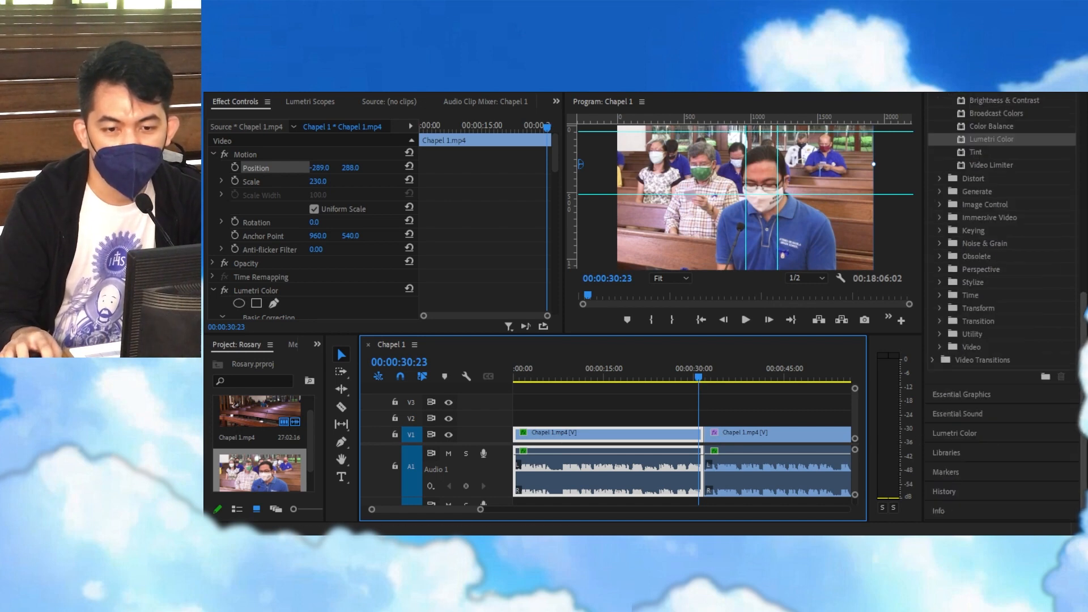
scroll(1001, 340, up, 5)
scroll(1001, 340, down, 5)
scroll(1001, 306, up, 5)
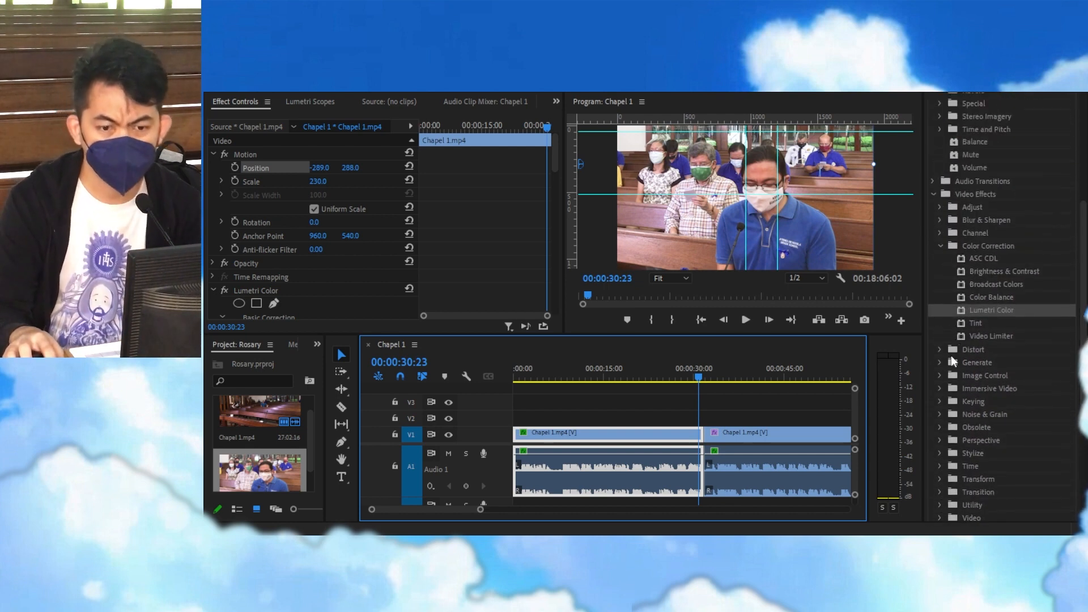
click(936, 379)
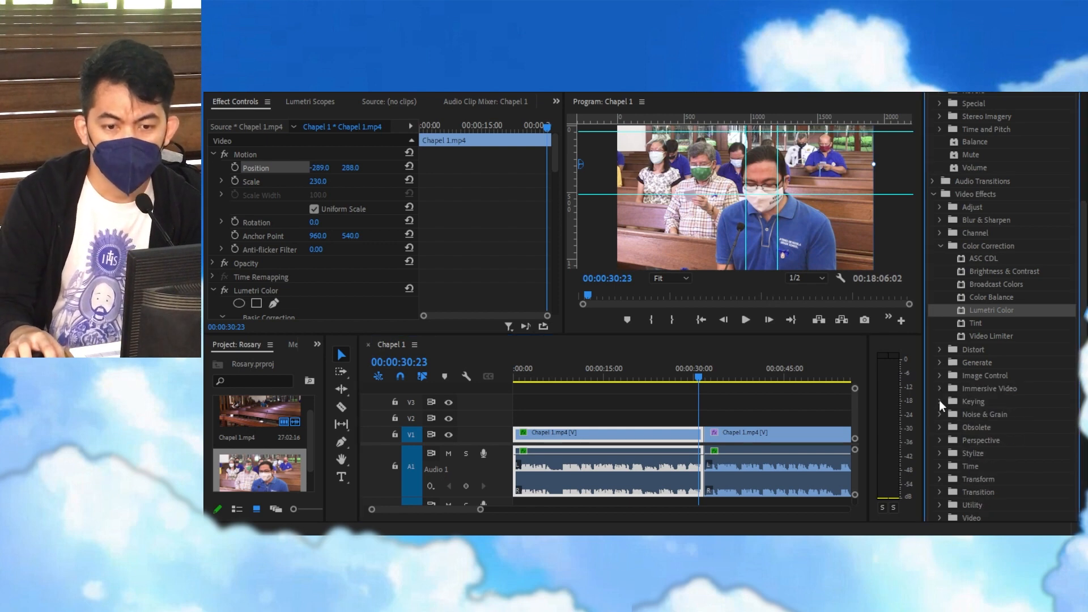
scroll(939, 426, down, 2)
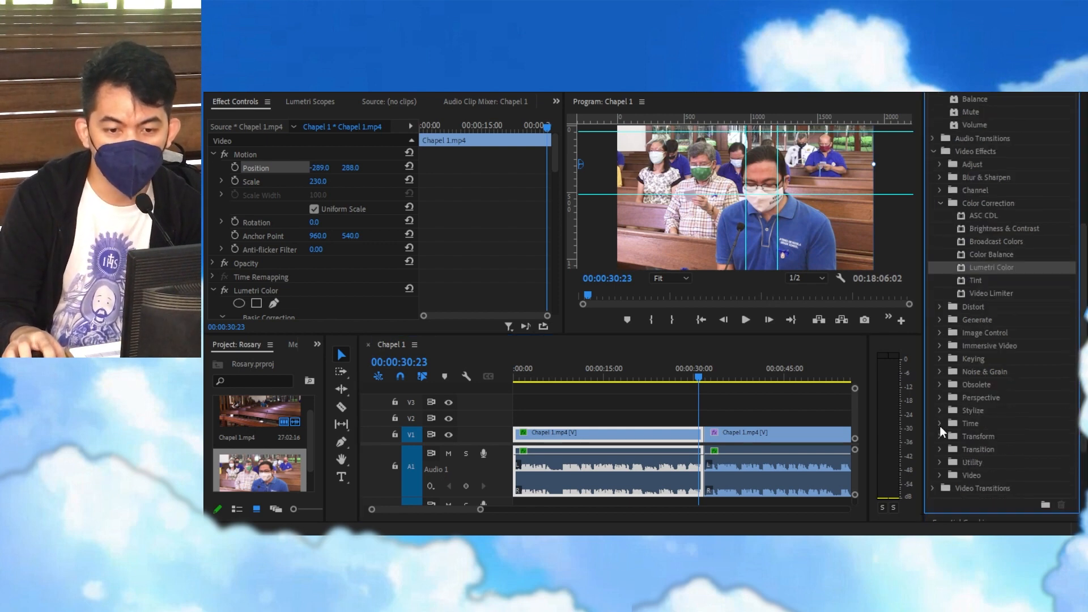
click(939, 436)
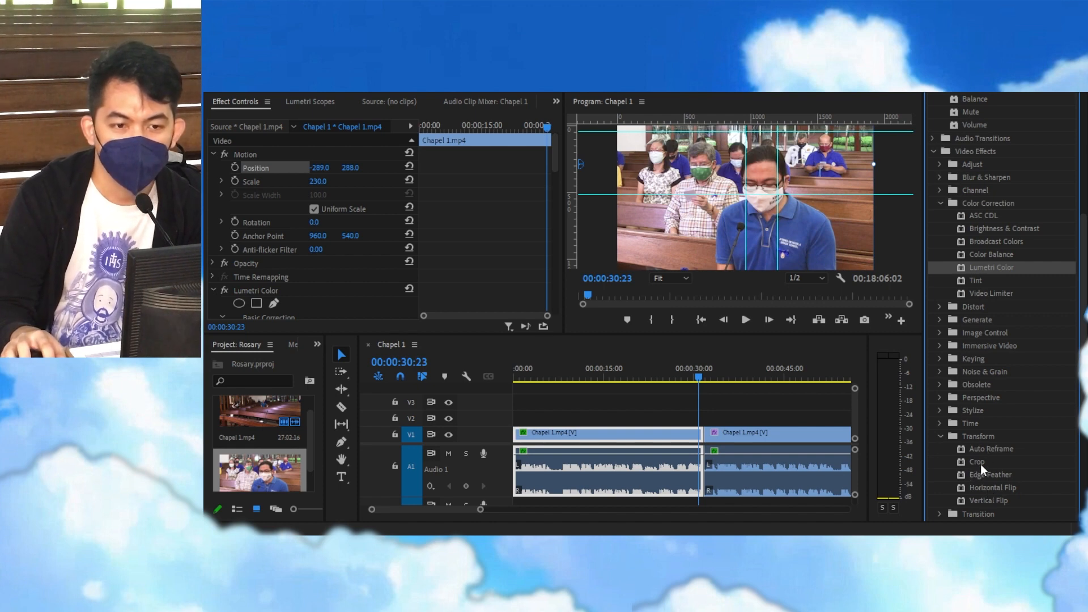
drag(980, 465, 648, 438)
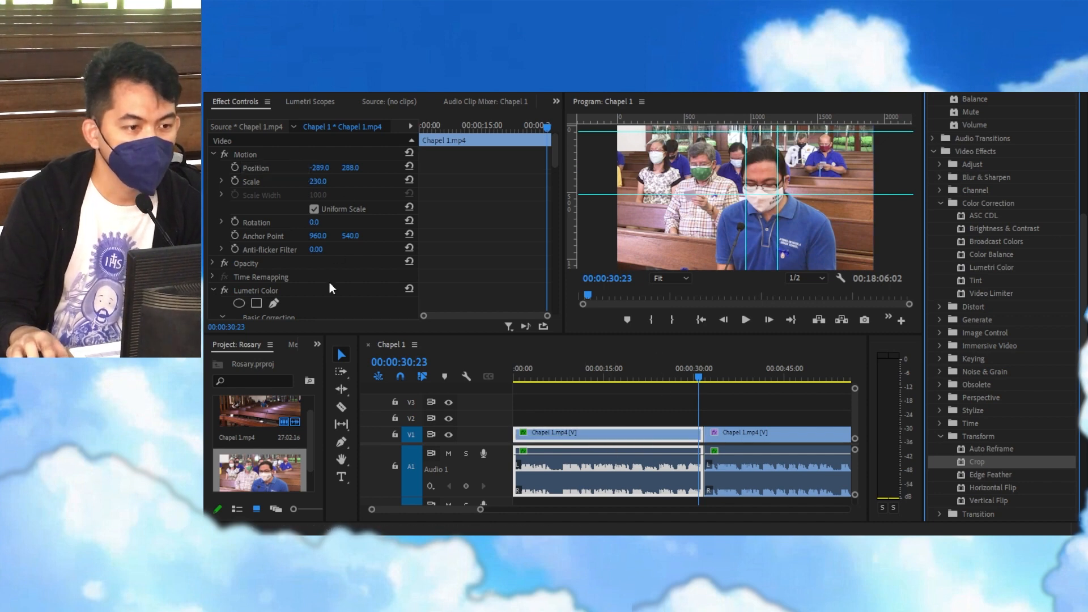
- Crop the segment by 71% left, 42% top, 6% right and 26% bottom, and remove the Crop effect
scroll(330, 285, down, 10)
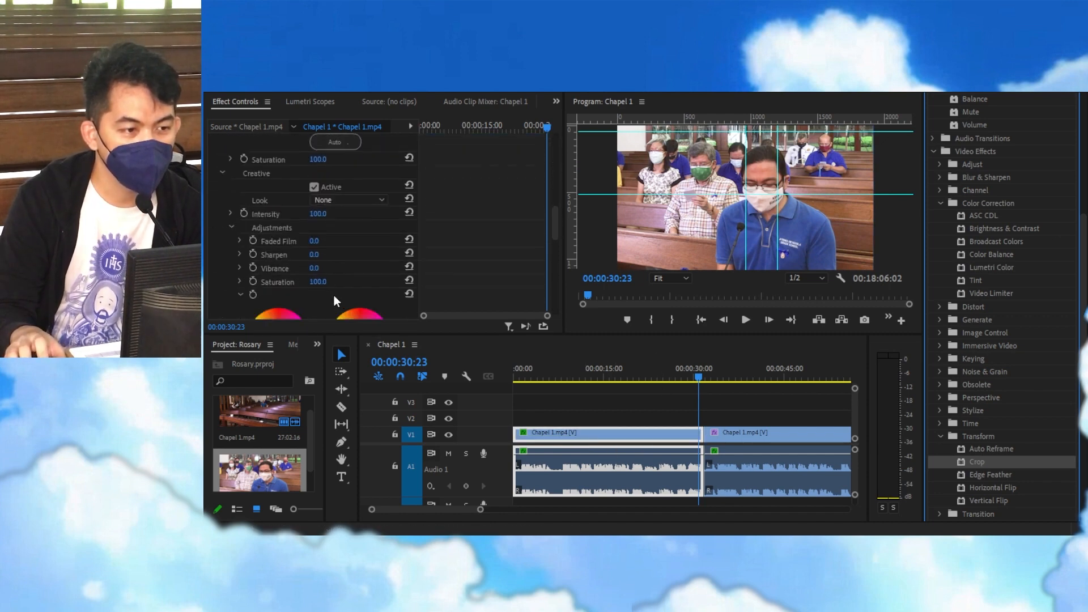
scroll(321, 282, down, 8)
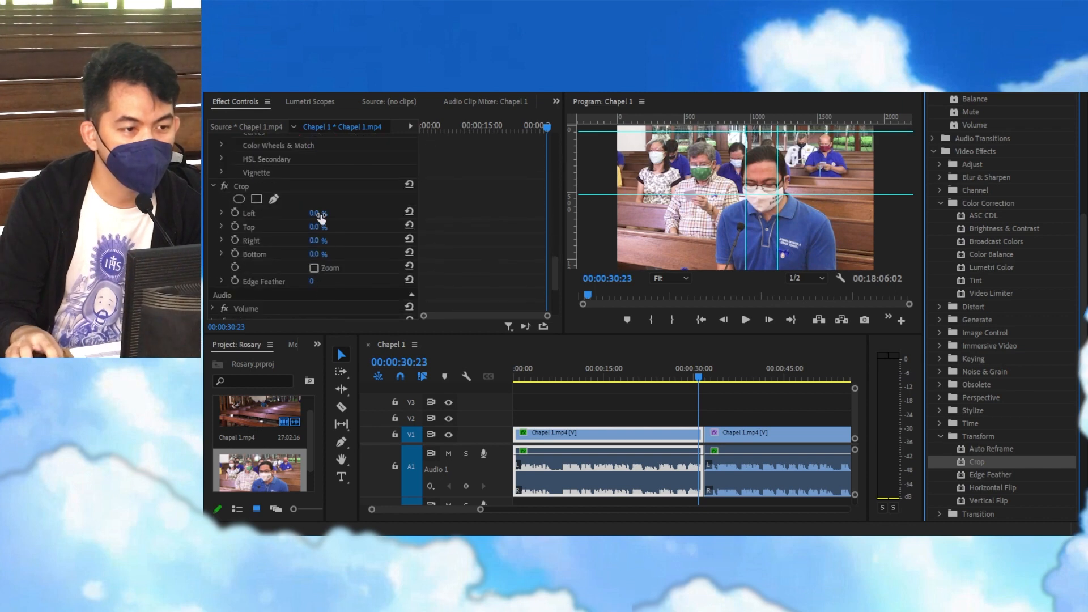
click(319, 213)
drag(317, 213, 334, 254)
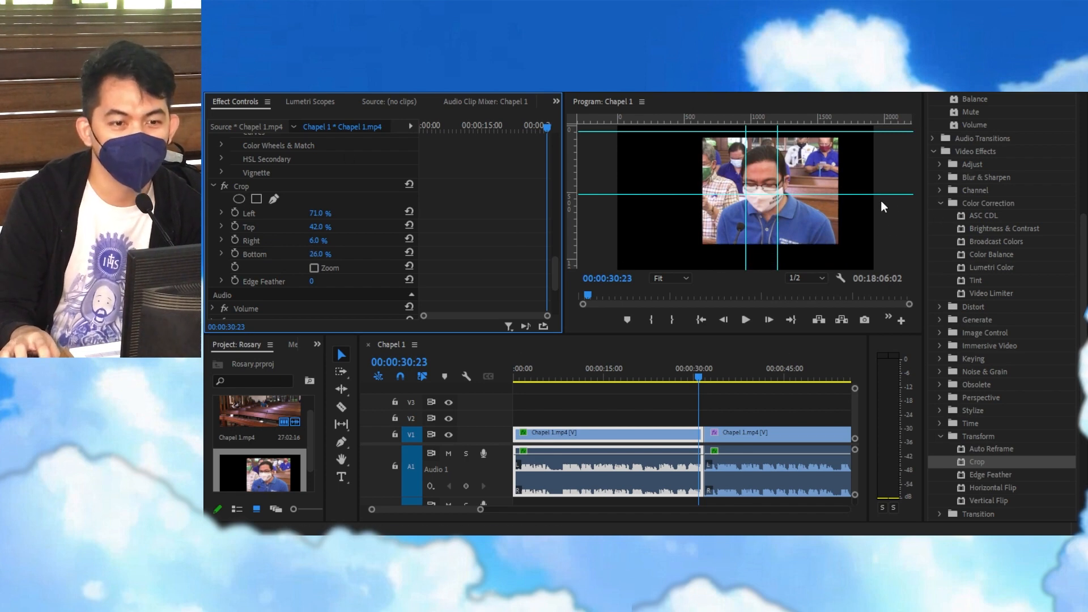
click(241, 187)
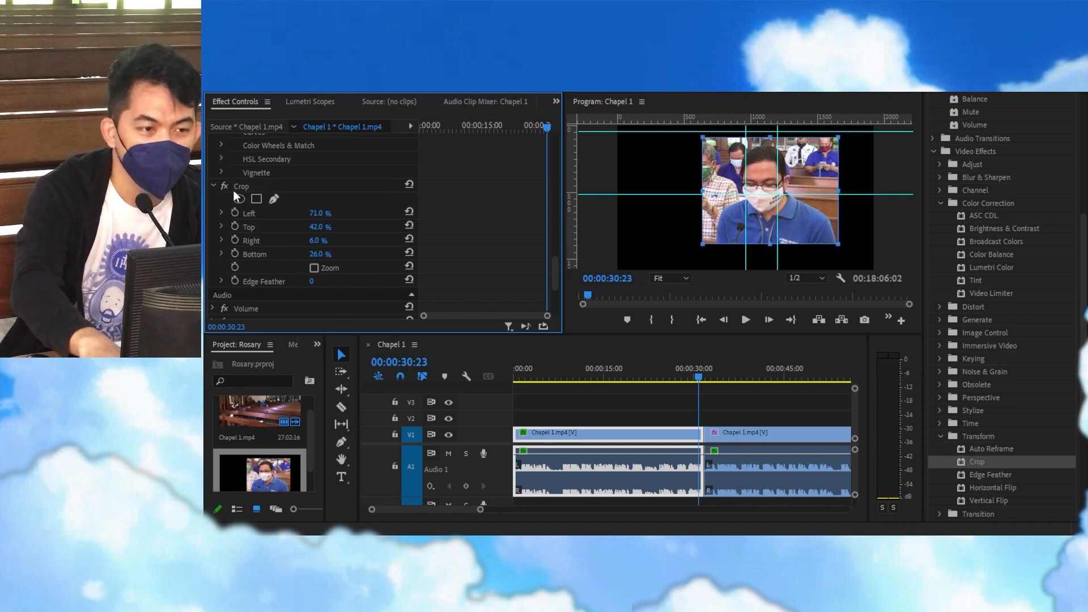
key(Delete)
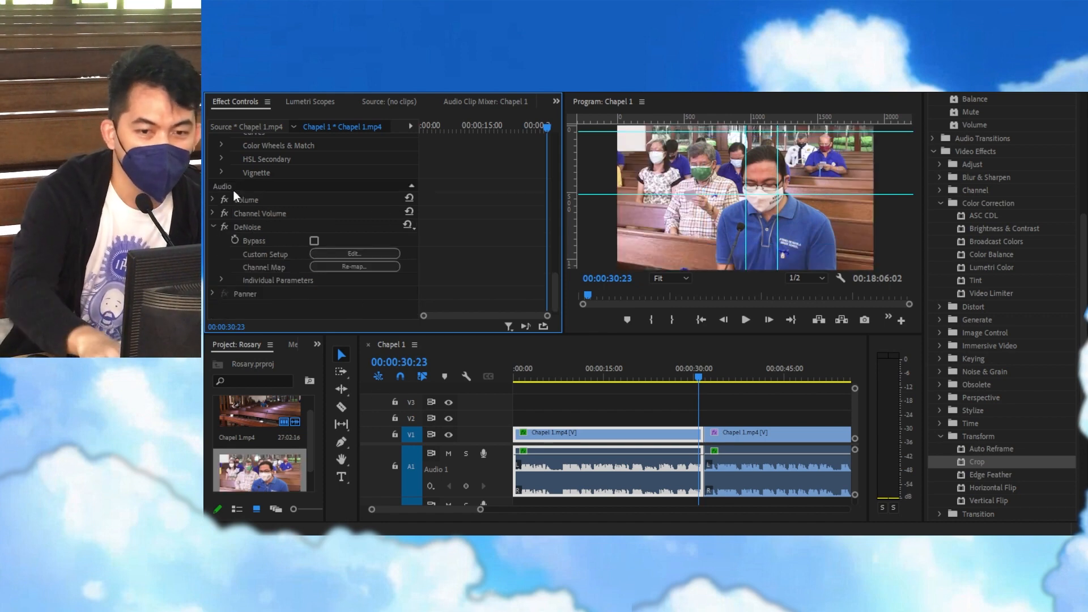
- Apply the Flip Over transition from the 3D Motion video transitions to the cut between the two Chapel 1.mp4 segments
click(988, 450)
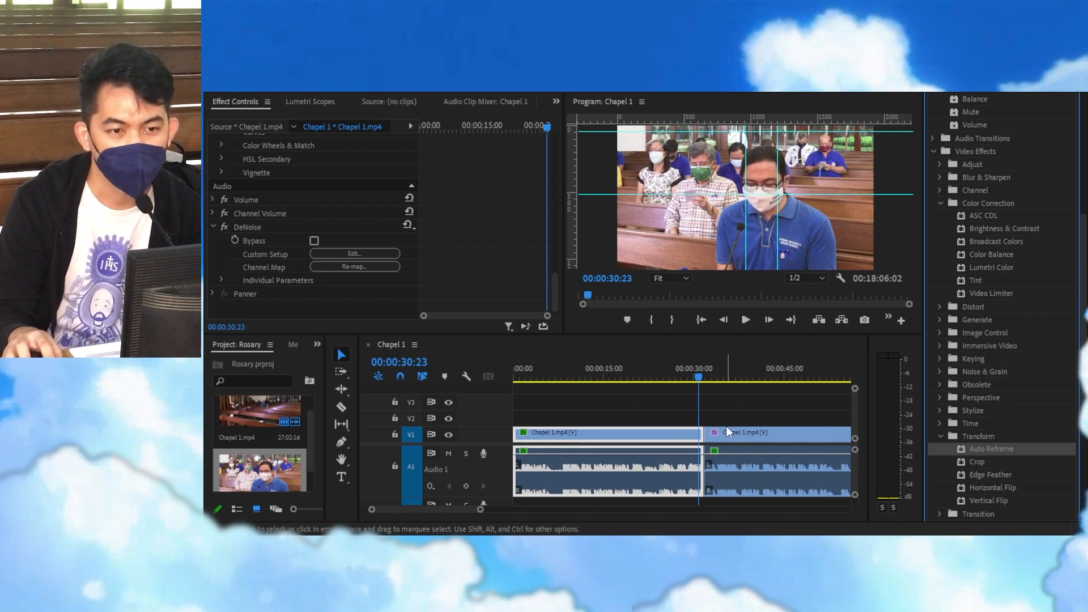
drag(698, 378, 708, 371)
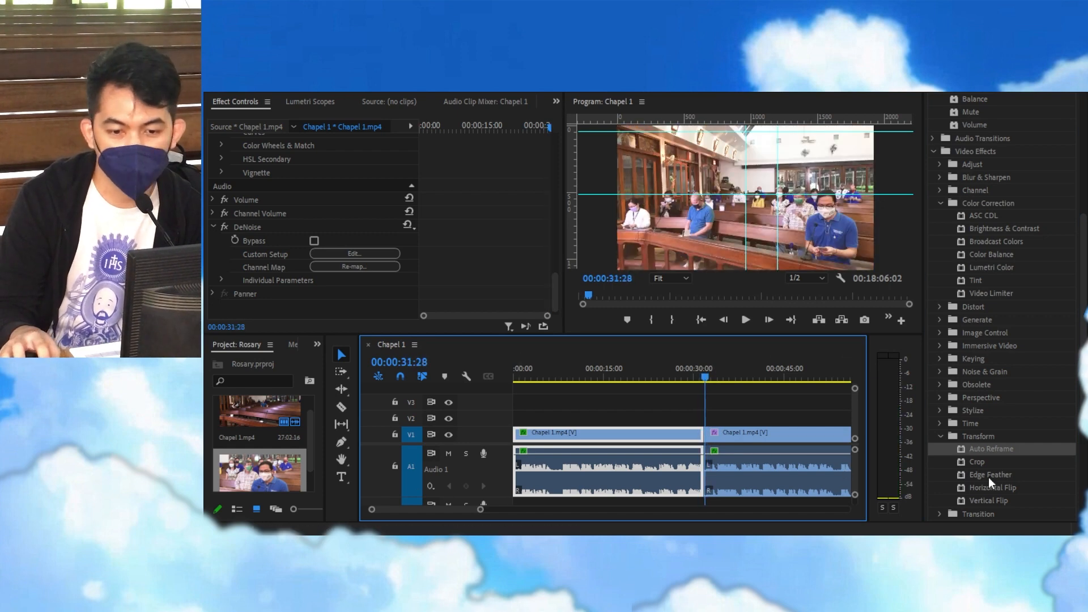
scroll(934, 478, down, 3)
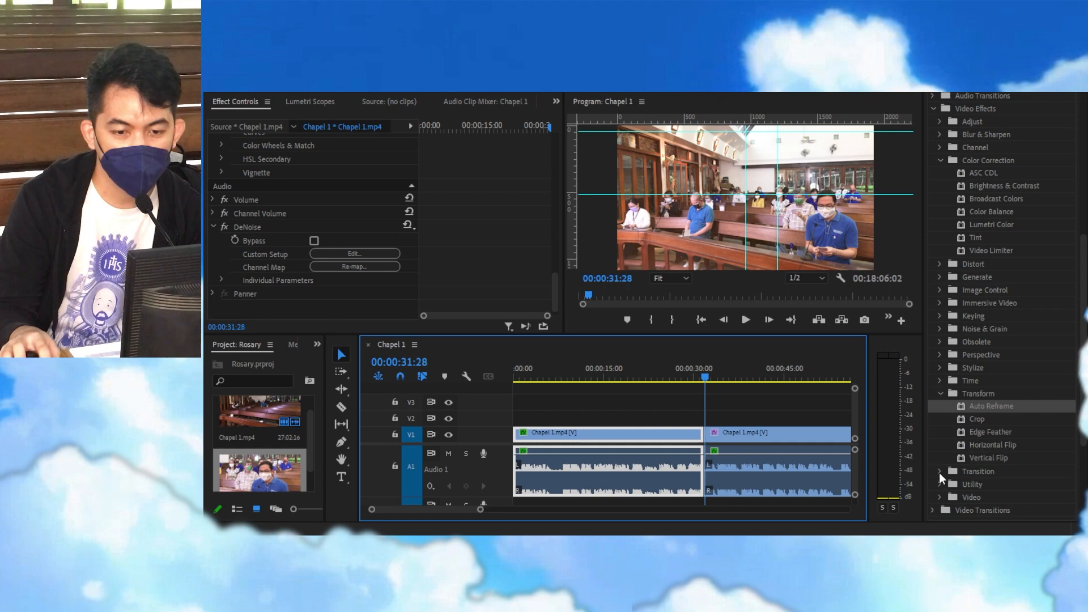
mouse_move(711, 378)
mouse_down()
mouse_move(693, 370)
mouse_move(710, 369)
mouse_up()
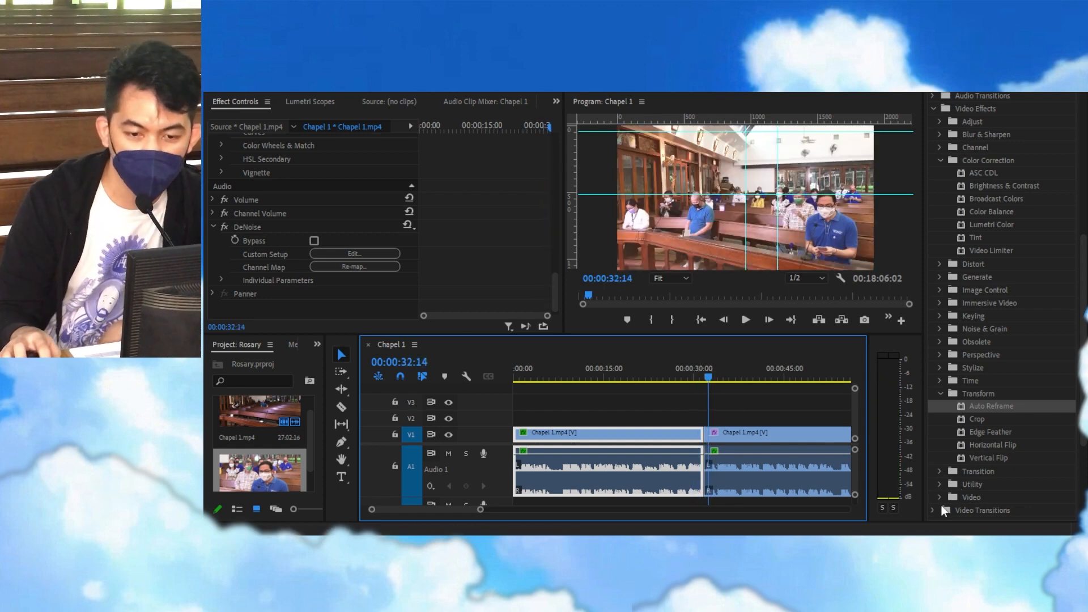
click(931, 509)
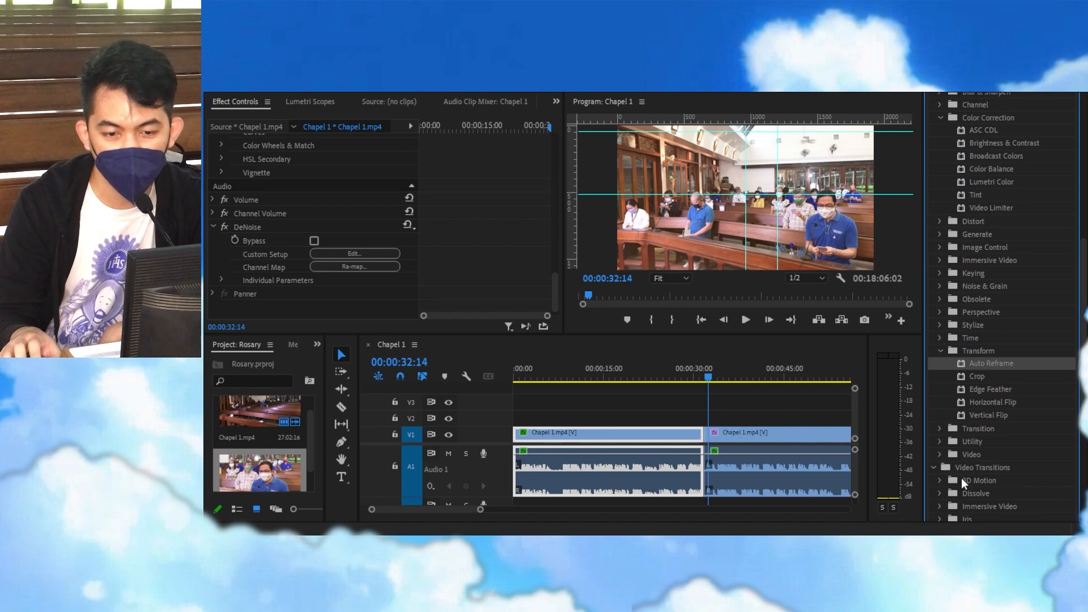
scroll(943, 443, down, 1)
click(940, 437)
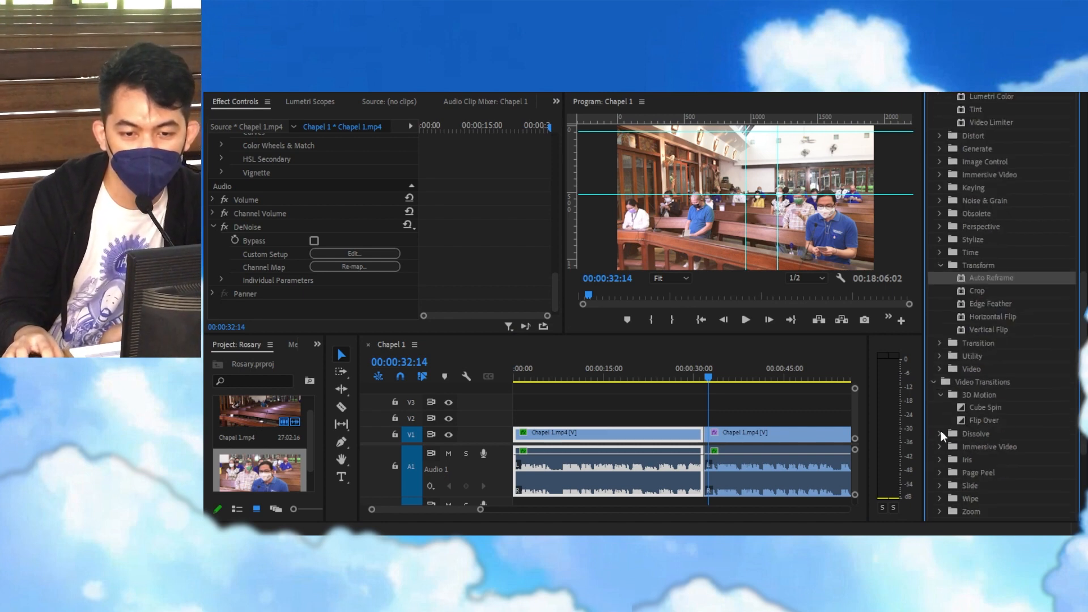
drag(972, 421, 703, 434)
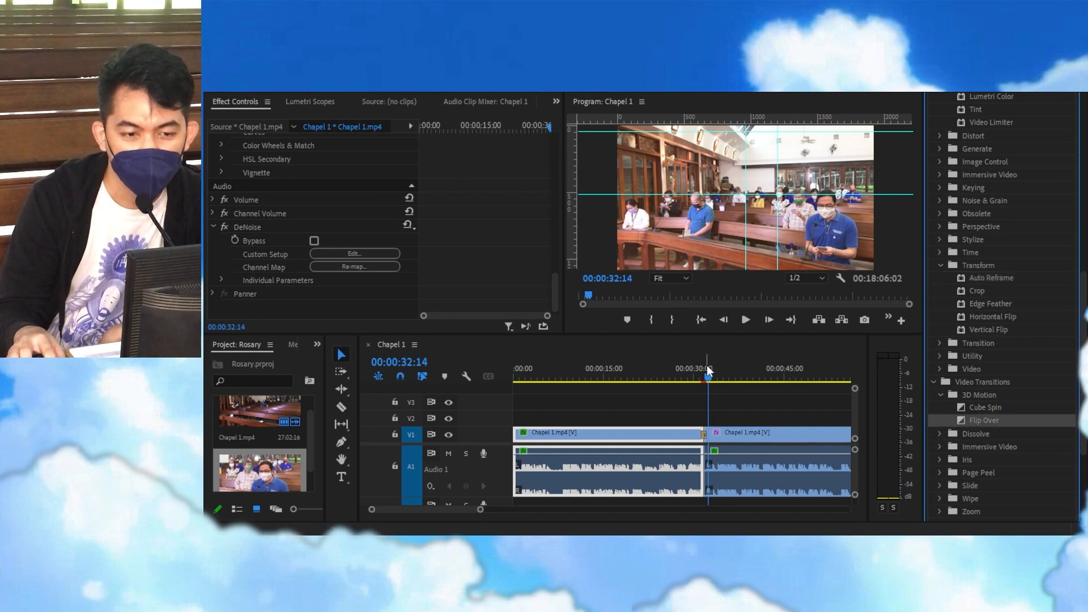
- Preview the Flip Over transition by playing from just before the cut
click(698, 367)
click(746, 320)
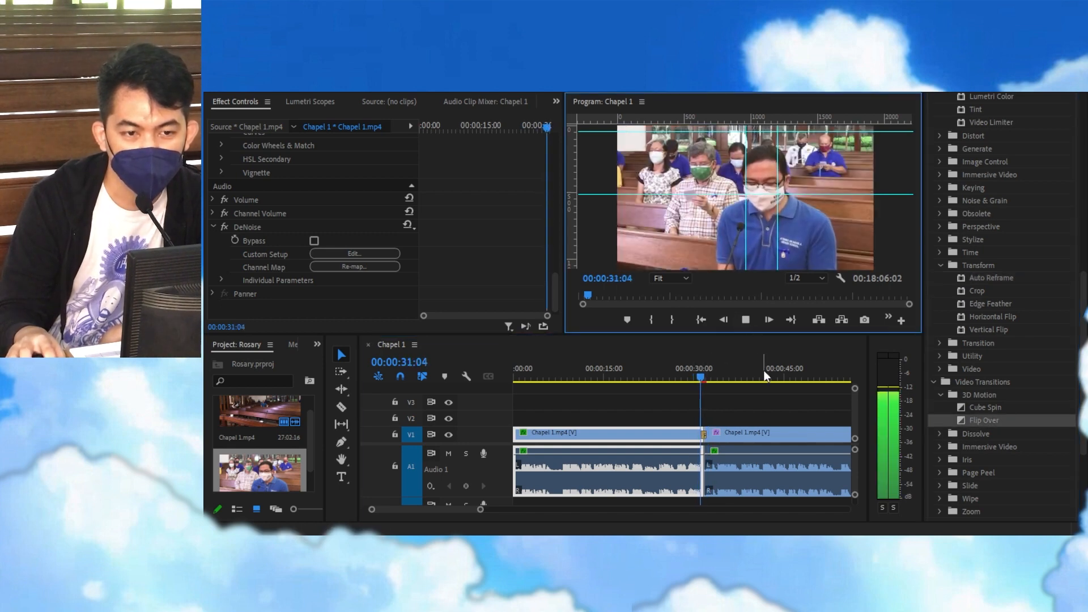
click(744, 320)
- Replace the transition at the cut with Film Dissolve and preview it from 00:00:30:20
click(939, 433)
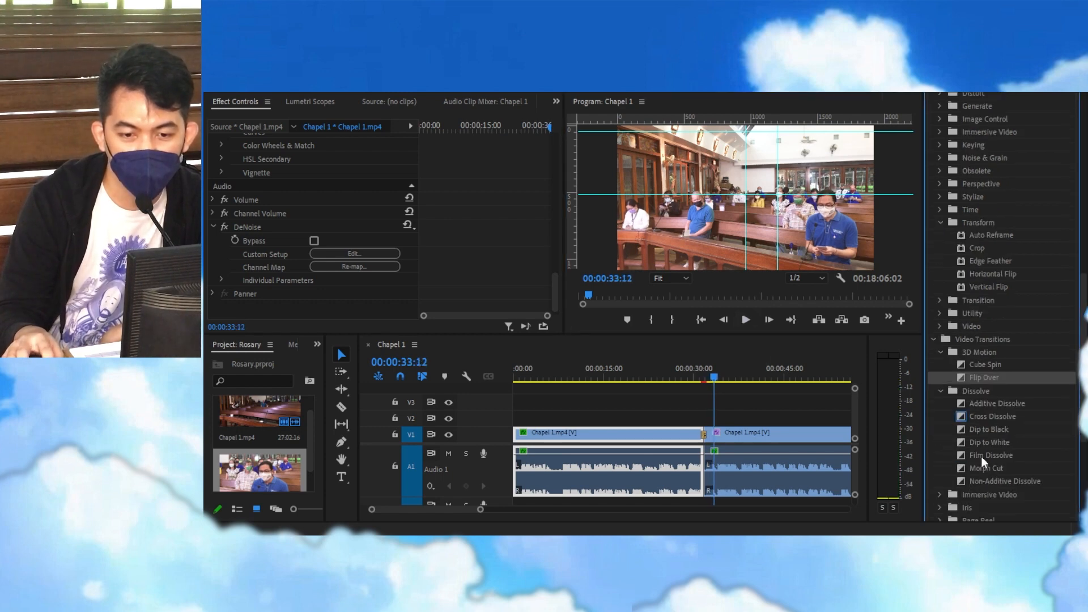
click(981, 457)
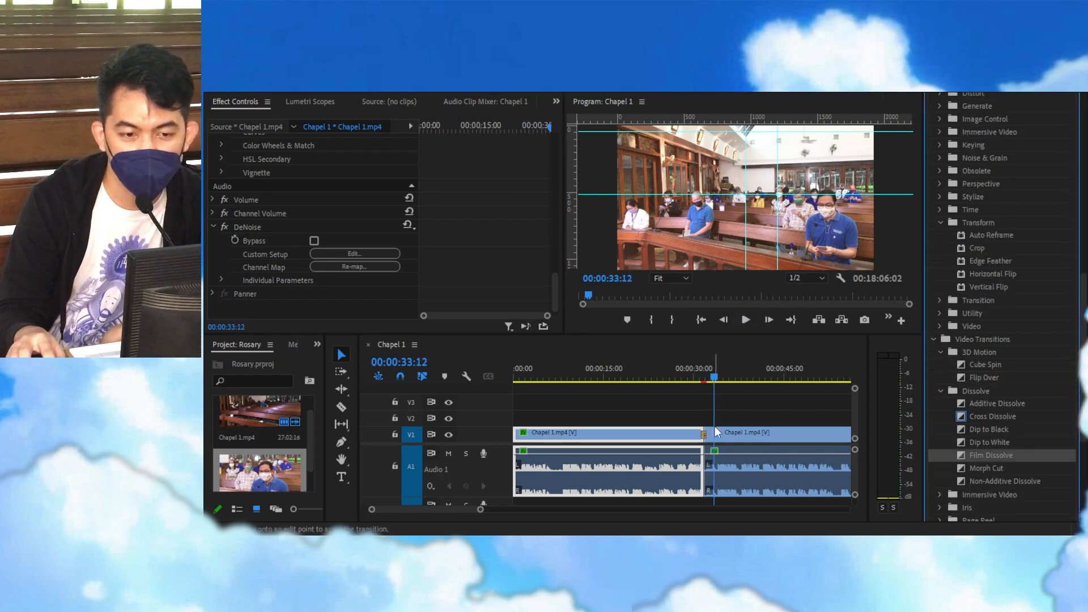
click(697, 376)
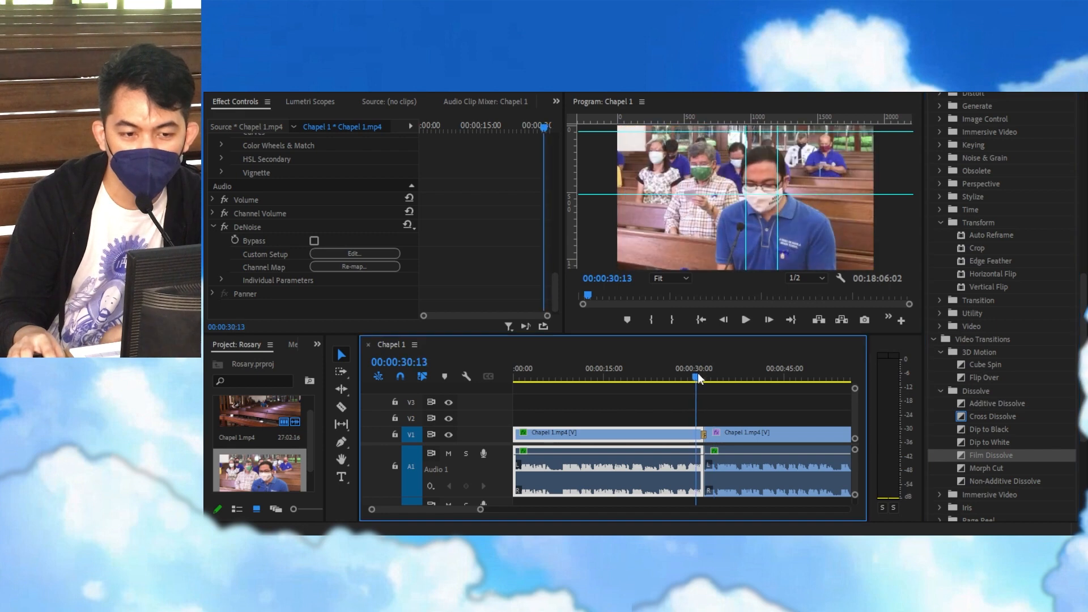
click(698, 374)
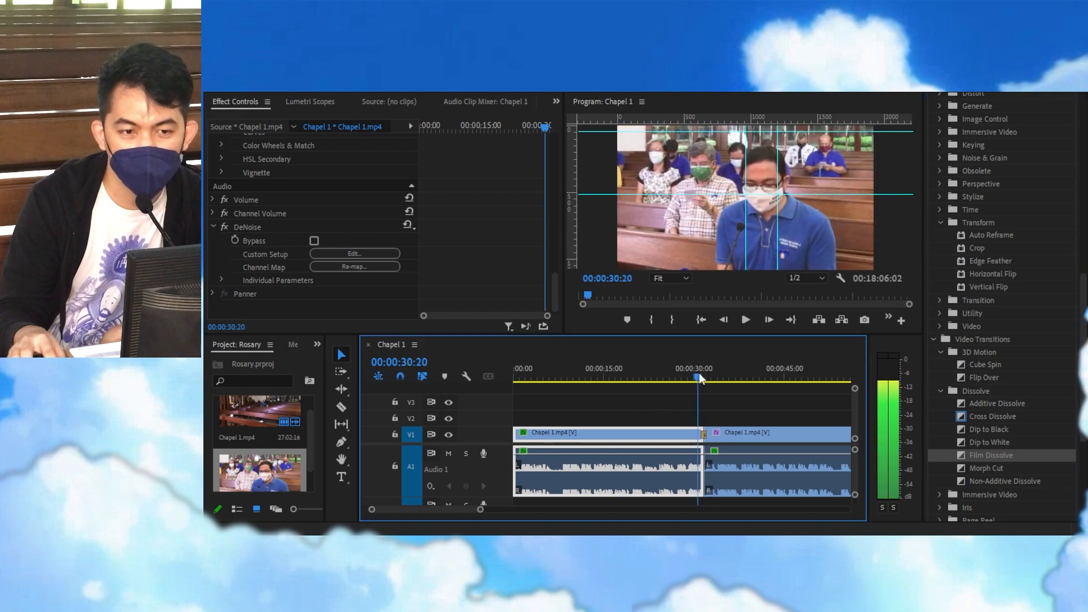
click(746, 319)
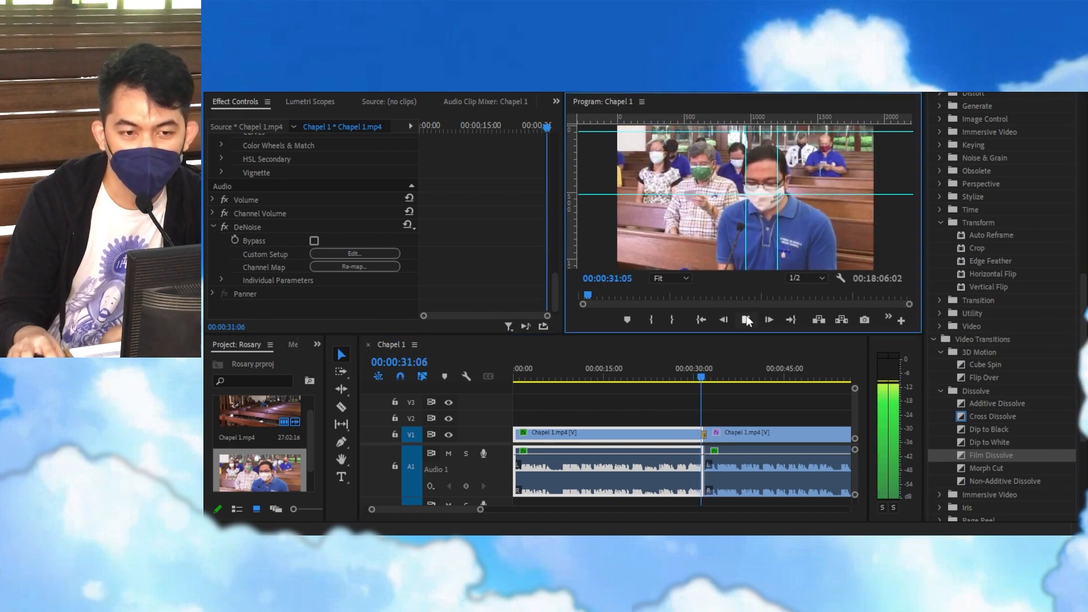
click(746, 320)
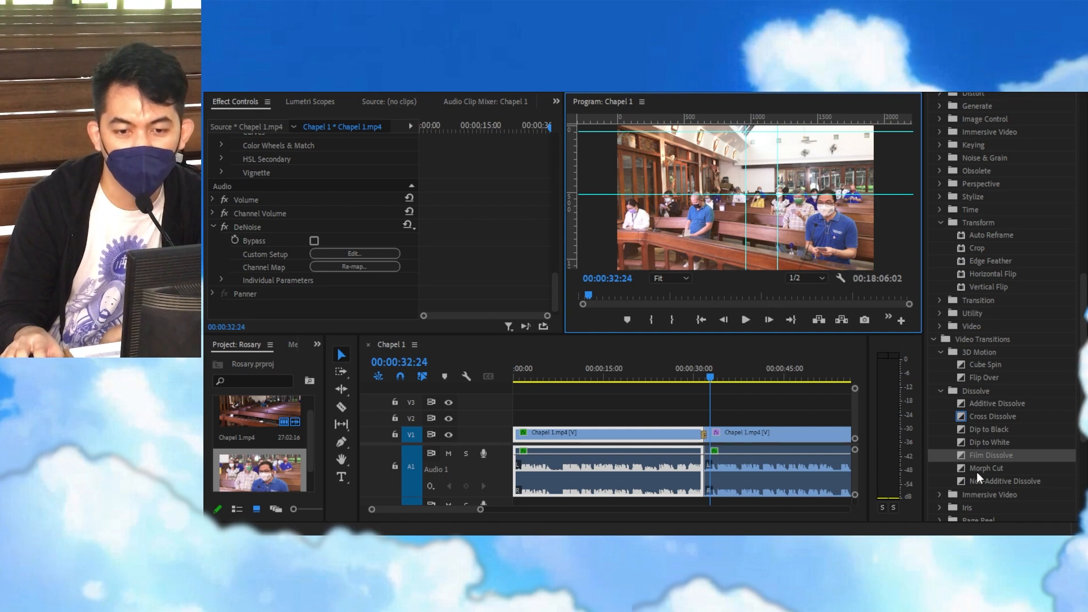
- Replace the transition at the cut between the Chapel 1.mp4 segments with Dip to White and preview it from 00:00:30:20
click(985, 442)
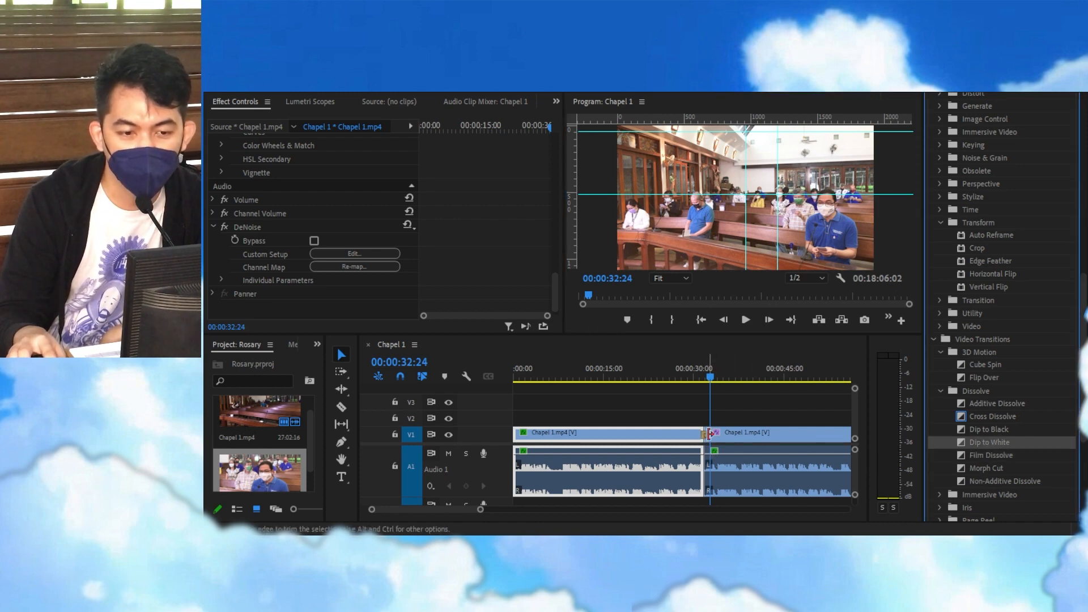
drag(708, 376, 699, 376)
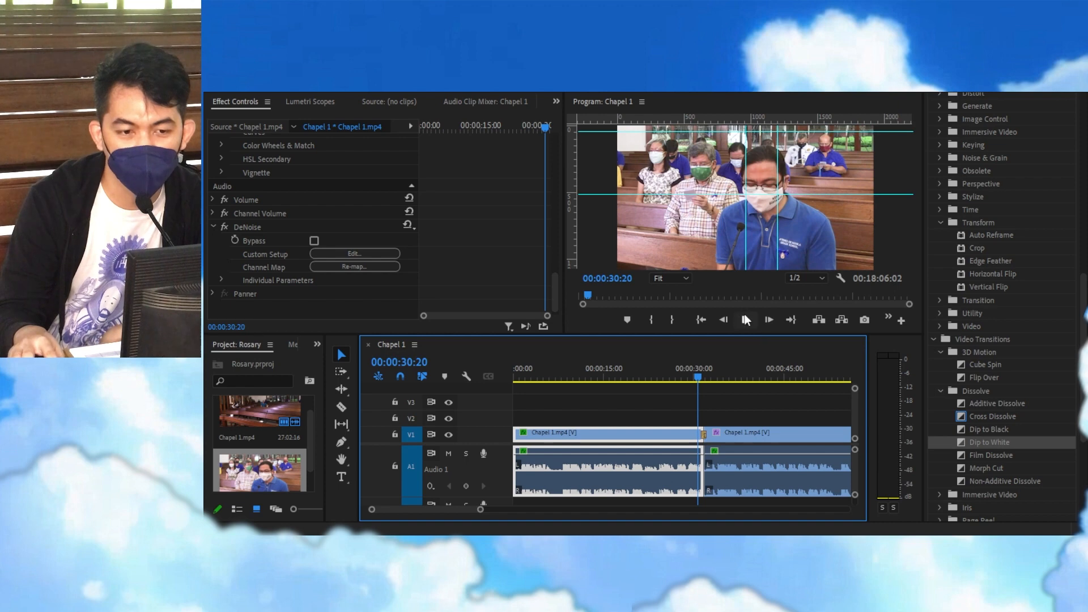
click(746, 320)
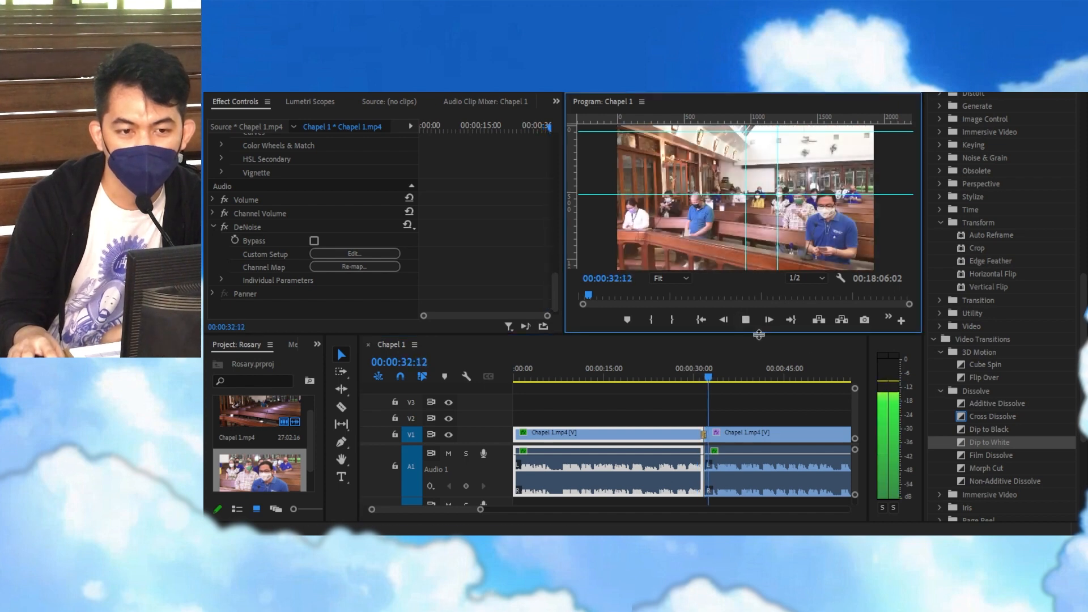
click(746, 321)
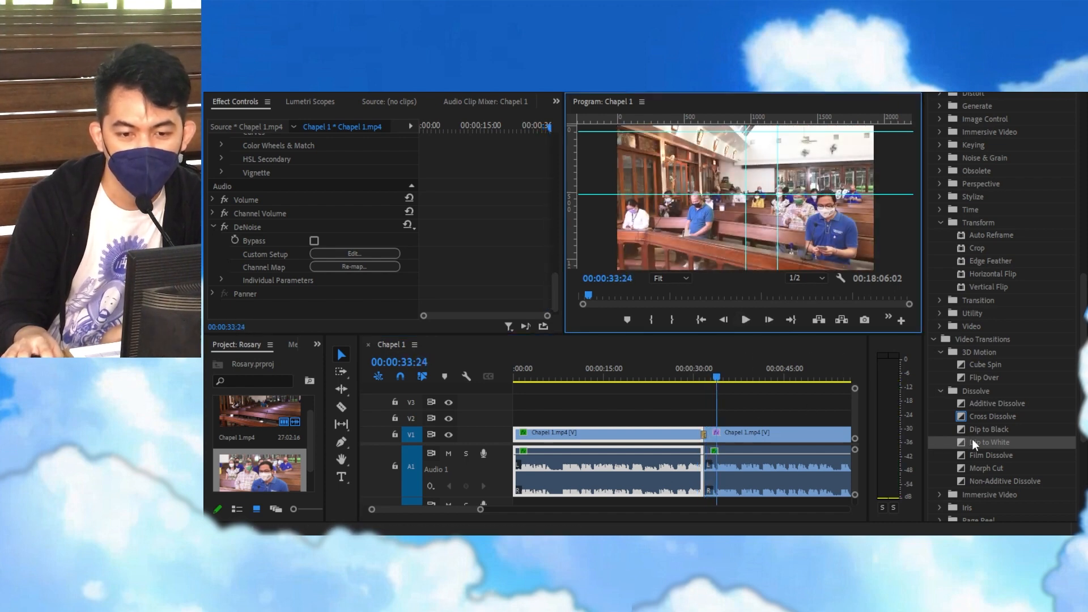
- Replace the transition at the cut with VR Light Rays from the Immersive Video transitions and preview it from 00:00:30:16
scroll(967, 453, down, 3)
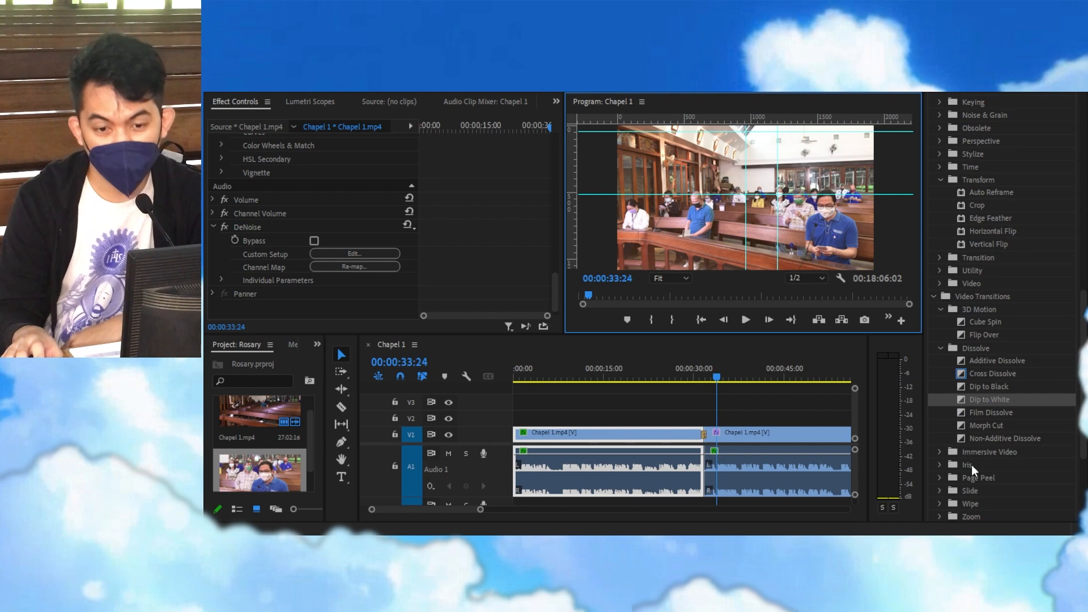
click(940, 450)
scroll(939, 449, down, 3)
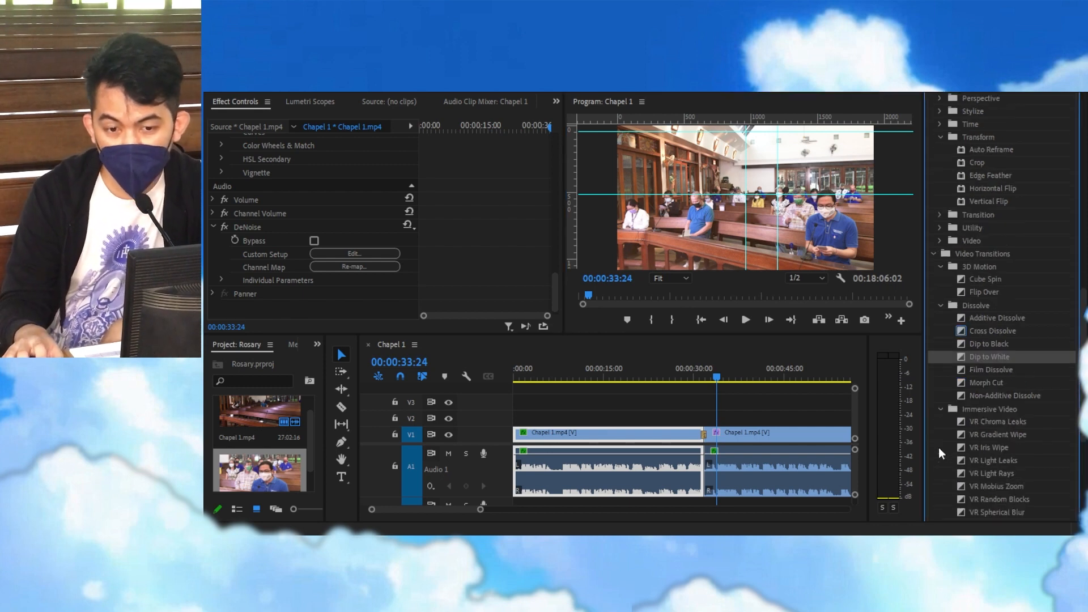
drag(1009, 474, 705, 433)
drag(710, 374, 696, 375)
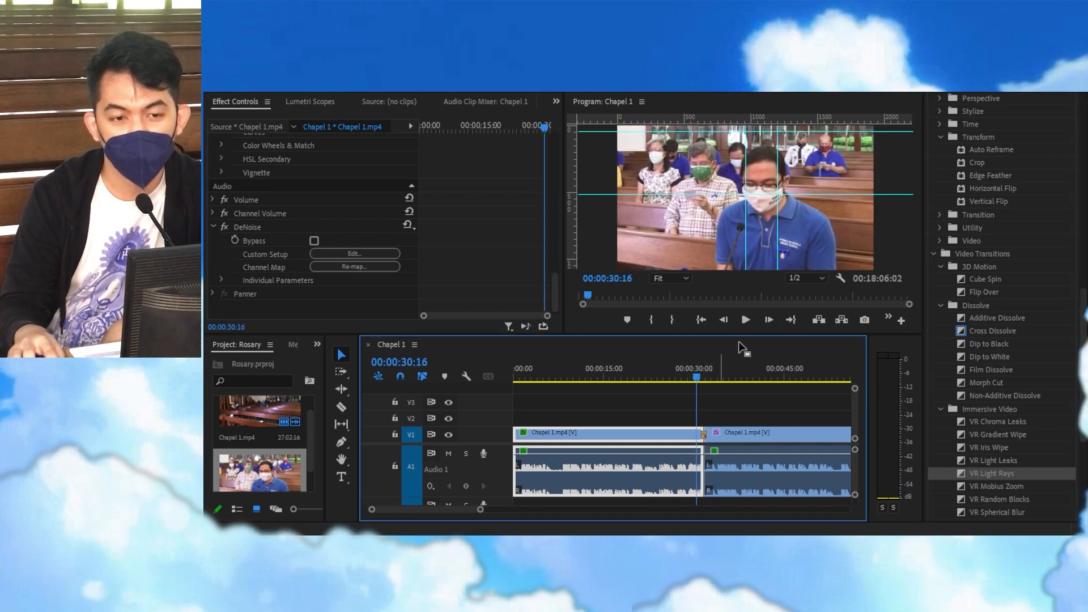
click(746, 319)
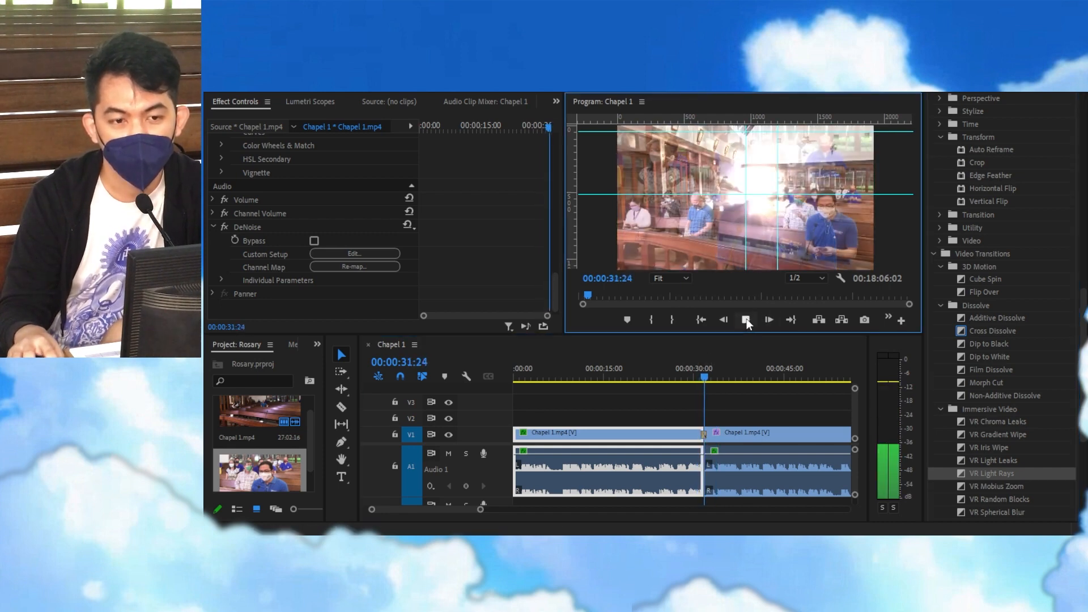
click(746, 319)
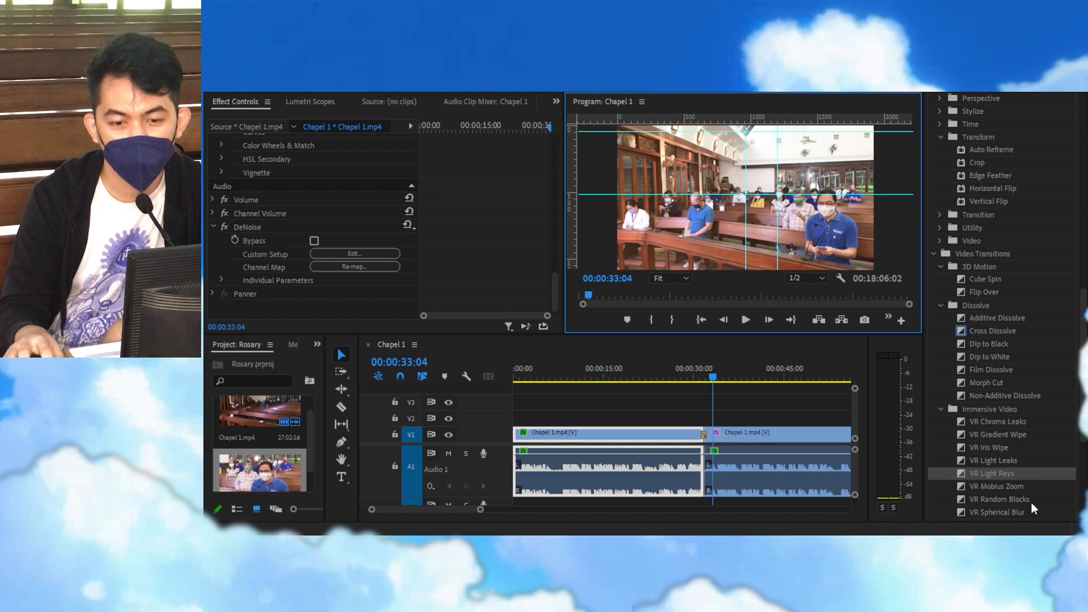
- Replace the transition at the cut with VR Spherical Blur and preview it from just before the cut
scroll(1031, 508, down, 1)
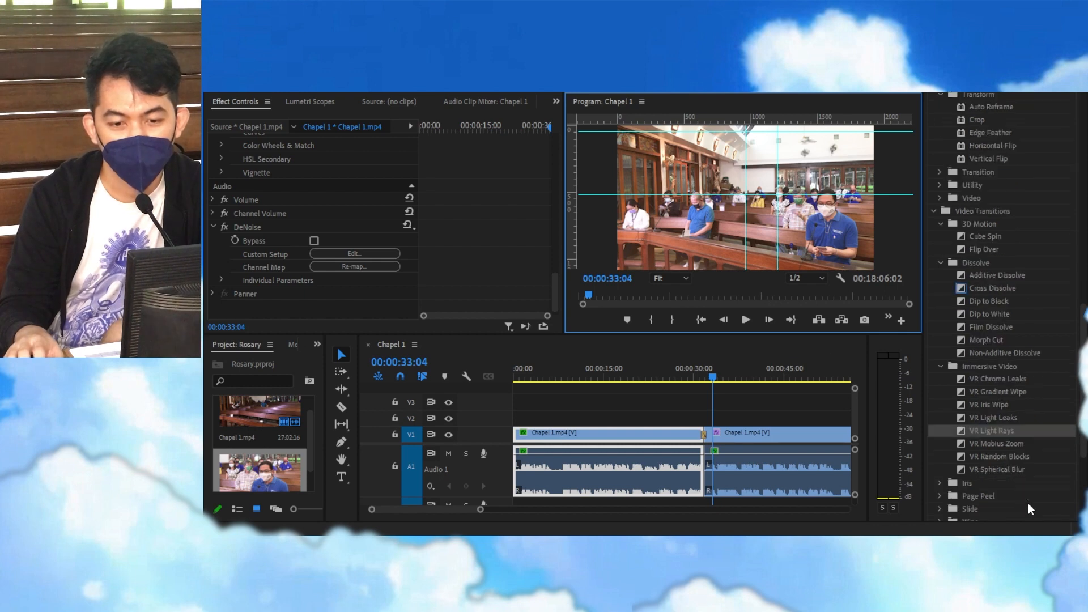
click(998, 467)
click(697, 376)
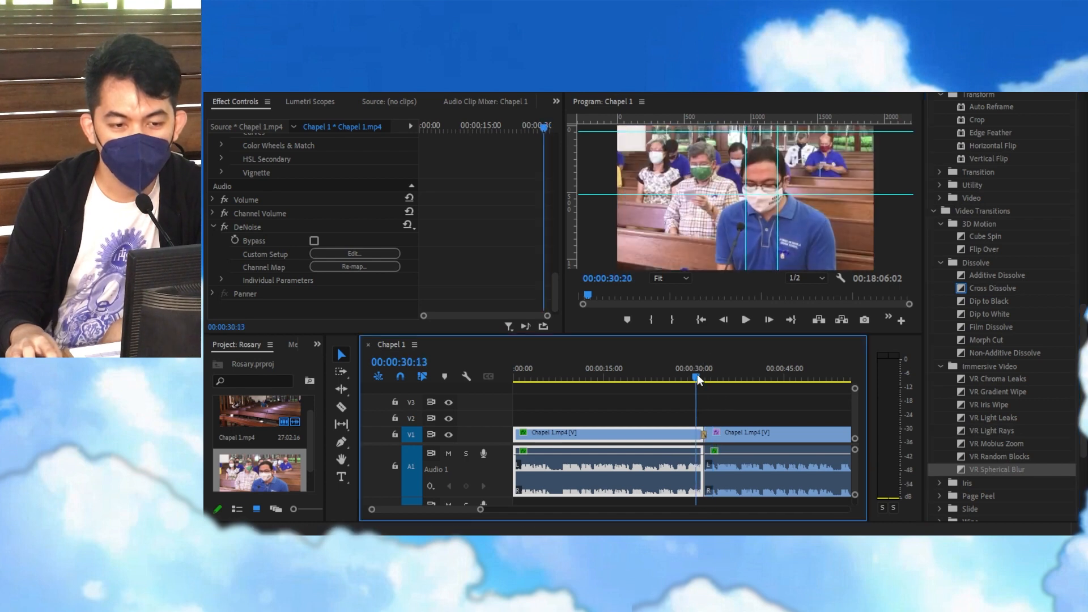
click(747, 320)
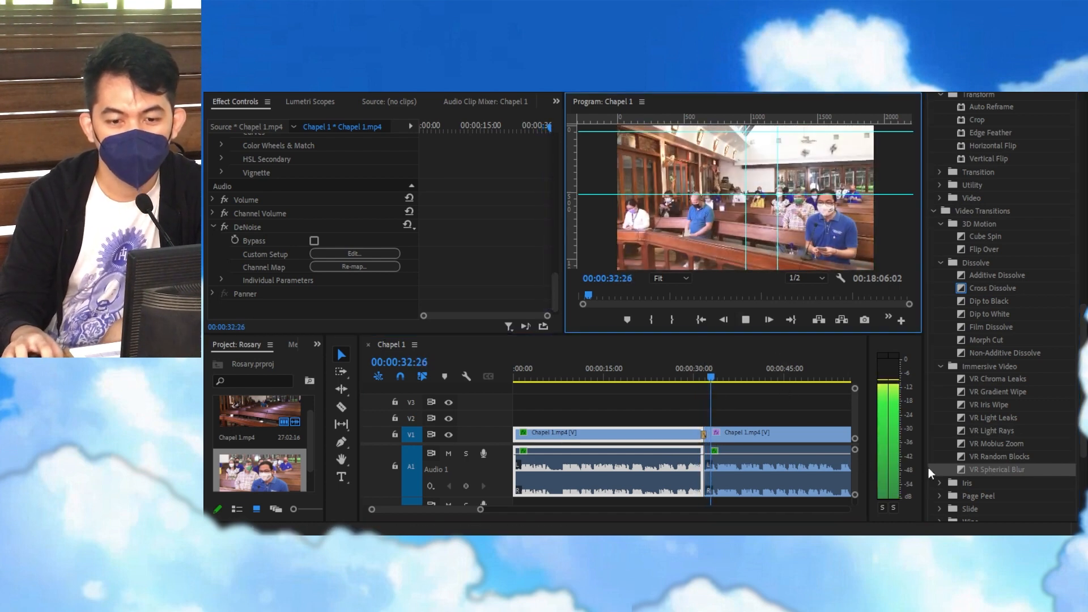
- Delete the transition between the two Chapel 1.mp4 segments and stop the playback
click(703, 435)
key(Delete)
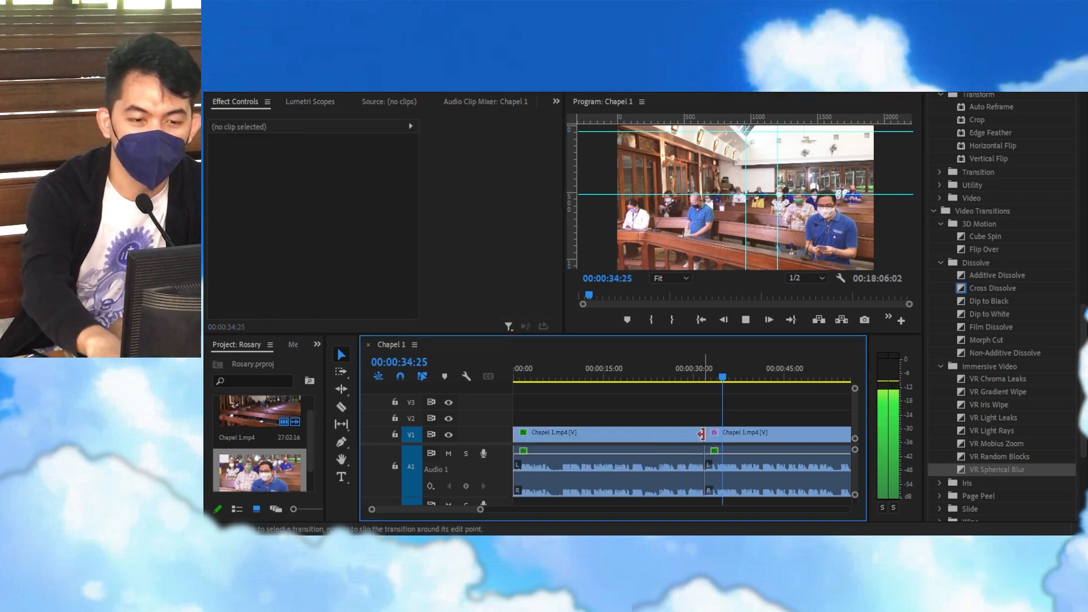
key(space)
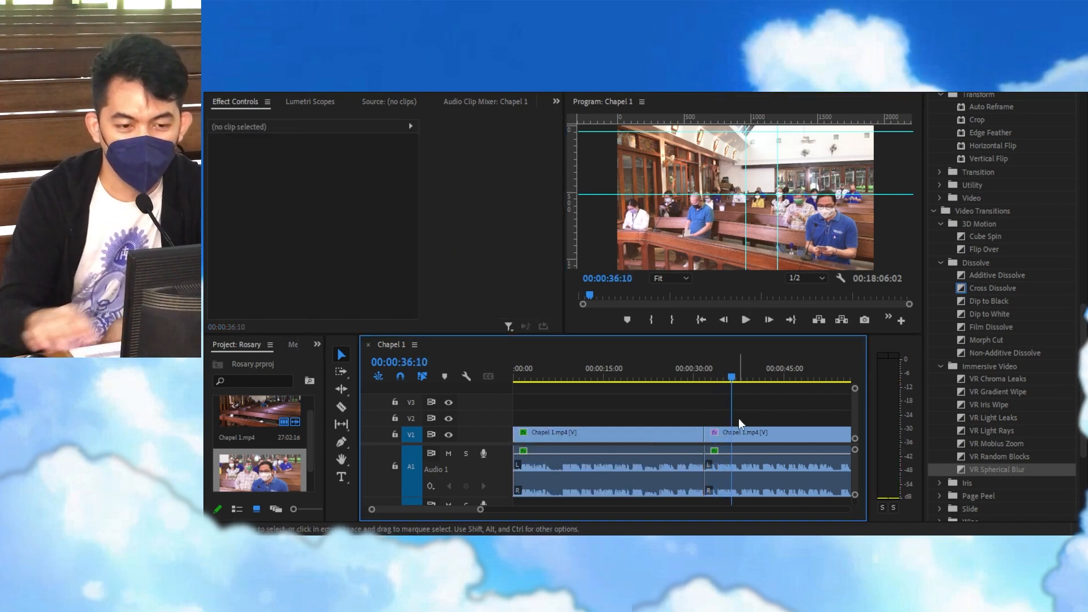
- Add Chapel 2.MOV from the project to track V2, above the first Chapel 1.mp4 segment near the start of the sequence
scroll(996, 493, down, 1)
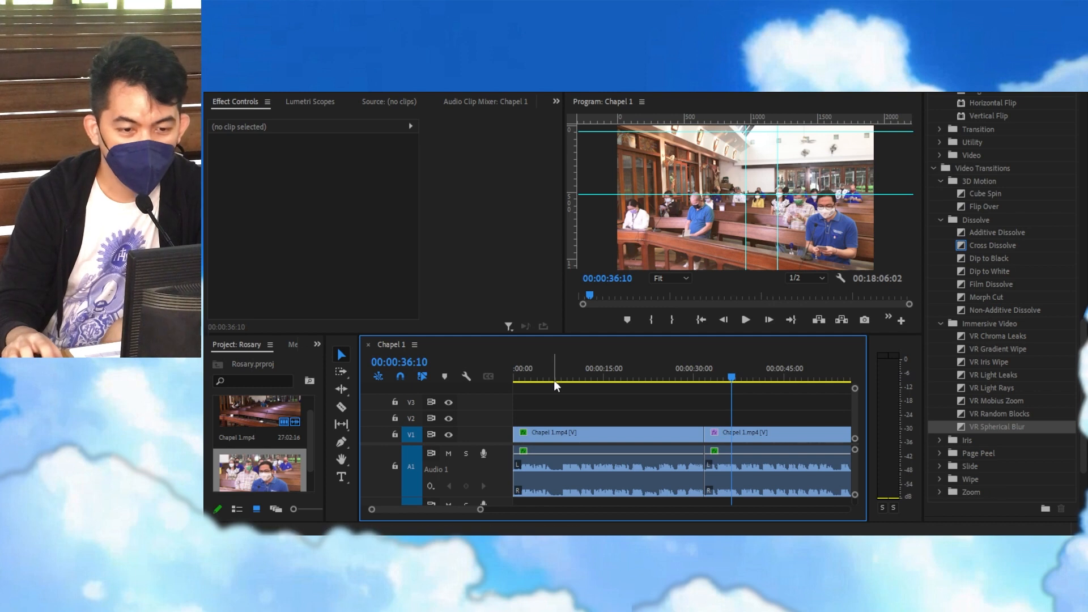
drag(736, 378, 664, 378)
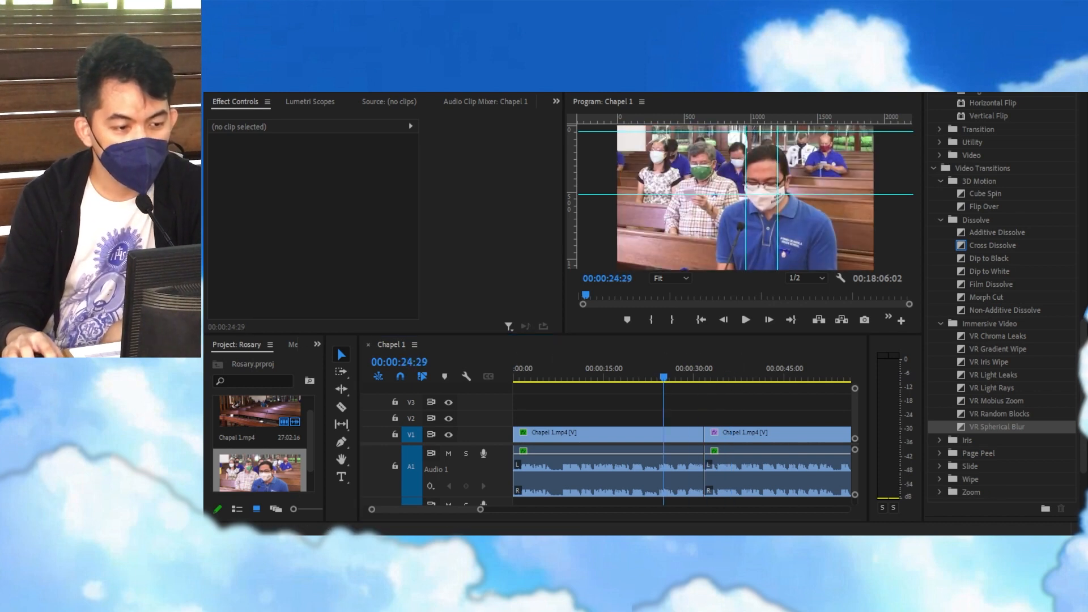
drag(260, 470, 534, 419)
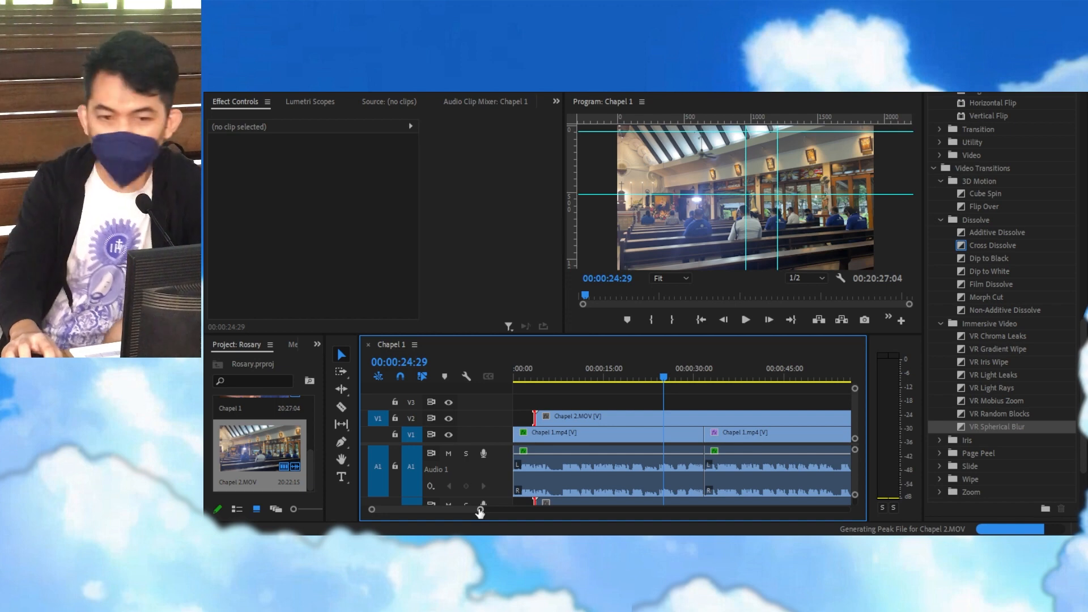
drag(481, 510, 501, 510)
key(alt+Tab)
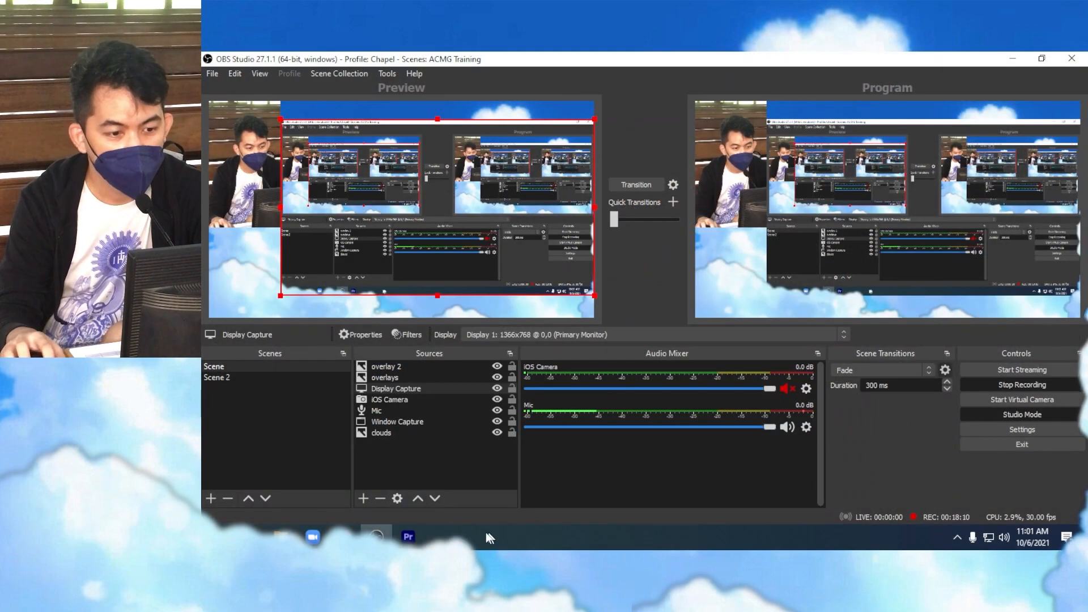
click(408, 537)
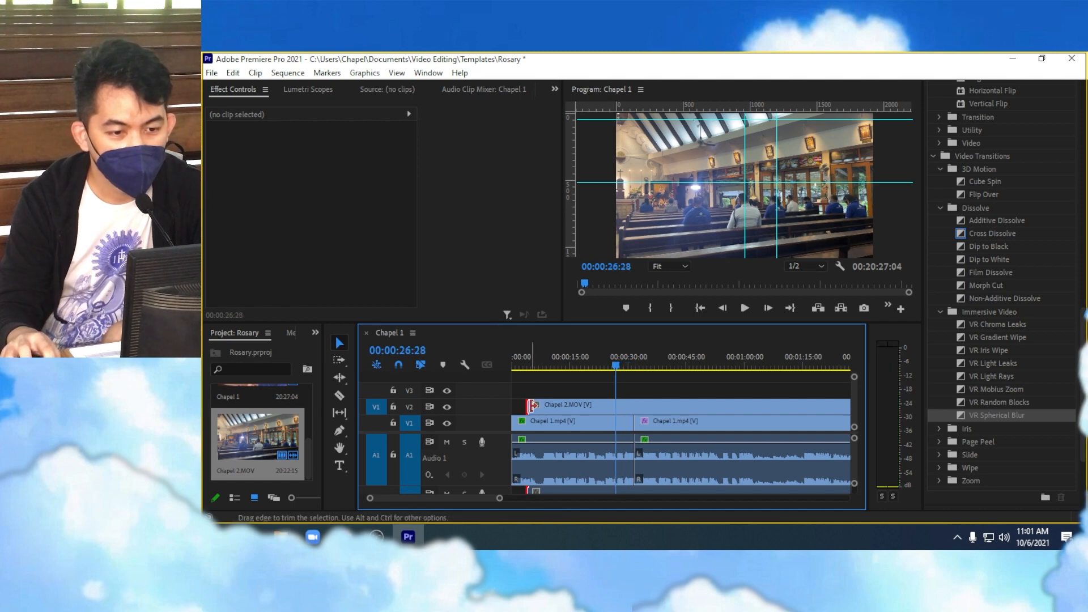
- Enlarge the timeline area and move the Chapel 2.MOV clip to track V3, starting at 00:00:26:28
drag(532, 405, 522, 406)
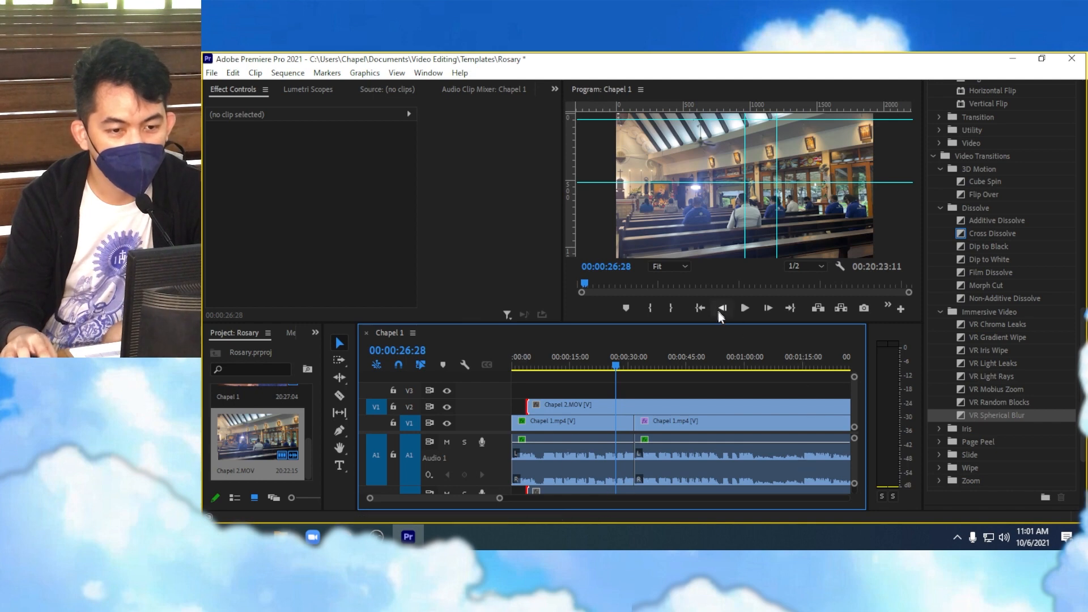
drag(719, 322, 719, 271)
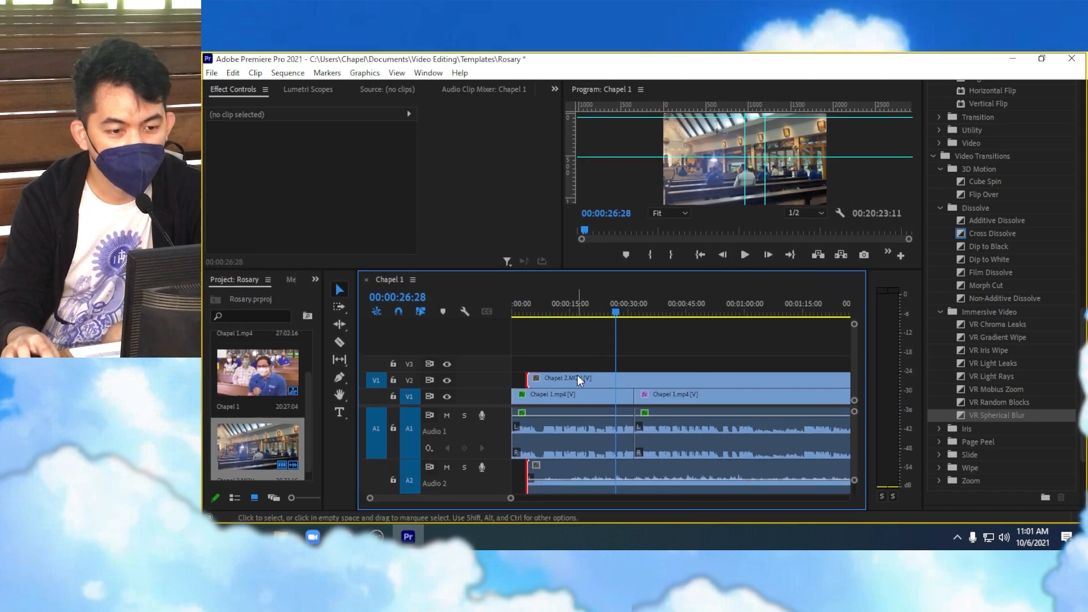
drag(577, 376, 742, 368)
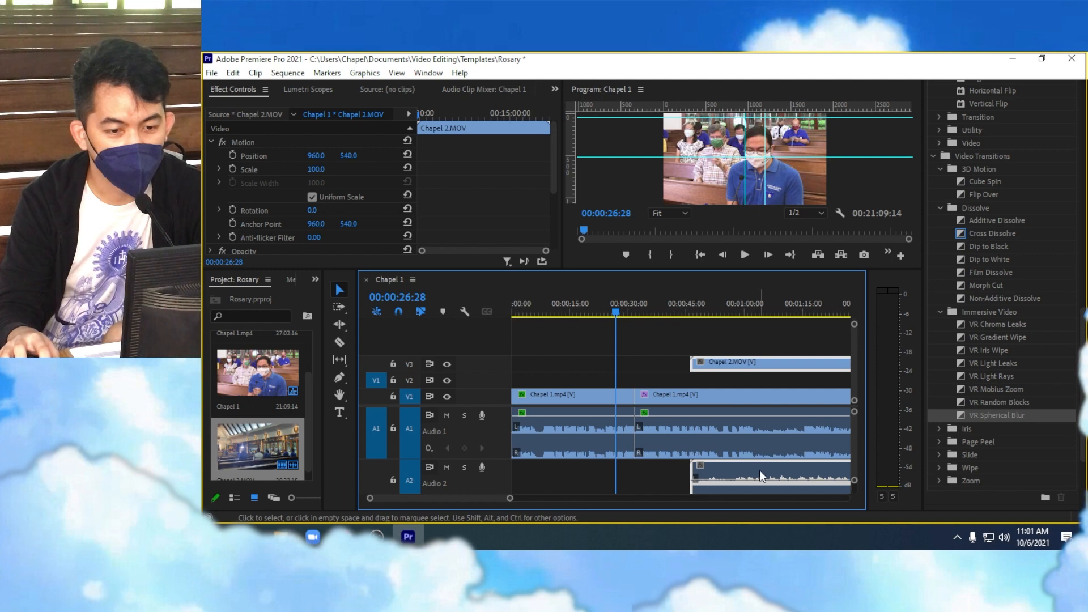
click(724, 349)
drag(739, 367, 648, 365)
- Unlink the Chapel 2.MOV clip and delete its audio from track A2
right_click(651, 363)
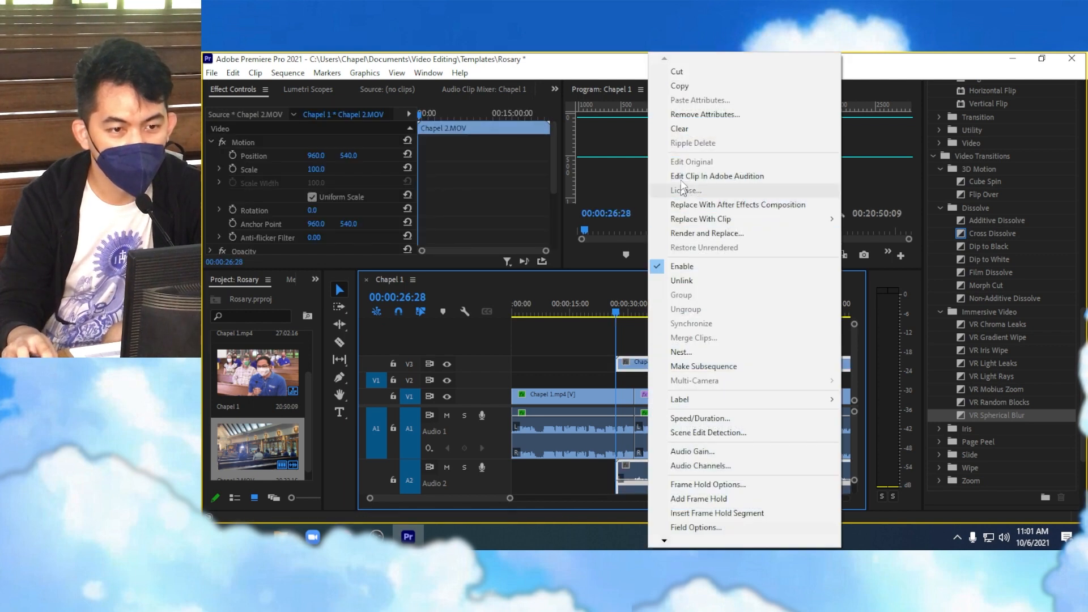
click(703, 285)
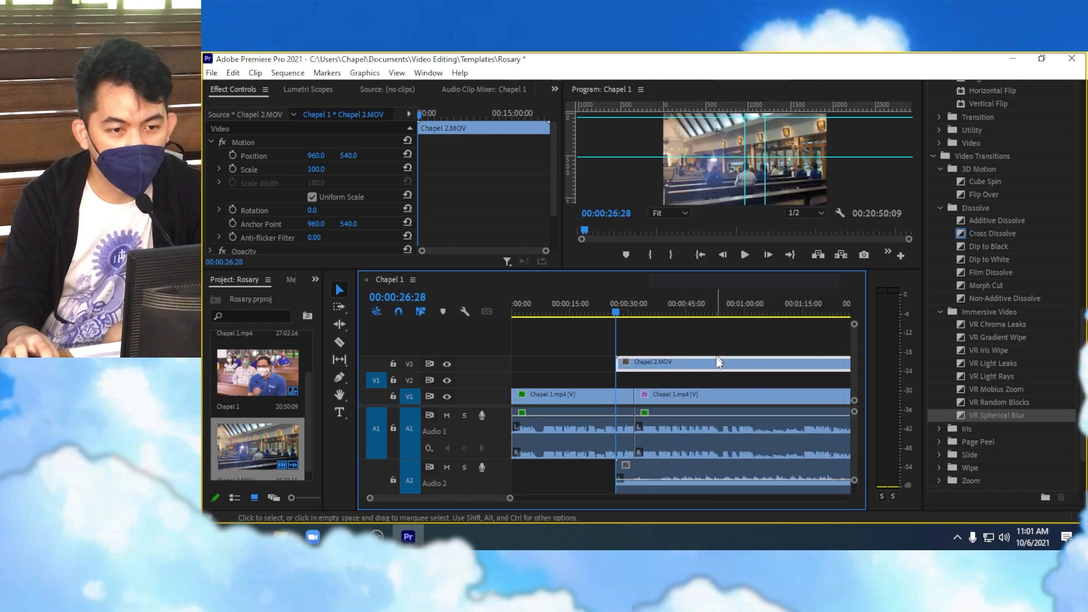
click(695, 485)
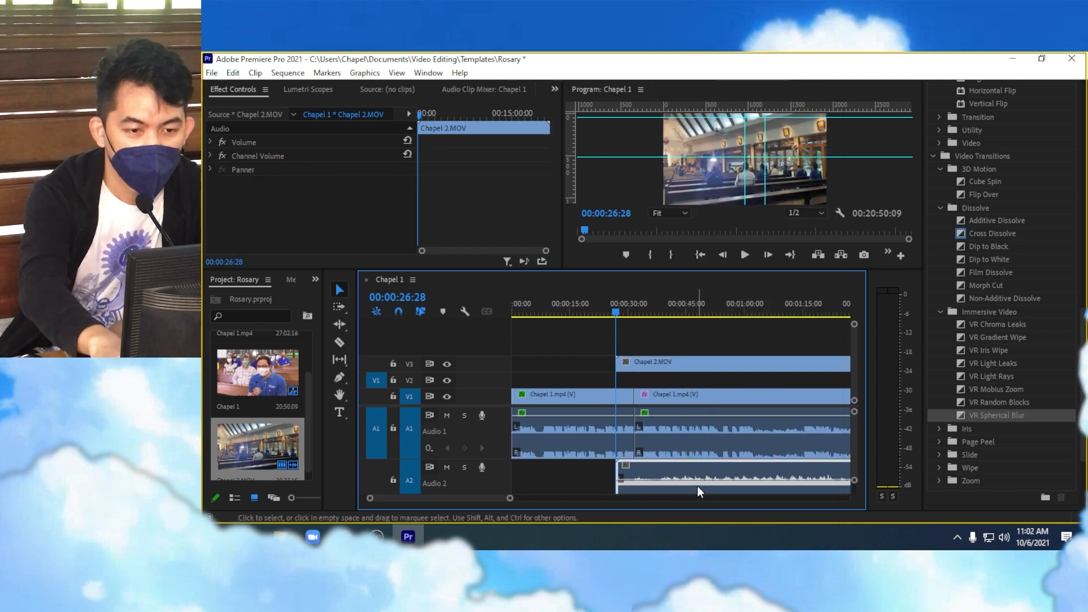
key(Delete)
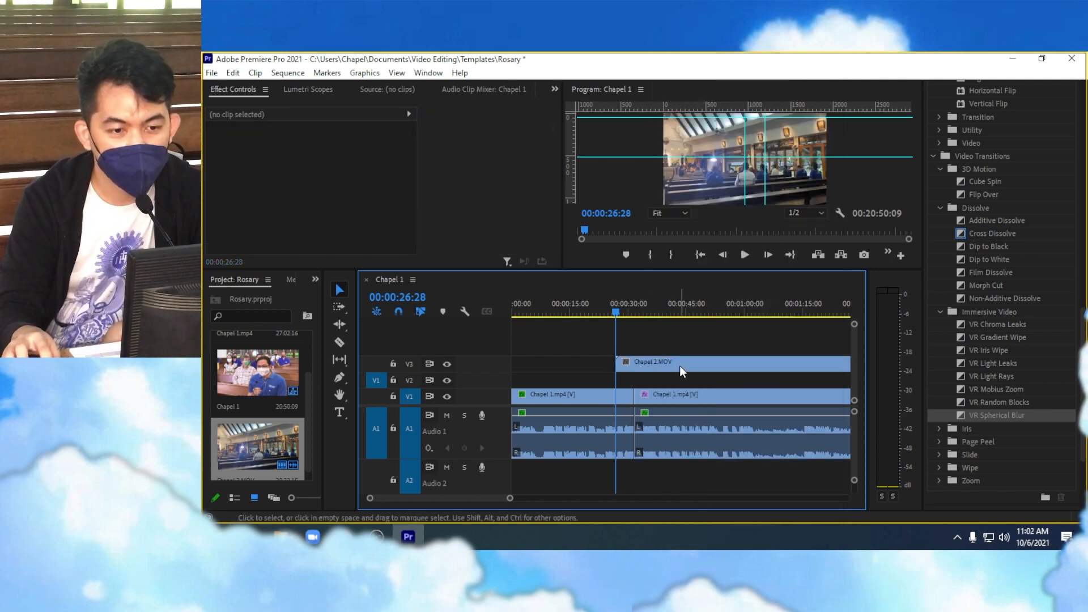
- Move the Chapel 2.MOV video clip to track V2, starting at about 00:01:02
drag(679, 366, 679, 381)
click(695, 305)
mouse_move(697, 305)
mouse_down()
mouse_move(729, 304)
mouse_move(712, 315)
mouse_up()
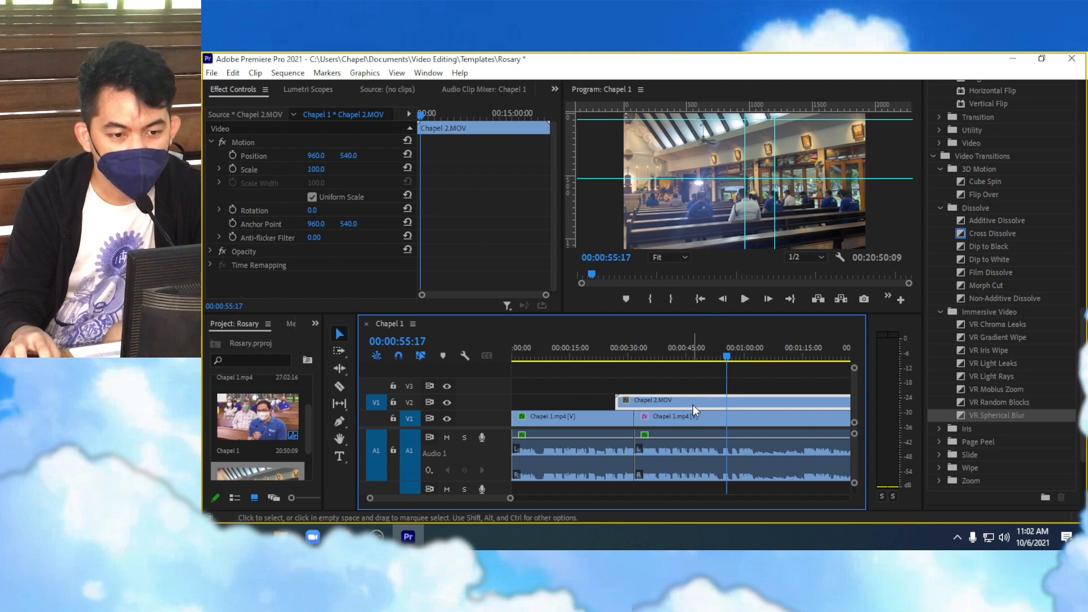
drag(692, 404, 828, 400)
- Split the Chapel 2.MOV clip at 00:01:25:16 with the Razor tool and select the second piece
drag(799, 356, 729, 363)
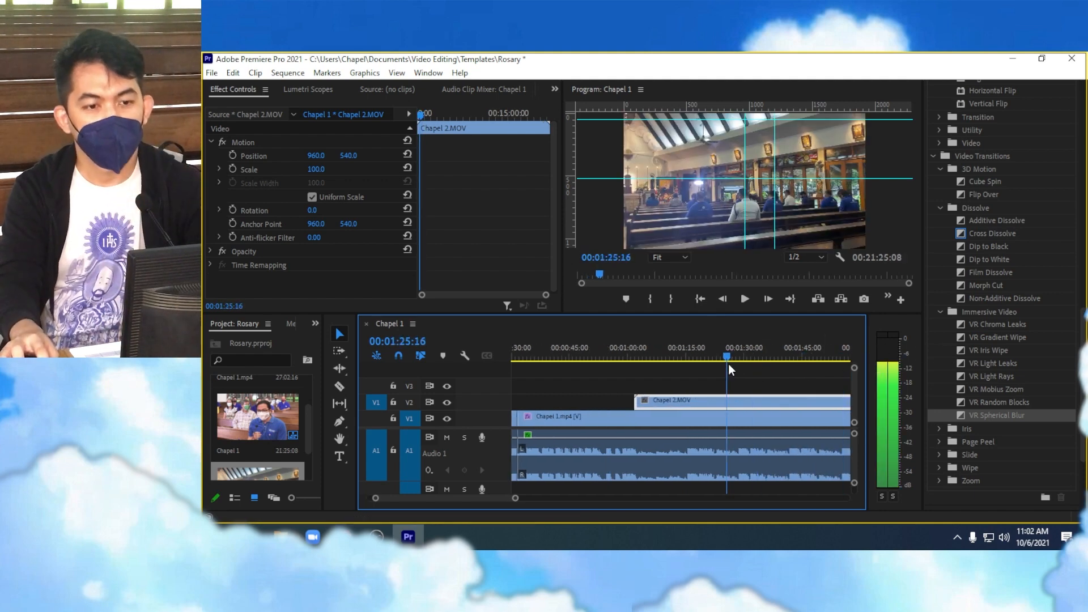
key(c)
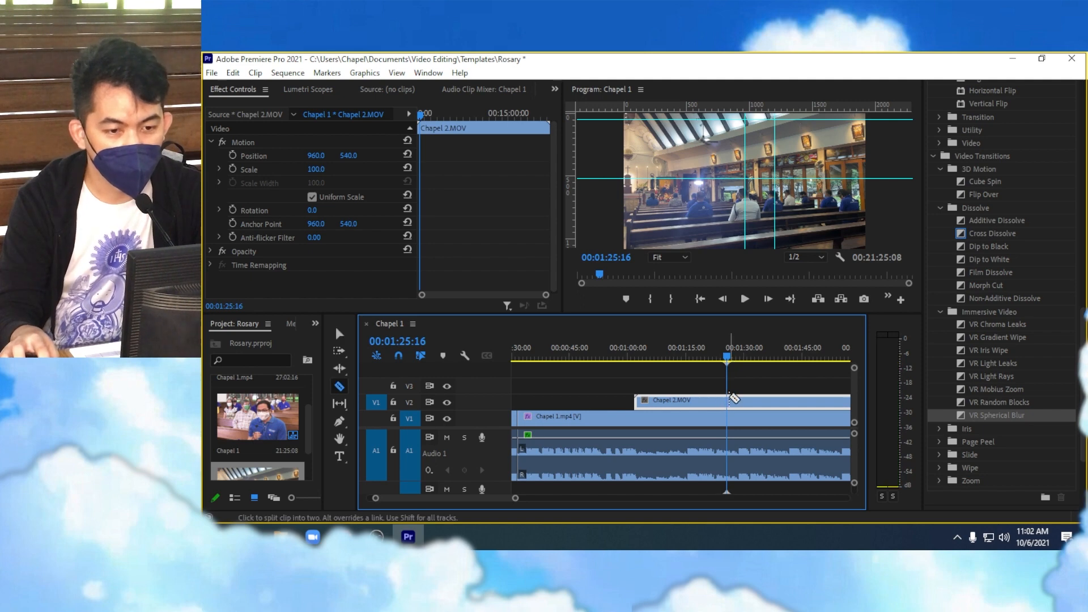
click(727, 400)
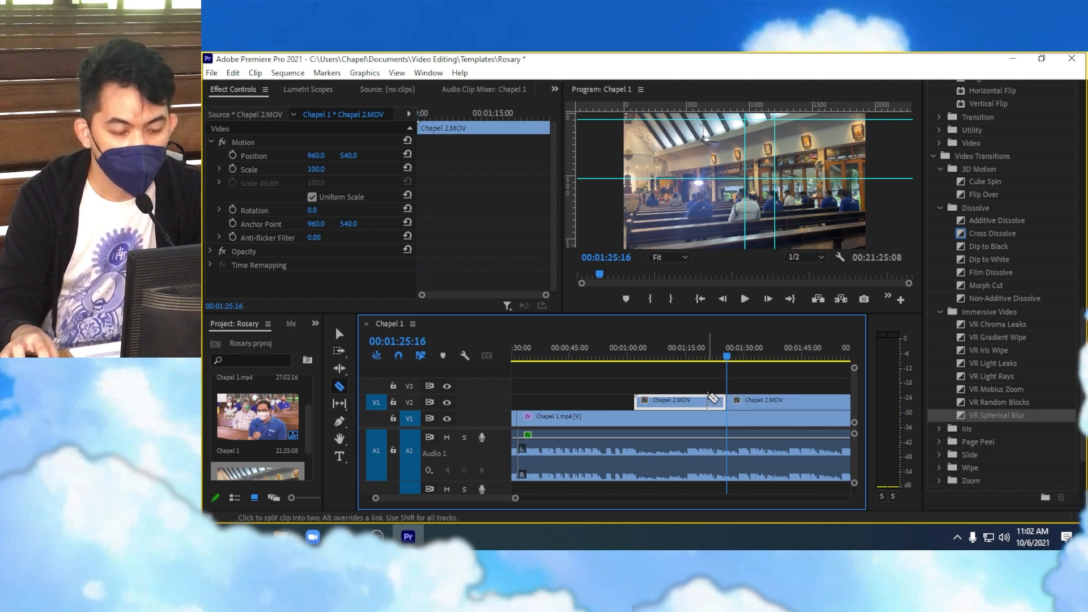
key(v)
click(737, 398)
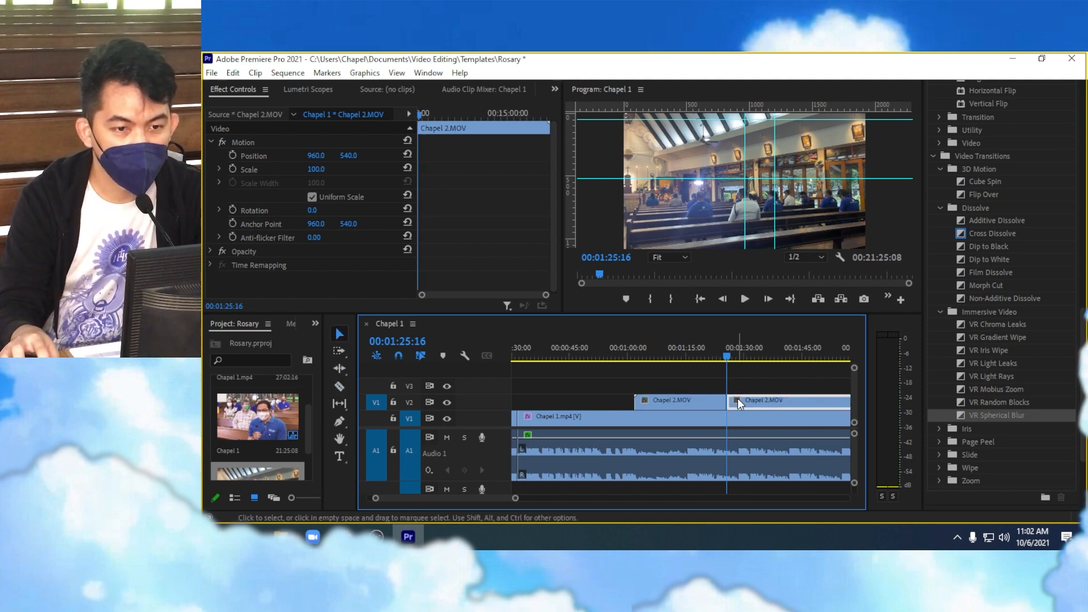
- Split Chapel 2.MOV at 00:01:39:02, delete everything of it before that cut, and place the playhead at 00:01:35:12
drag(745, 355, 703, 365)
key(c)
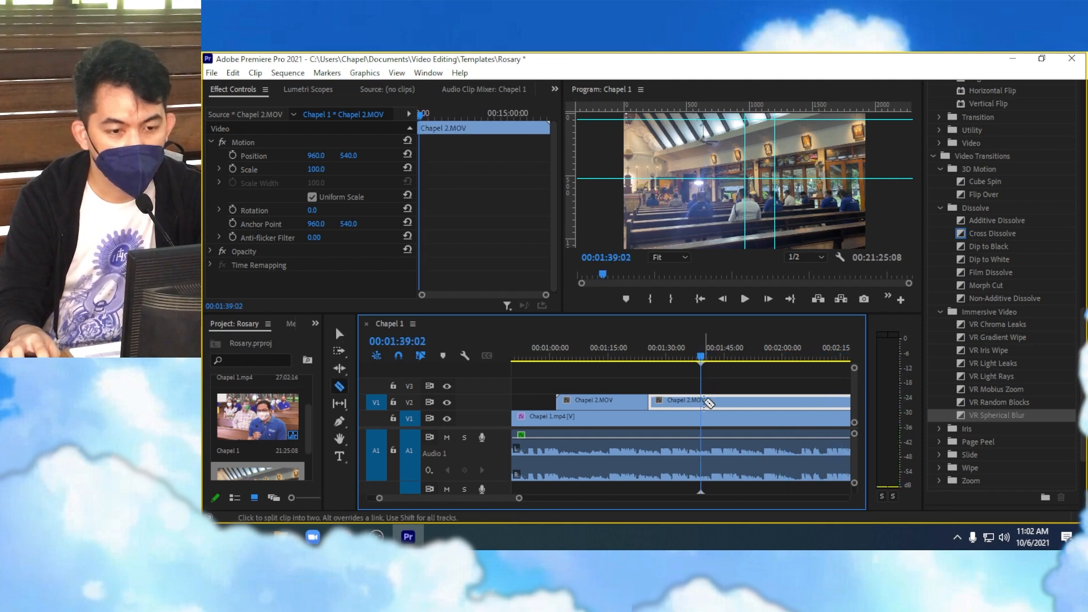
click(702, 401)
key(v)
drag(662, 387, 606, 409)
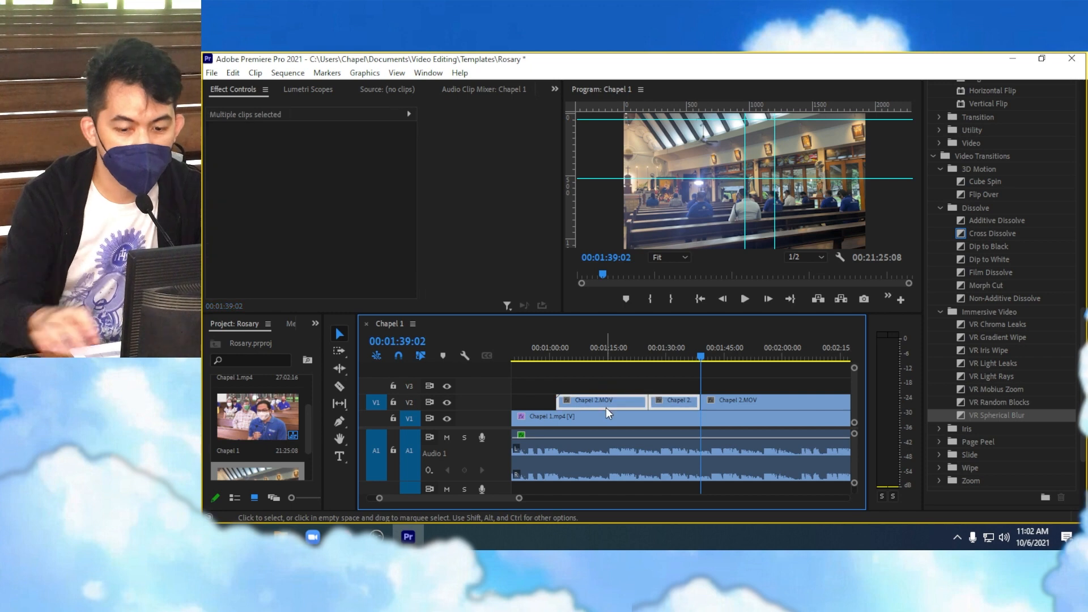
key(Delete)
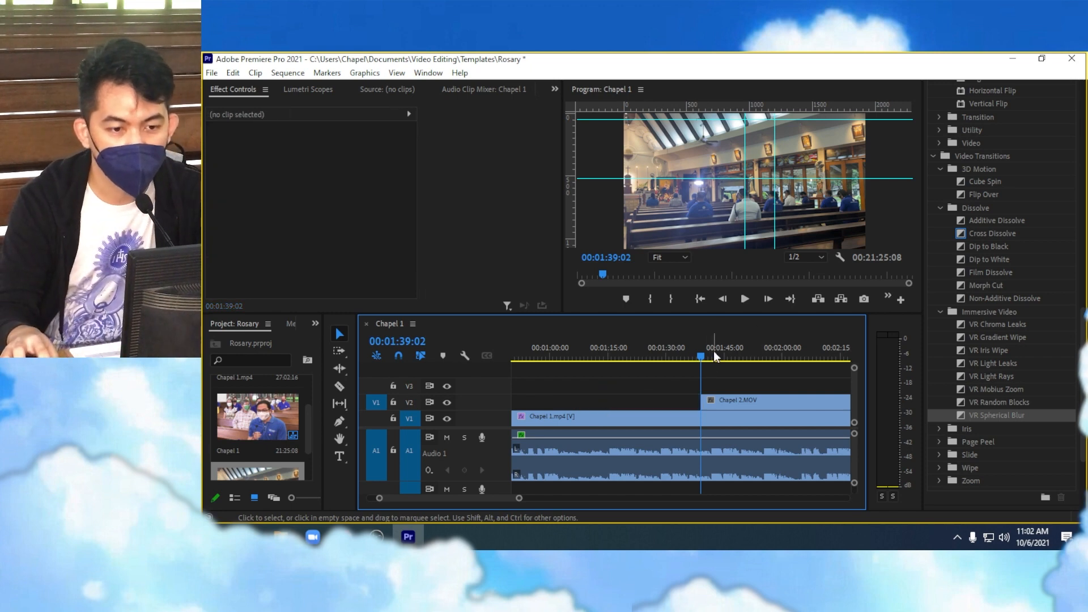
drag(711, 358, 688, 363)
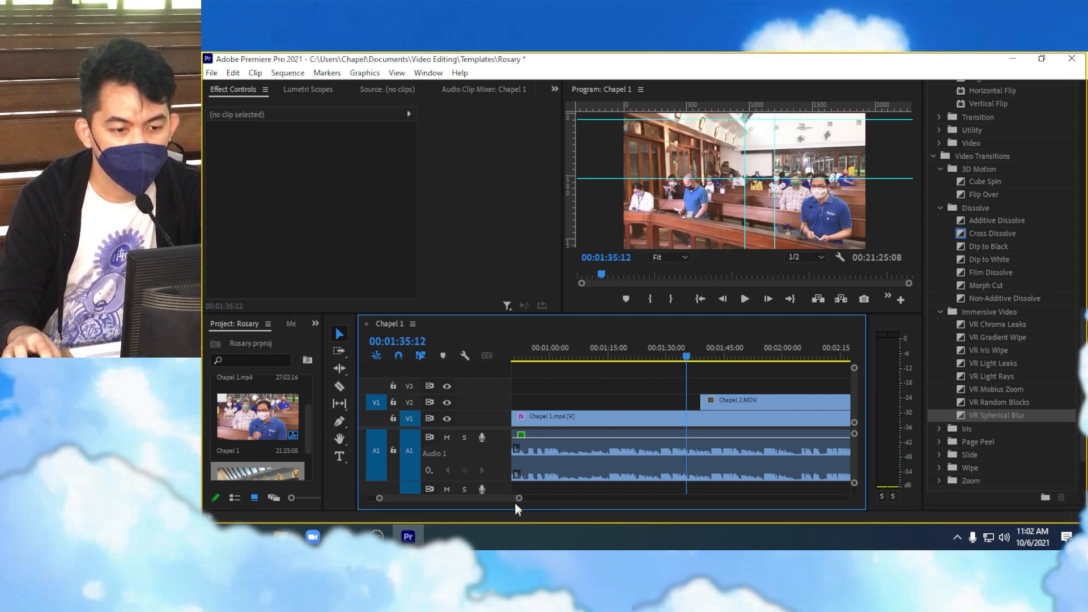
- Apply a Film Dissolve to the start of the Chapel 2.MOV clip on track V2 and play from 00:01:35:12
drag(519, 499, 616, 498)
mouse_move(627, 403)
mouse_down()
mouse_move(607, 406)
mouse_move(628, 405)
mouse_up()
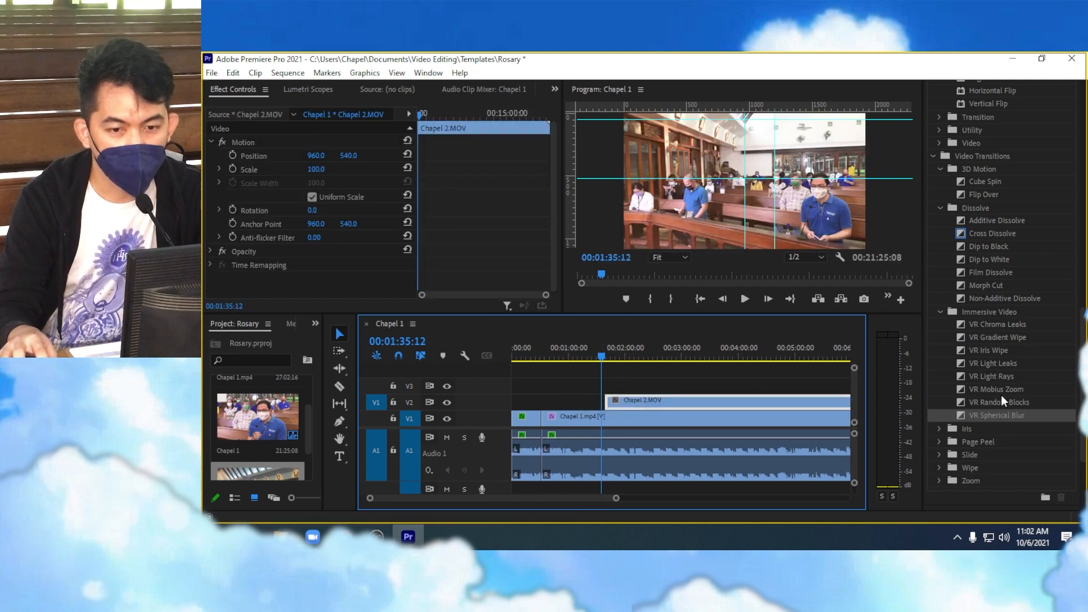
drag(982, 276, 610, 400)
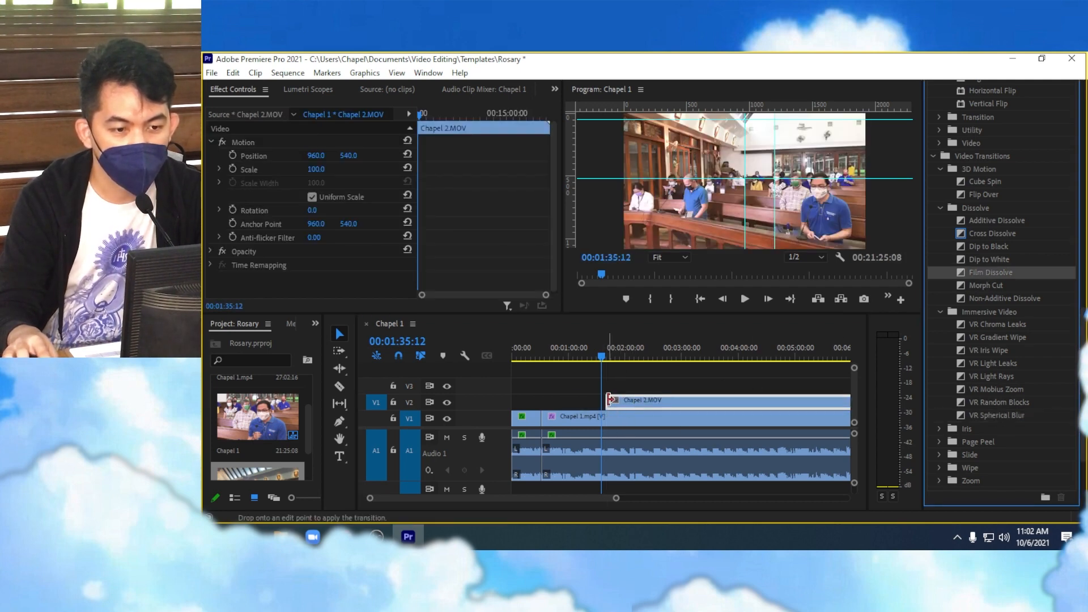
key(space)
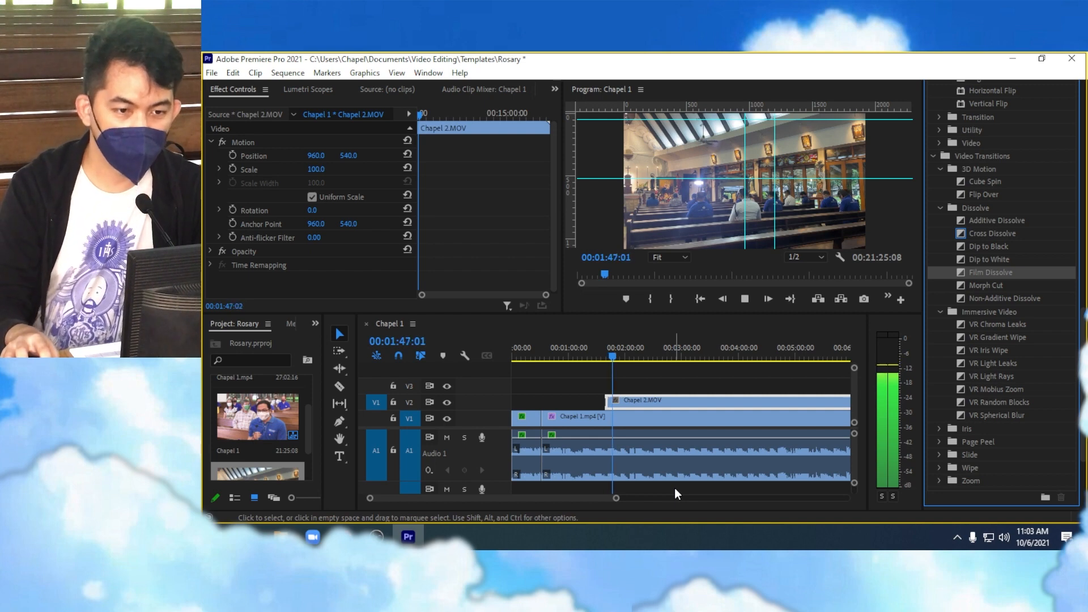
- Split Chapel 2.MOV at about 00:02:25 and at 00:03:03:17, and delete the piece between the two cuts
key(c)
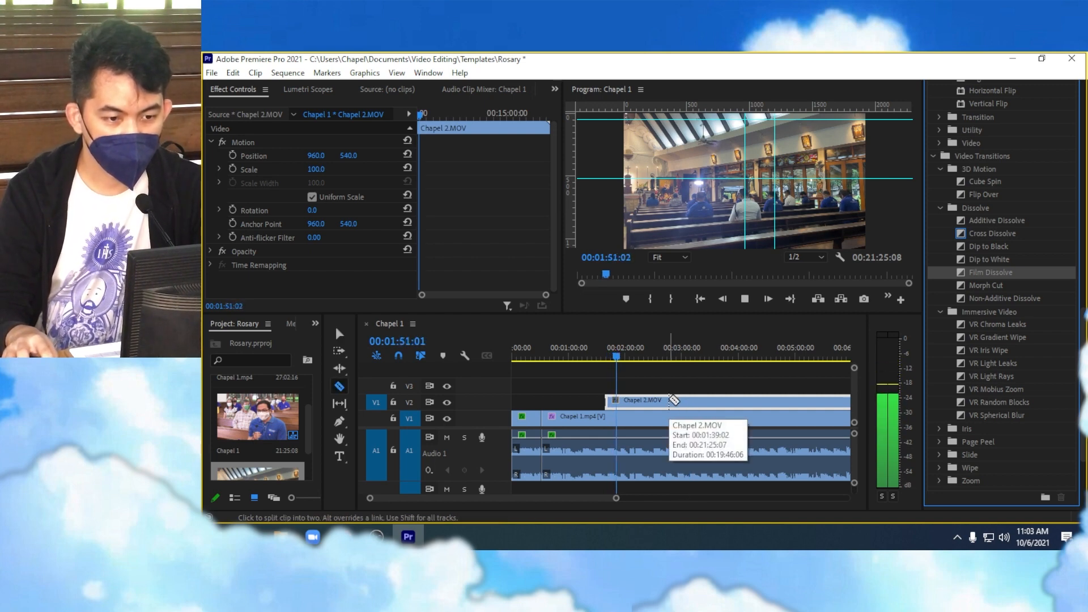
click(634, 357)
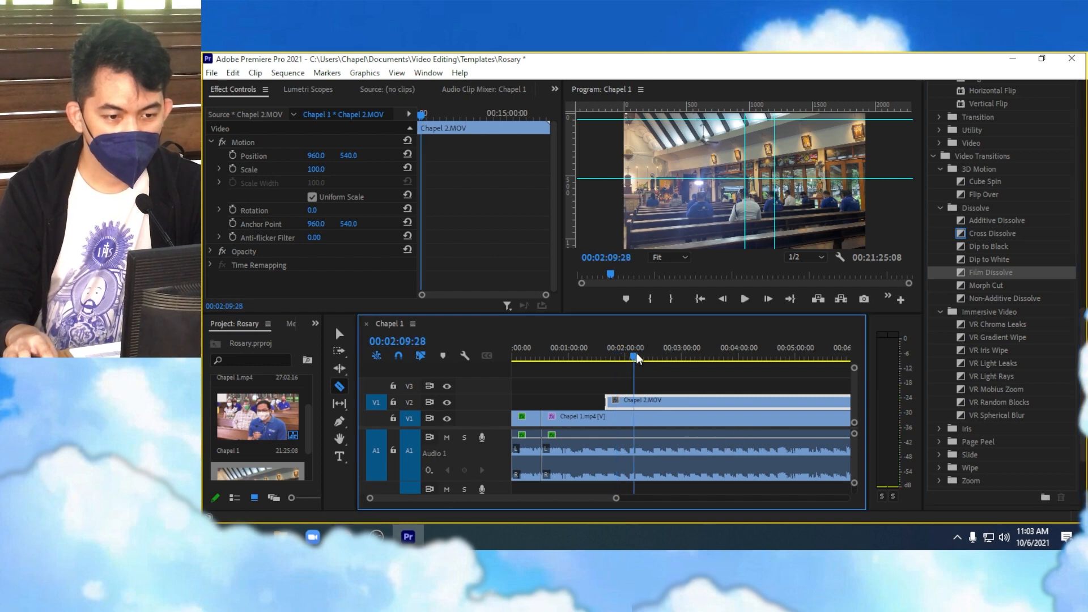
click(648, 400)
drag(634, 355, 688, 358)
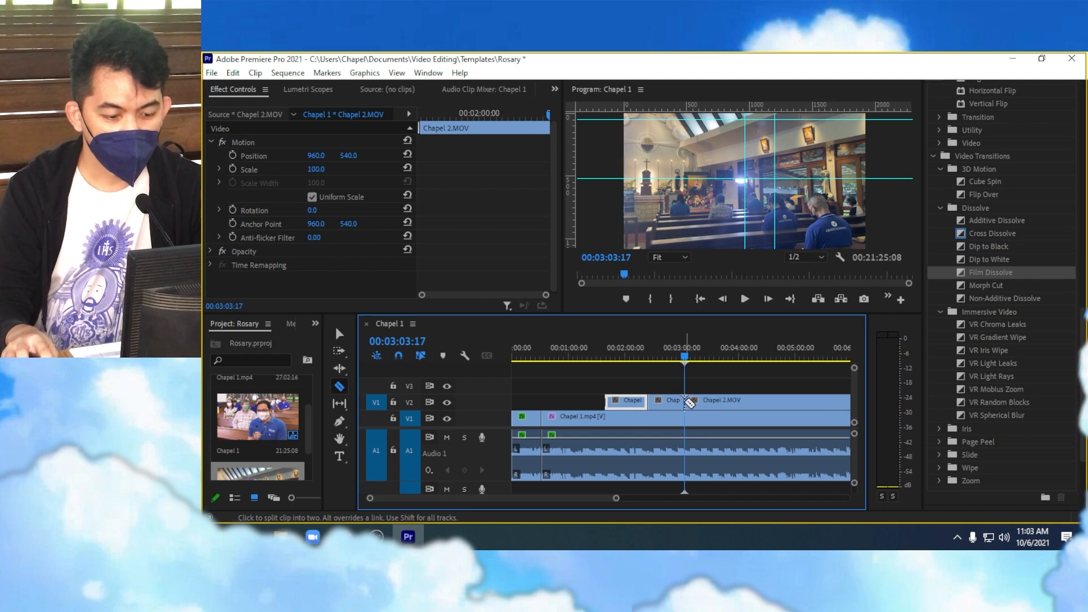
key(v)
click(664, 397)
key(Delete)
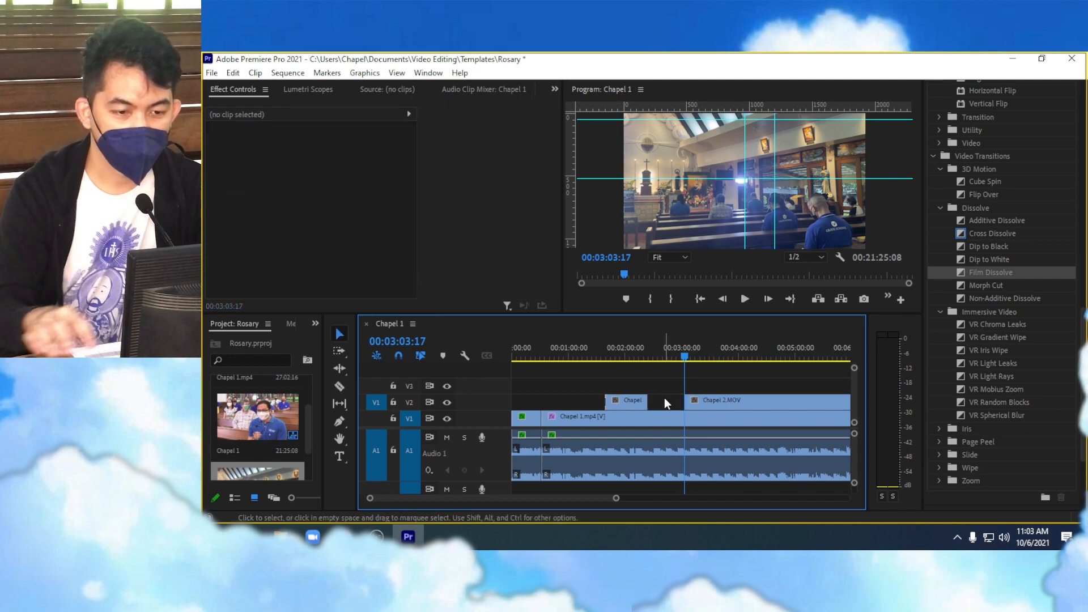
- Split Chapel 2.MOV at 00:04:10:29 and 00:04:39:25 with the Razor tool, and delete the piece between the cuts
drag(745, 358, 754, 359)
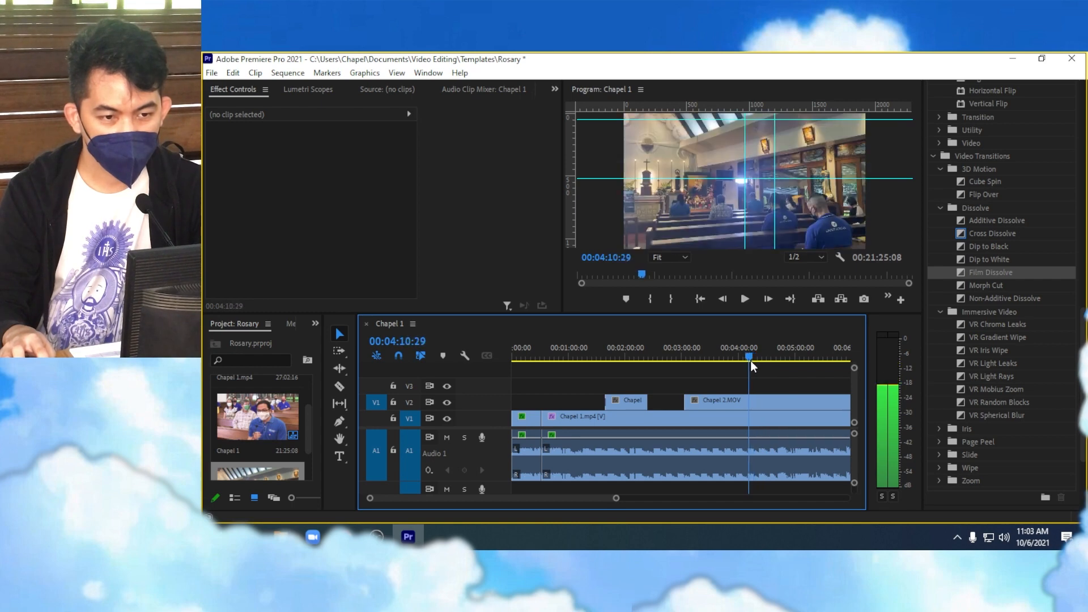
key(c)
click(750, 401)
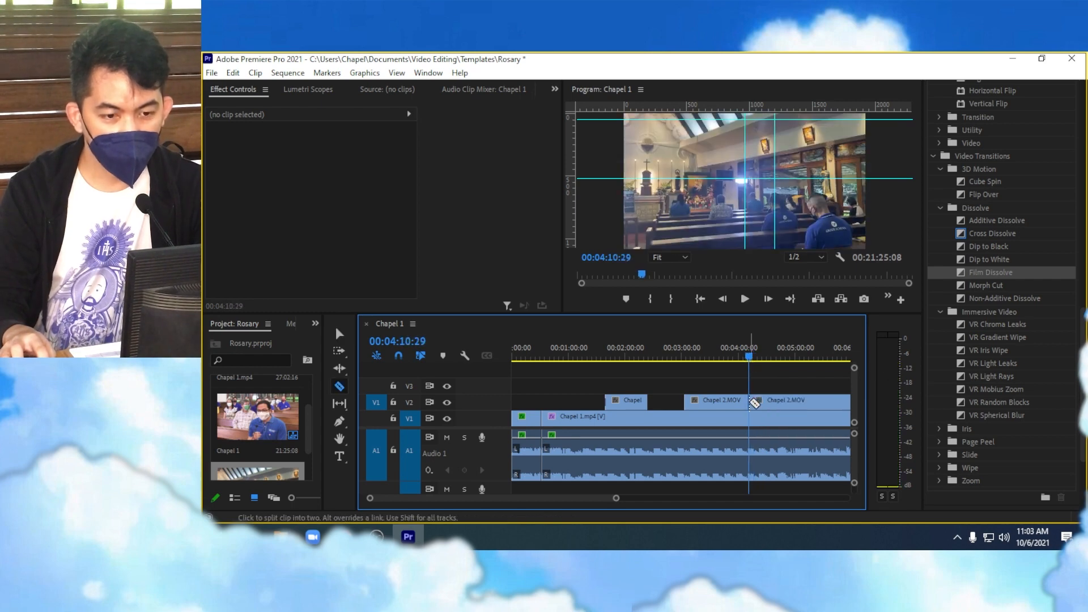
drag(754, 359, 776, 360)
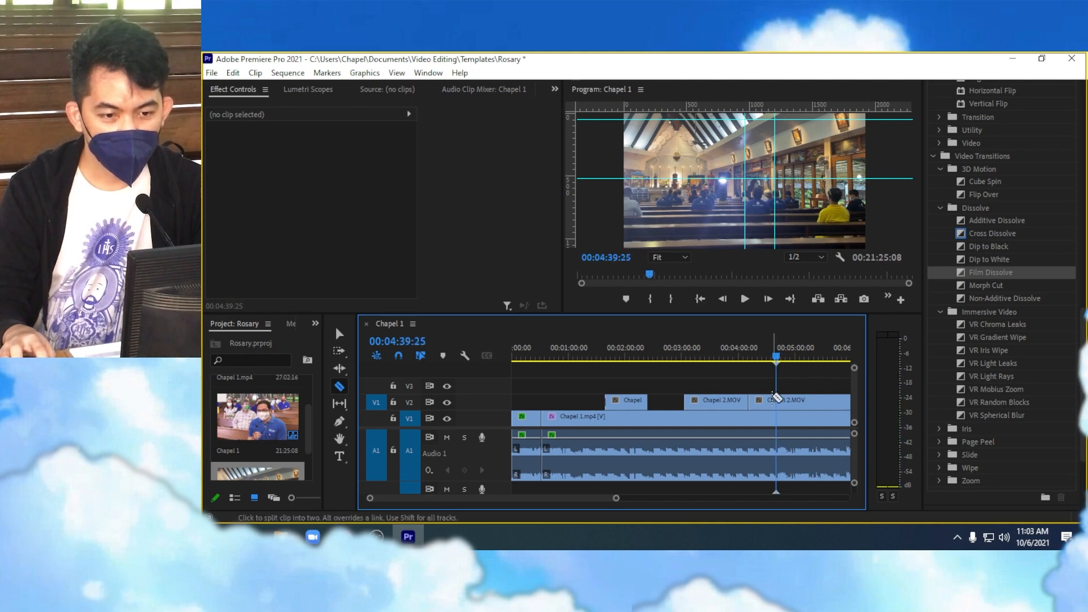
key(v)
click(770, 399)
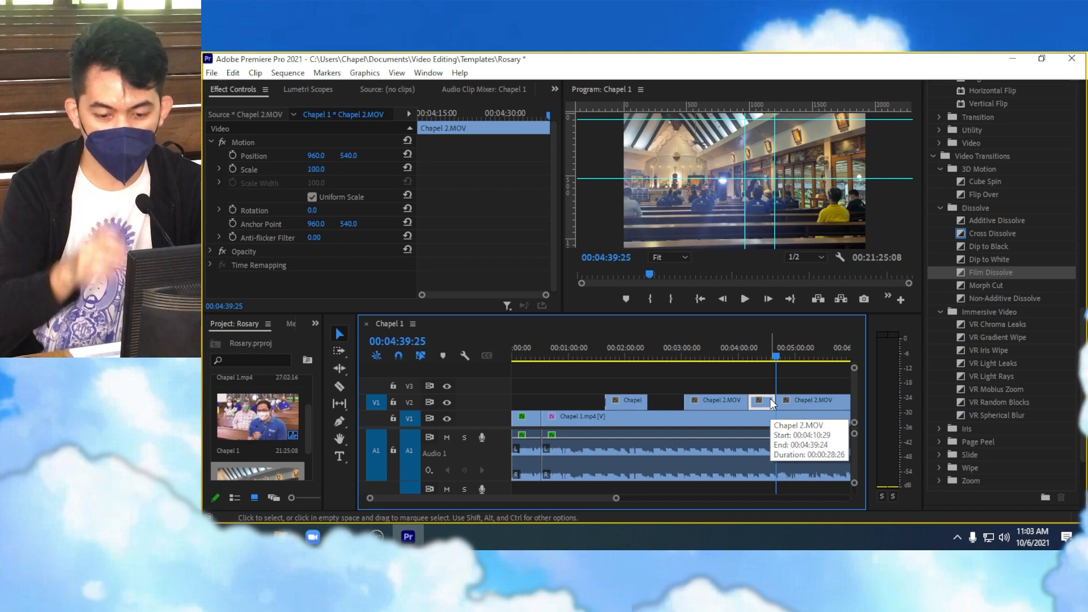
key(Delete)
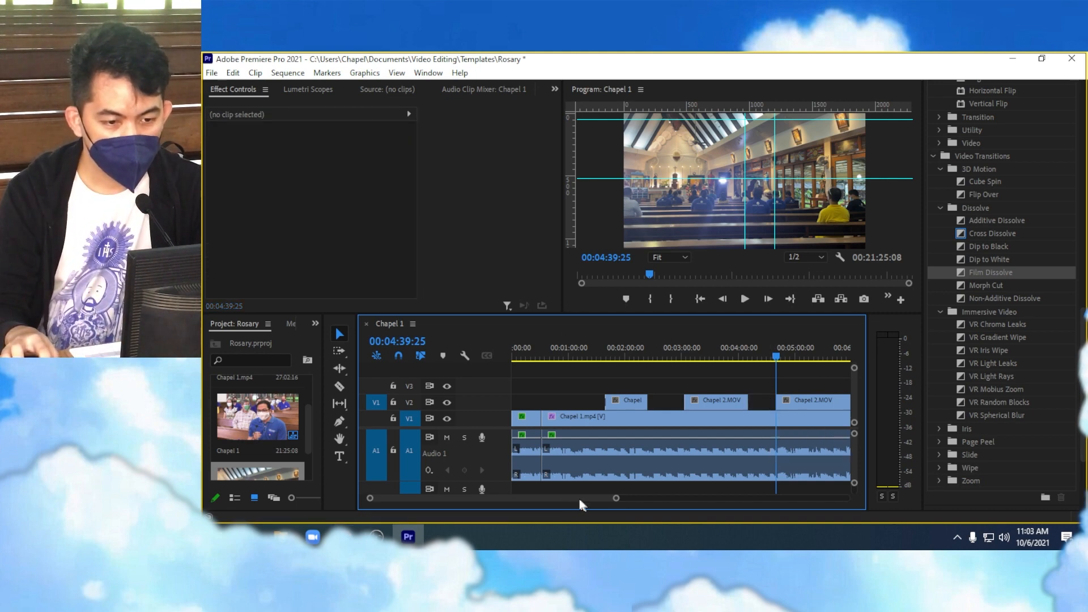
- Split the last Chapel 2.MOV piece on track V2 at 00:06:26:23 with the Razor tool
drag(579, 499, 612, 498)
click(669, 356)
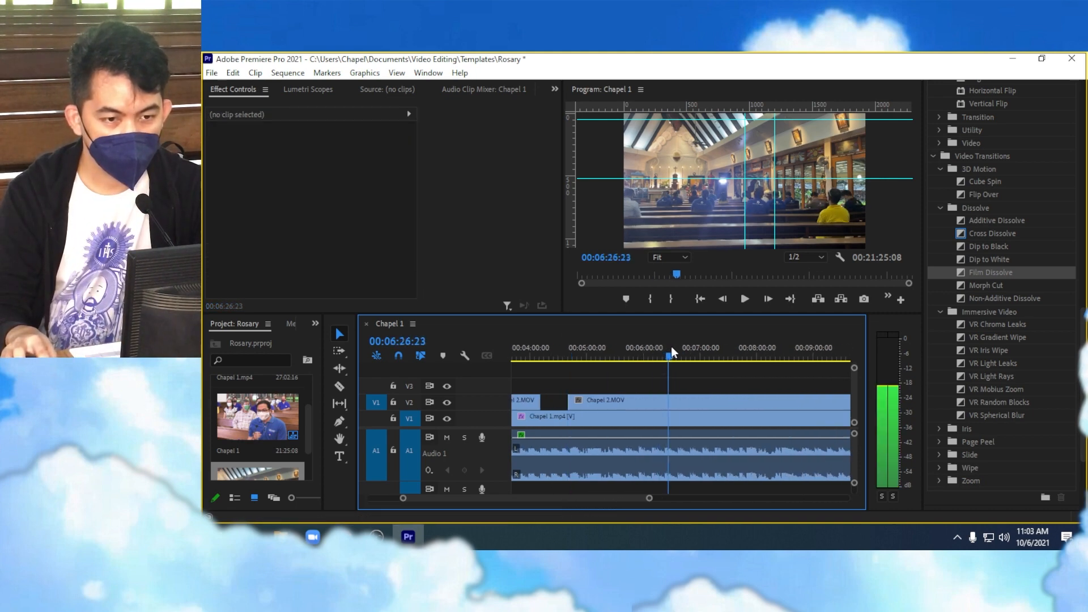
drag(672, 348, 806, 354)
key(c)
click(667, 406)
- Play the footage around 00:07:17:19 to check it, and split Chapel 2.MOV at about 00:07:20 and at 00:08:09:06
drag(736, 351, 719, 355)
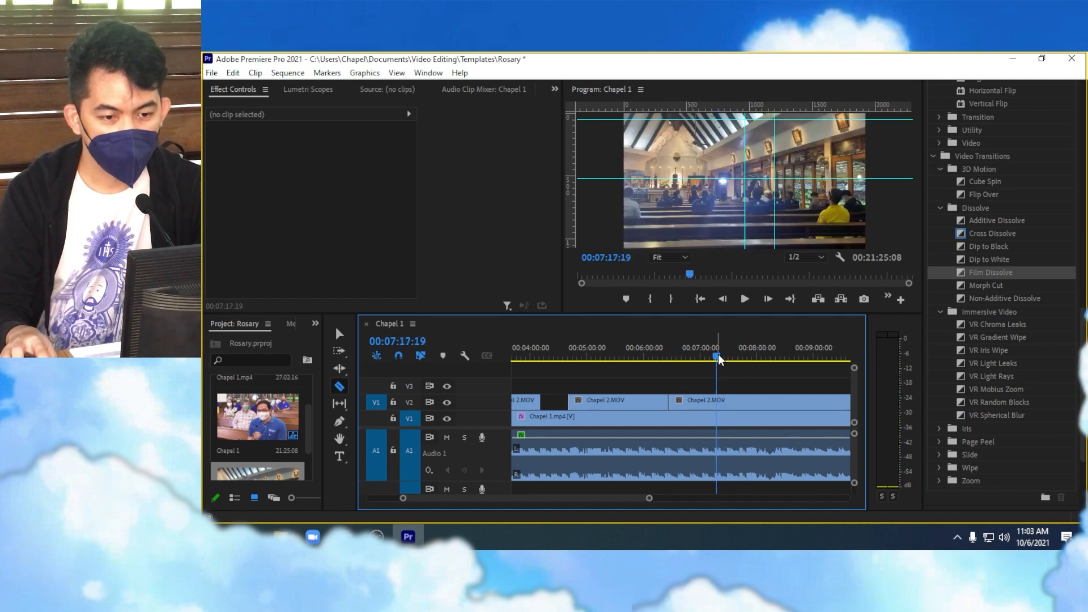
key(space)
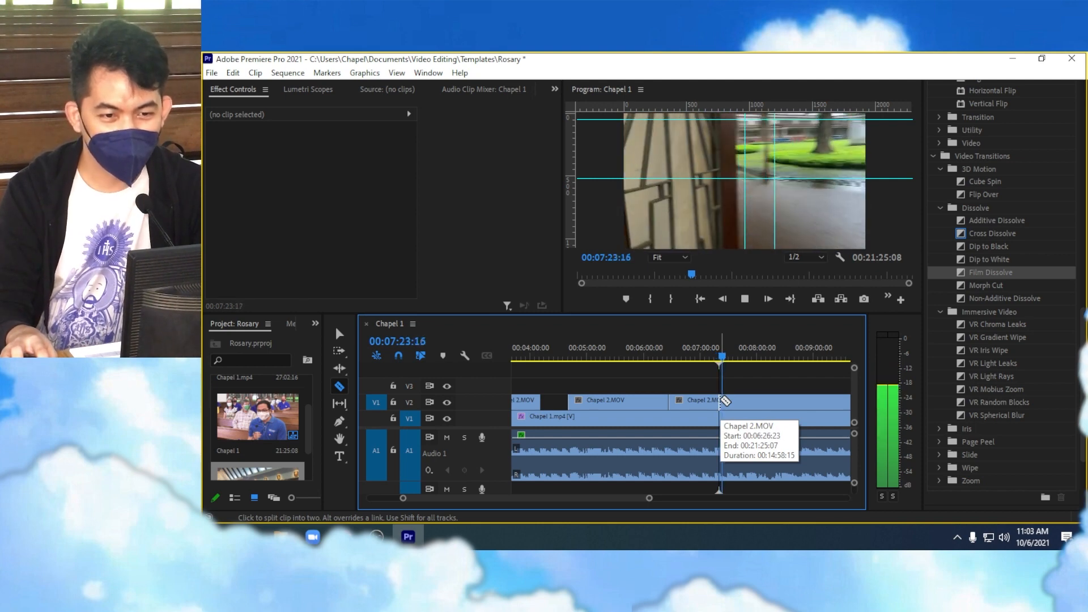
key(space)
click(711, 356)
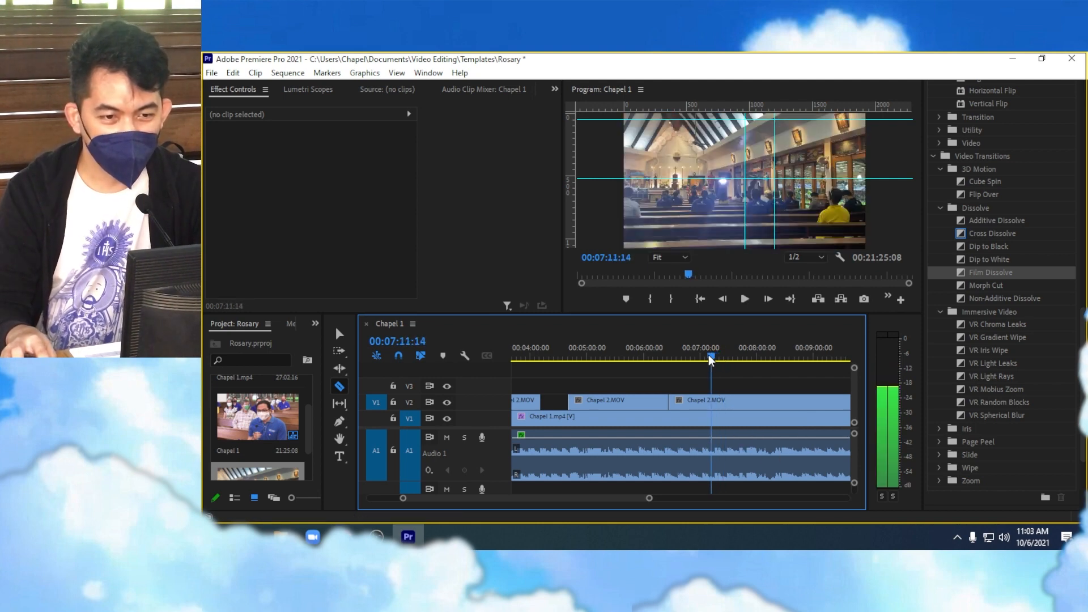
drag(708, 356, 767, 349)
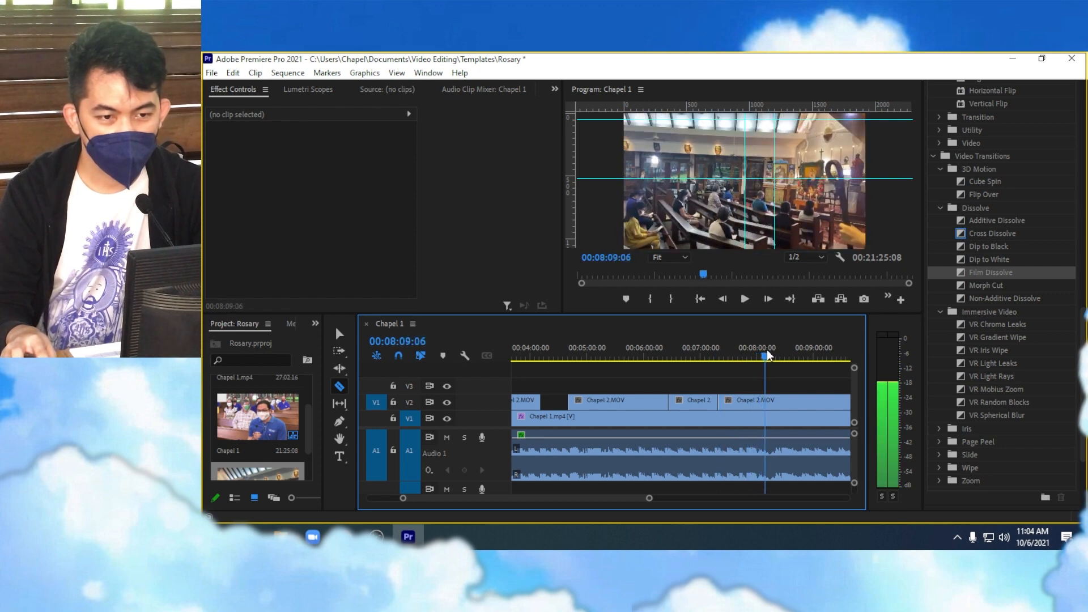
click(766, 399)
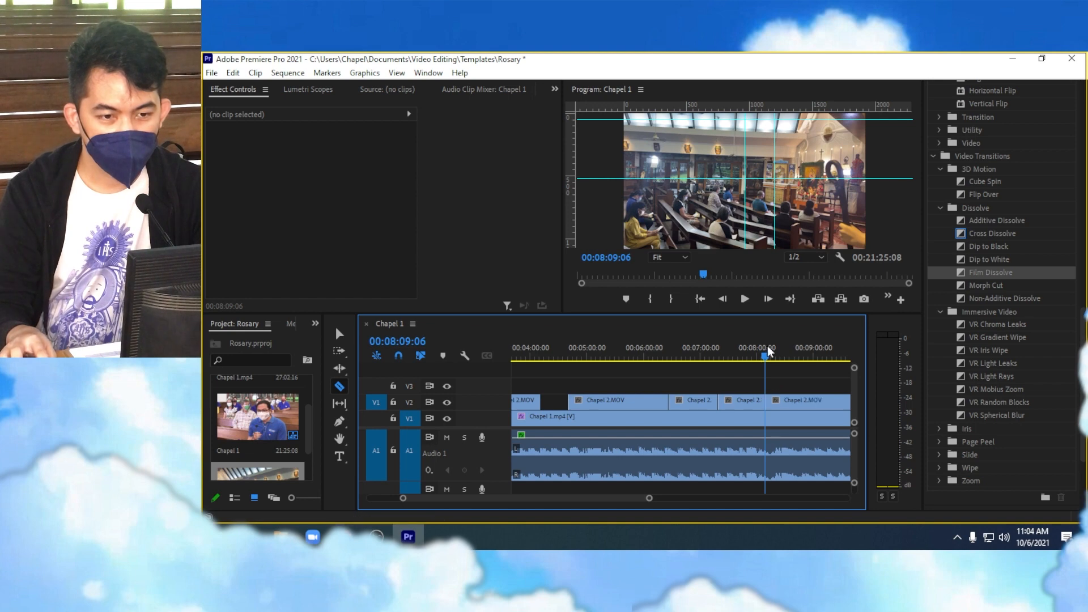
- Delete the Chapel 2.MOV piece that ends at 00:08:09:06 and place the playhead in the gap at 00:07:46:16
drag(767, 348, 788, 350)
click(742, 402)
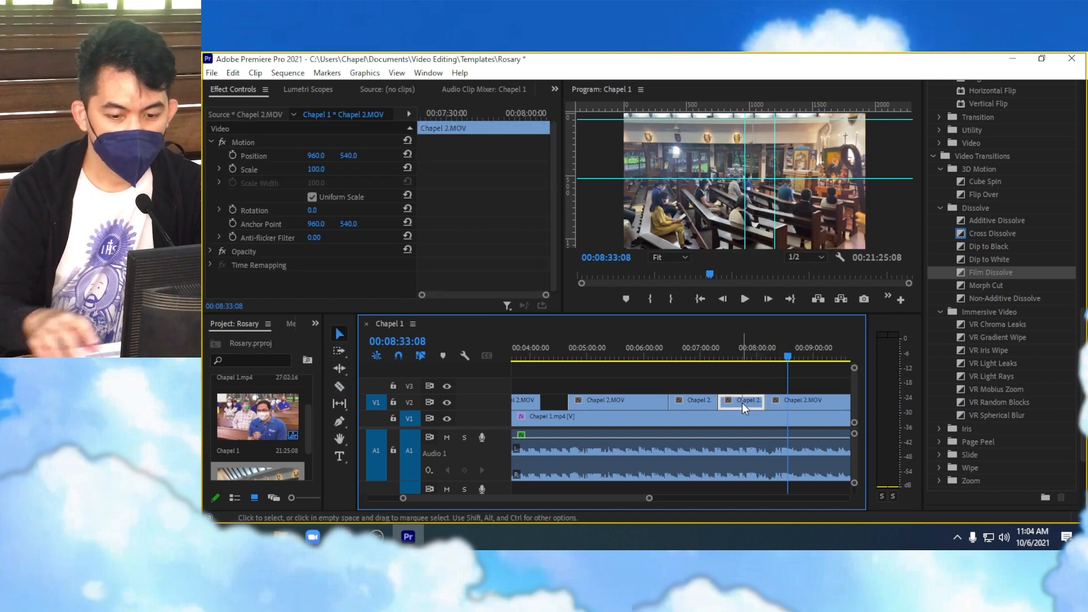
key(Delete)
click(695, 408)
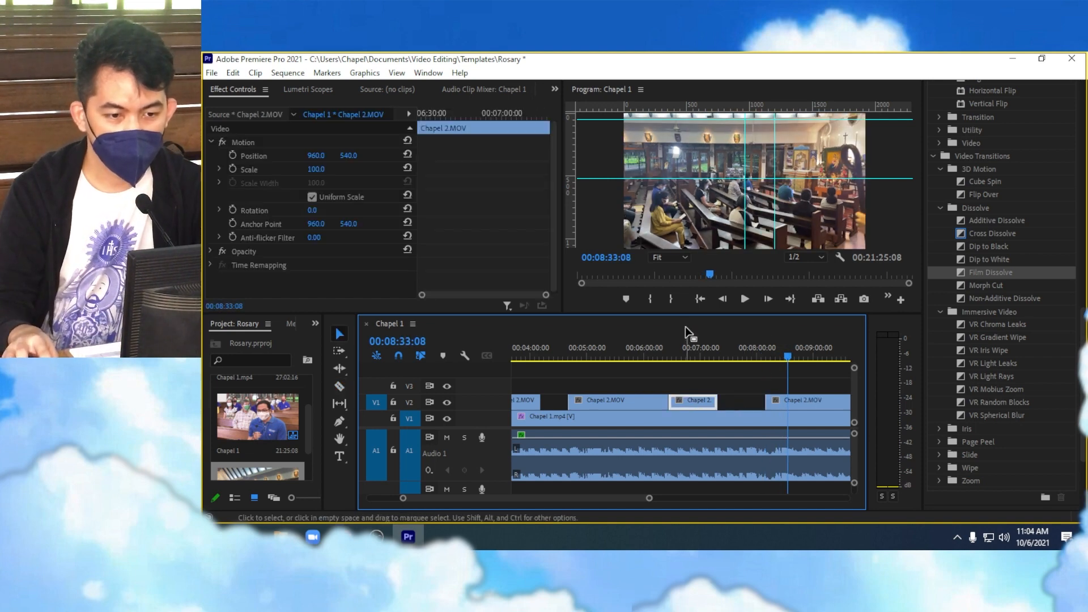
click(685, 343)
drag(686, 344, 666, 357)
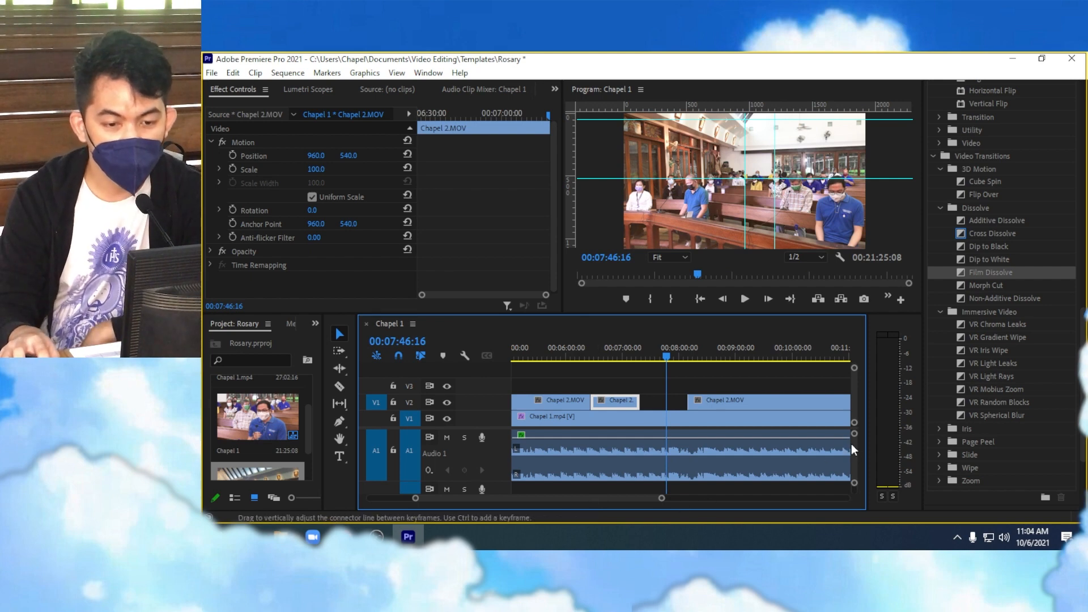
- Switch to File Explorer and add the Rosary Ambient 2 audio file from the Rosary folder to audio track A2
drag(853, 444, 853, 443)
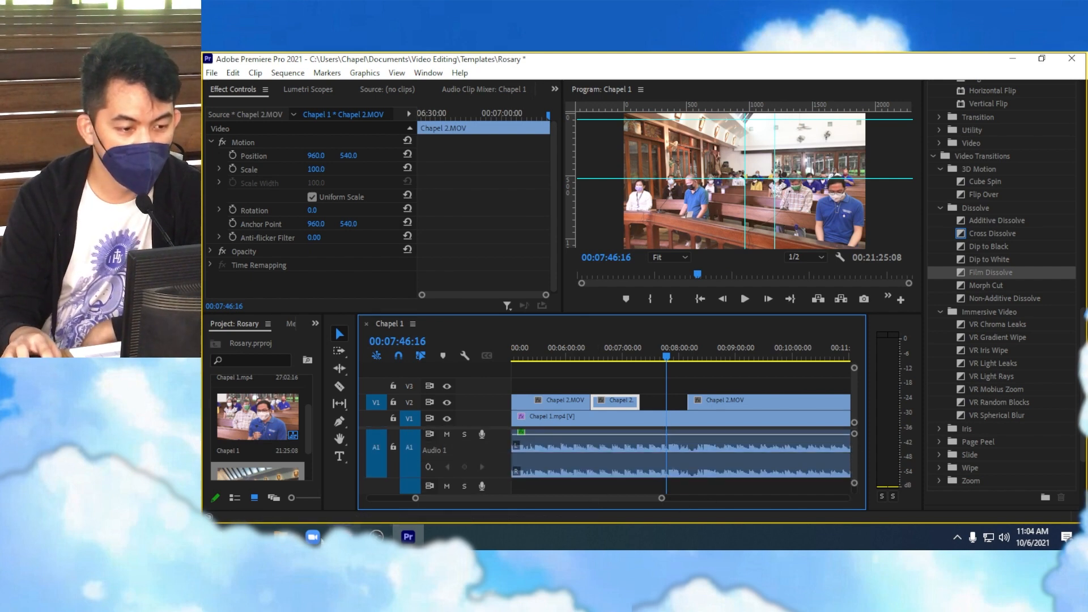
key(alt+Tab)
click(909, 190)
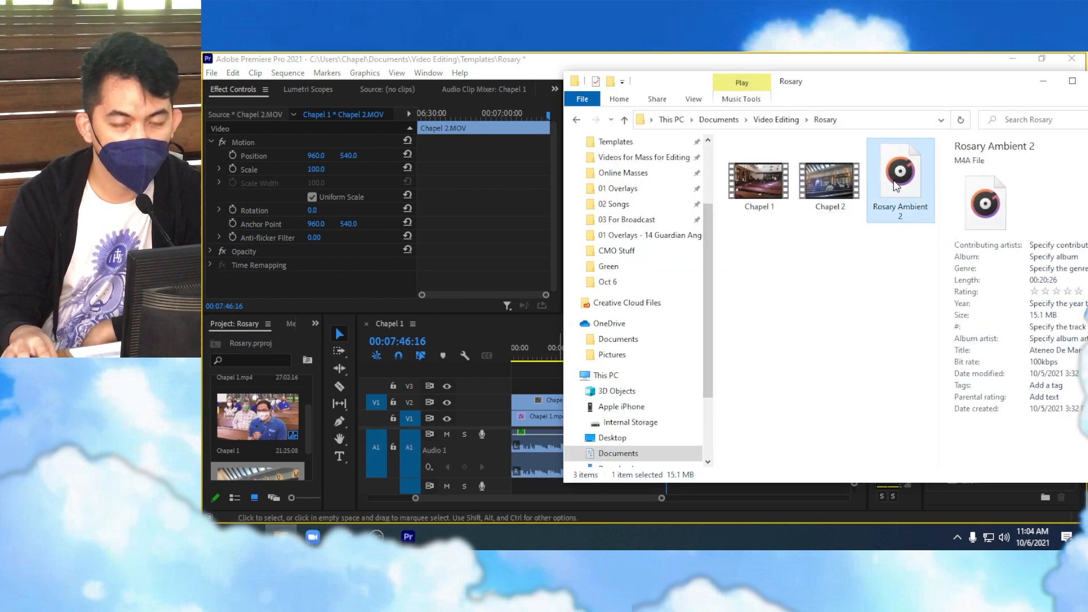
drag(914, 193, 540, 487)
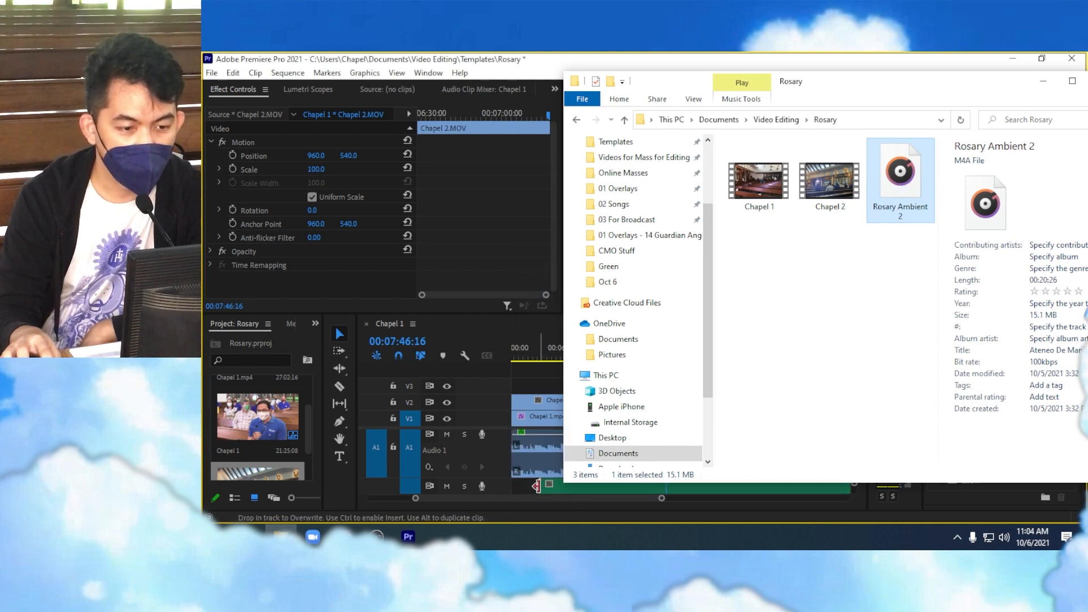
click(550, 487)
- Move the Rosary Ambient 2.m4a clip to the beginning of the sequence on track A2
click(567, 355)
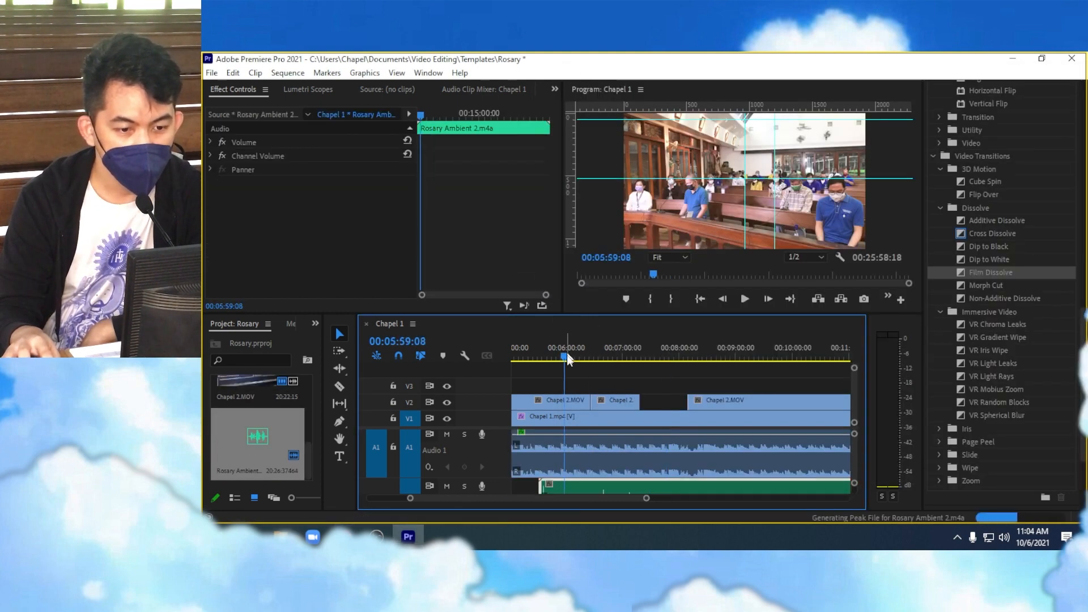
mouse_move(644, 498)
mouse_down()
mouse_move(780, 497)
mouse_move(652, 495)
mouse_up()
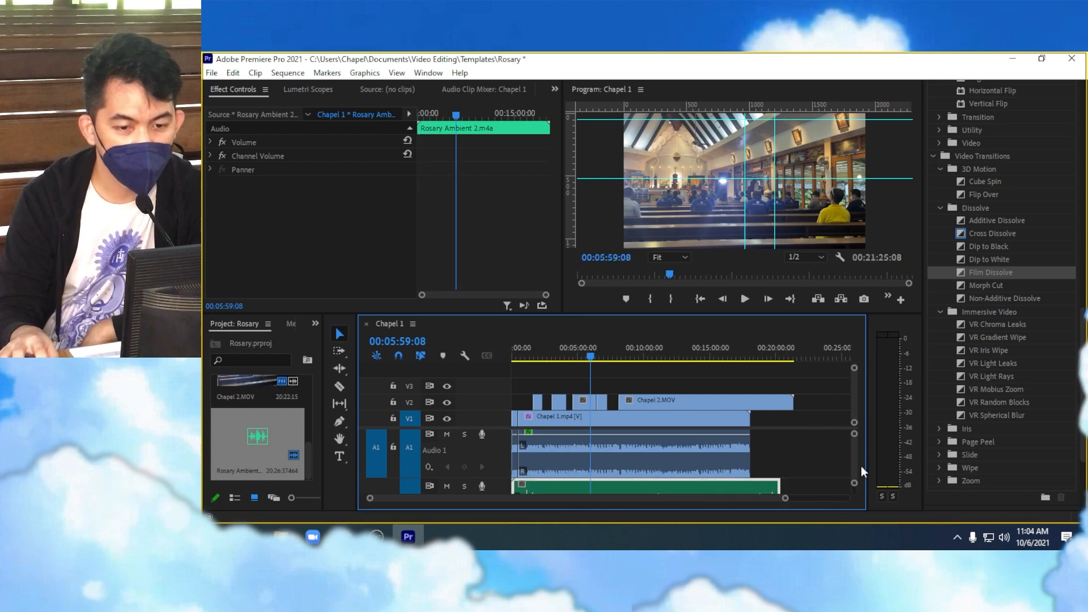
drag(854, 468, 850, 471)
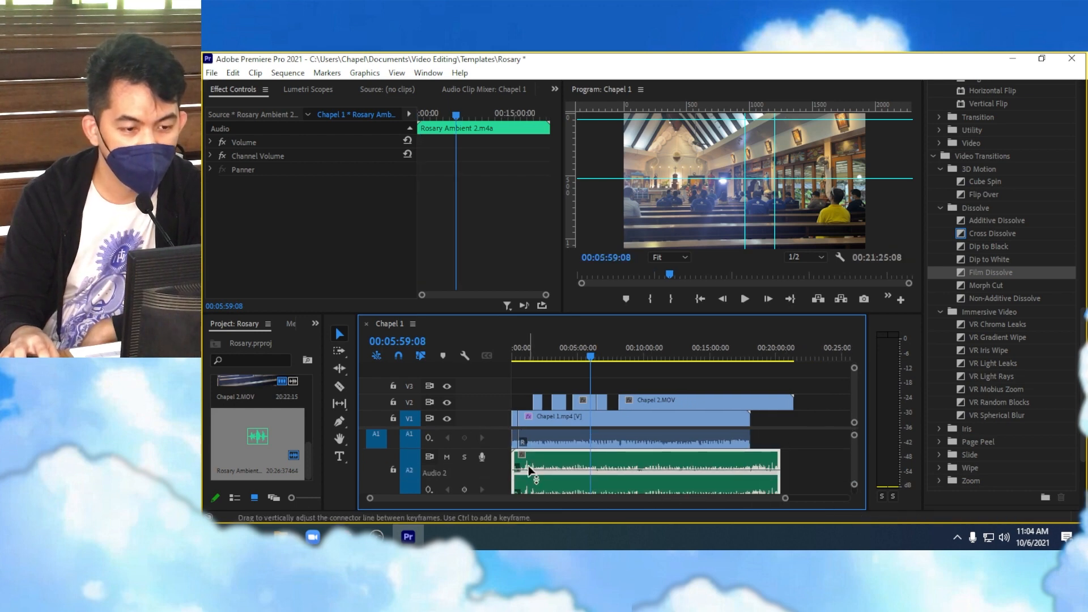
drag(785, 501, 678, 494)
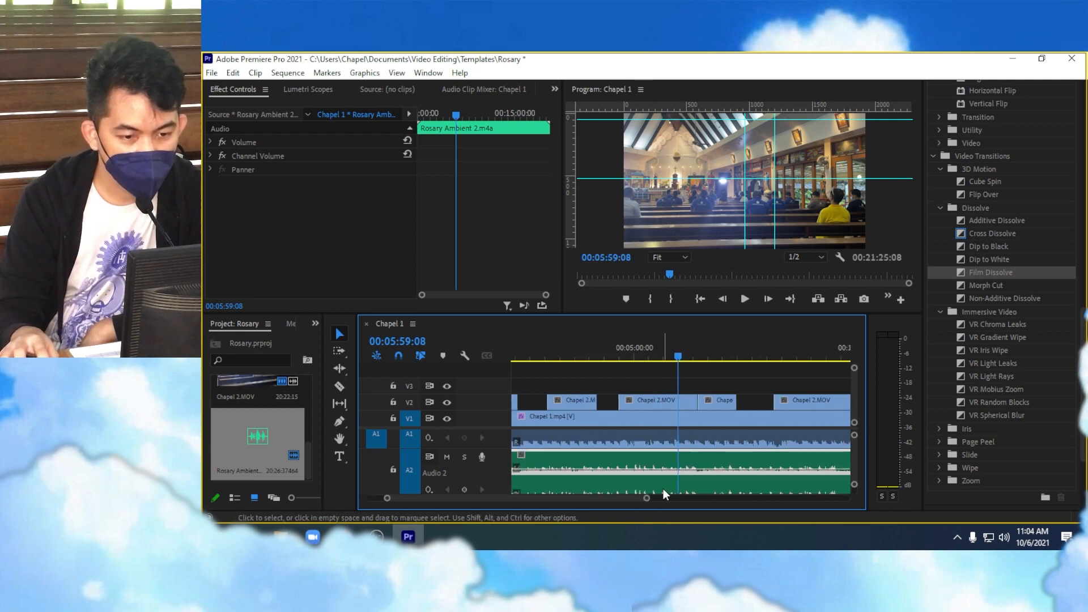
drag(600, 498, 540, 501)
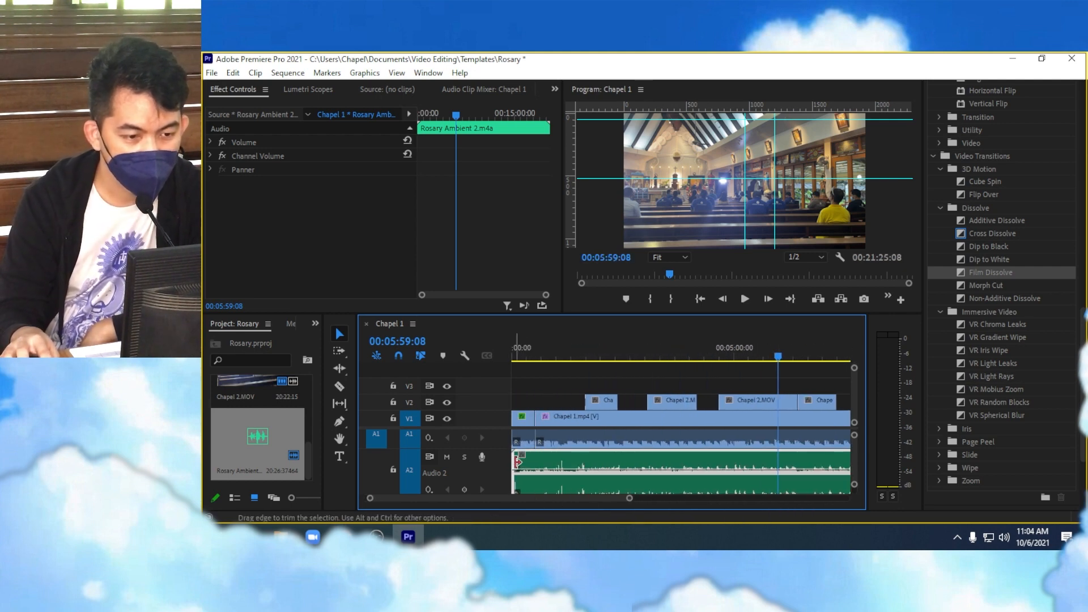
- Play the sequence from 00:00:08:23 and solo track A2 to hear only the ambient audio
click(512, 338)
click(519, 348)
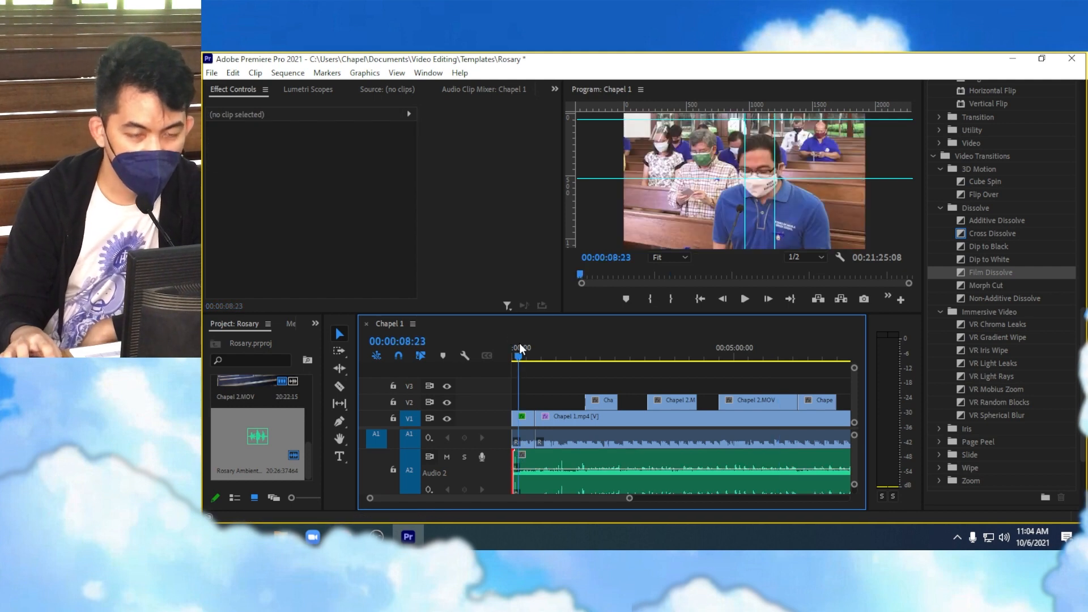
key(space)
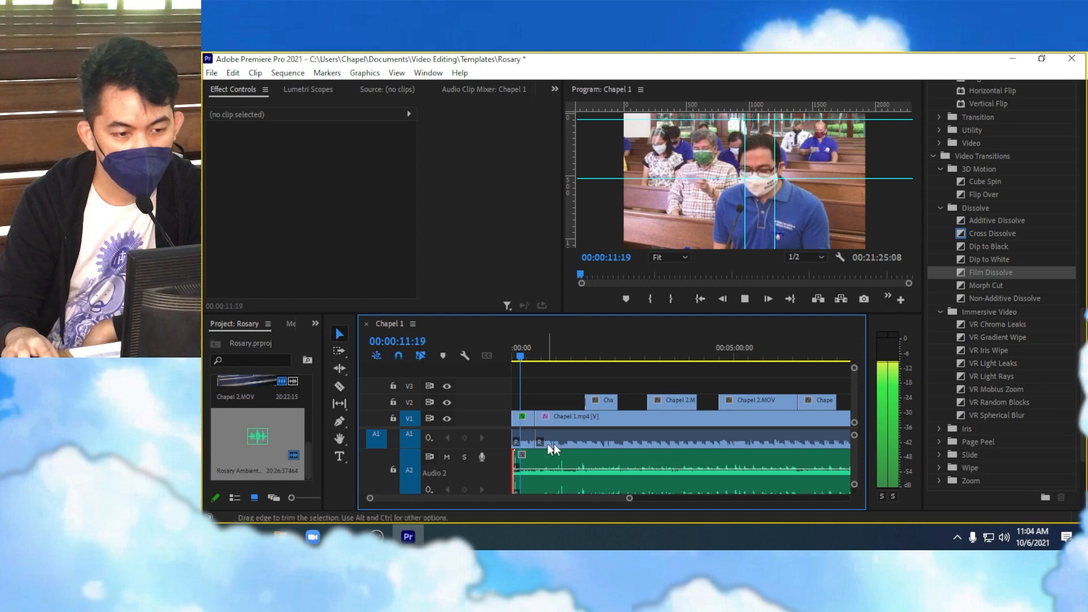
click(464, 457)
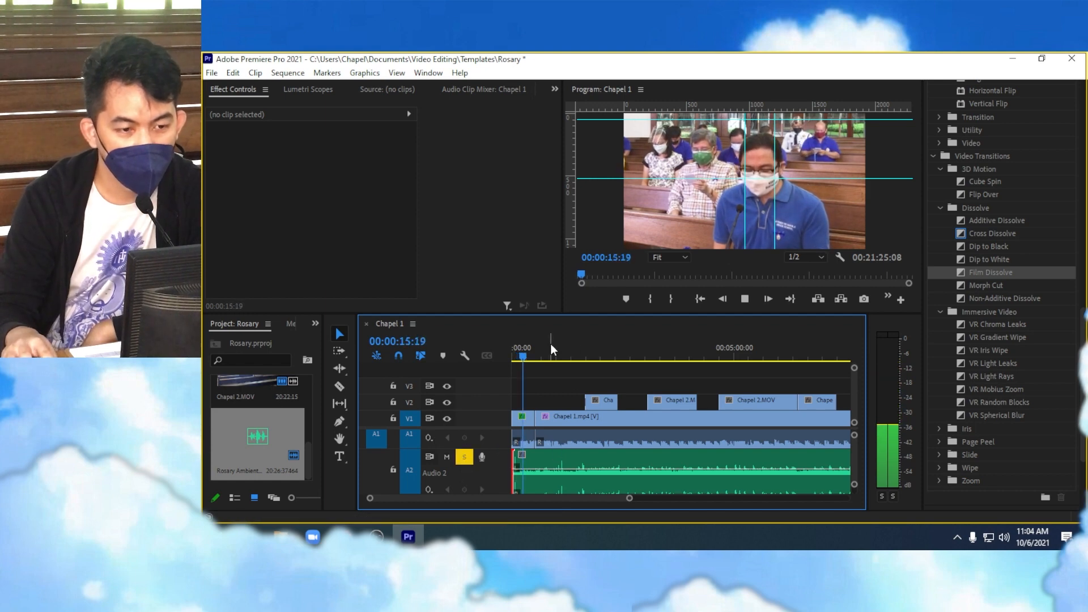
- Play the soloed ambient audio from 00:01:24:03 and raise the Rosary Ambient 2.m4a clip's volume level
drag(538, 352, 576, 352)
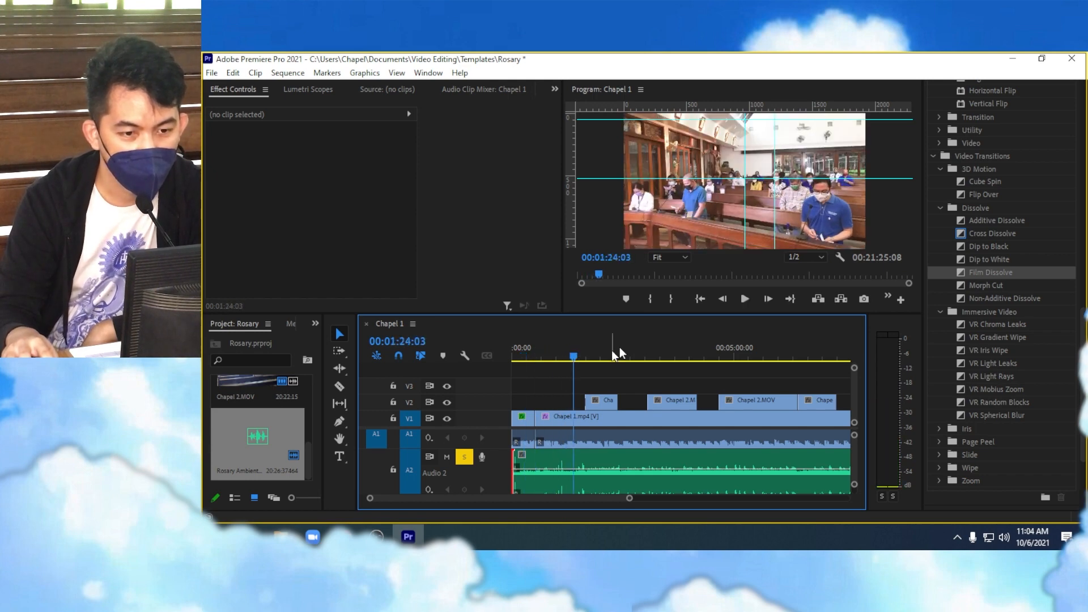
click(743, 298)
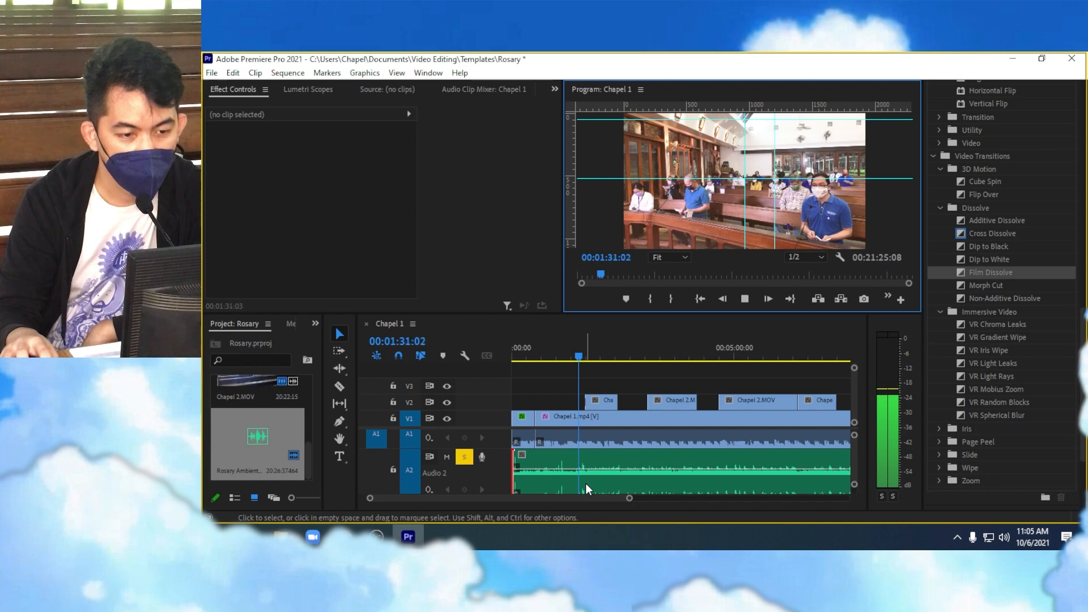
drag(593, 469, 593, 460)
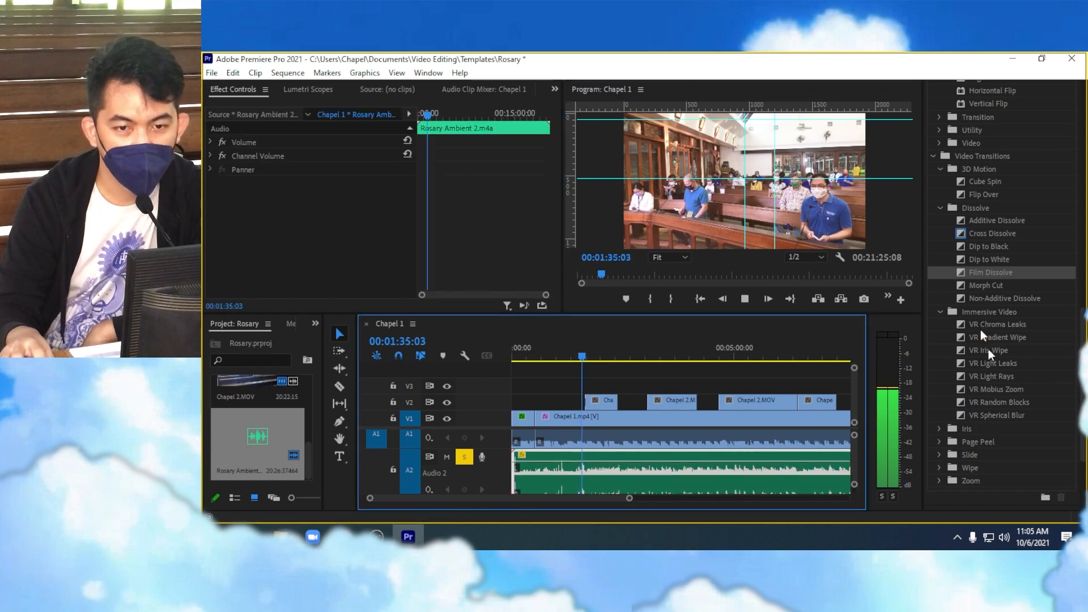
- Try the DeNoise audio effect on the Rosary Ambient 2.m4a clip on track A2, and undo it
scroll(991, 339, up, 2)
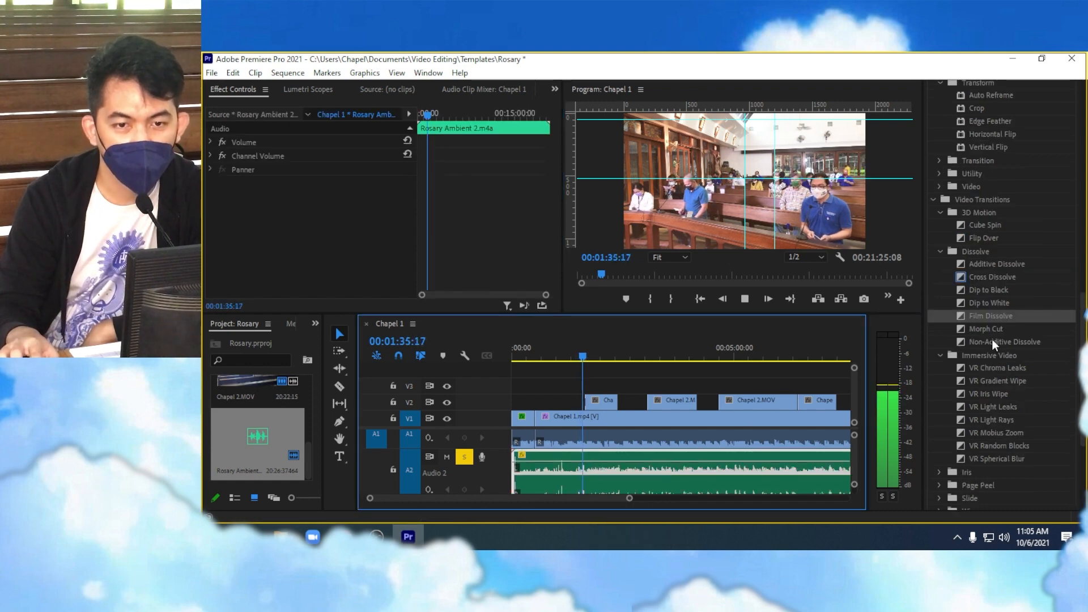
click(1082, 262)
scroll(1030, 254, up, 2)
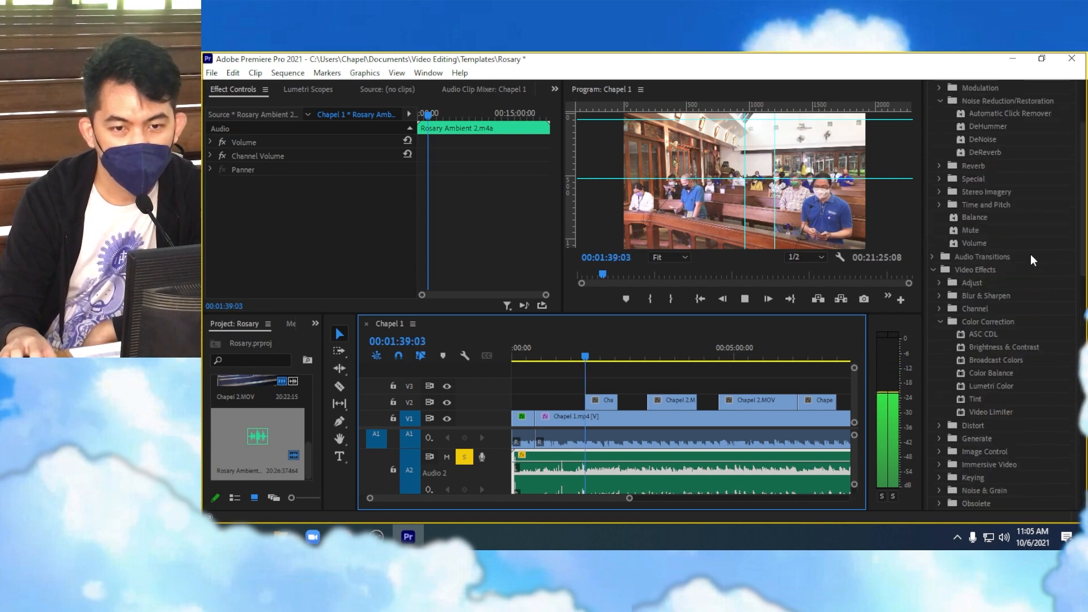
drag(980, 144, 535, 484)
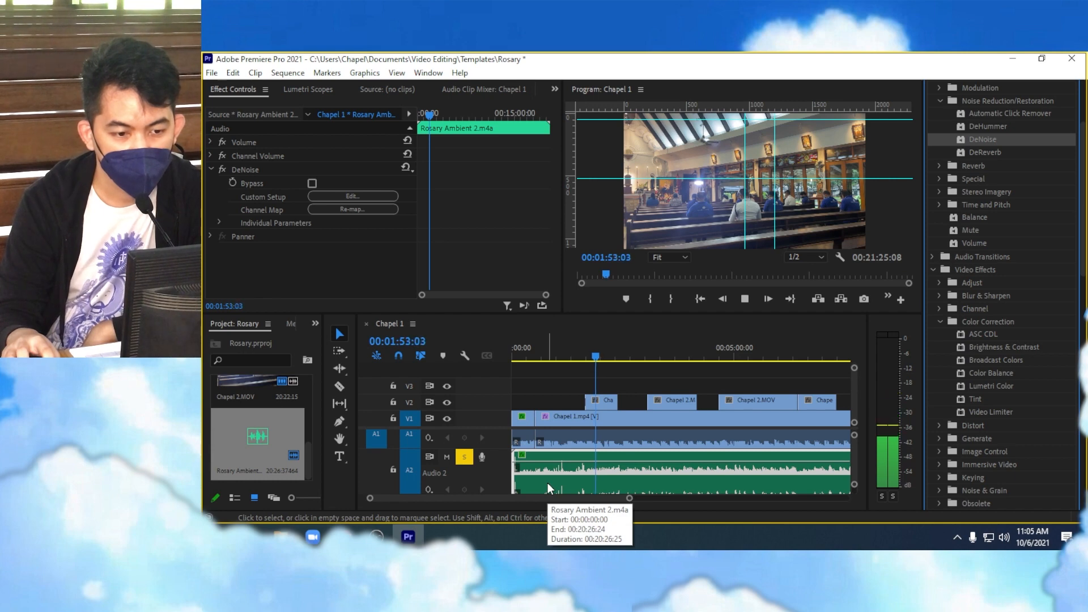
key(ctrl+z)
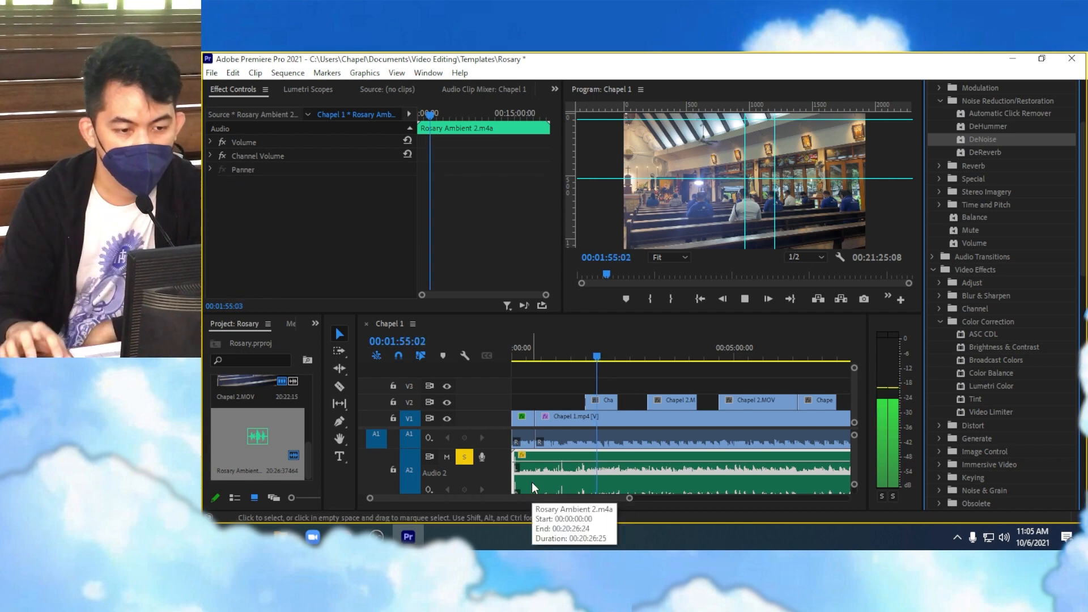
- Try two stacked DeNoise effects on the Rosary Ambient 2.m4a clip, and undo both applications
drag(557, 464, 561, 456)
drag(992, 140, 608, 474)
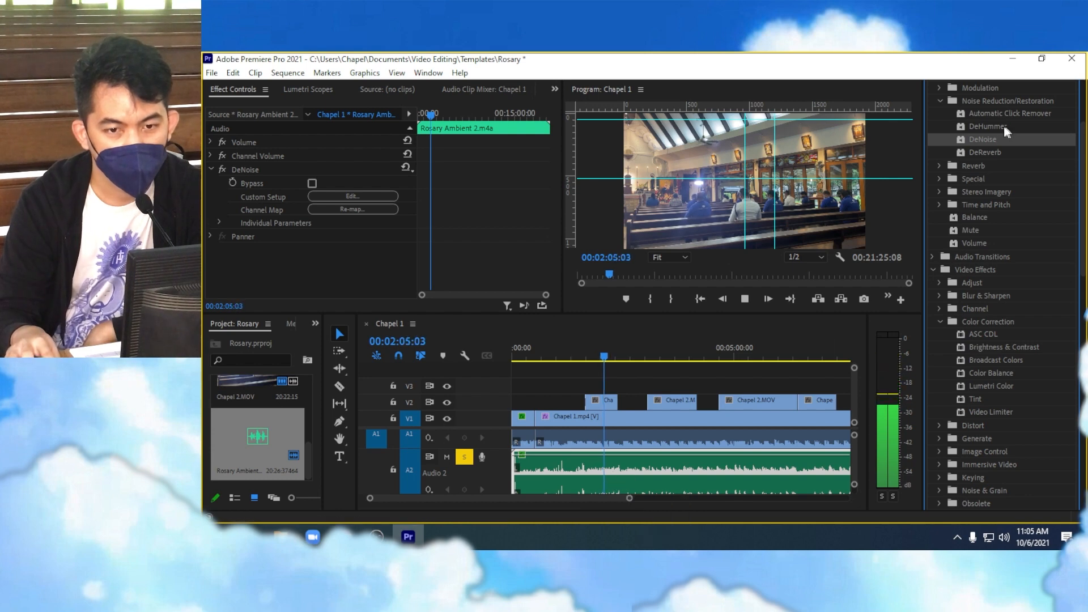
drag(590, 543, 652, 486)
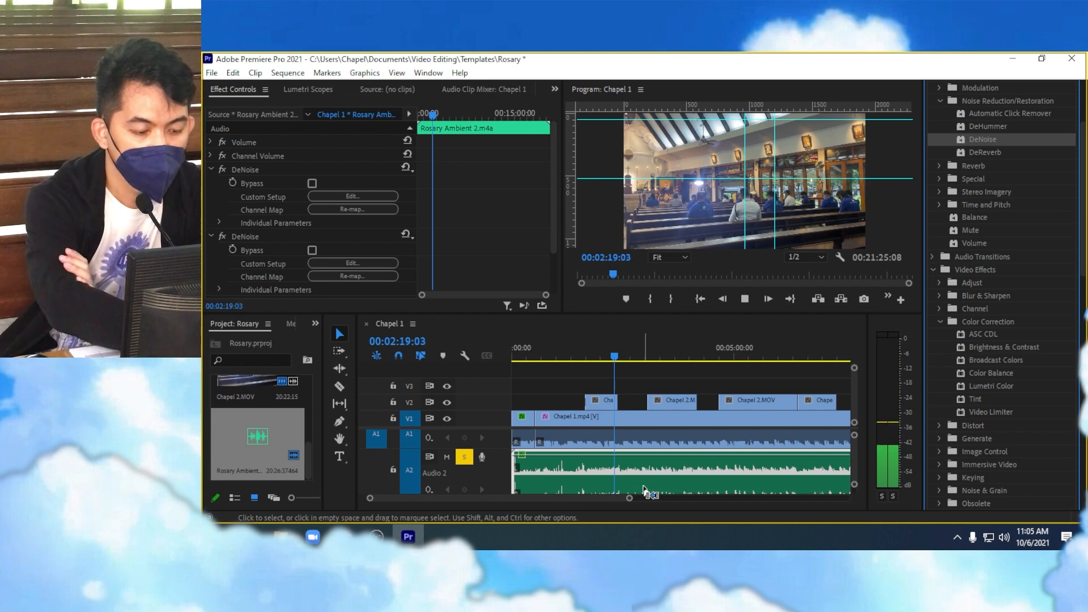
key(ctrl+z)
key(ctrl+z)
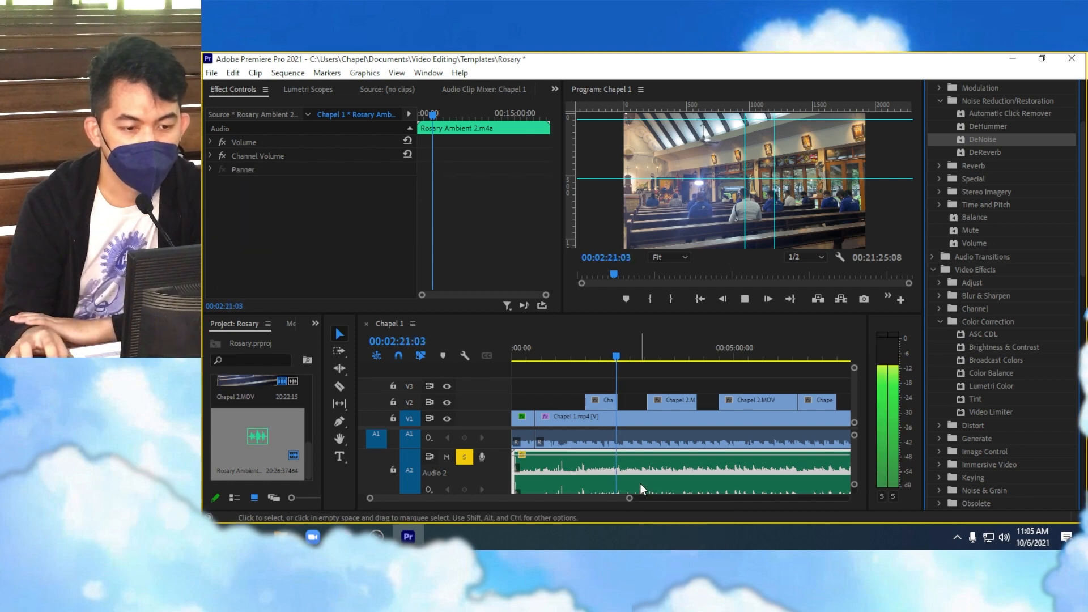
- Lower the Rosary Ambient 2.m4a clip's volume level and turn off solo on track A2
drag(638, 455, 642, 475)
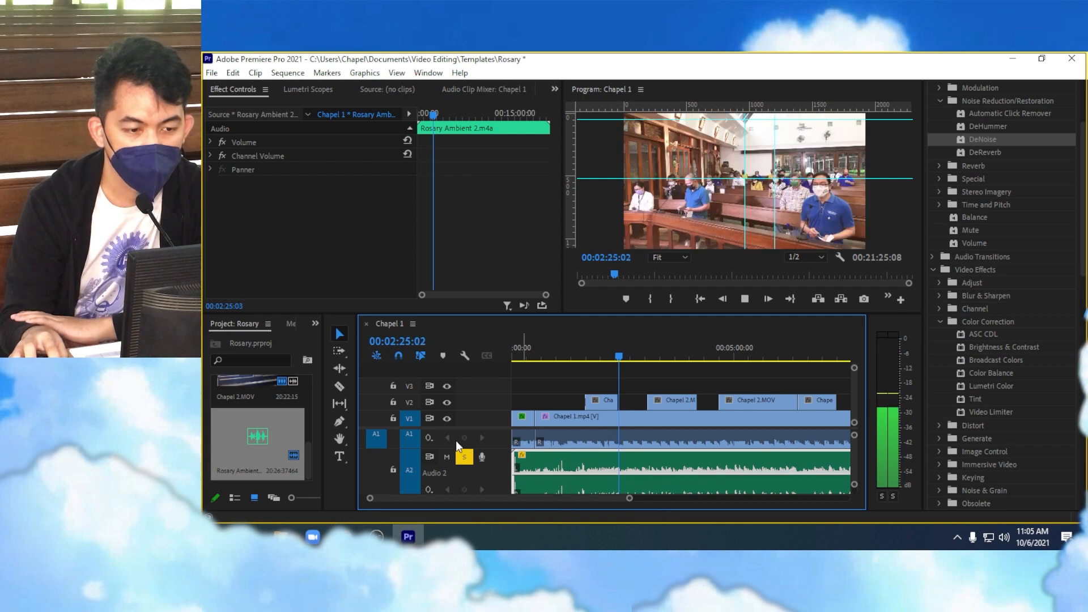
click(460, 456)
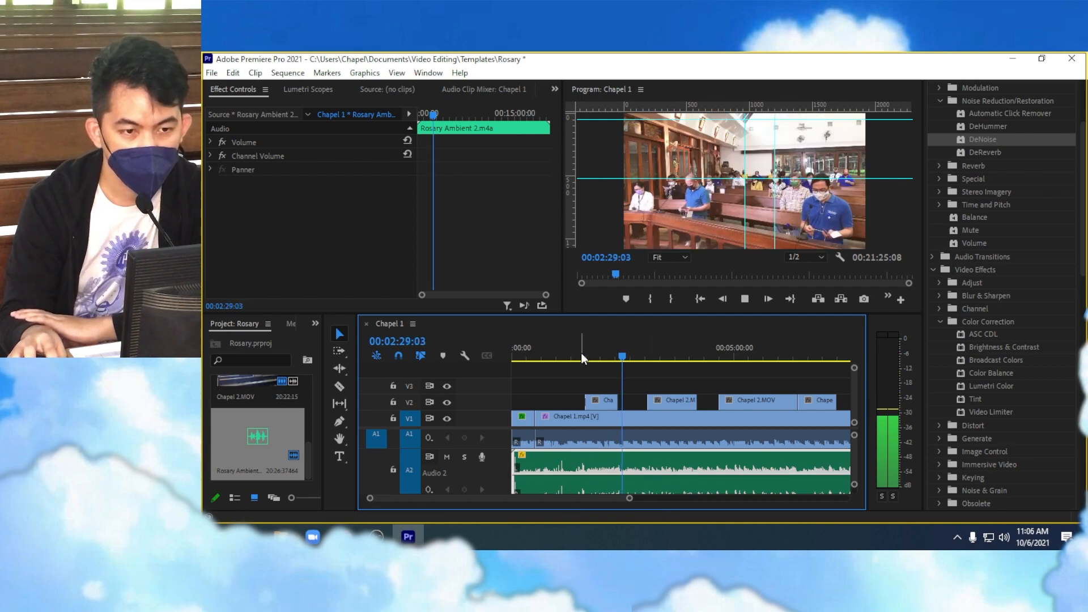
- Play the full audio mix from 00:01:24:03, from about 00:00:58 and from about 00:00:32
drag(581, 353, 576, 353)
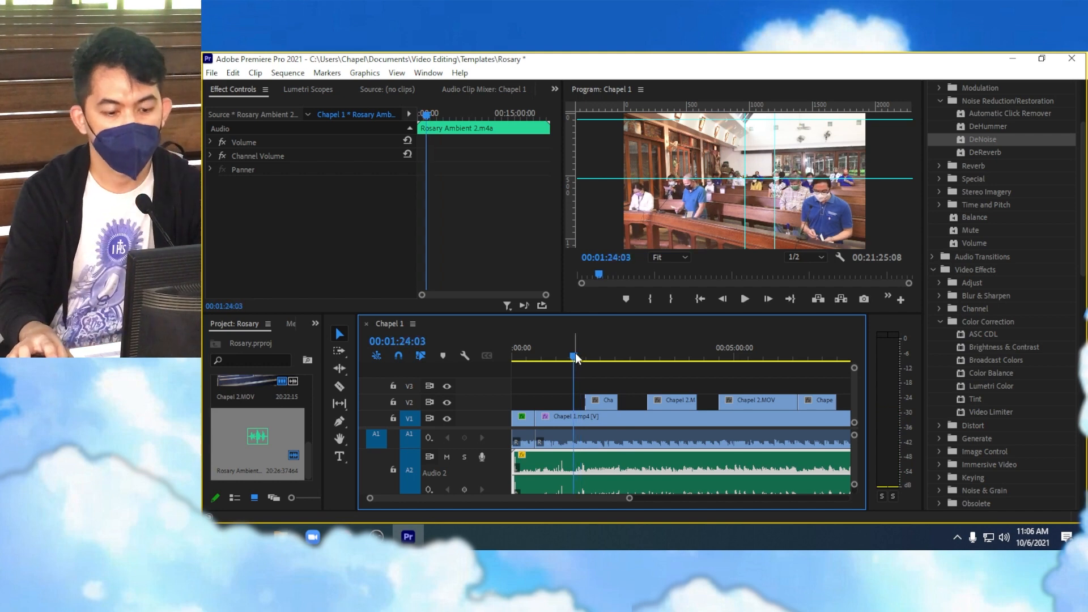
key(space)
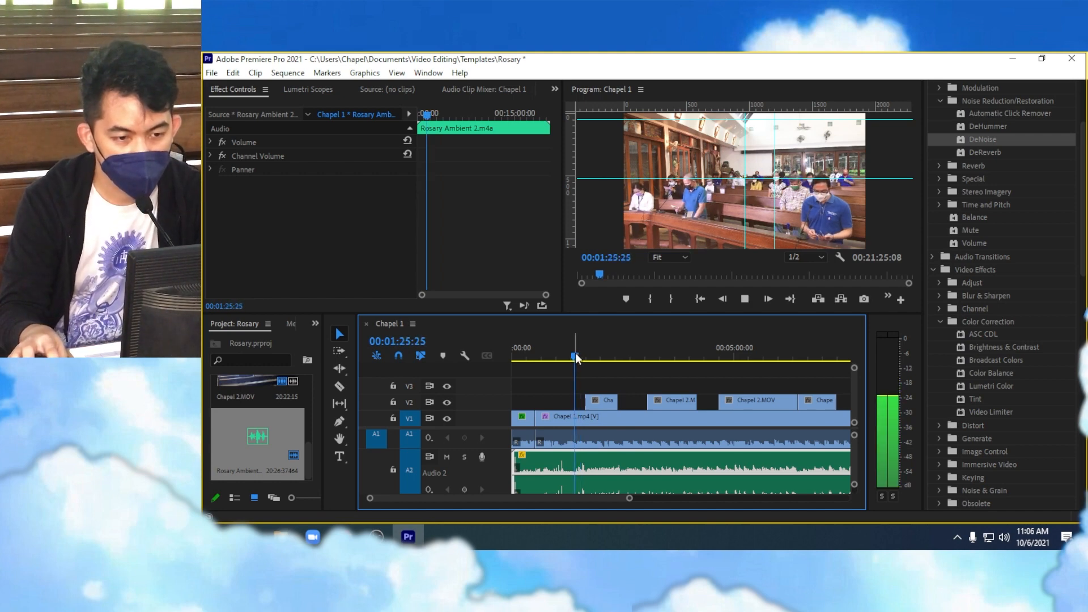
drag(576, 352, 554, 356)
key(space)
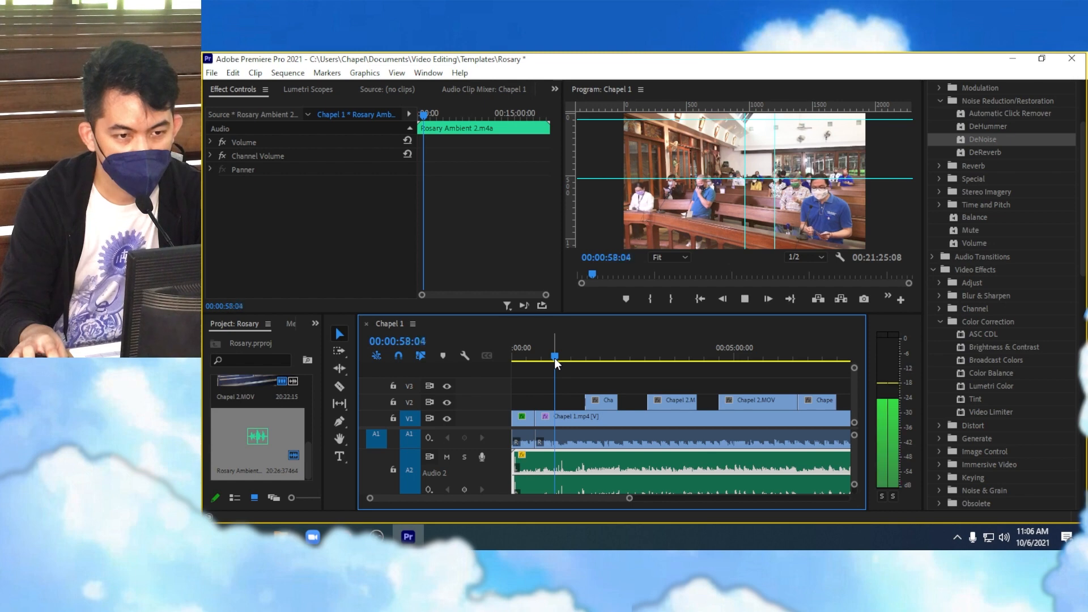
drag(554, 354, 538, 354)
key(space)
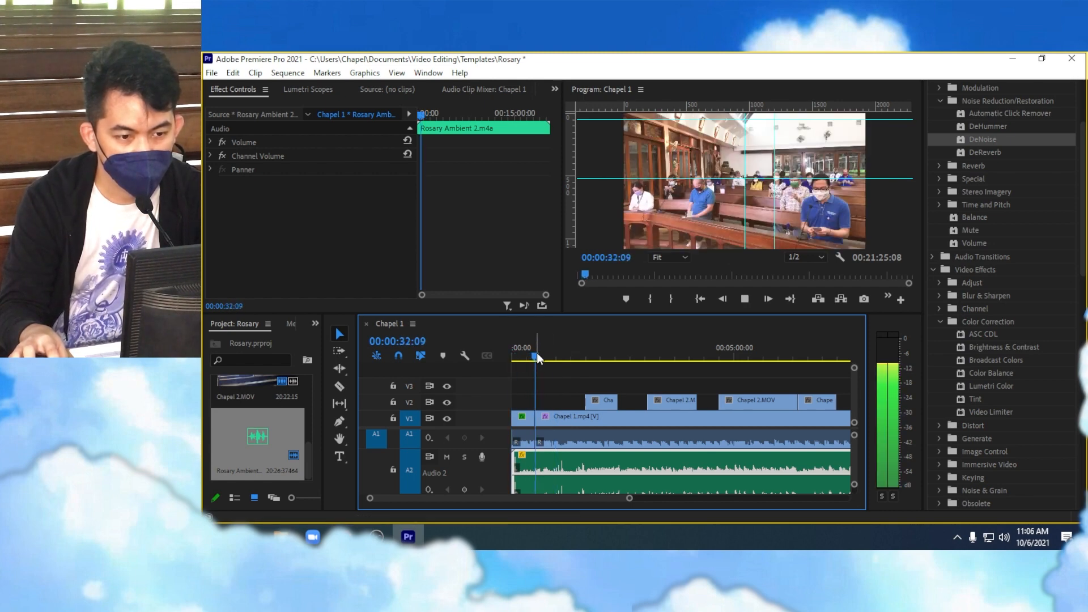
- Solo track A2 and listen to the ambient audio leading up to the first Chapel 2.MOV clip
click(464, 457)
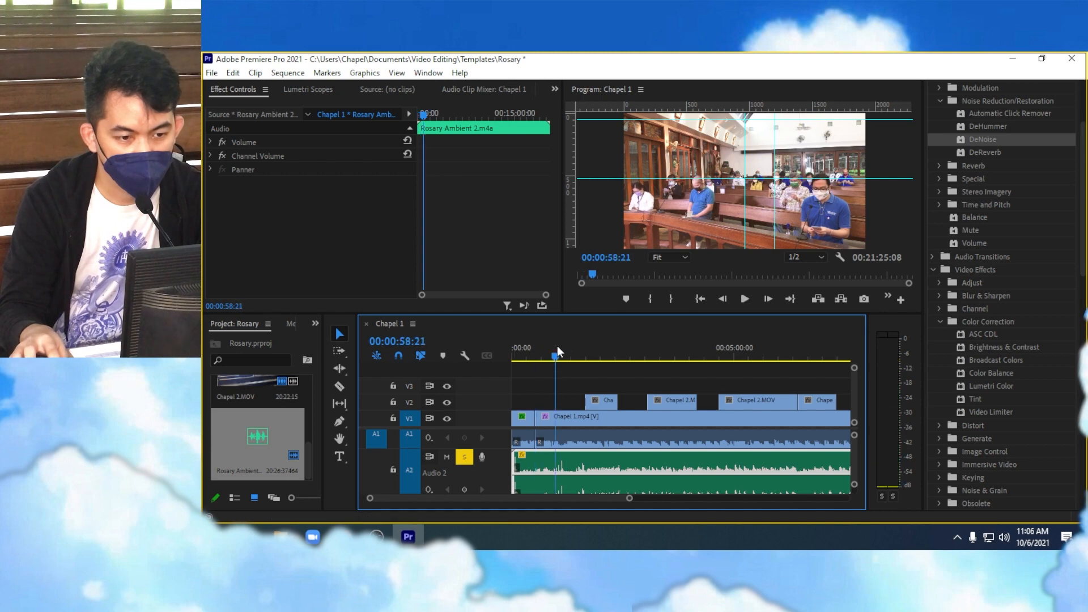
click(575, 356)
key(space)
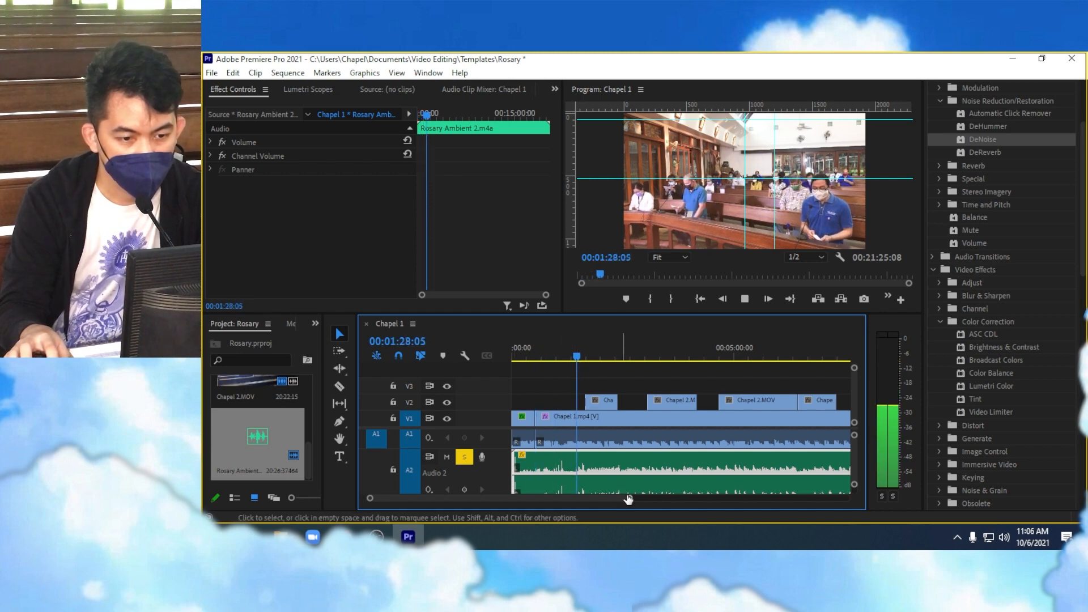
drag(628, 498, 580, 509)
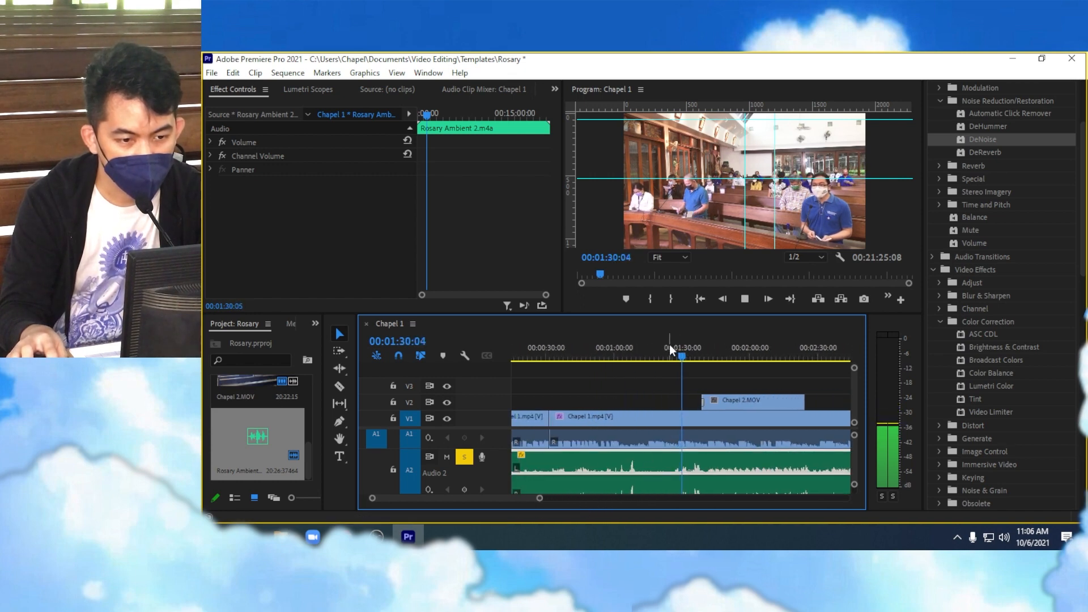
mouse_move(457, 498)
mouse_down()
mouse_move(474, 498)
mouse_move(456, 500)
mouse_up()
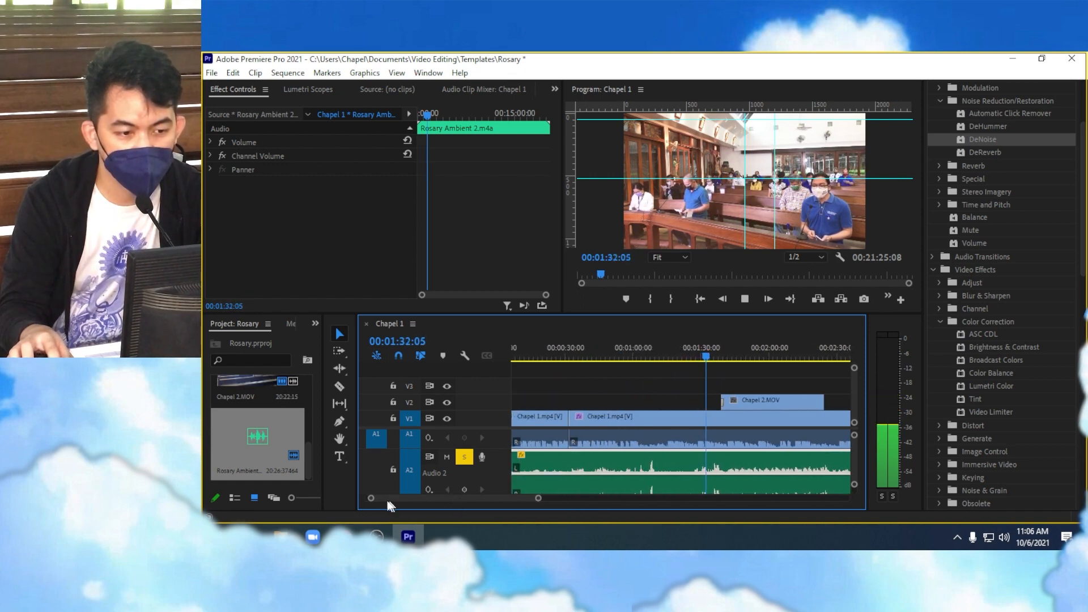
drag(372, 501, 400, 506)
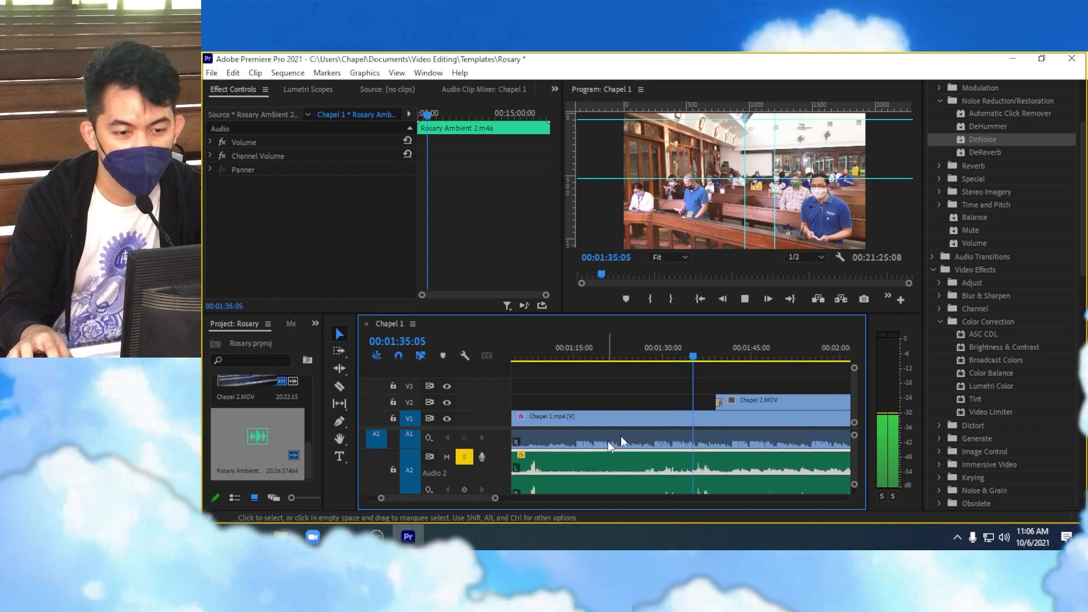
- Try splitting the Rosary Ambient 2.m4a clip at 00:01:34:25 and deleting the part before the cut
click(681, 357)
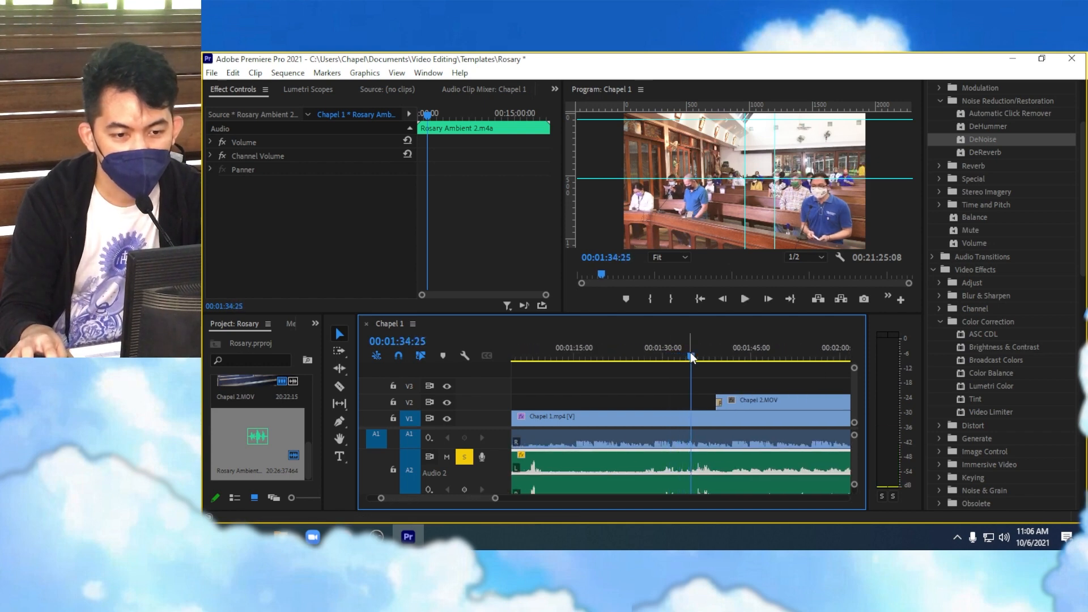
key(c)
click(688, 472)
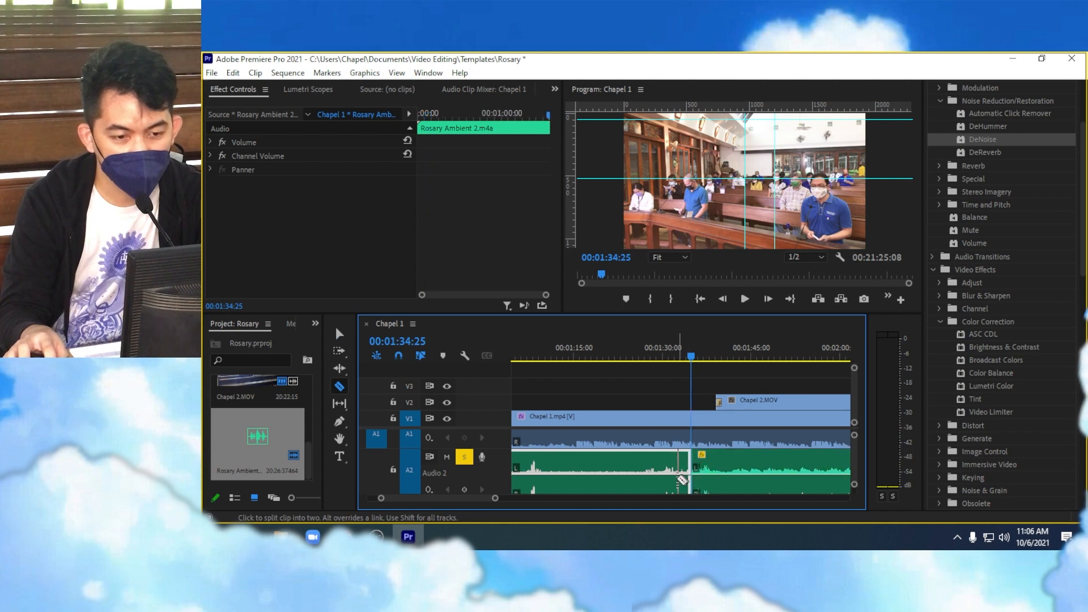
right_click(667, 476)
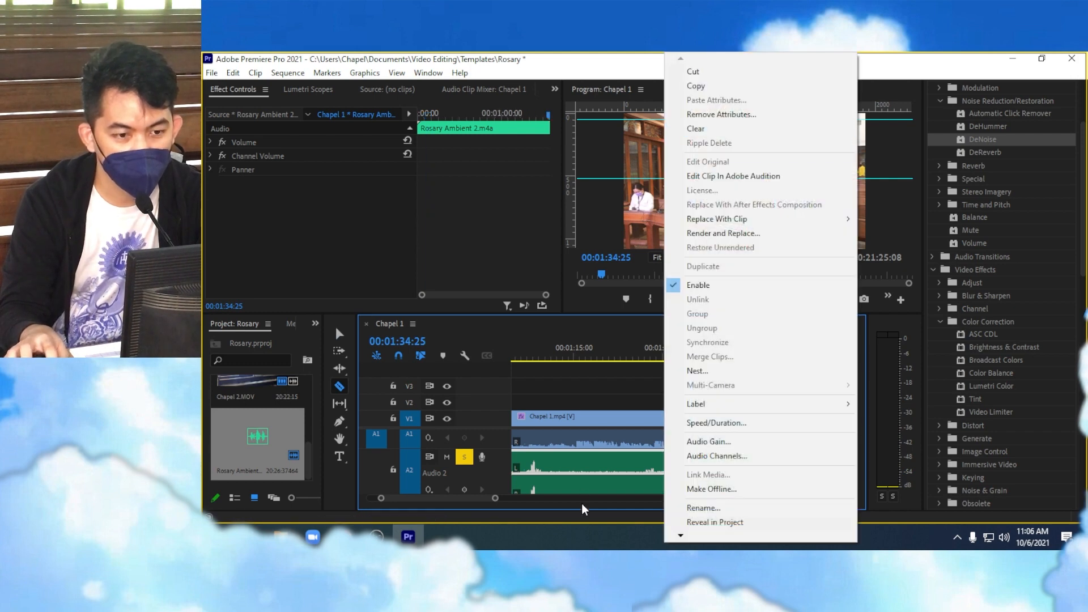
click(586, 470)
key(Delete)
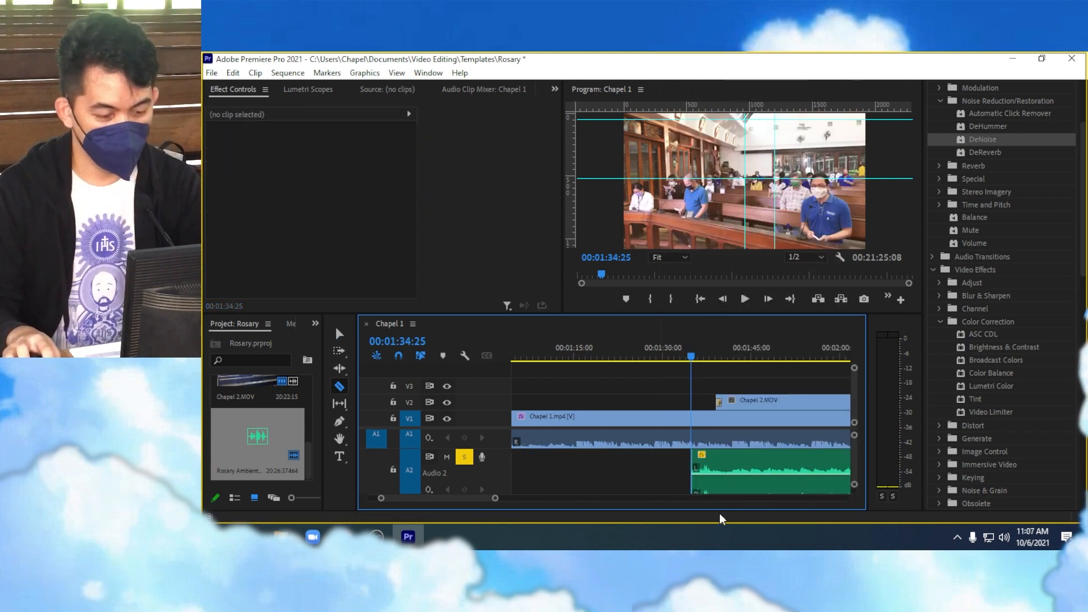
key(v)
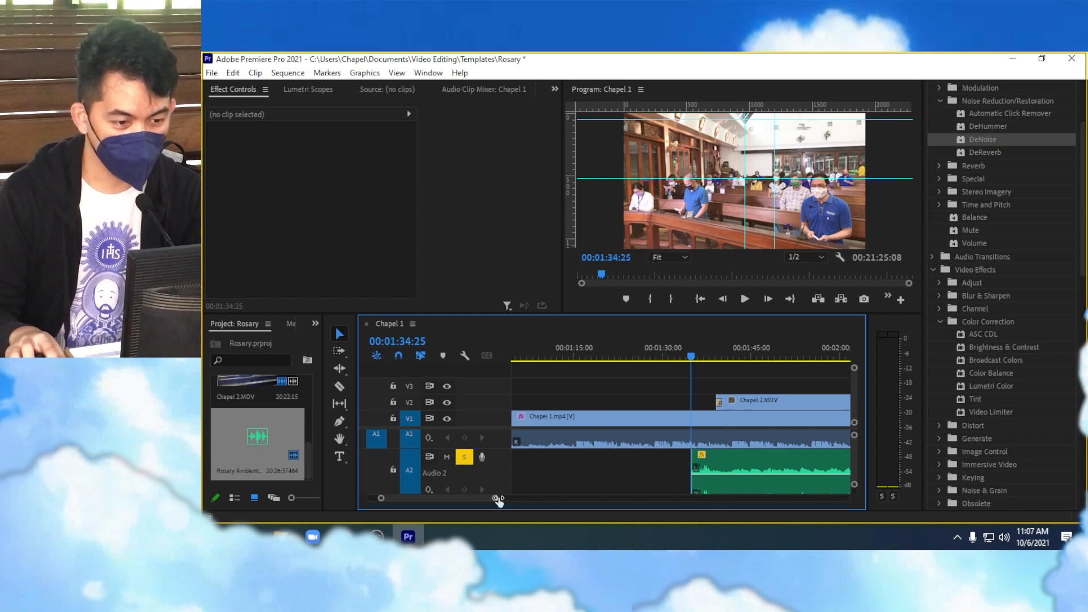
drag(498, 500, 553, 399)
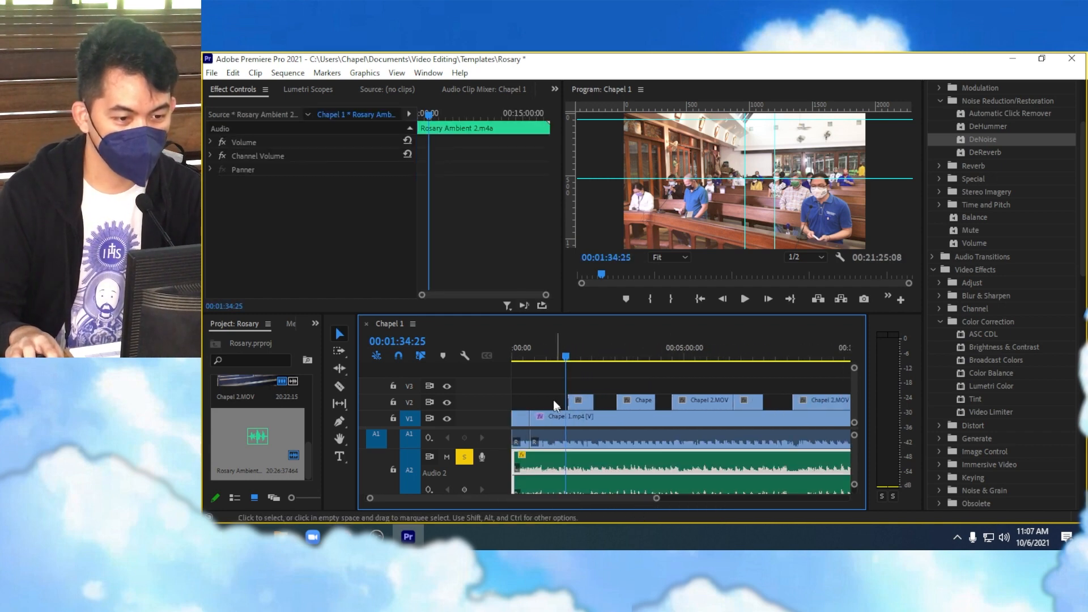
- Play the sequence from its beginning and turn off solo on track A2 to hear both audio tracks
key(Home)
key(space)
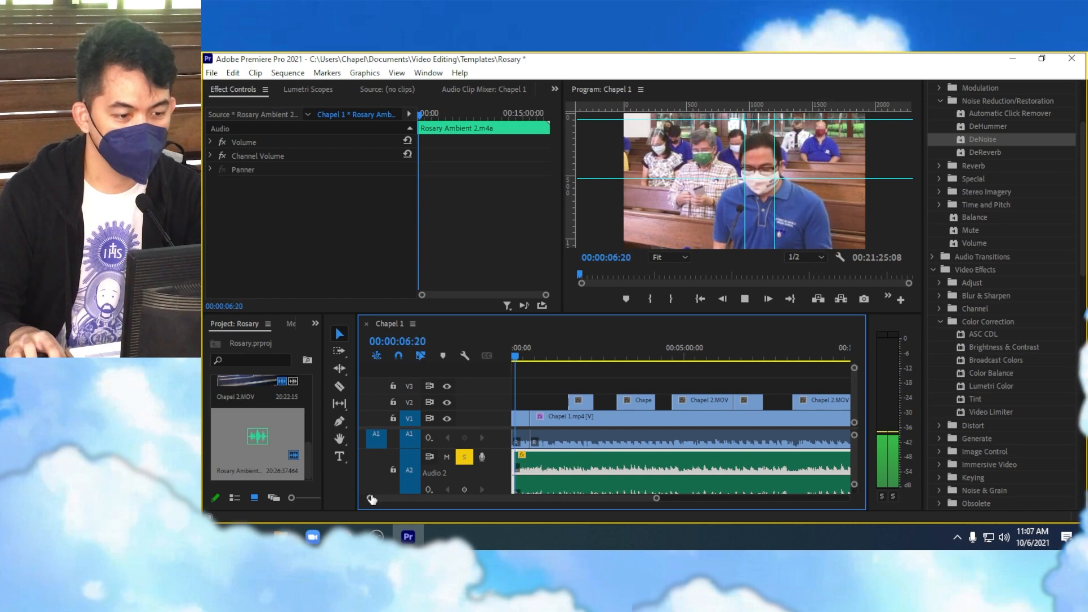
drag(371, 499, 401, 499)
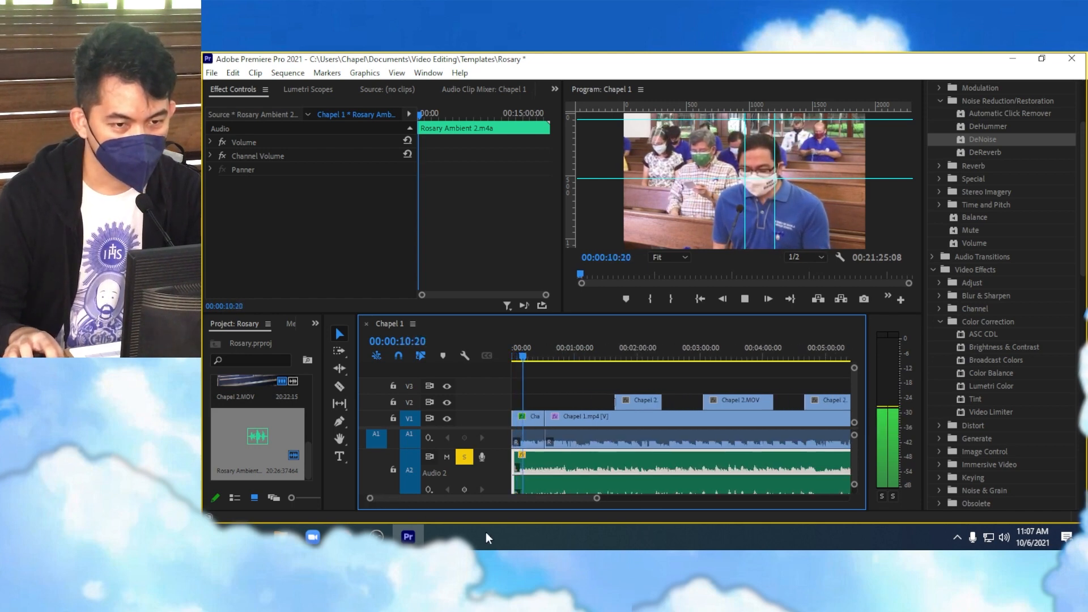
click(465, 457)
key(space)
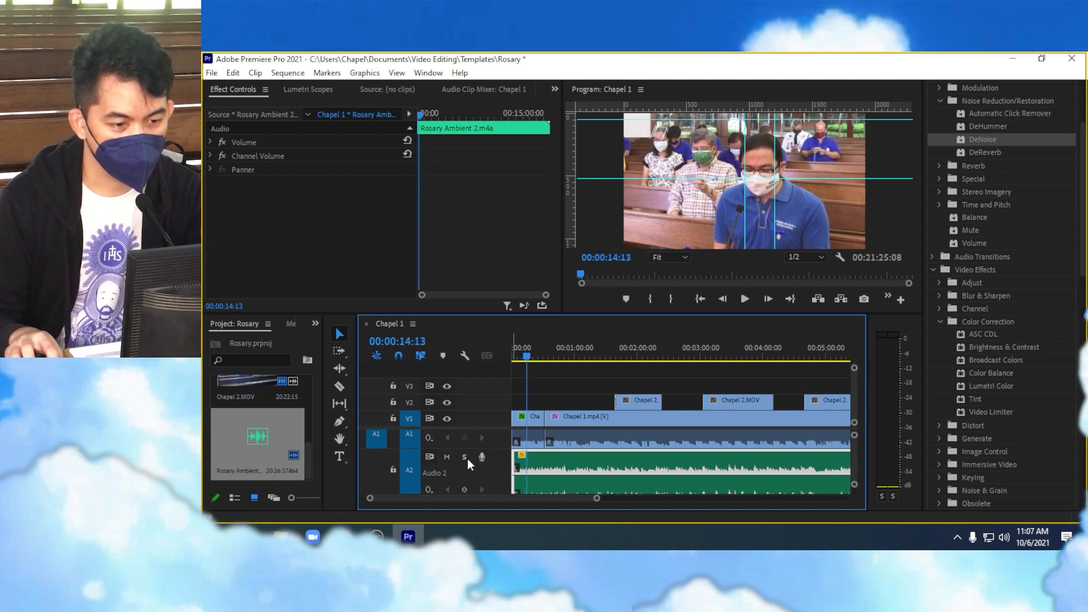
- Move the Rosary Ambient 2.m4a clip slightly later on track A2 and play the opening to check its sync
drag(597, 498, 549, 511)
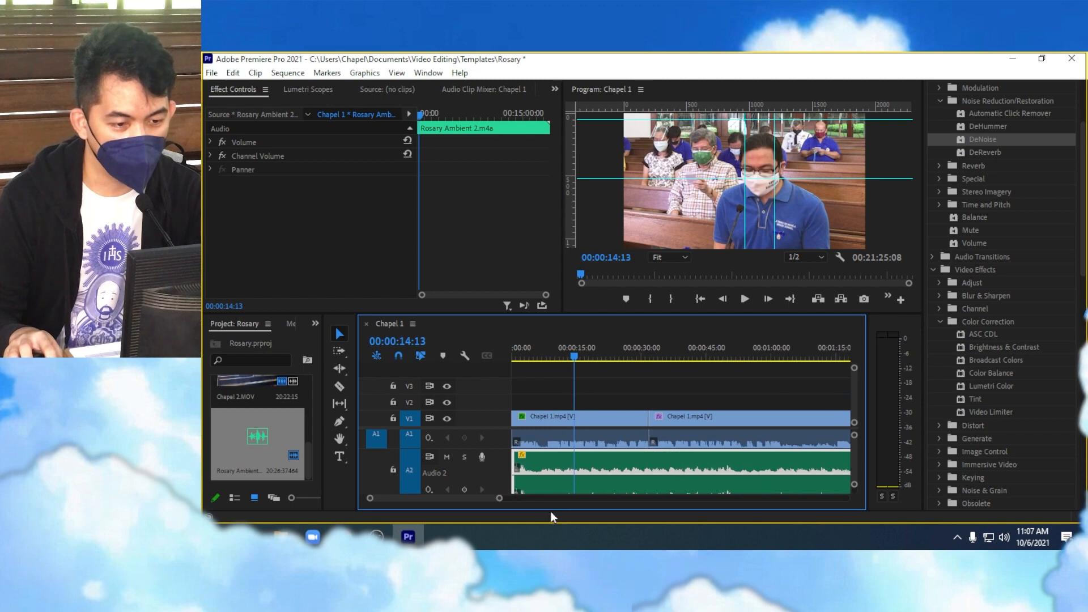
drag(550, 456, 563, 454)
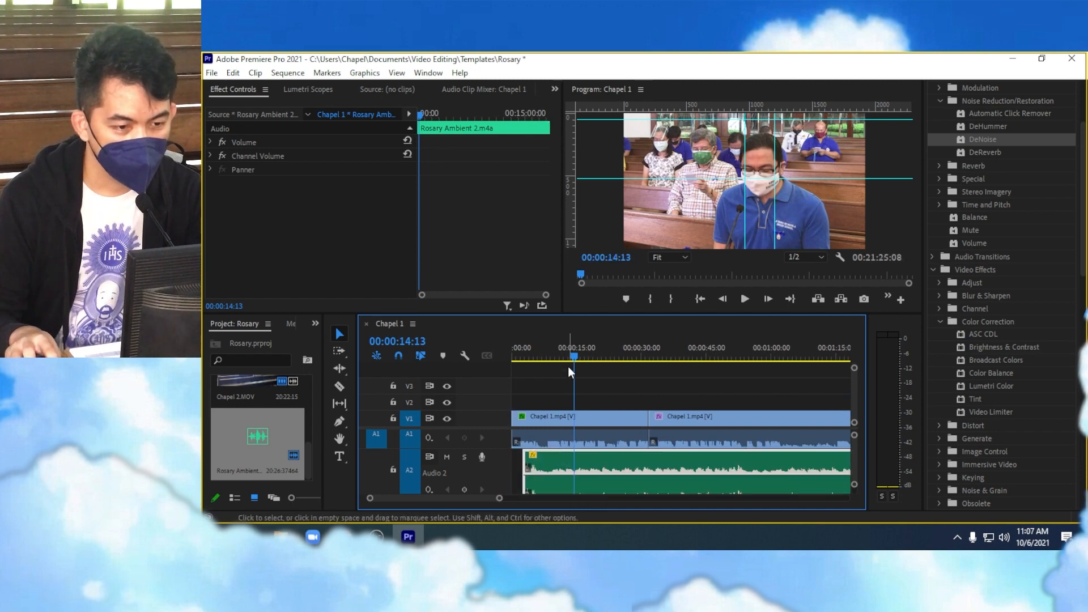
click(542, 365)
key(space)
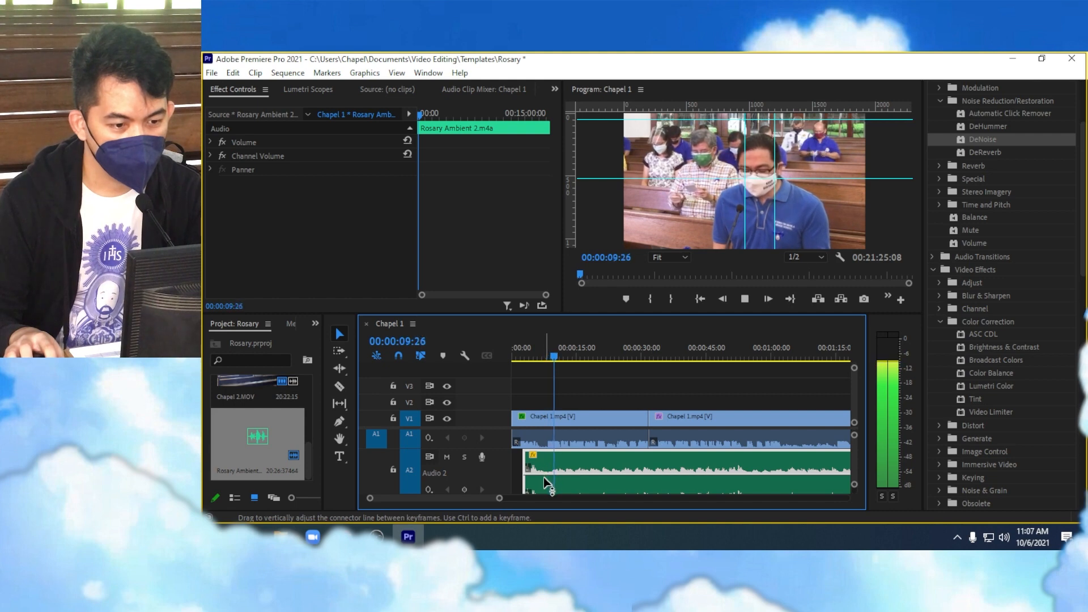
key(space)
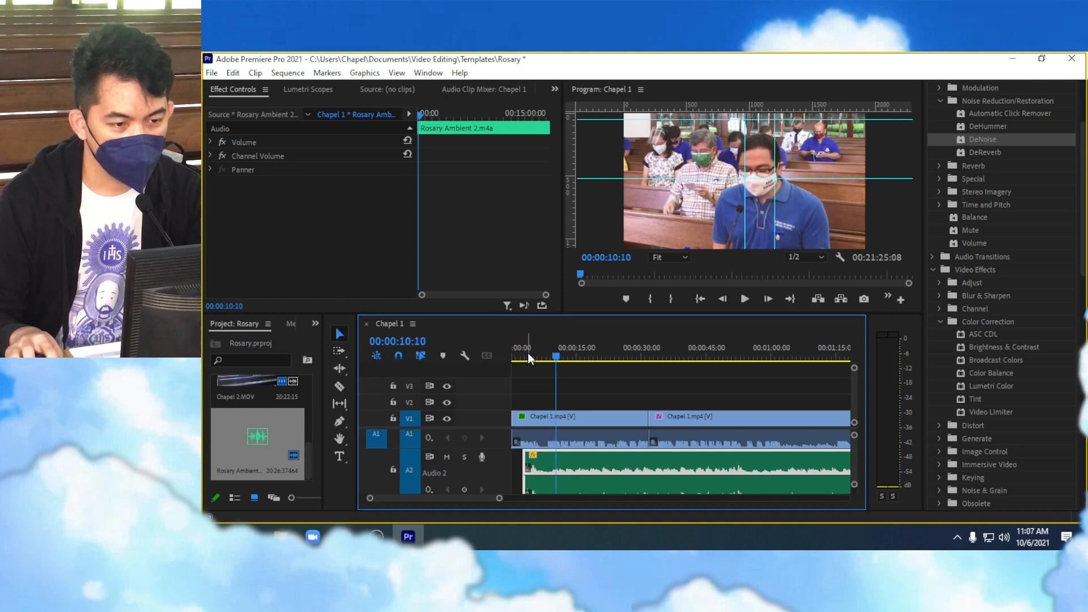
- With snapping off, nudge the Rosary Ambient 2.m4a clip slightly earlier, turn snapping back on, and place the playhead at 00:00:01:24
key(Home)
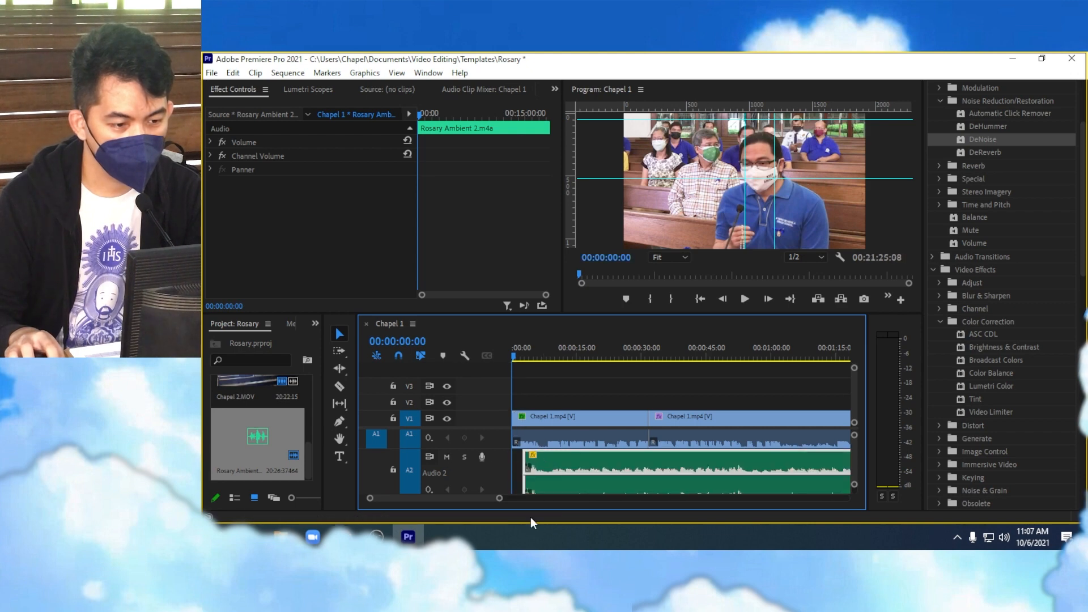
click(399, 355)
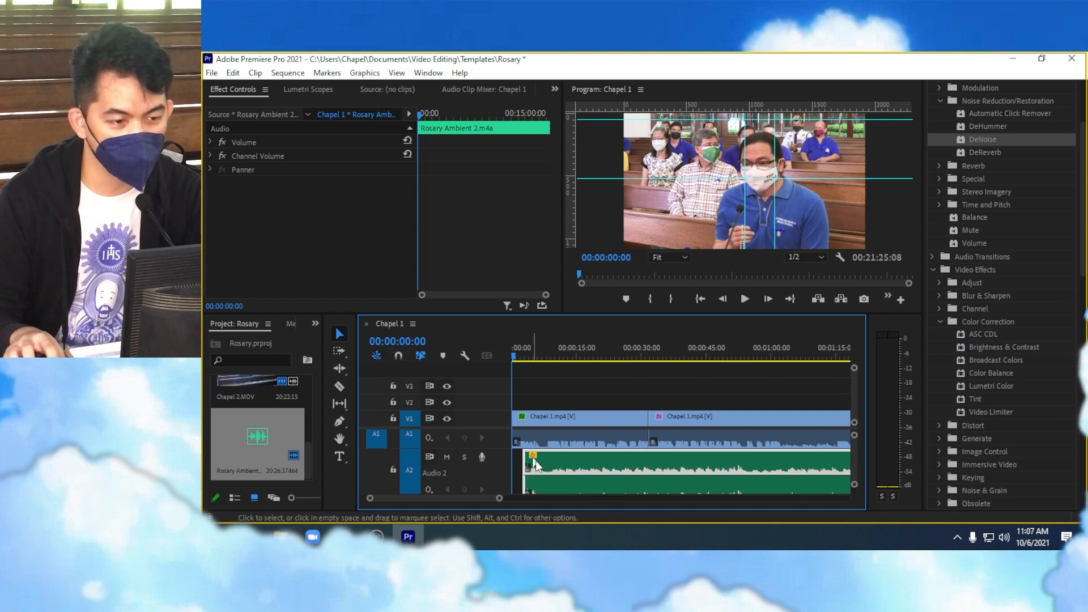
drag(541, 460, 538, 462)
drag(501, 498, 438, 498)
mouse_move(584, 470)
mouse_down()
mouse_move(566, 461)
mouse_move(575, 461)
mouse_up()
click(395, 356)
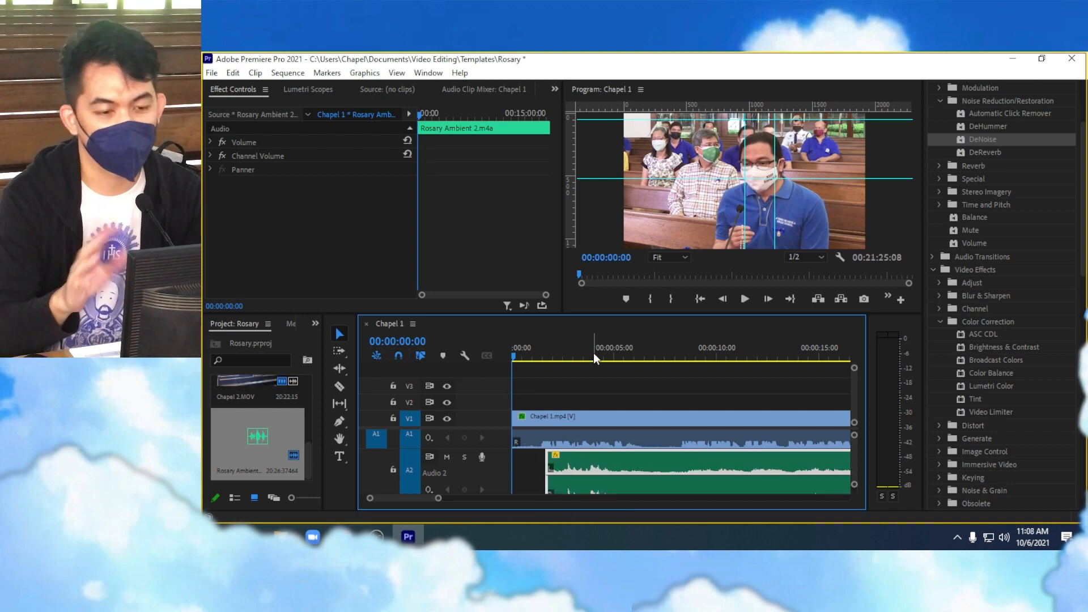
click(549, 367)
click(550, 352)
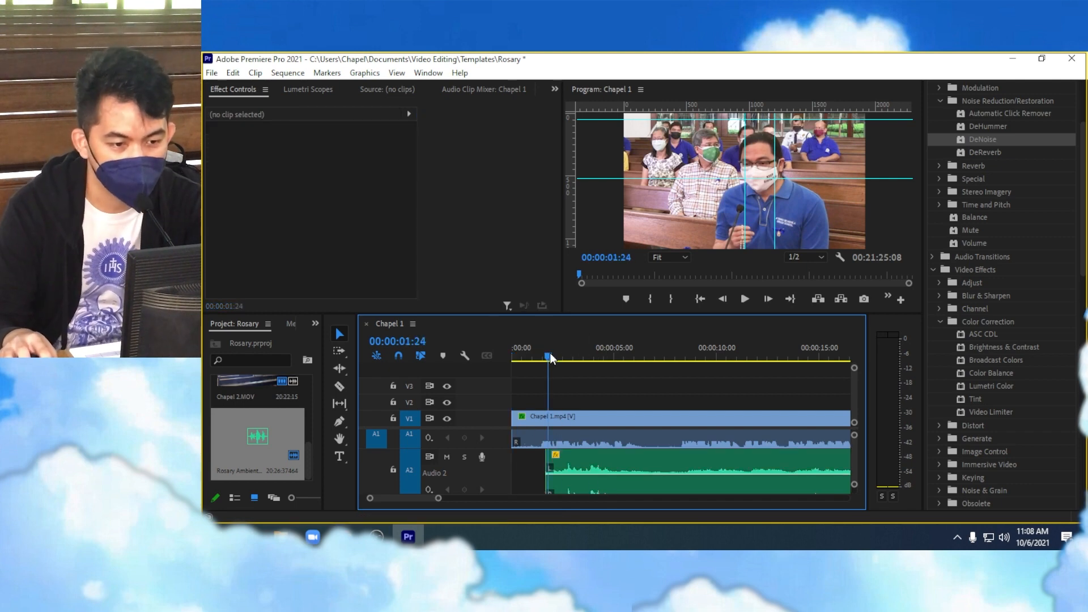
- Play the opening briefly from 00:00:01:24 to check sync, and move the Rosary Ambient 2.m4a clip slightly earlier on track A2
key(space)
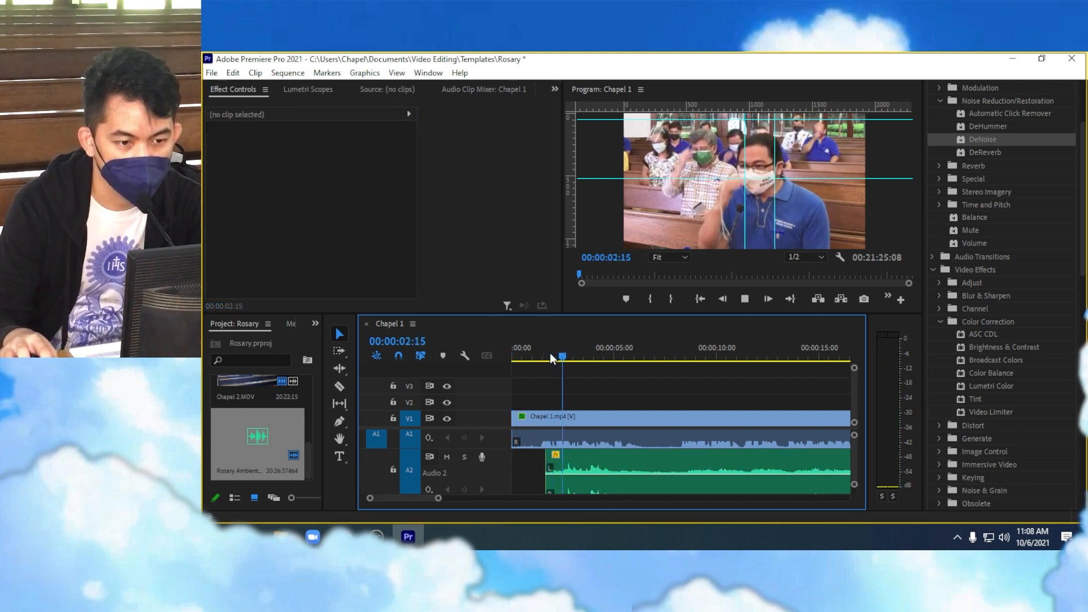
key(space)
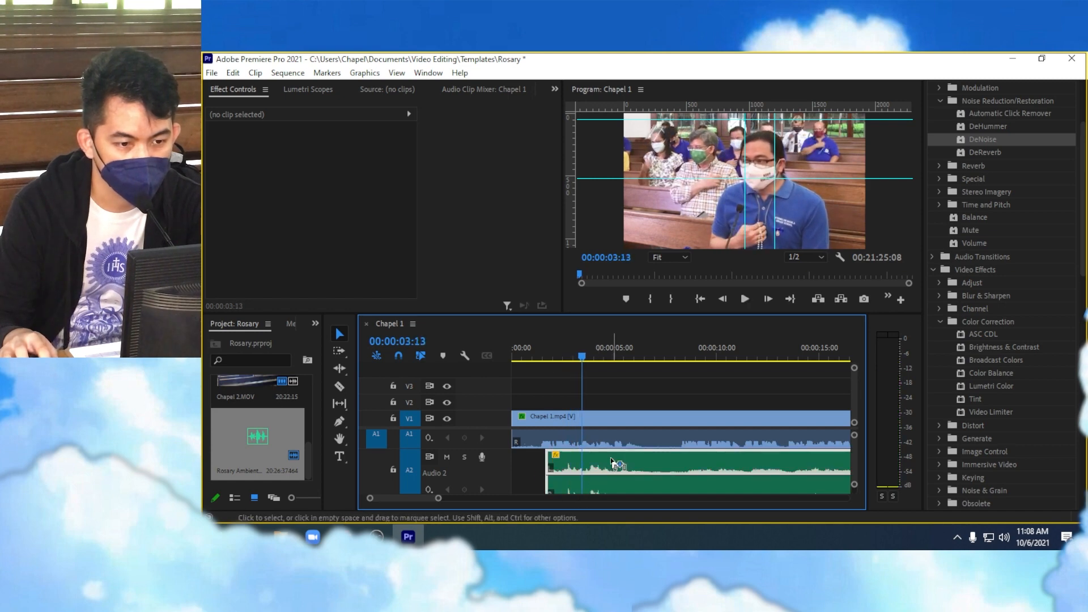
drag(589, 492, 579, 491)
- Solo track A2, play from near the start of the Rosary Ambient 2.m4a clip, and turn solo off during playback to compare both audio tracks
click(464, 457)
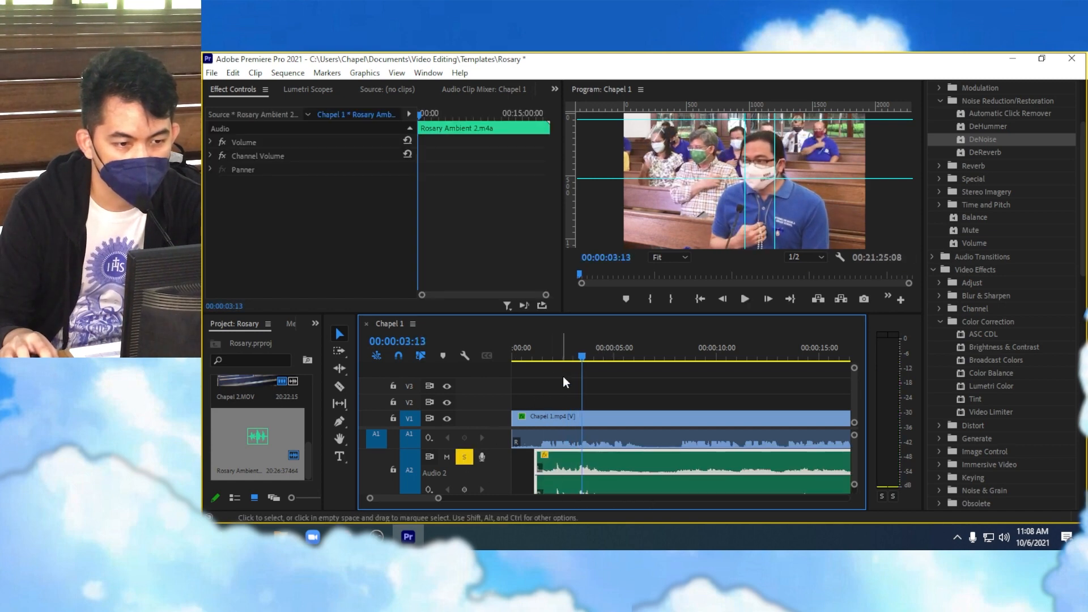
click(533, 349)
key(space)
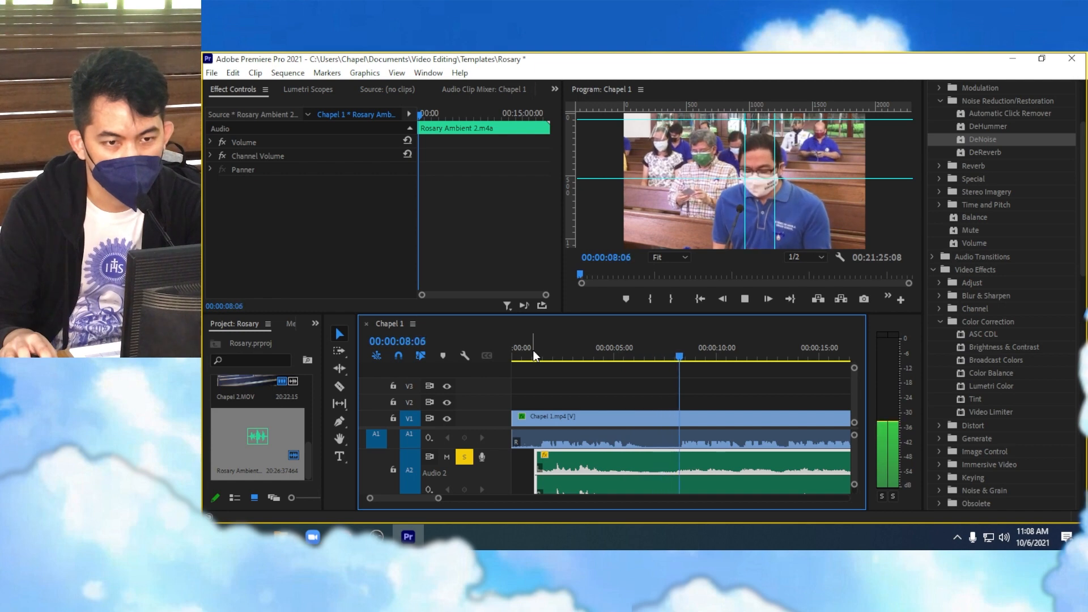
click(466, 457)
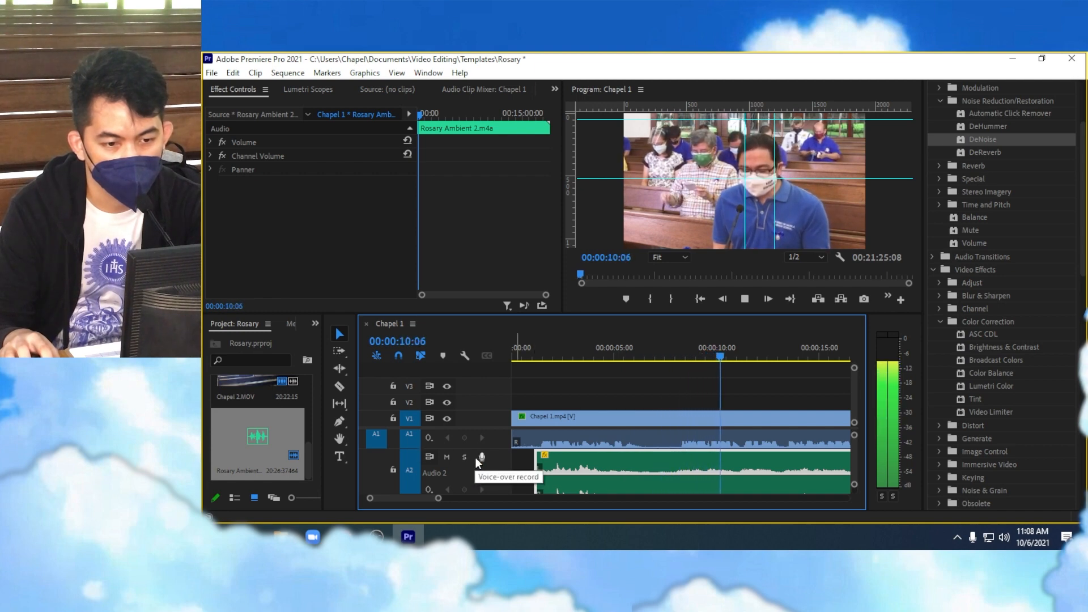
scroll(634, 487, down, 1)
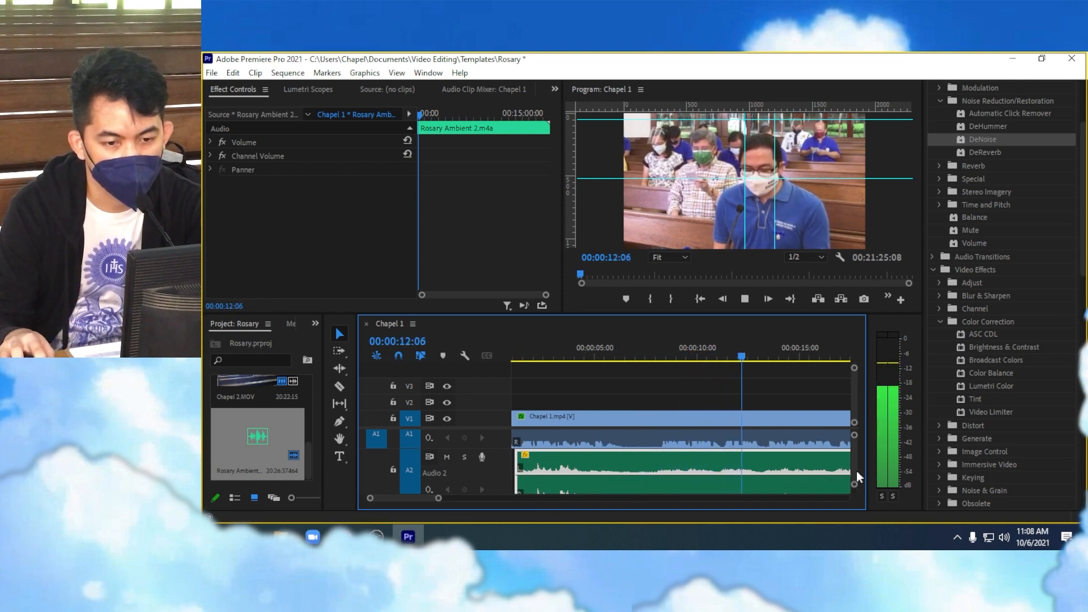
scroll(855, 476, down, 1)
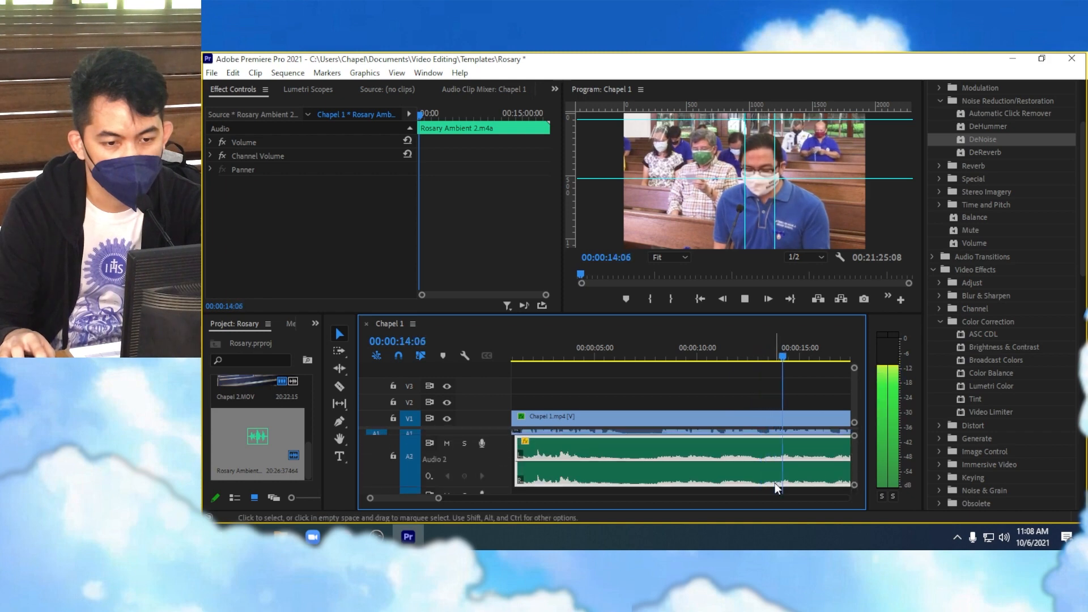
- Play the Chapel 1 sequence from about 14 to 42 seconds while checking the audio on the A1 and A2 tracks
scroll(856, 460, down, 1)
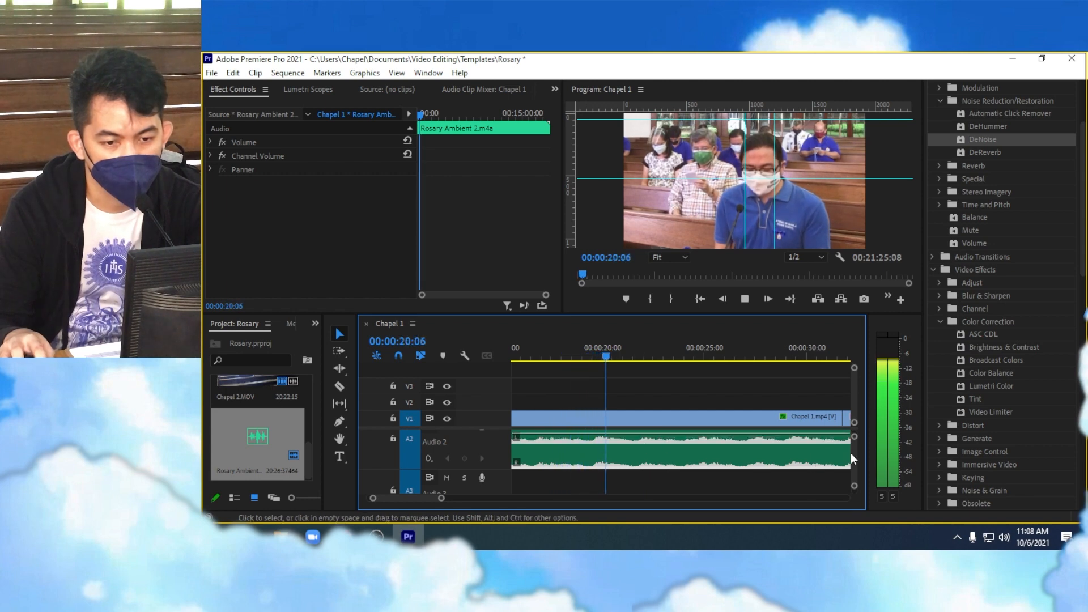
scroll(852, 451, up, 1)
key(space)
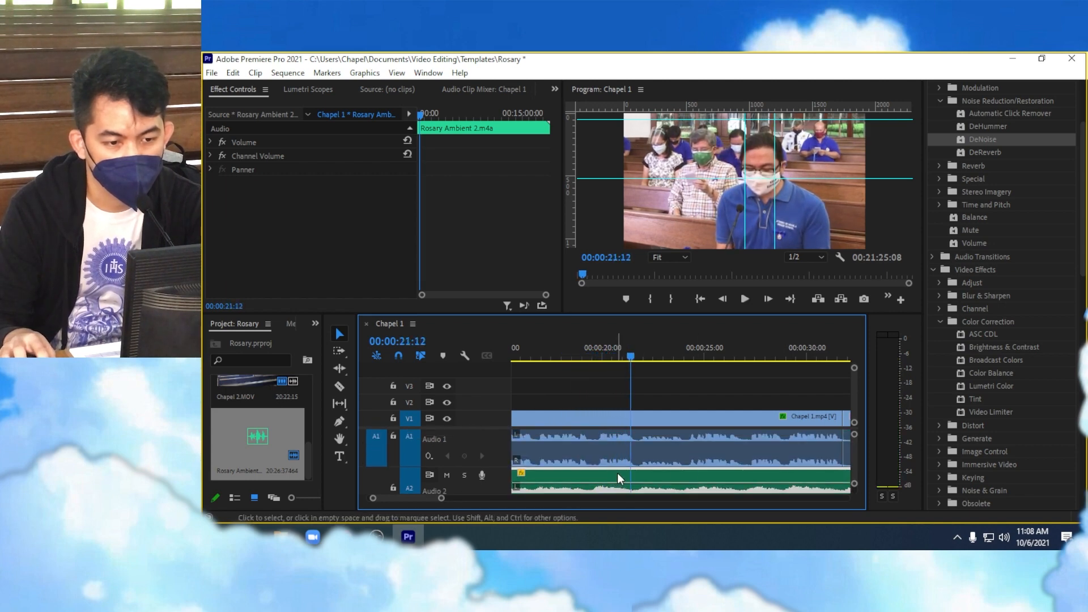
click(619, 474)
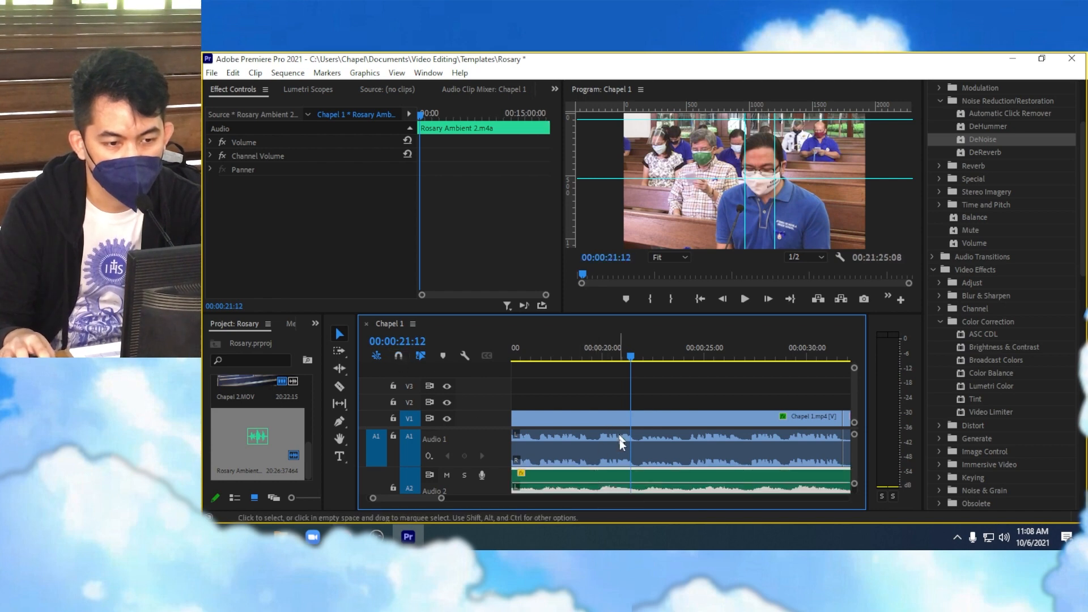
key(space)
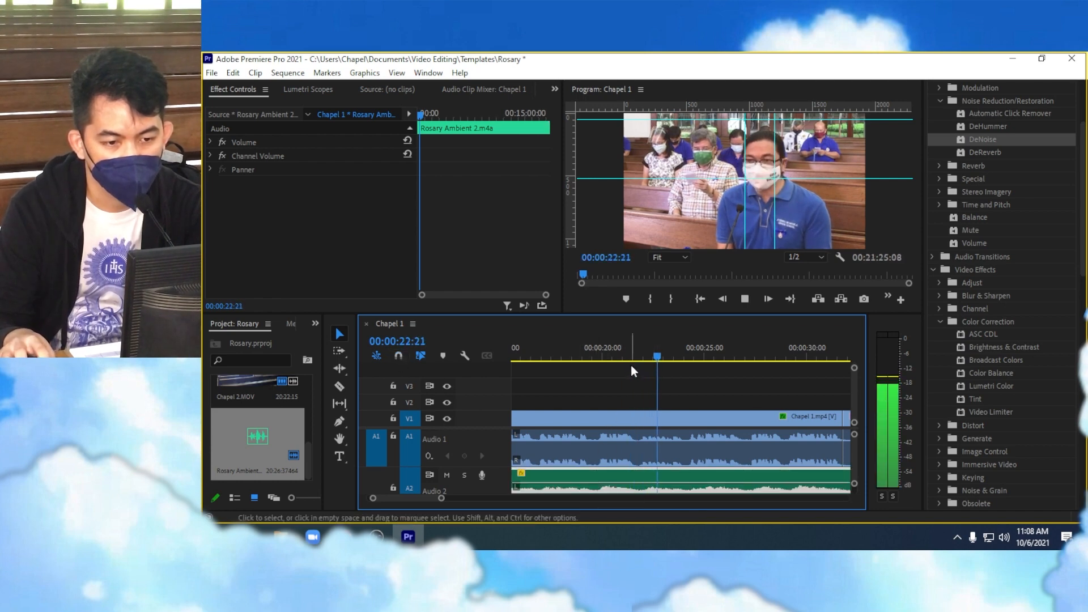
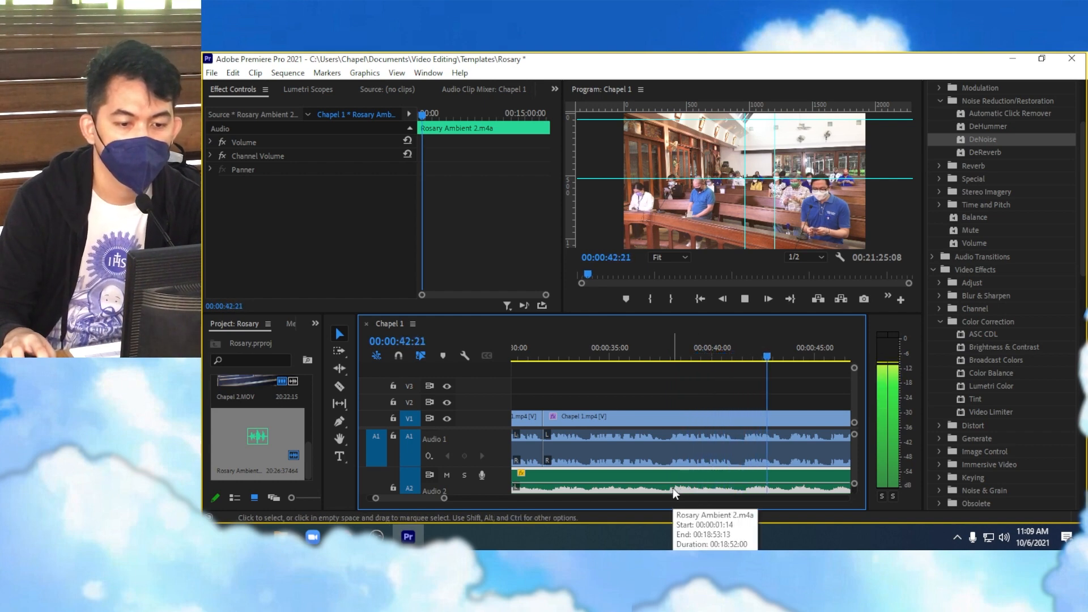
key(space)
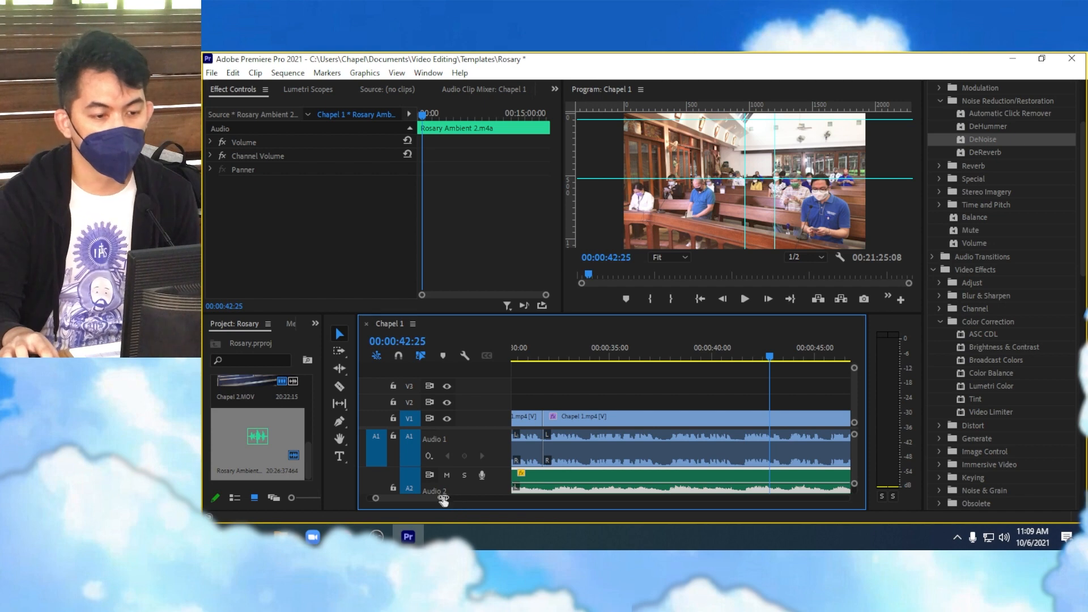
- Remove the off-centre vertical guide and the upper horizontal guide from the program preview, with the playhead on the Chapel 2.MOV clip
drag(445, 498, 520, 498)
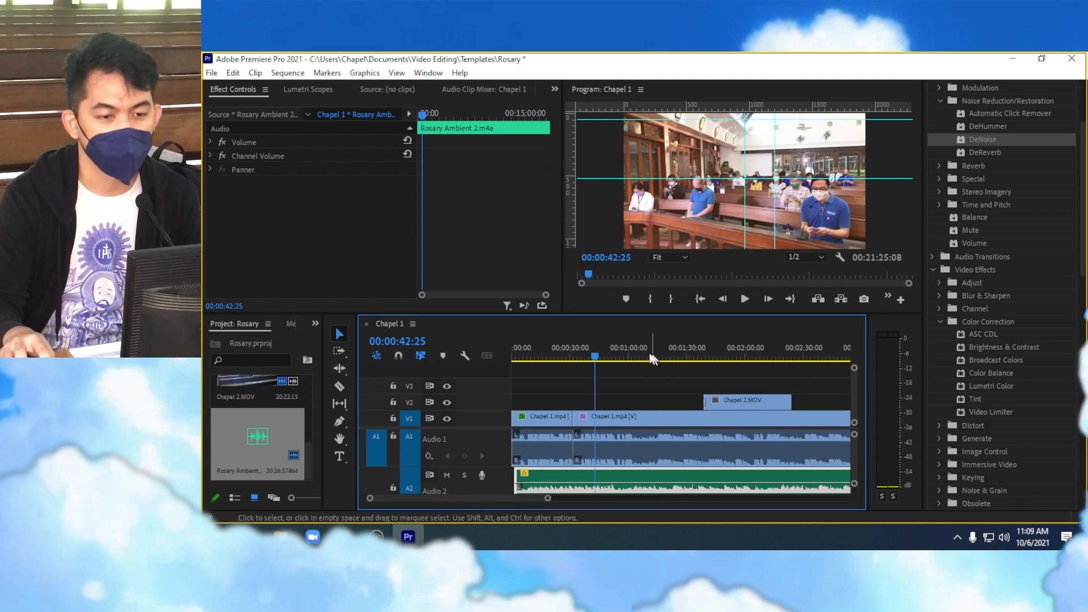
drag(607, 348, 723, 344)
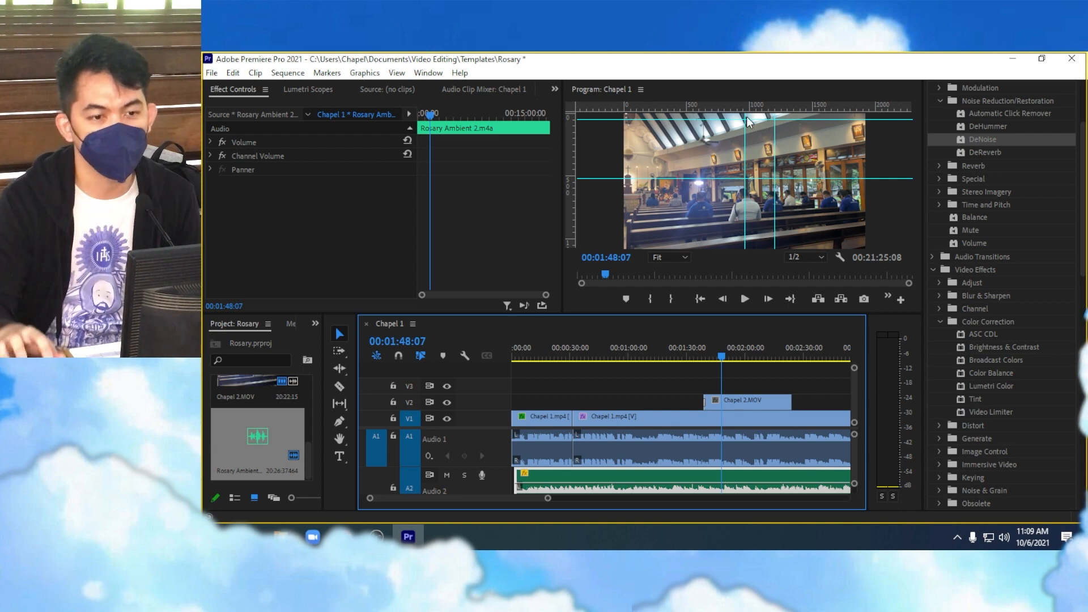
click(778, 147)
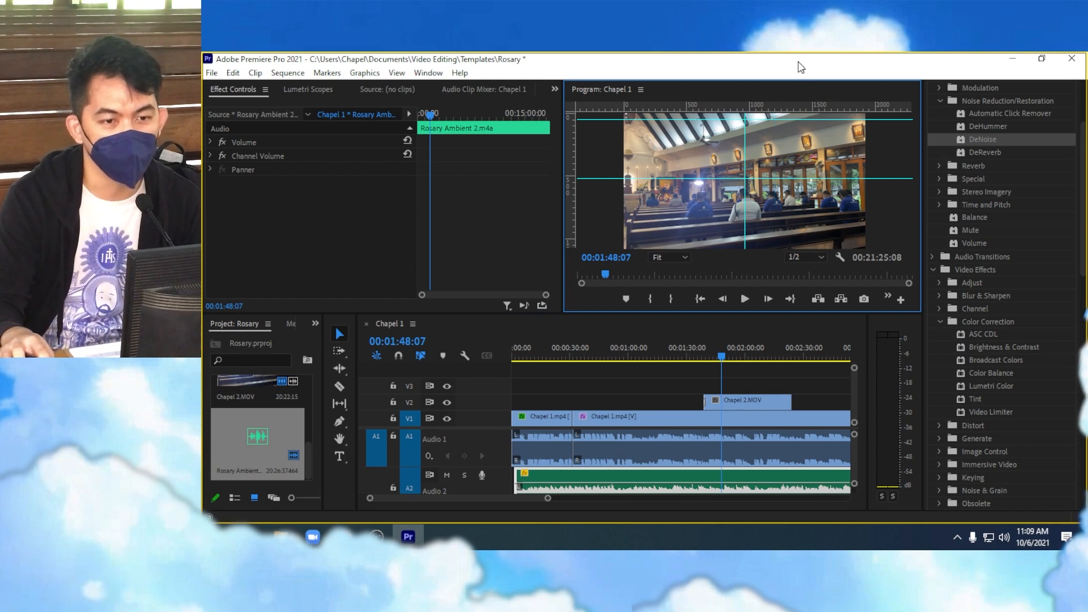
drag(736, 120, 728, 89)
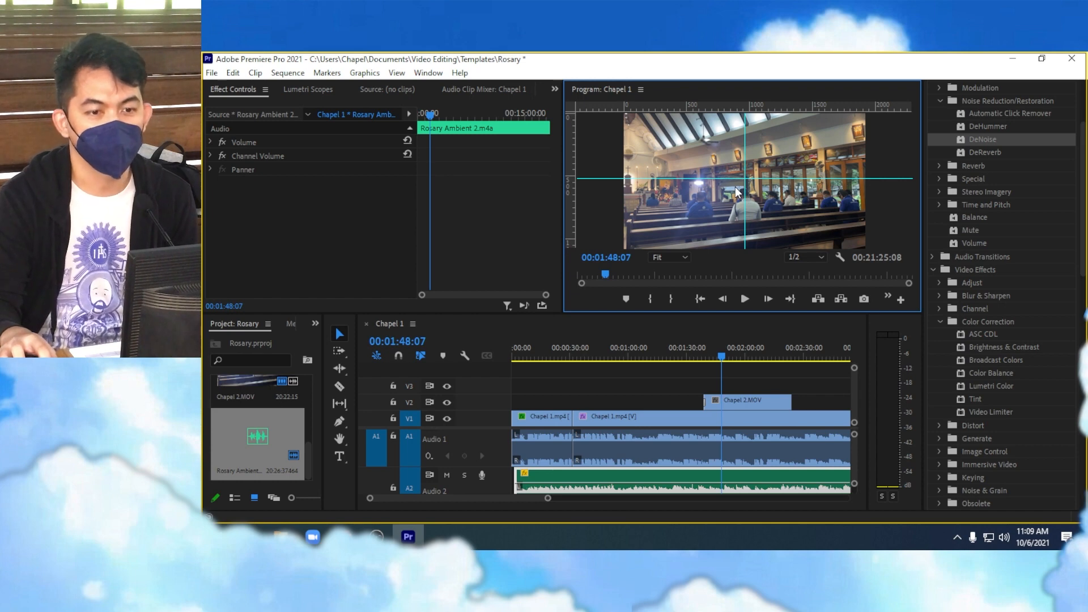
- Apply a Film Dissolve transition to the end of the first Chapel 2.MOV clip on V2
drag(727, 353, 753, 357)
key(space)
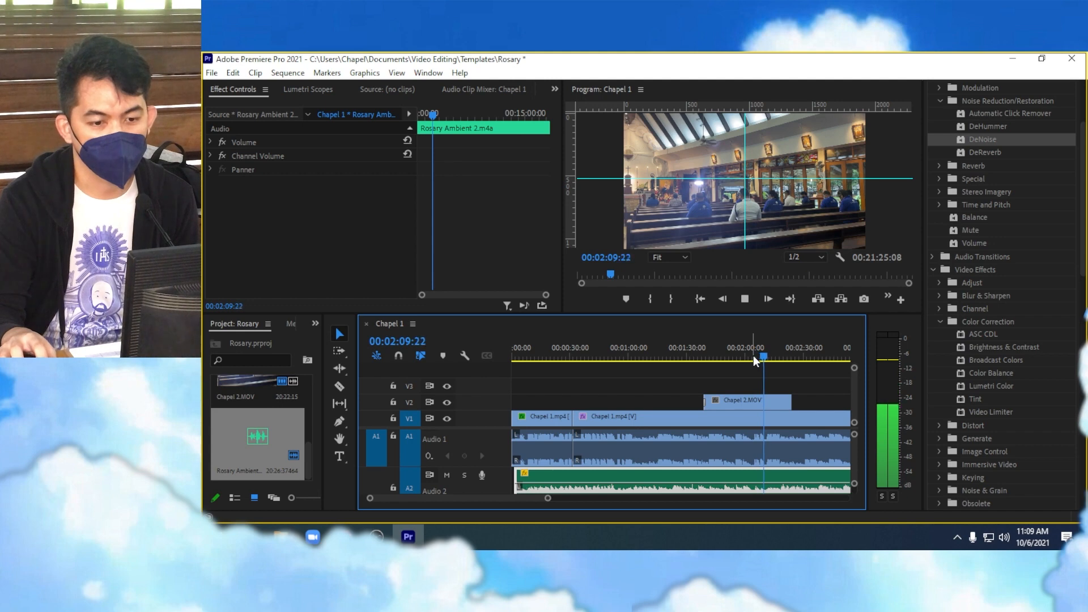
scroll(942, 427, down, 2)
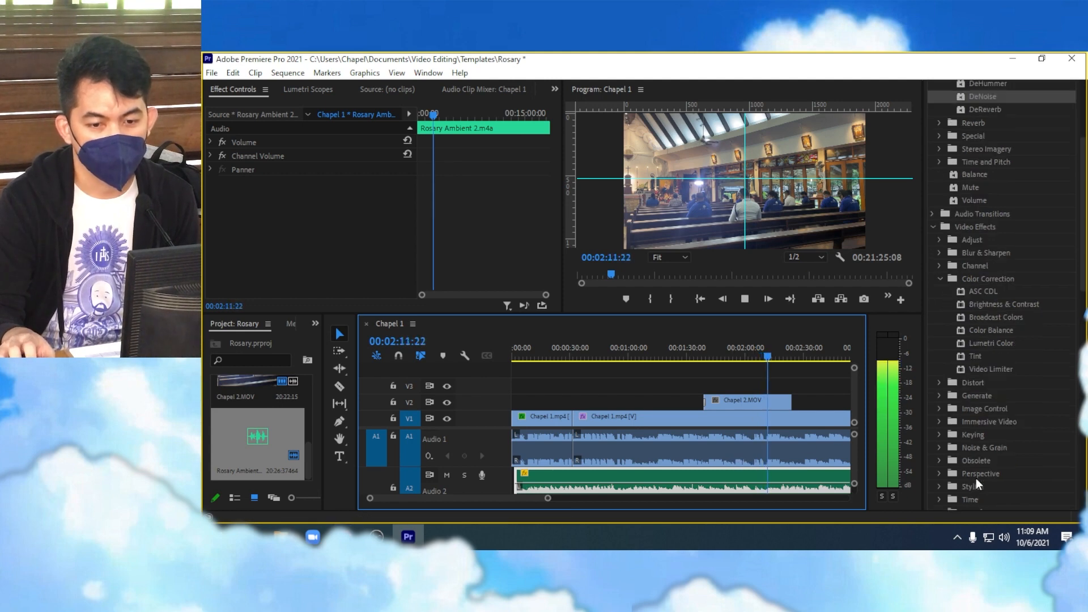
scroll(975, 471, down, 15)
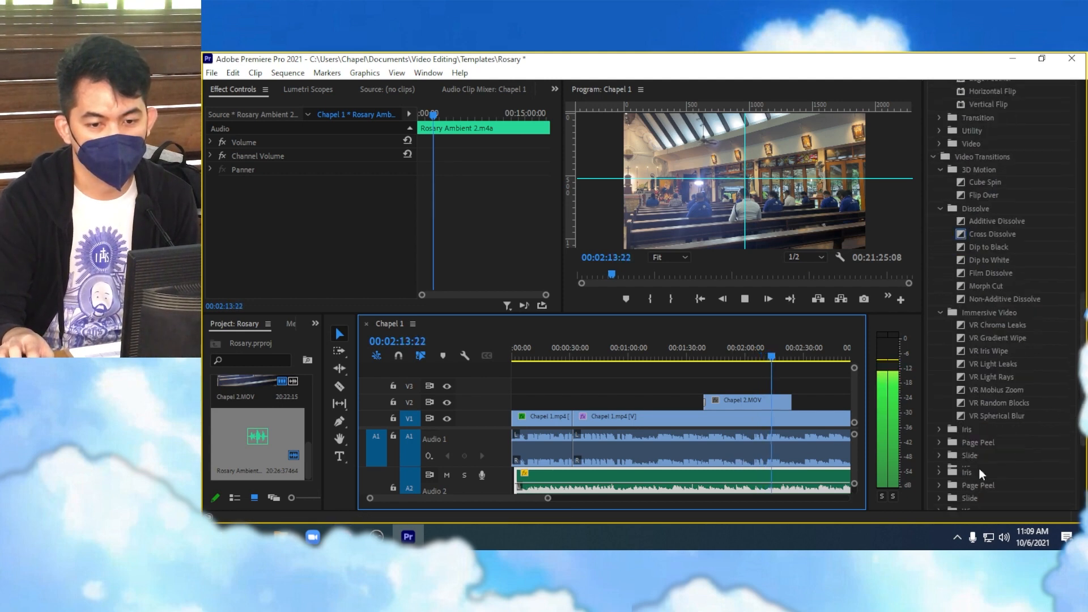
drag(986, 273, 790, 400)
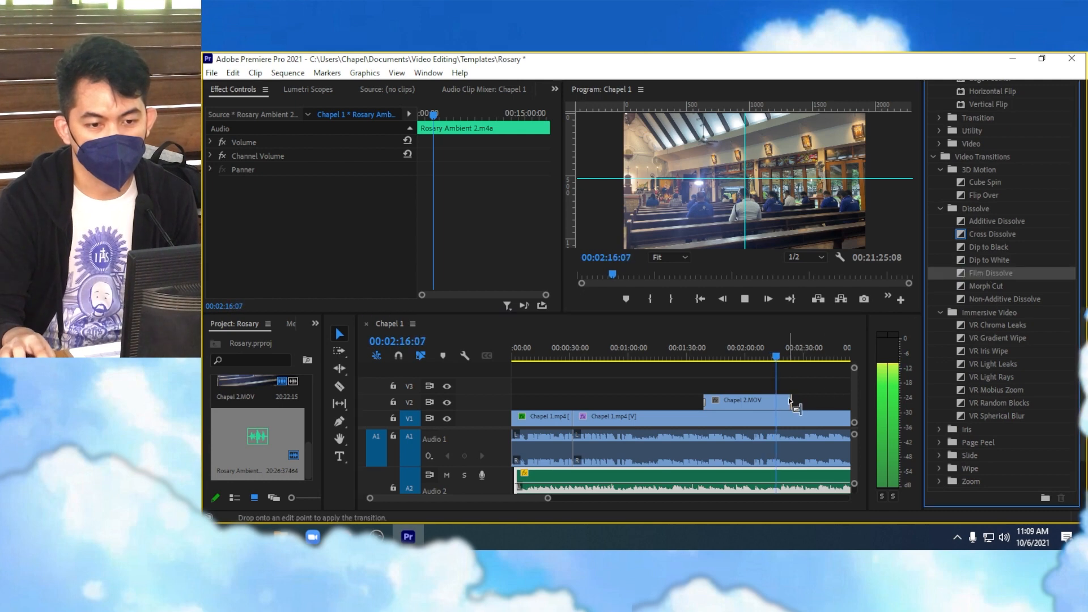
drag(781, 353, 753, 359)
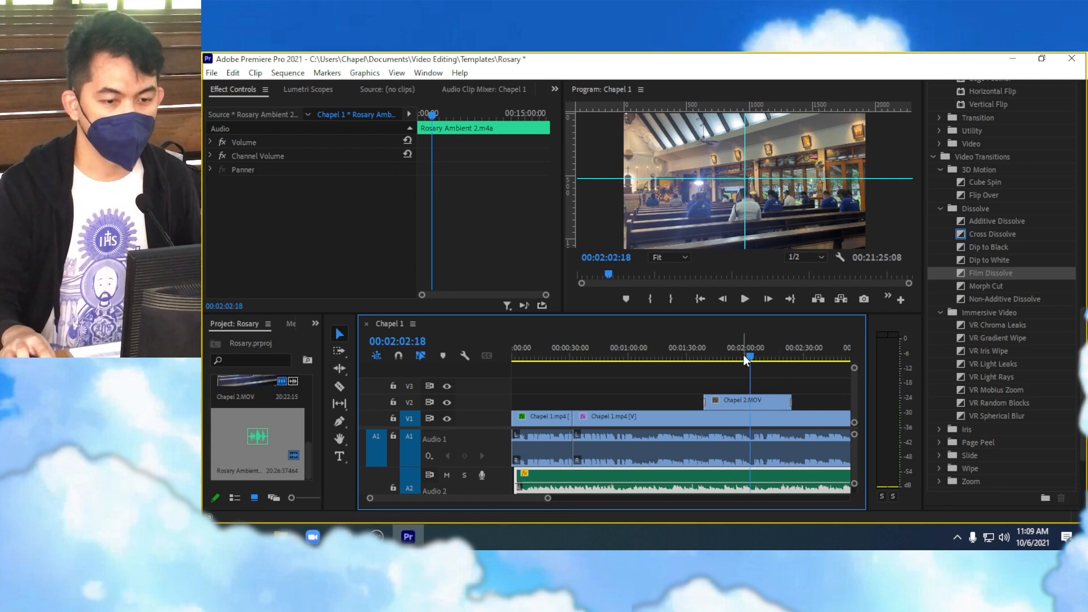
- Place the Chapel 1.mp4 footage from the project on V4, starting at about 30 seconds
drag(743, 355, 670, 359)
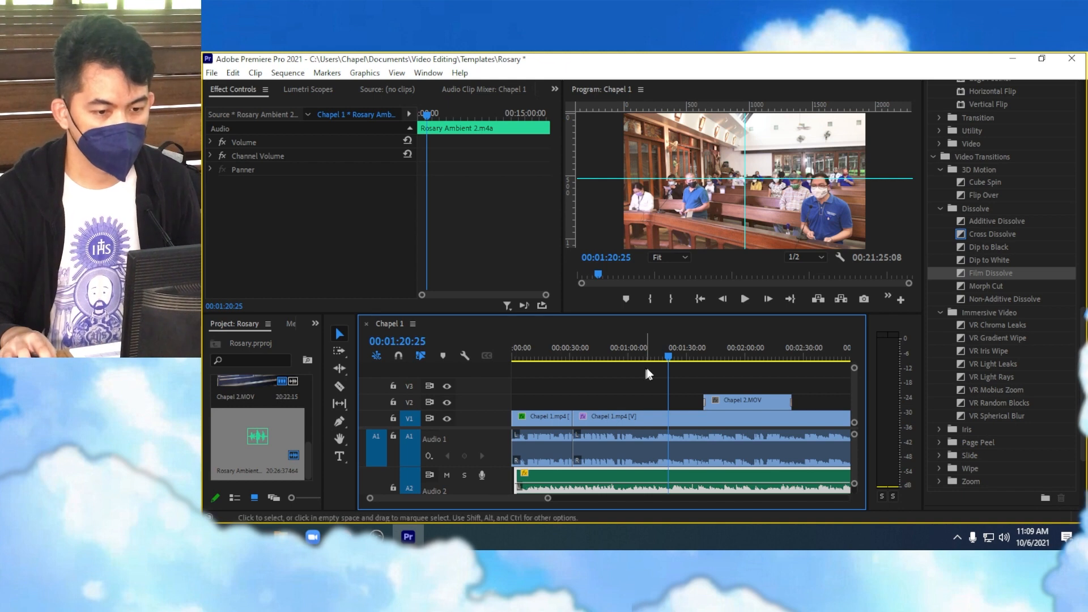
scroll(239, 425, up, 2)
scroll(238, 419, down, 1)
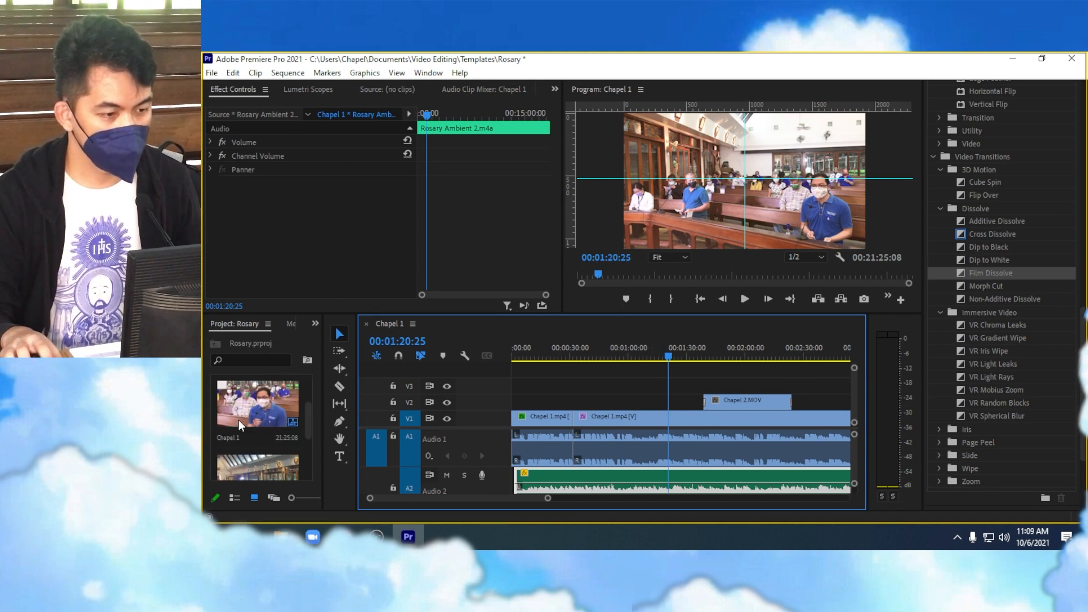
drag(238, 419, 249, 443)
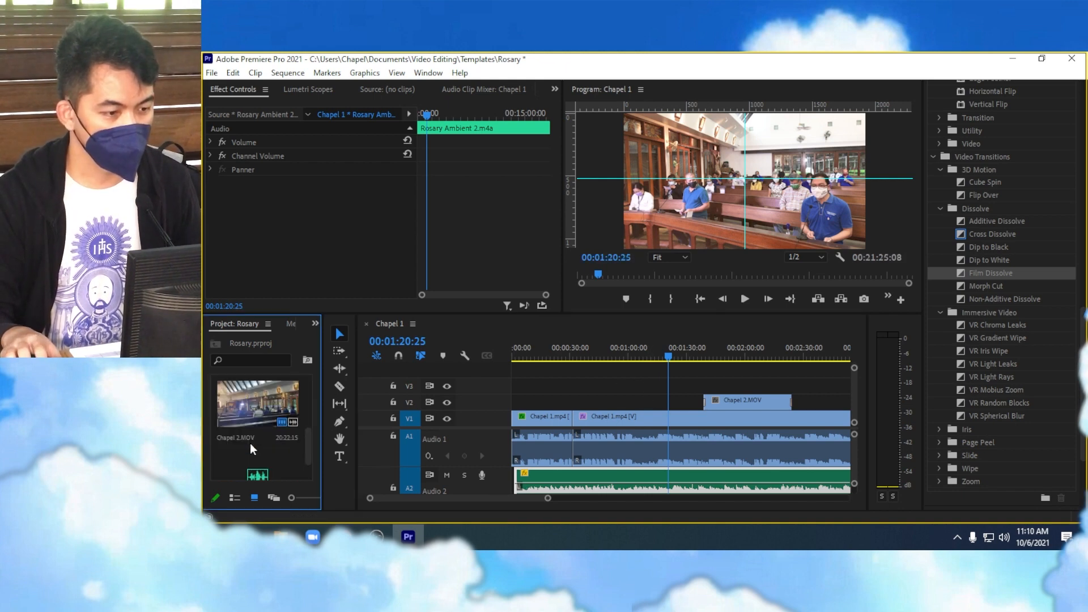
scroll(249, 433, down, 1)
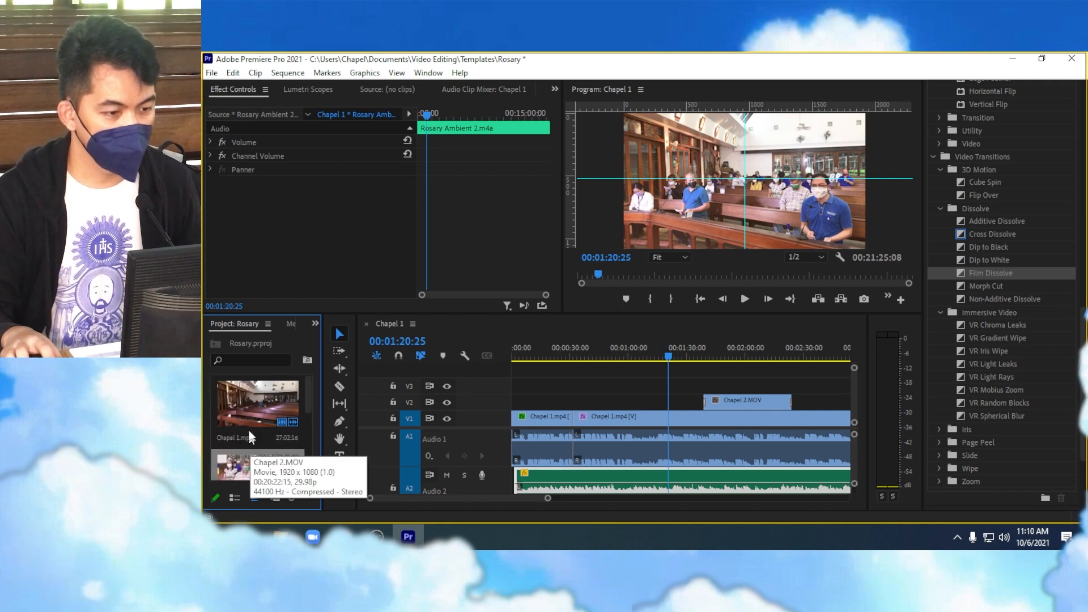
drag(246, 413, 593, 372)
- Unlink the new Chapel 1.mp4 clip and delete its audio from the A3 track
right_click(594, 371)
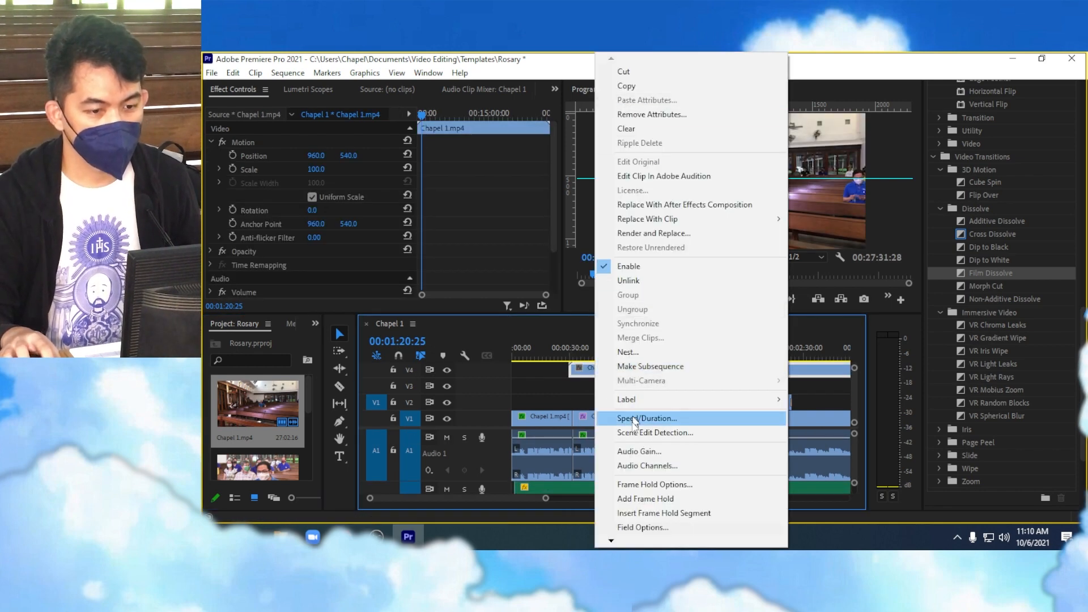
click(646, 281)
scroll(850, 454, down, 4)
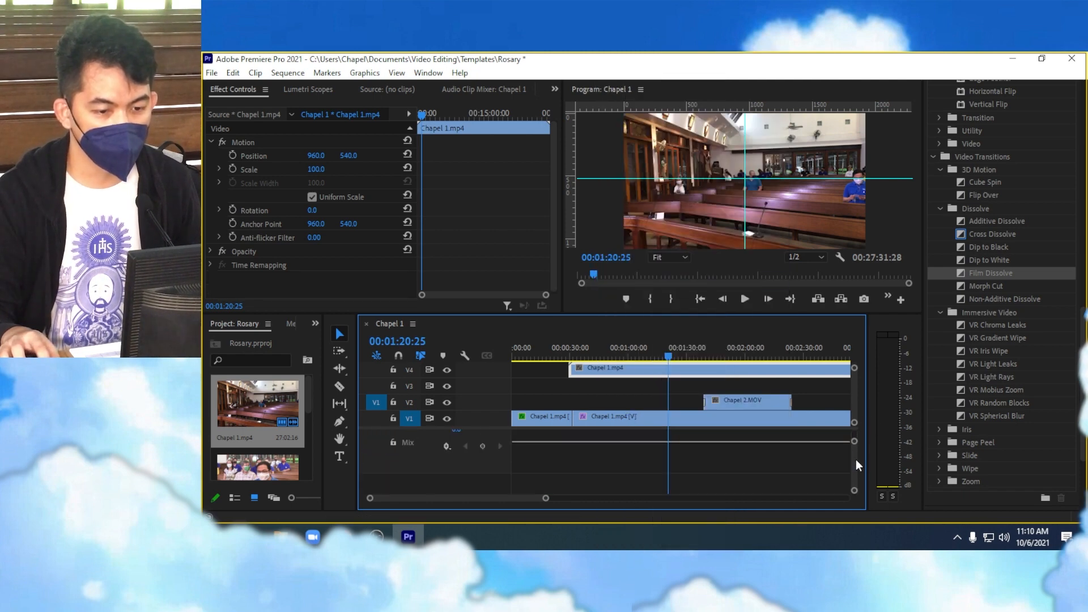
click(771, 462)
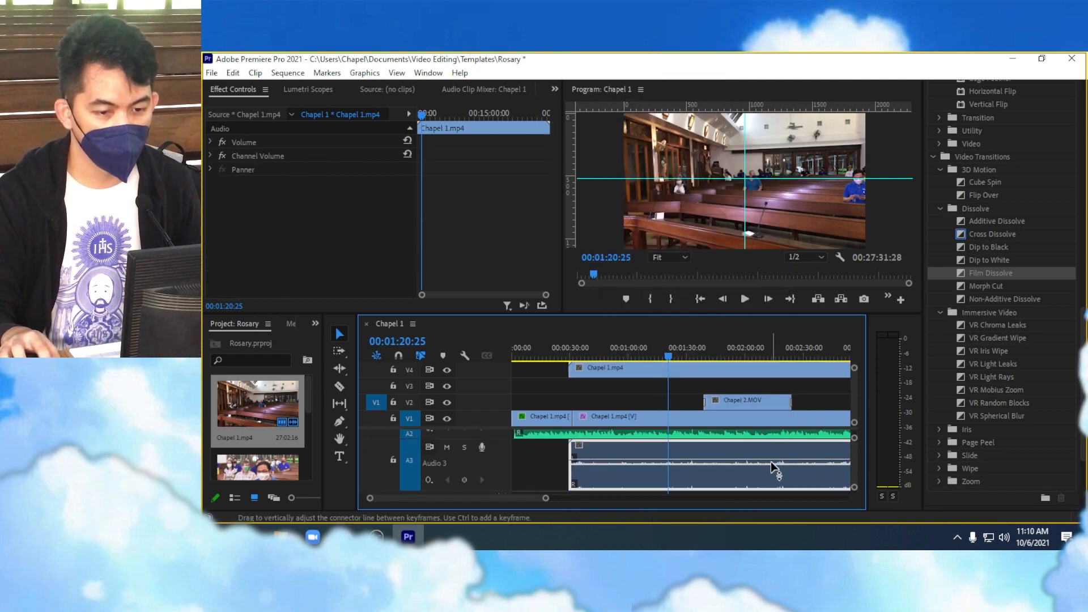
key(Delete)
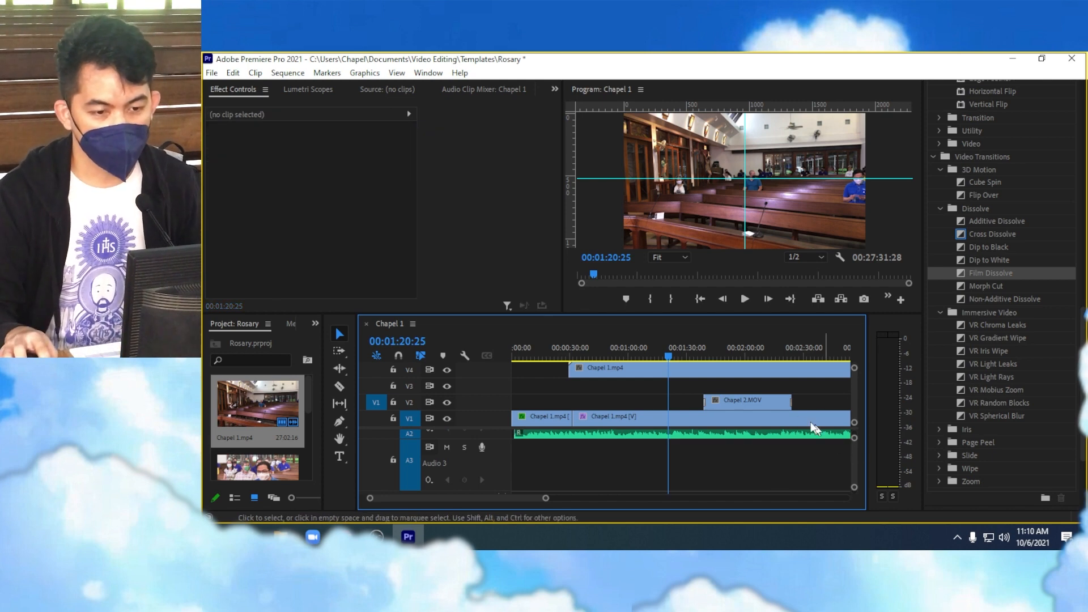
- Trim the start of the new Chapel 1.mp4 video clip and move it to V3, starting at about 00:01:50 above Chapel 2.MOV
click(749, 373)
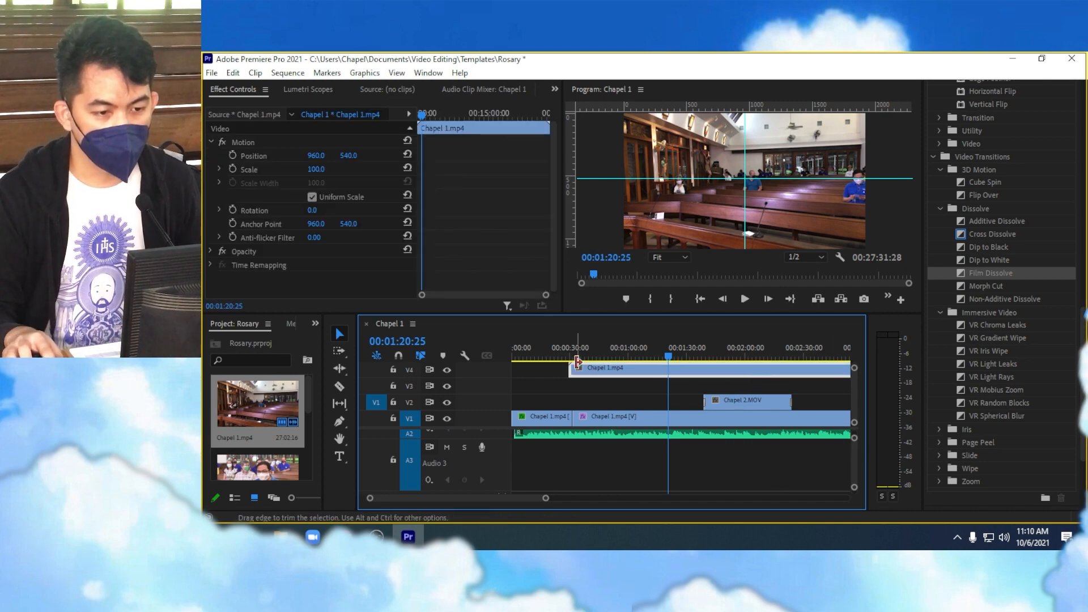
drag(570, 368, 656, 384)
click(662, 355)
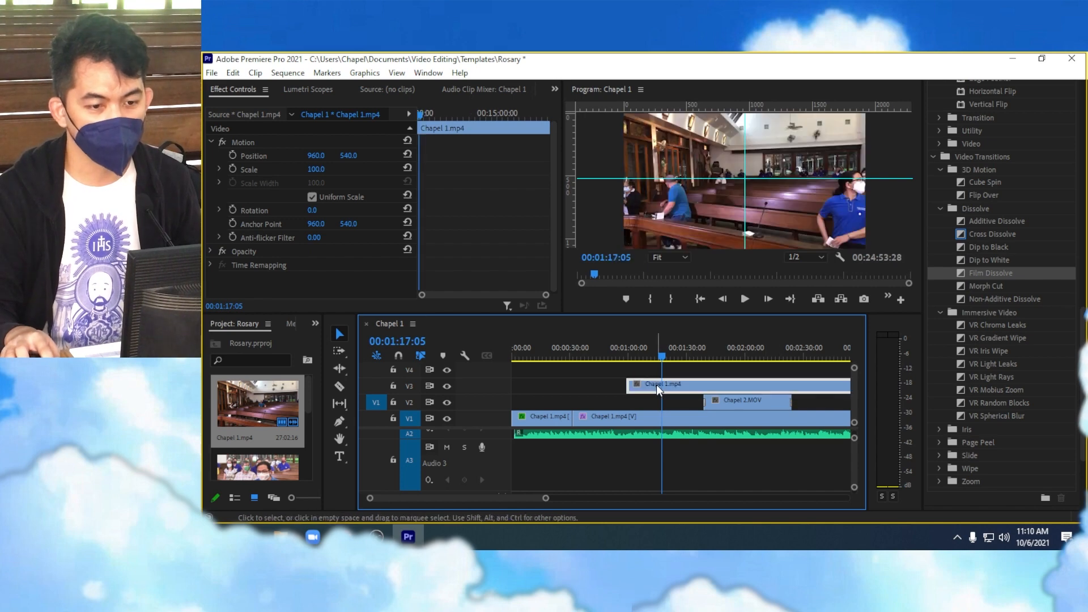
click(706, 355)
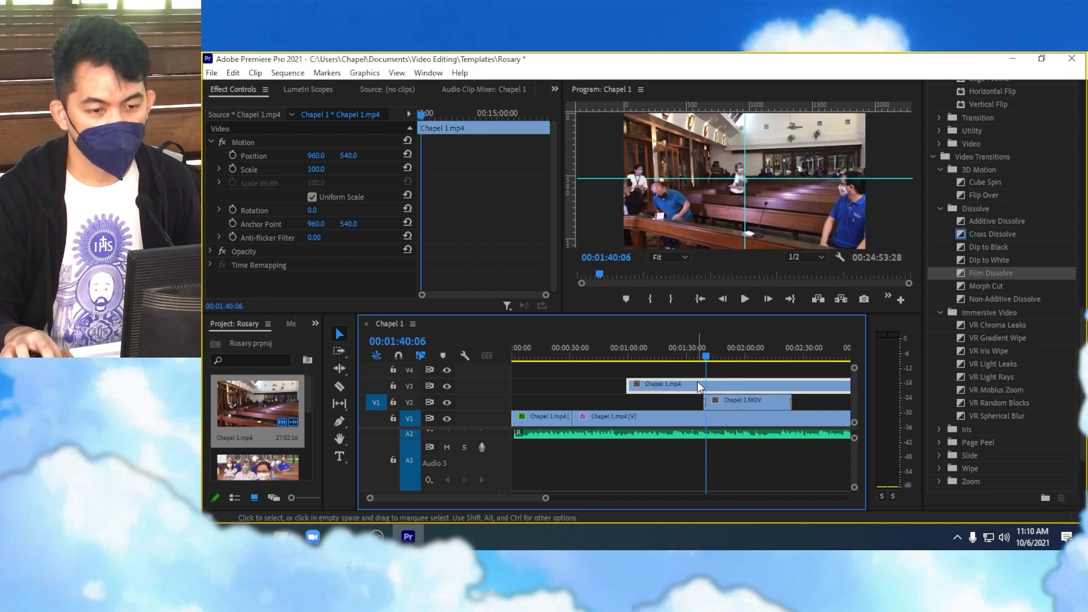
drag(697, 382, 757, 383)
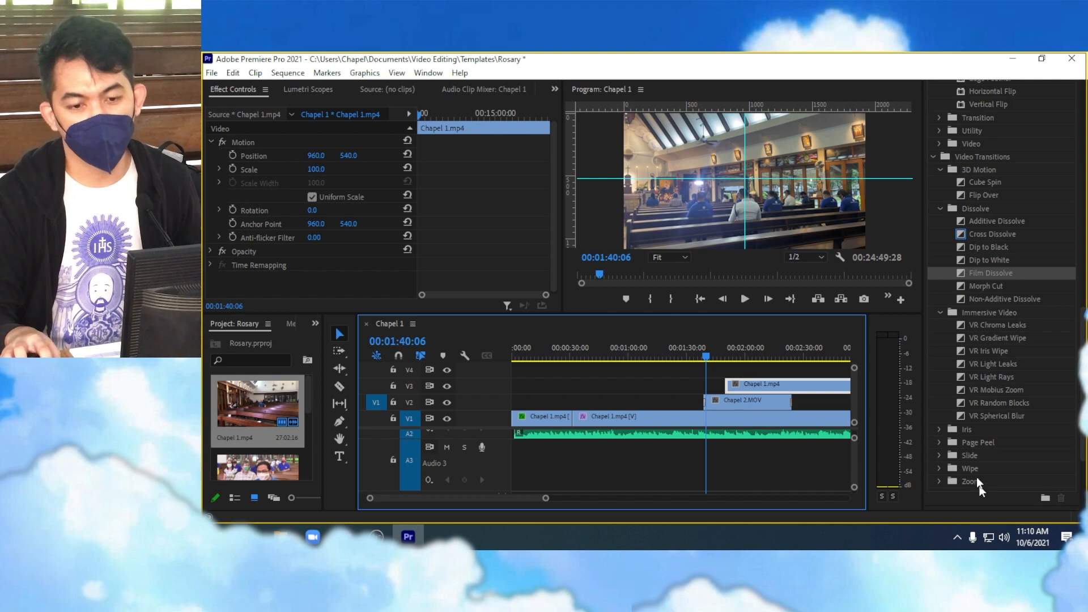
- Check the sequence at 00:02:02:18 and shift the V3 Chapel 1.mp4 clip to start at about 00:01:58
click(751, 354)
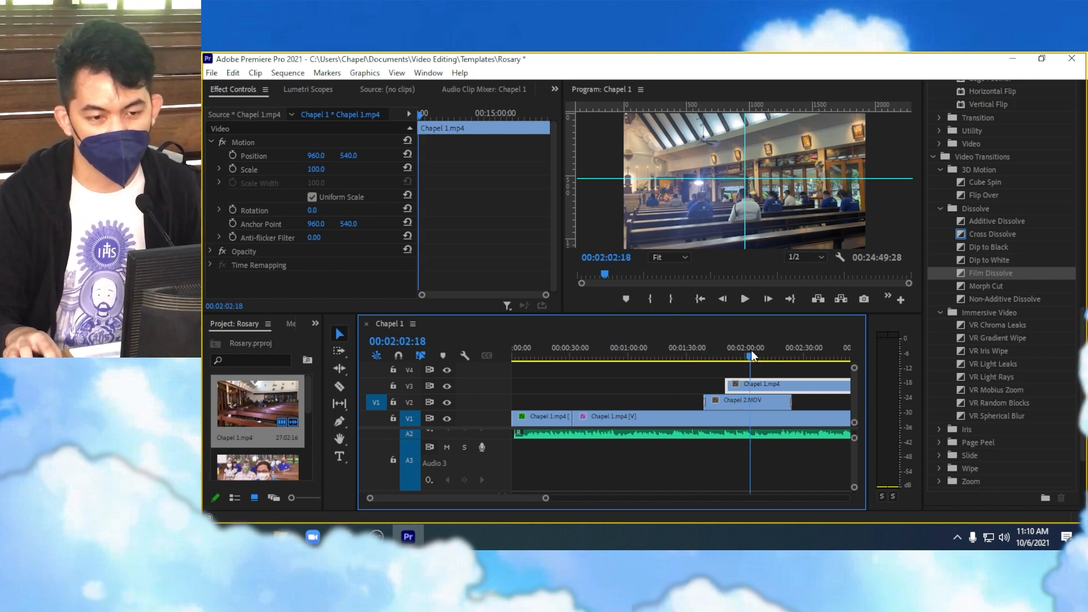
drag(734, 386, 661, 390)
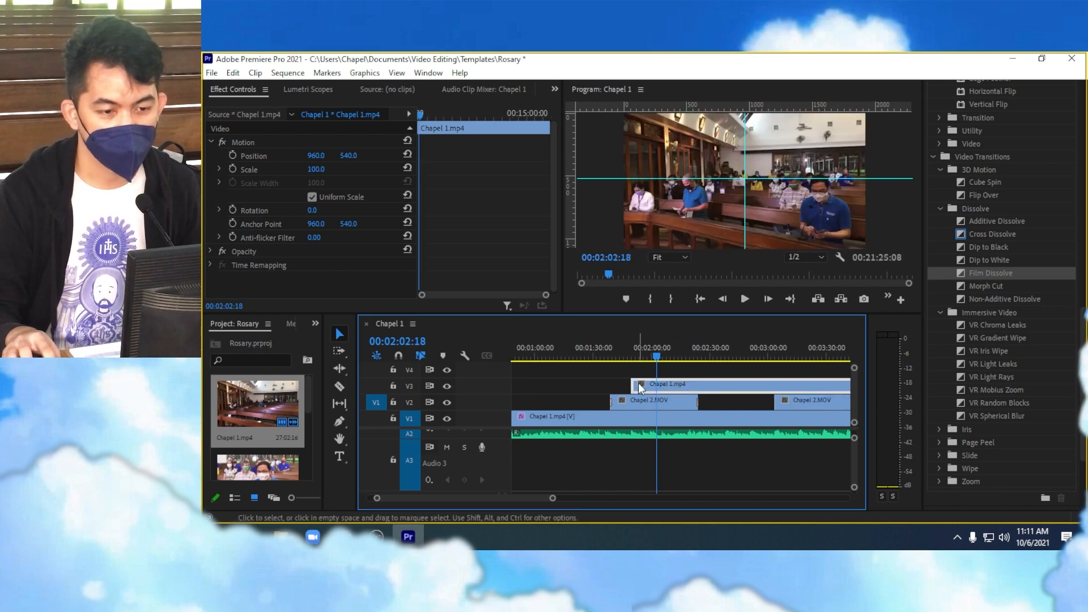
mouse_move(660, 385)
mouse_down()
mouse_move(809, 397)
mouse_move(675, 389)
mouse_up()
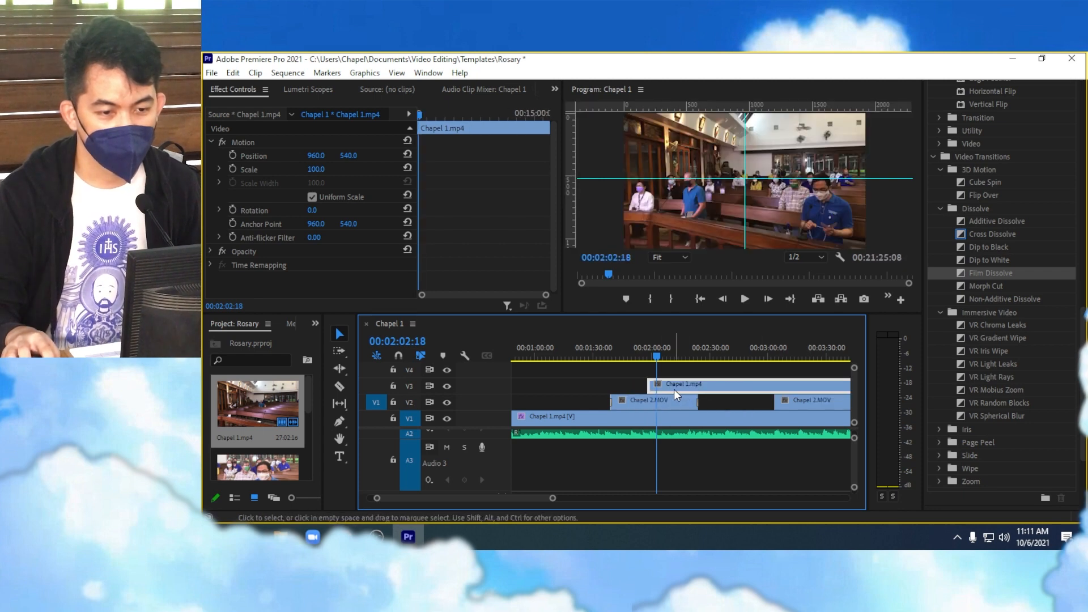
- Copy the Lumetri Color effect from the V1 Chapel 1.mp4 clip and paste it onto the V3 Chapel 1.mp4 clip
click(602, 418)
right_click(274, 280)
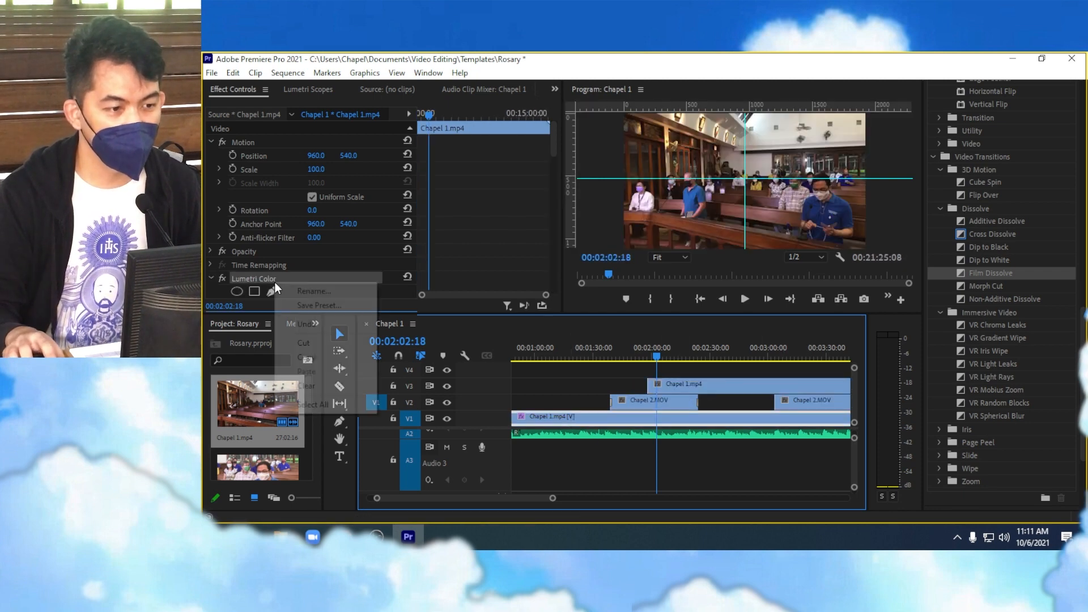
click(339, 357)
click(689, 390)
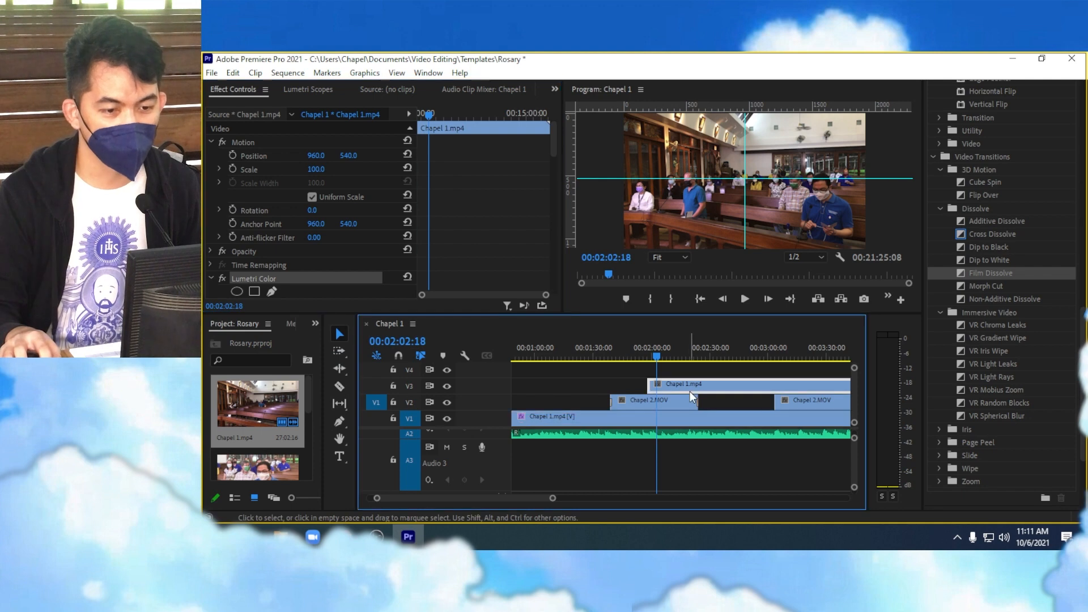
right_click(356, 272)
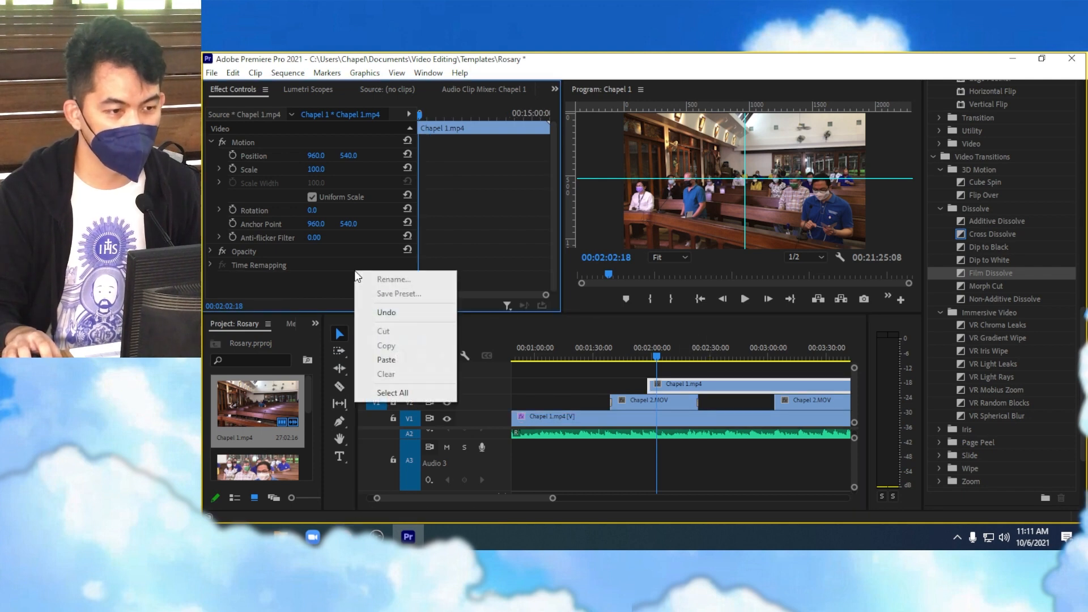
click(387, 360)
scroll(312, 284, down, 2)
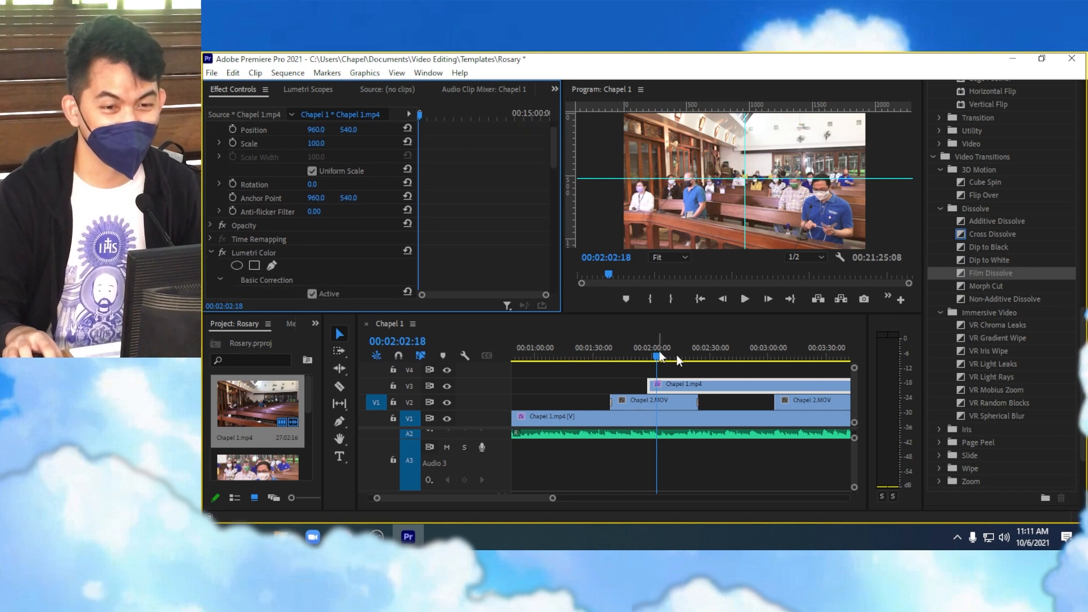
drag(659, 353, 770, 347)
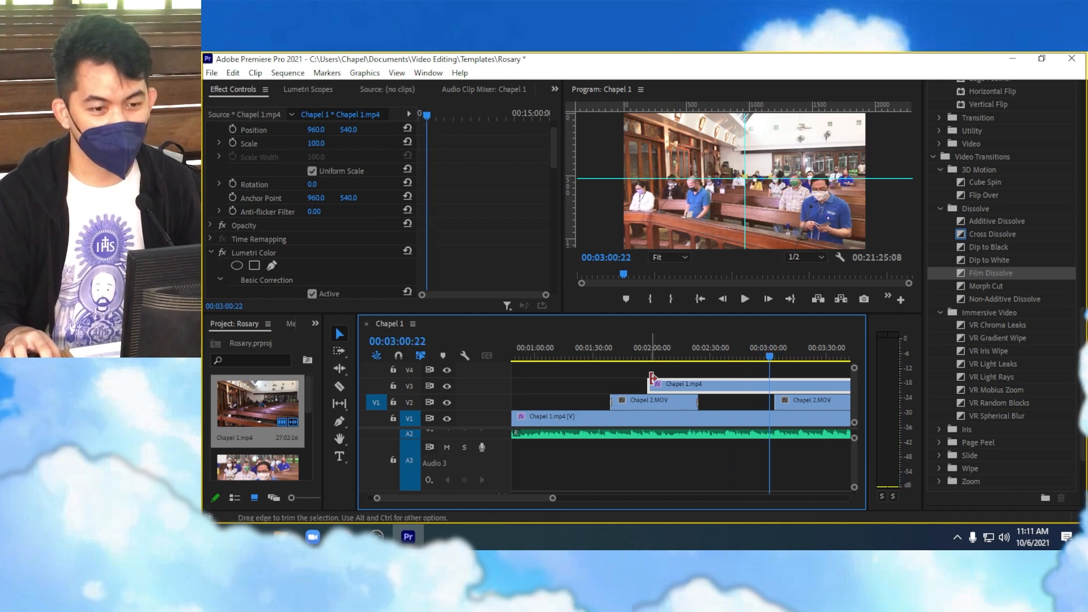
- Trim the V3 Chapel 1.mp4 clip to start at about 00:02:03, cut it at 00:02:18:29 and delete the remainder
mouse_move(652, 379)
mouse_down()
mouse_move(782, 380)
mouse_move(660, 383)
mouse_up()
click(675, 357)
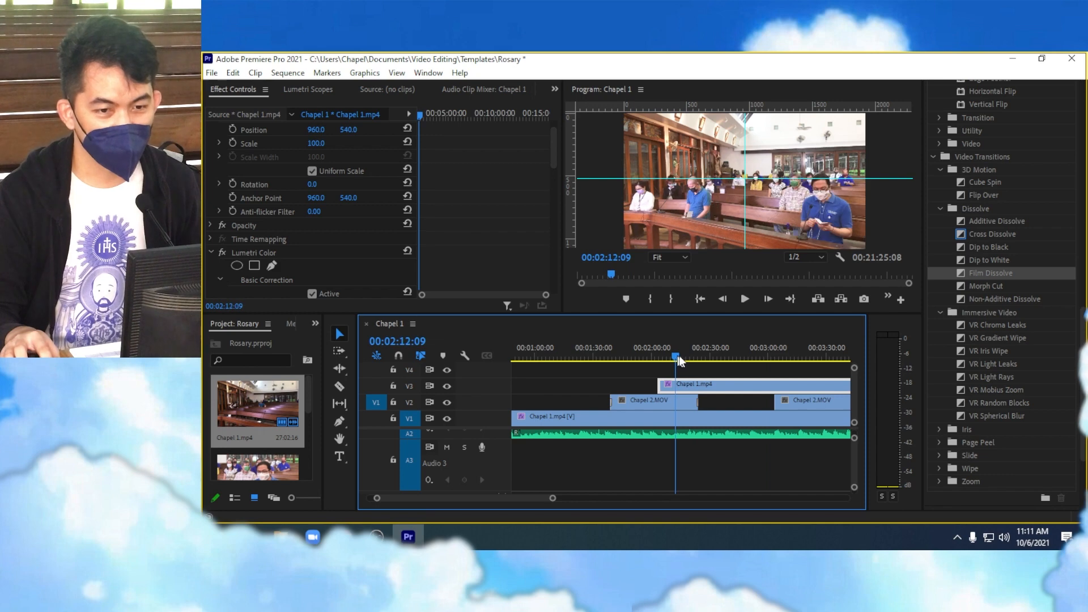
click(690, 356)
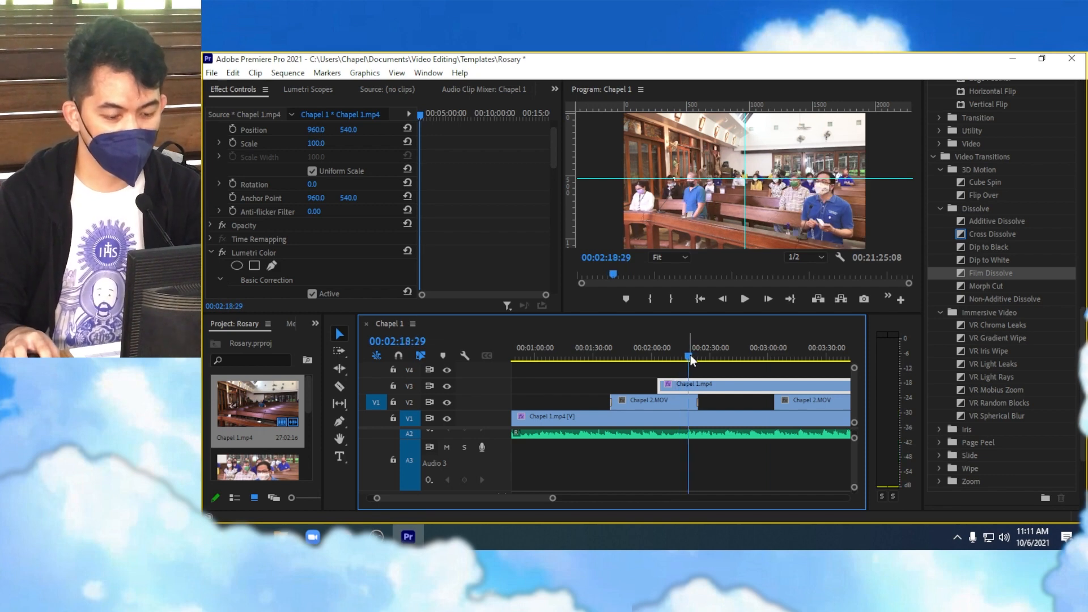
key(c)
click(689, 385)
key(v)
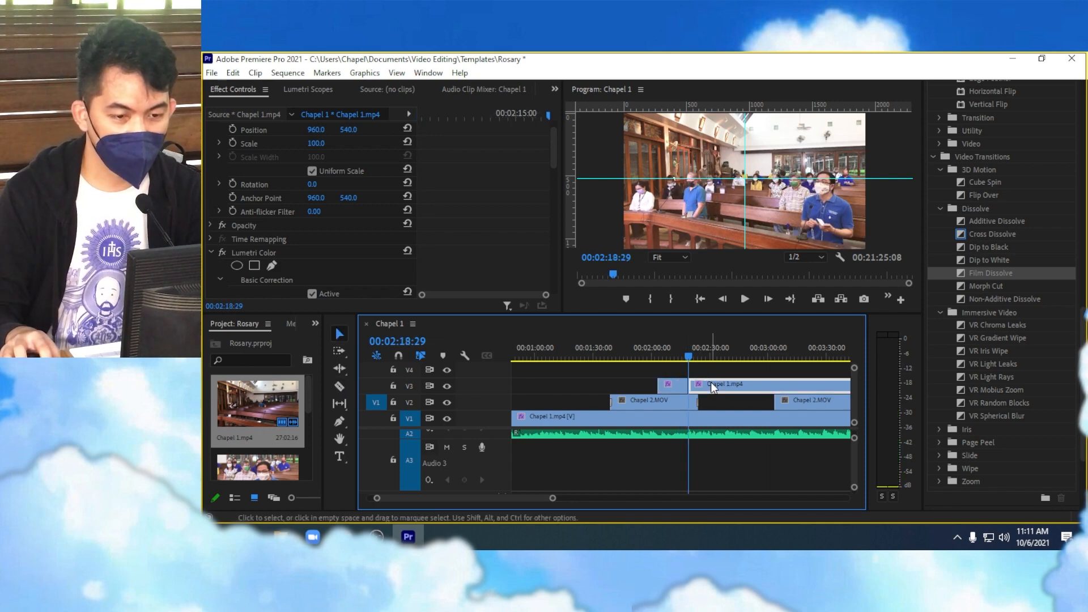
click(710, 382)
key(Delete)
- Apply the Crop effect to the short V3 Chapel 1.mp4 clip with Left 66%, Top 37%, Right 2% and Bottom 24%
click(671, 390)
click(677, 356)
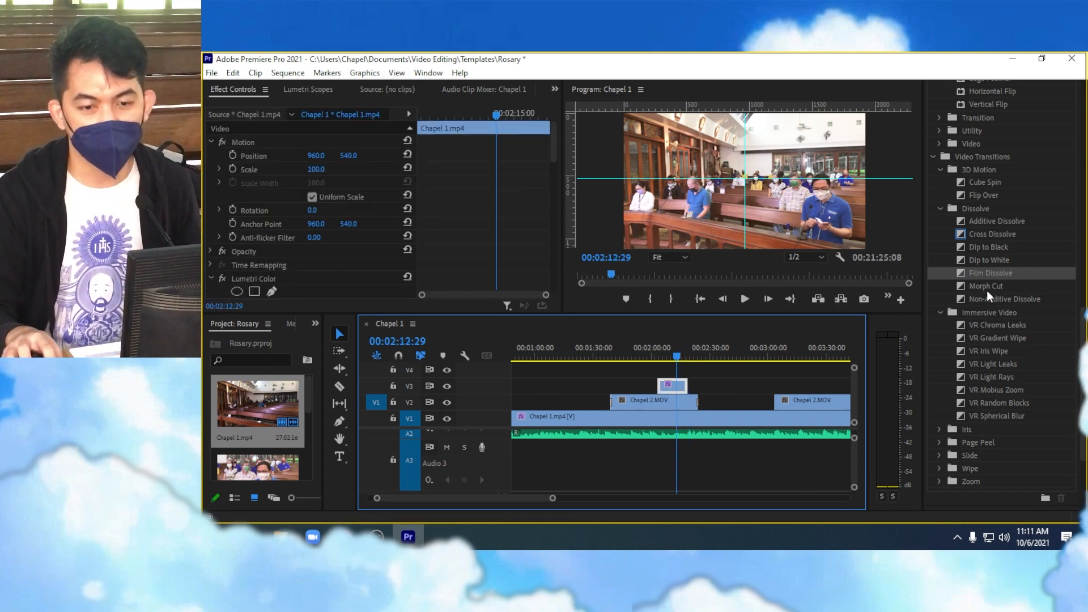
scroll(980, 404, up, 3)
drag(968, 110, 674, 387)
scroll(299, 271, down, 10)
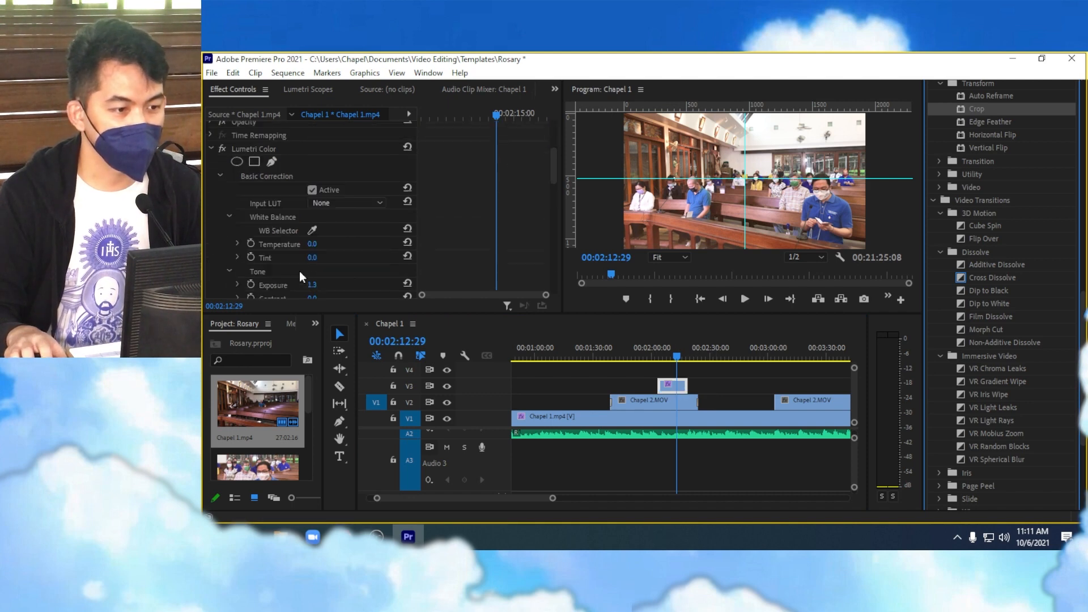
scroll(271, 261, down, 10)
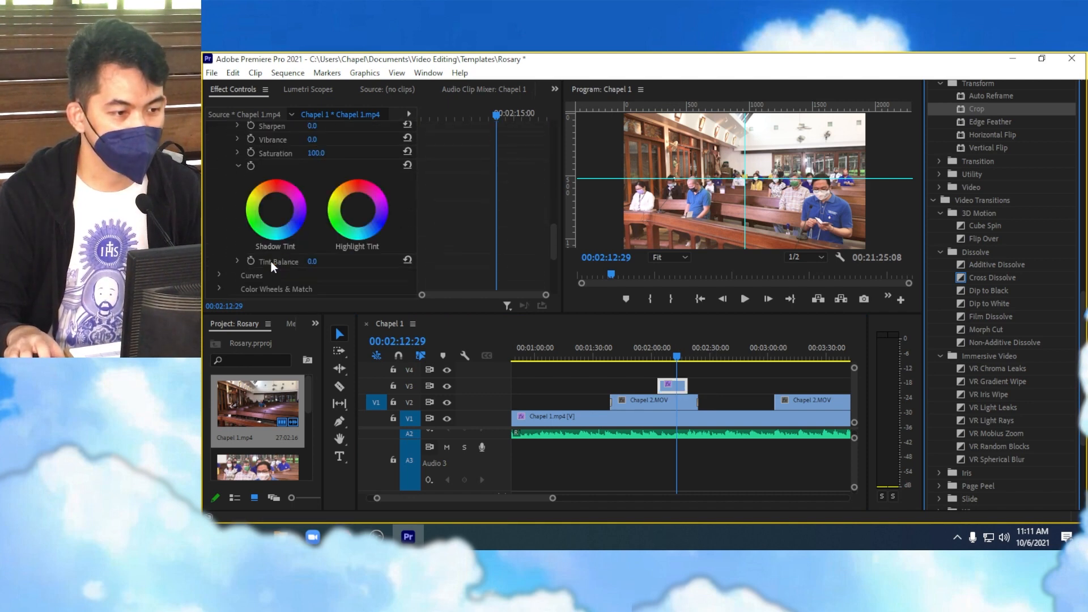
drag(315, 198, 316, 224)
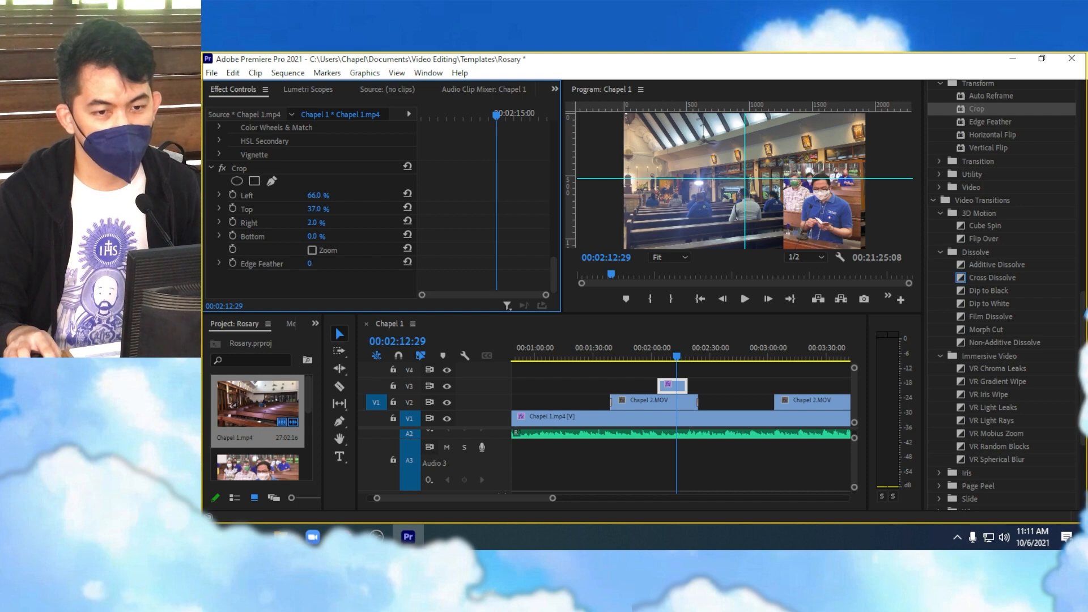
drag(312, 236, 340, 237)
- Reposition the cropped V3 Chapel 1.mp4 clip to 928, 757 so it sits in the frame's lower right corner
scroll(386, 277, up, 10)
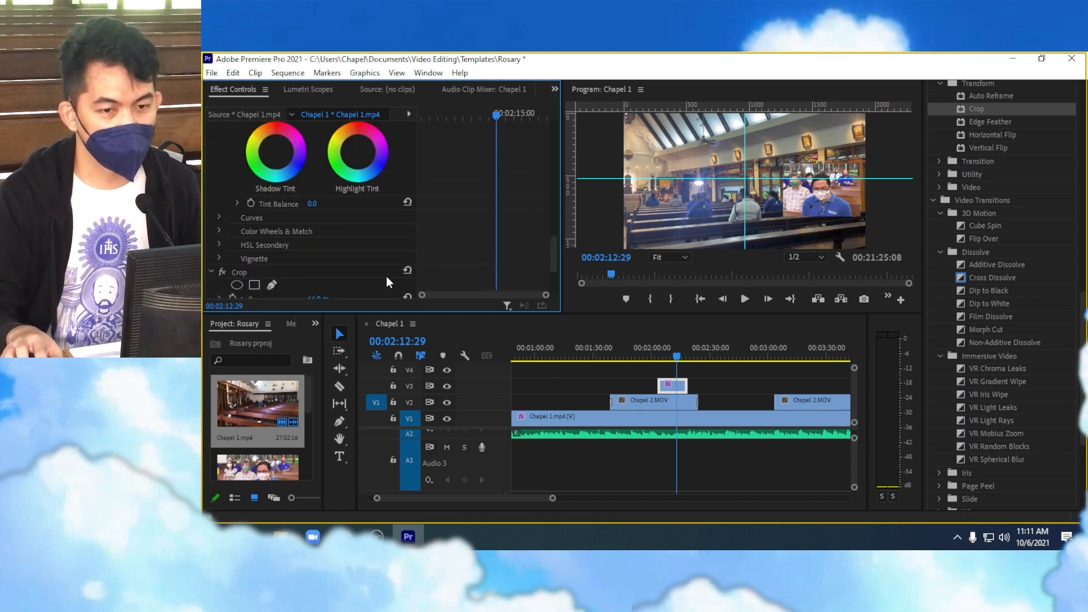
scroll(328, 197, up, 10)
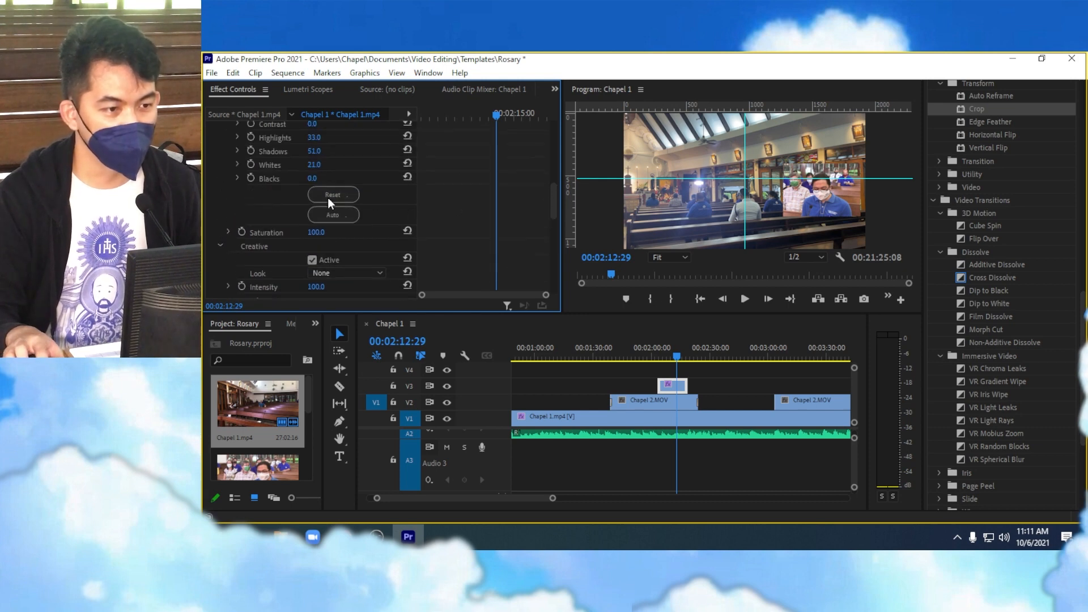
scroll(334, 189, up, 1)
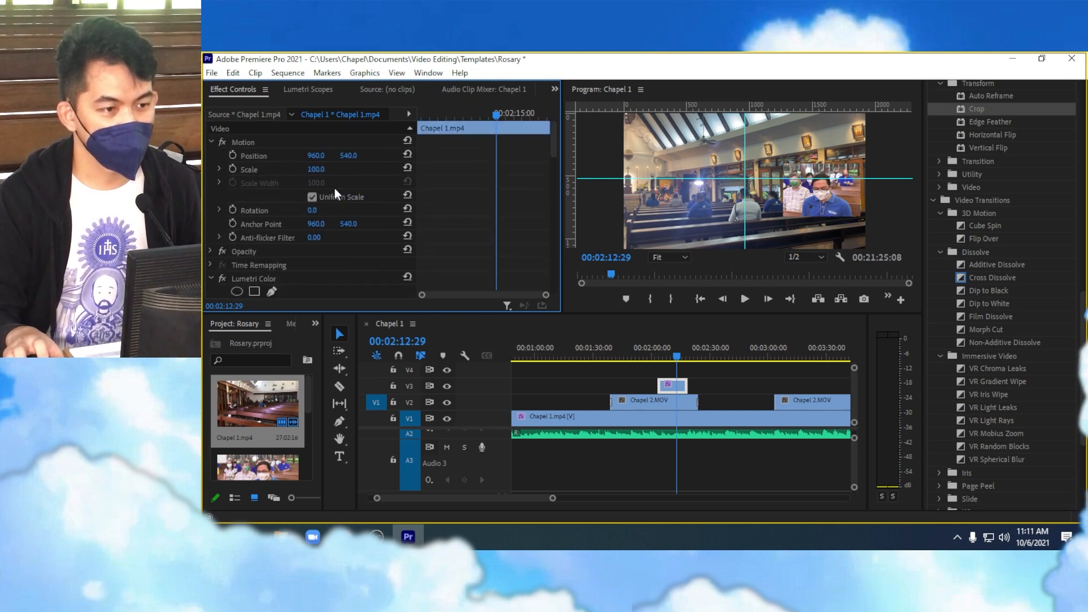
drag(348, 155, 447, 155)
drag(316, 156, 310, 155)
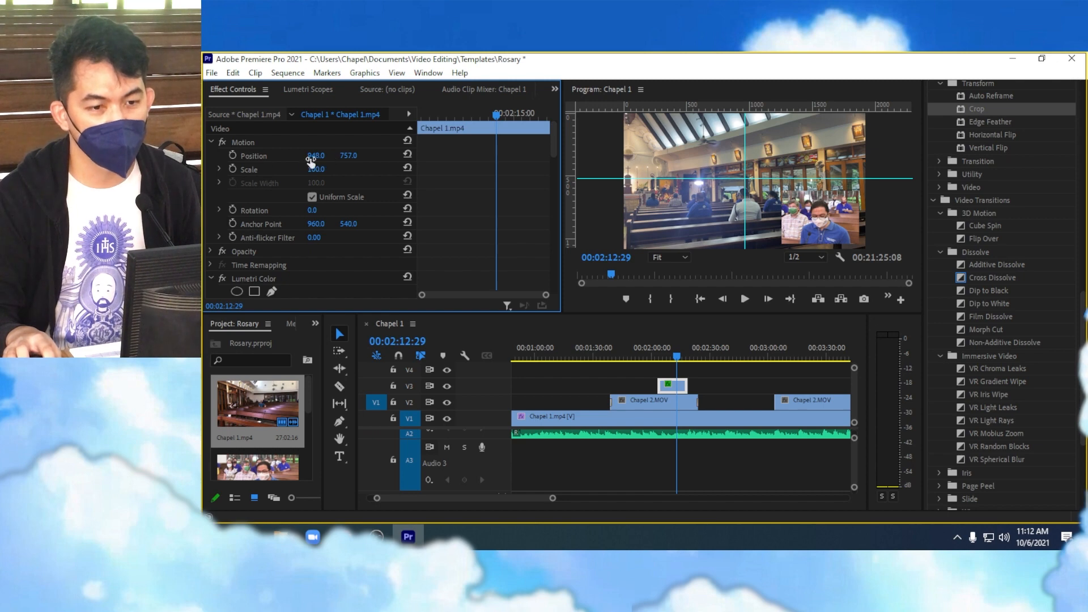
drag(312, 157, 322, 156)
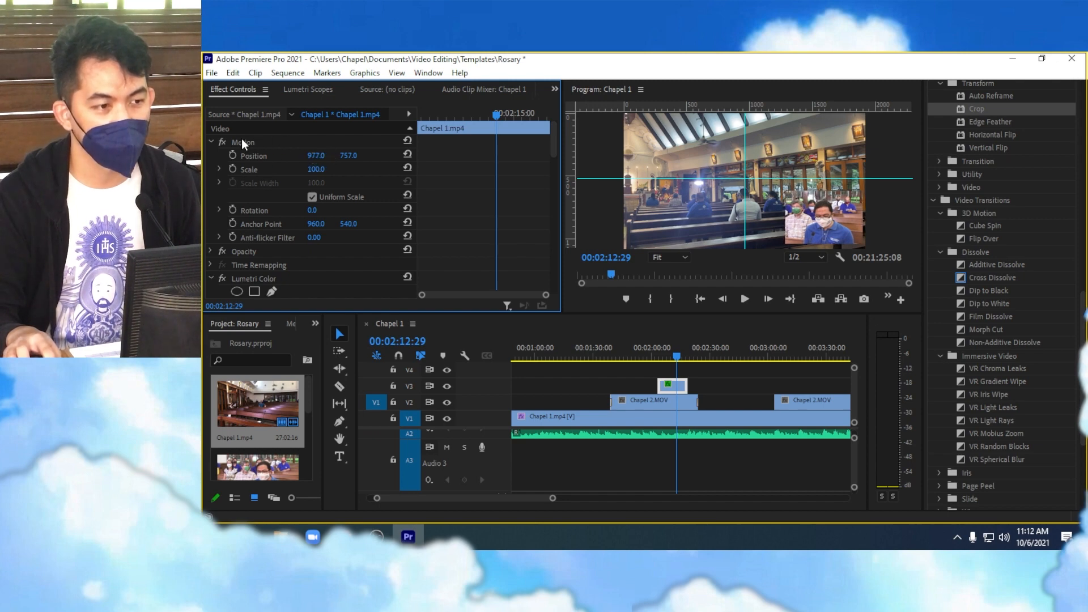
drag(316, 155, 296, 155)
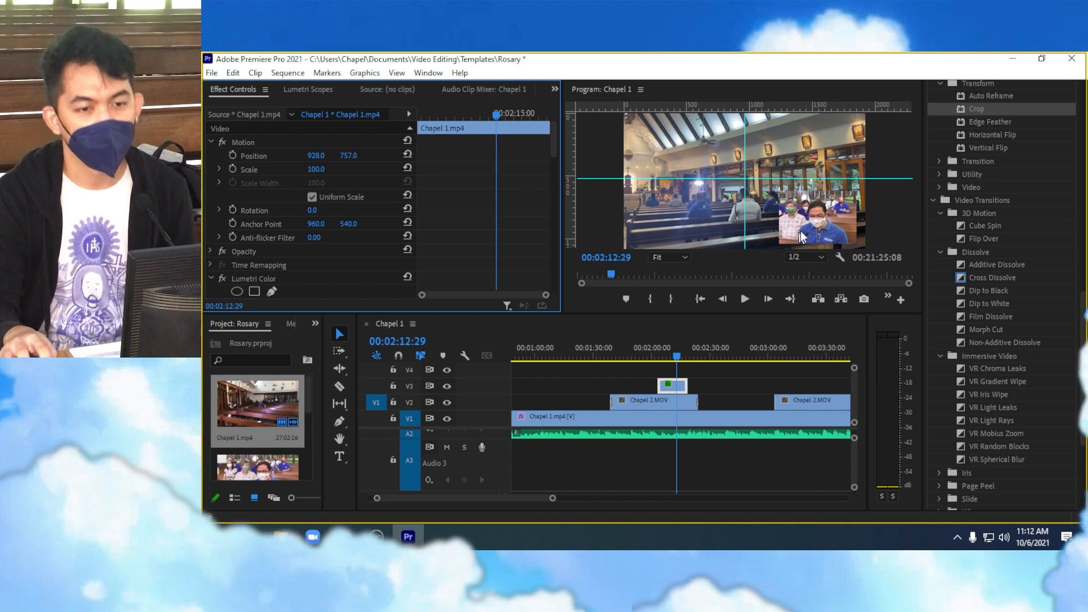
click(769, 232)
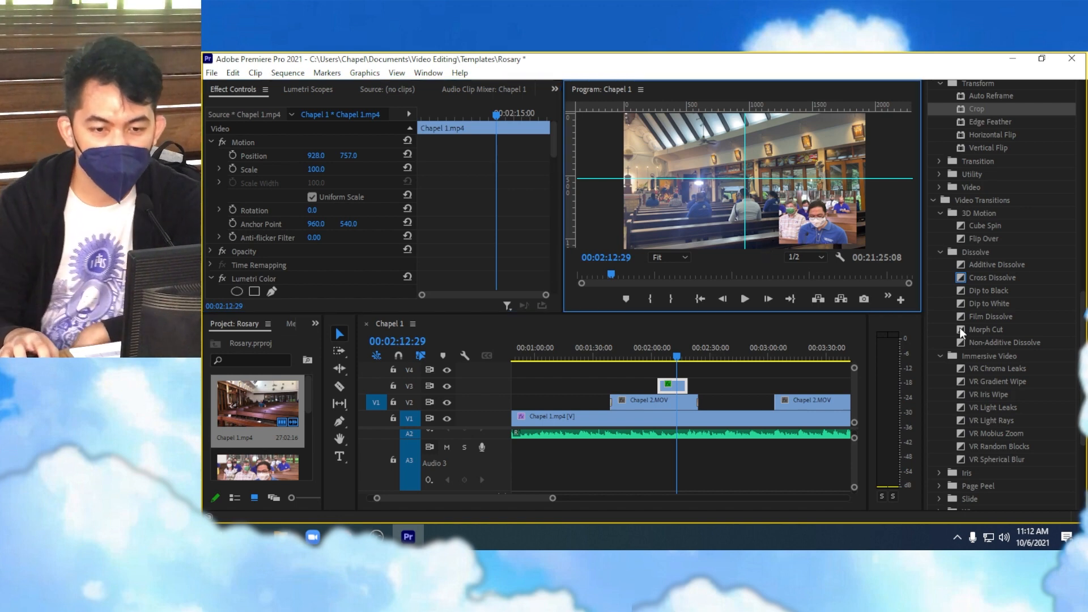
- Try the Edge Feather effect on the cropped V3 Chapel 1.mp4 clip and expand its Amount setting
scroll(960, 327, up, 1)
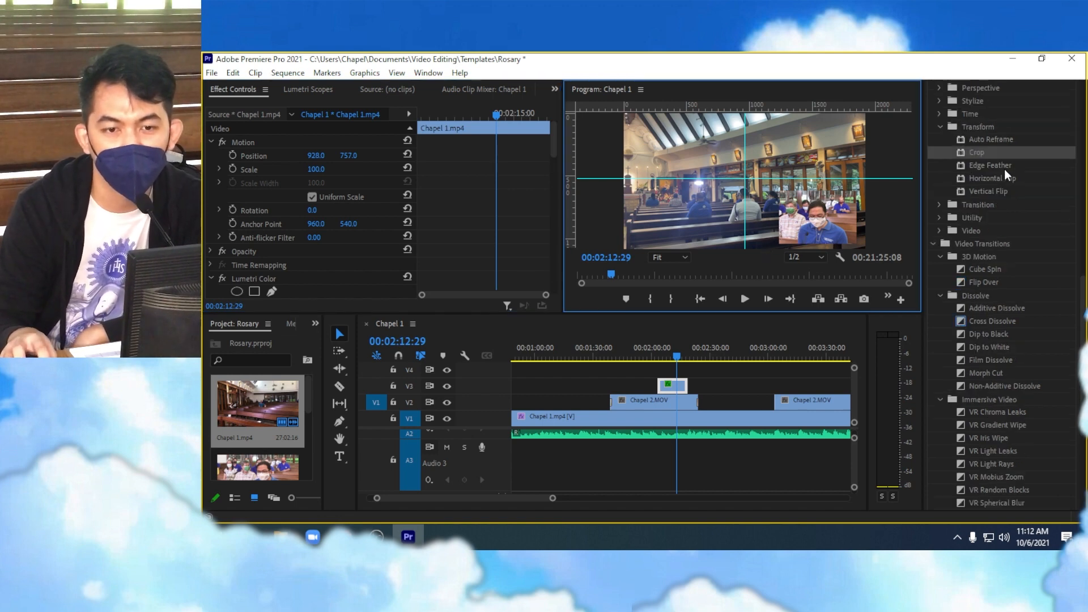
scroll(998, 167, up, 1)
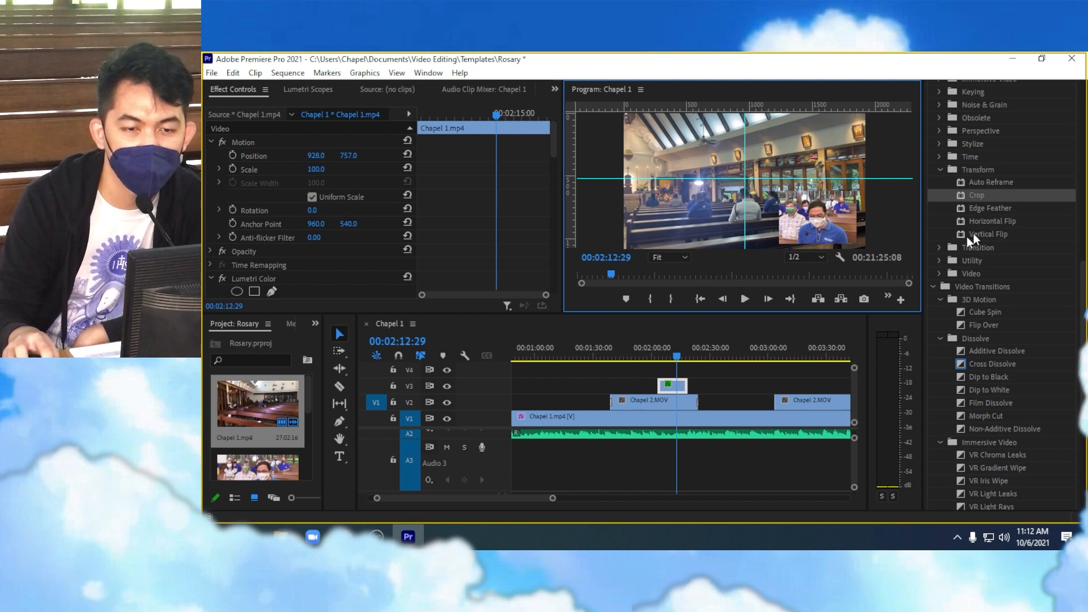
drag(970, 207, 672, 384)
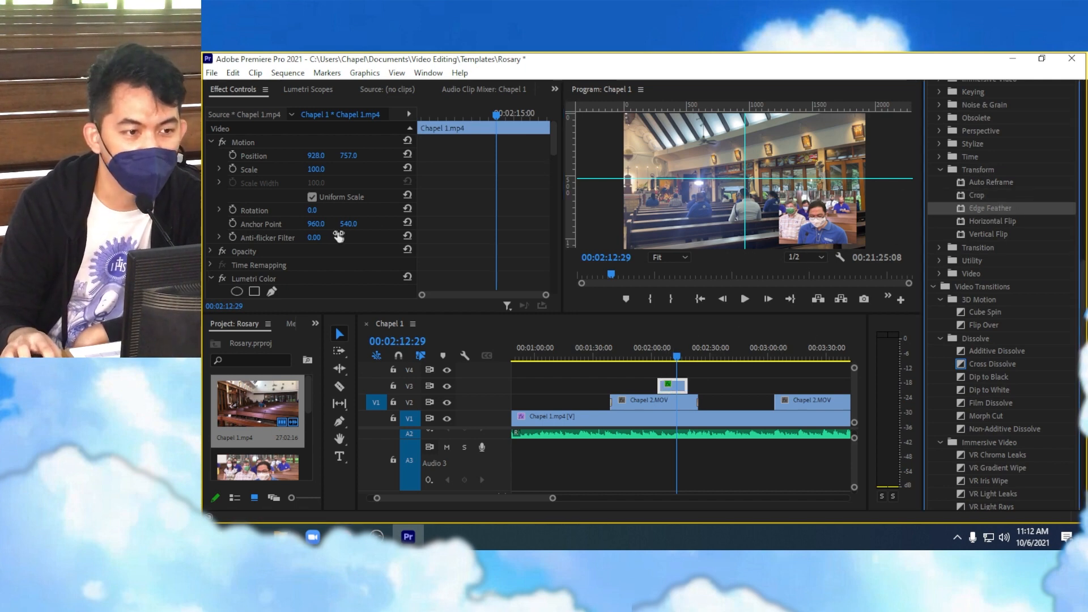
scroll(259, 285, down, 5)
scroll(258, 285, down, 10)
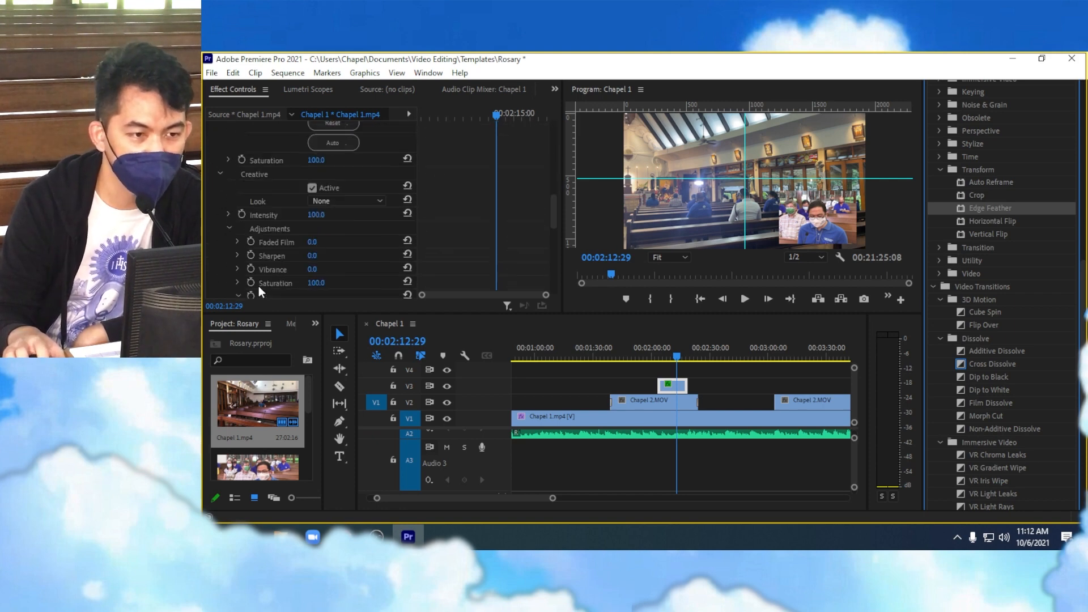
scroll(258, 288, down, 1)
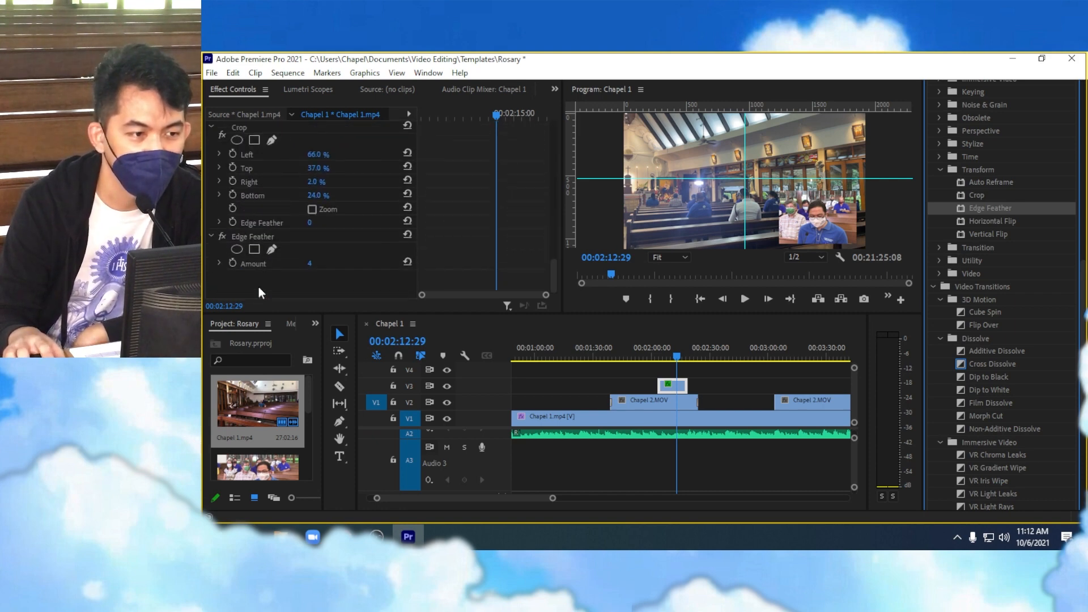
click(220, 262)
scroll(232, 265, down, 1)
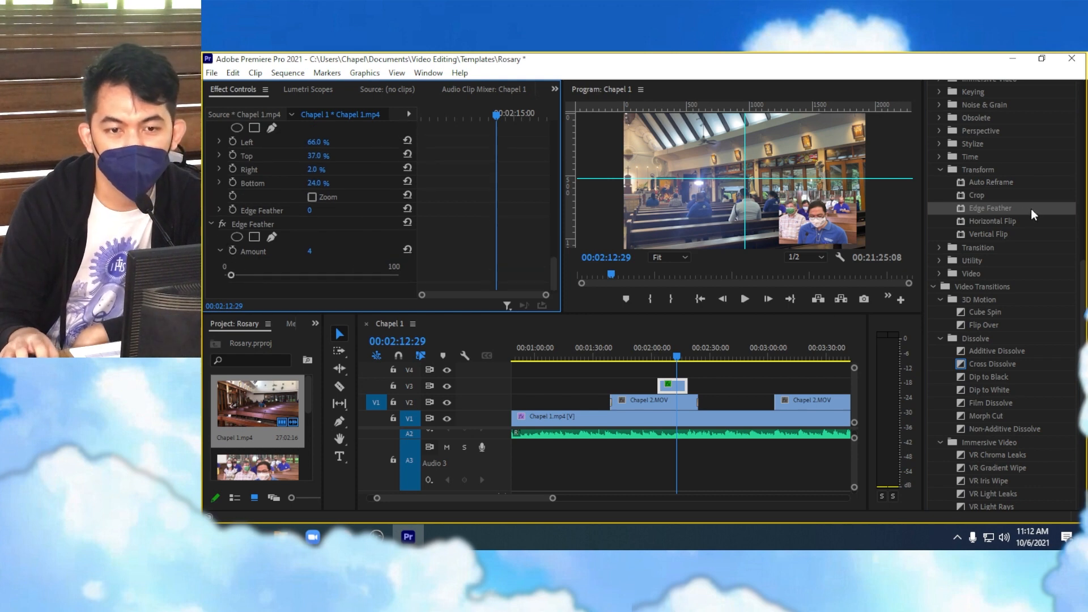
- Test the Edge Feather amount at 100 and 0, and remove the effect from the V3 clip
scroll(996, 222, up, 2)
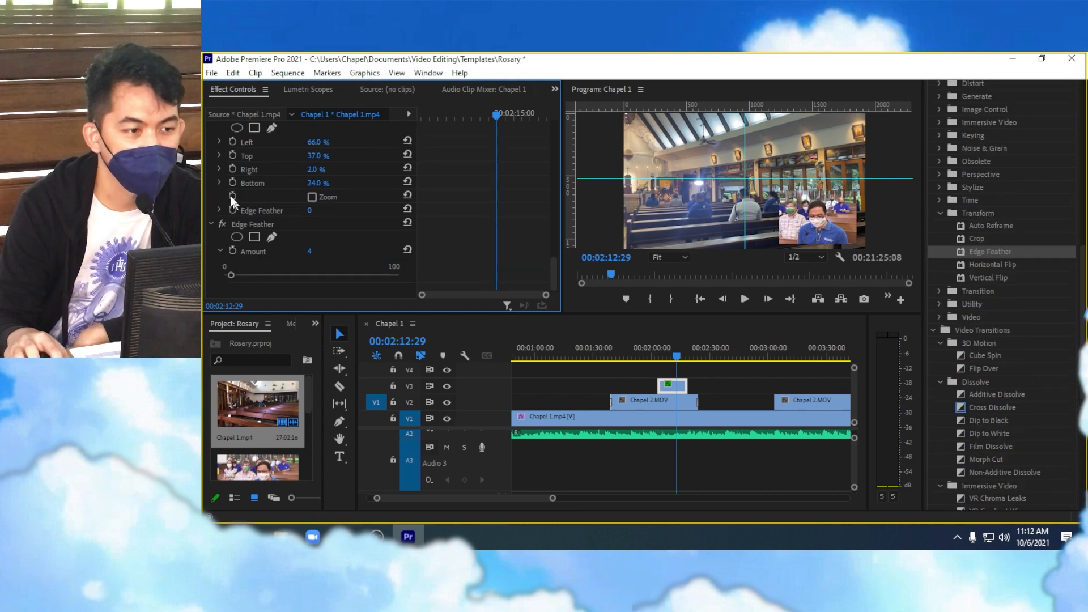
click(240, 226)
drag(230, 274, 304, 278)
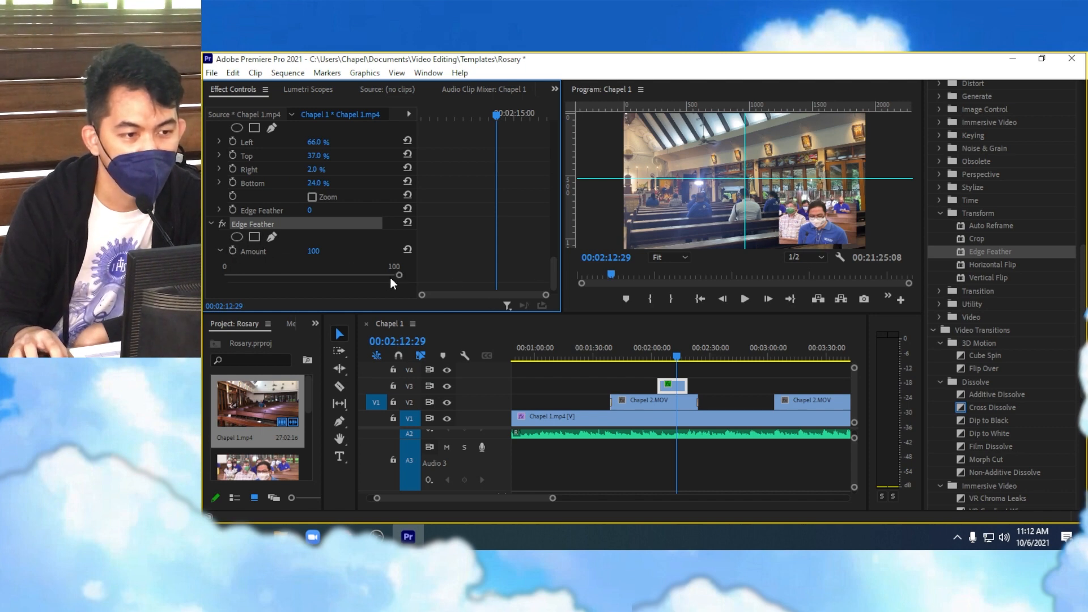
drag(396, 276, 277, 284)
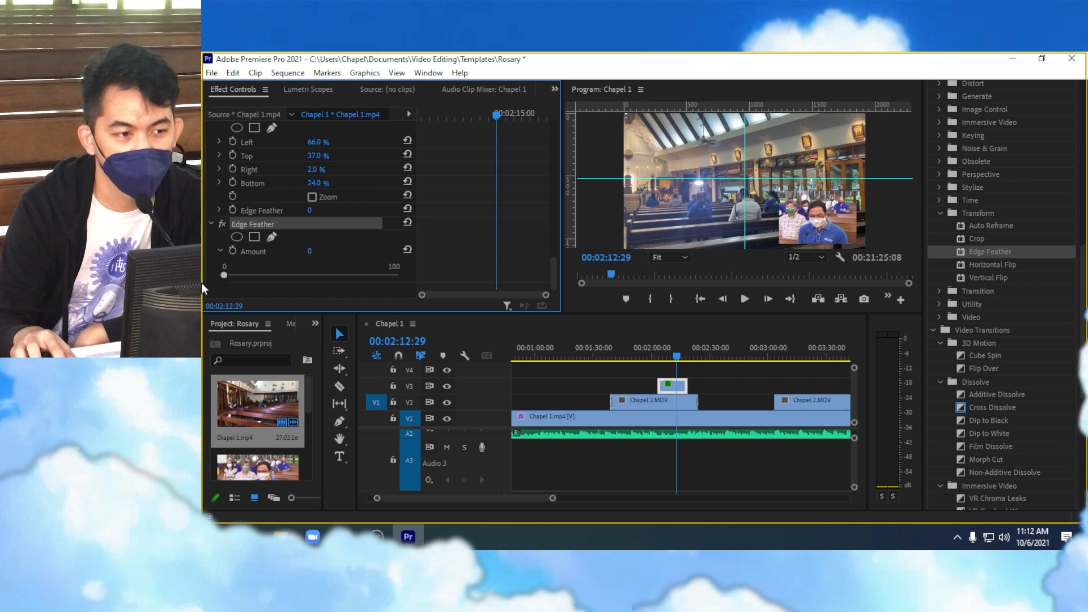
key(Delete)
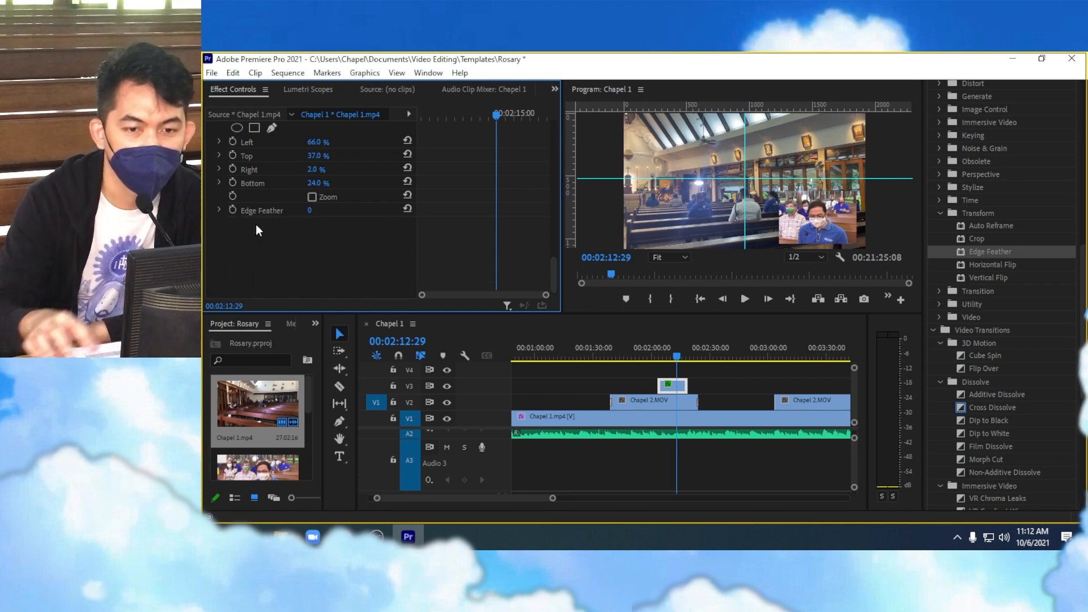
- Find Roughen Edges among the Stylize video effects and apply it to the cropped V3 Chapel 1.mp4 clip
scroll(981, 254, up, 1)
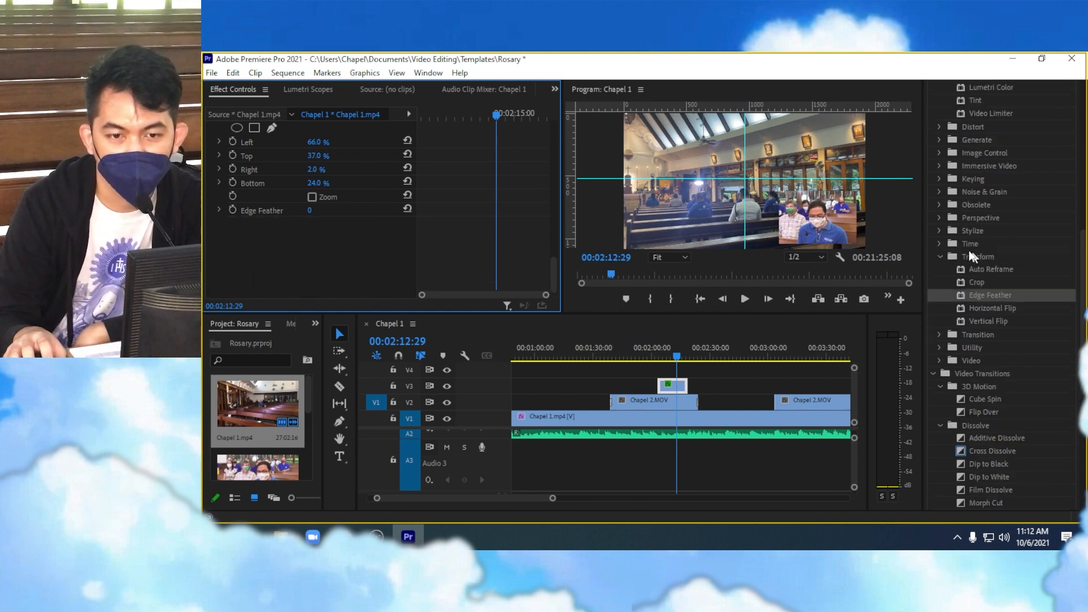
click(938, 217)
click(938, 217)
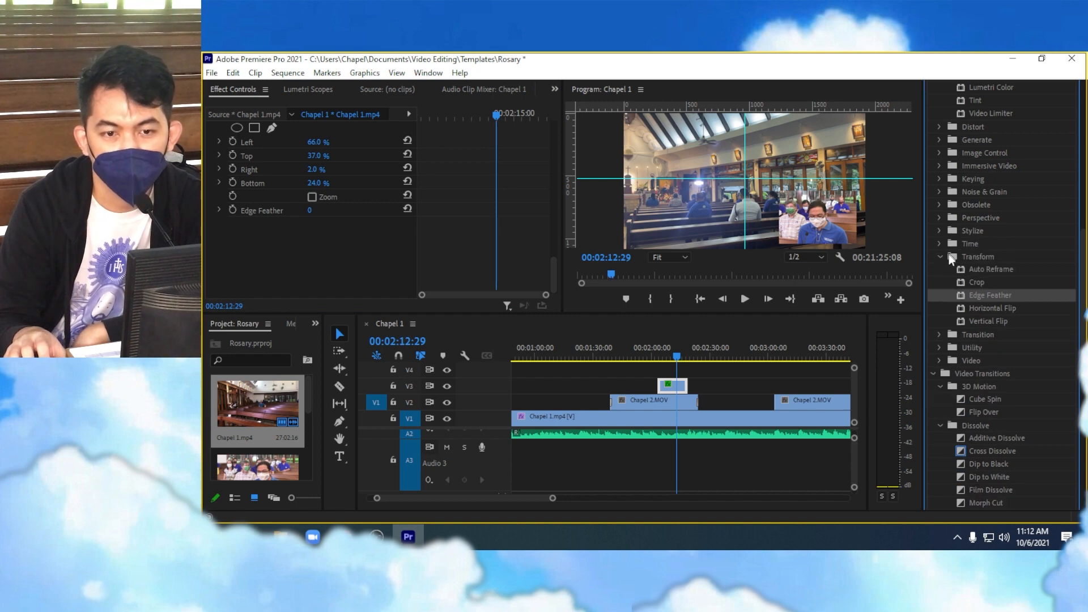
scroll(935, 166, up, 1)
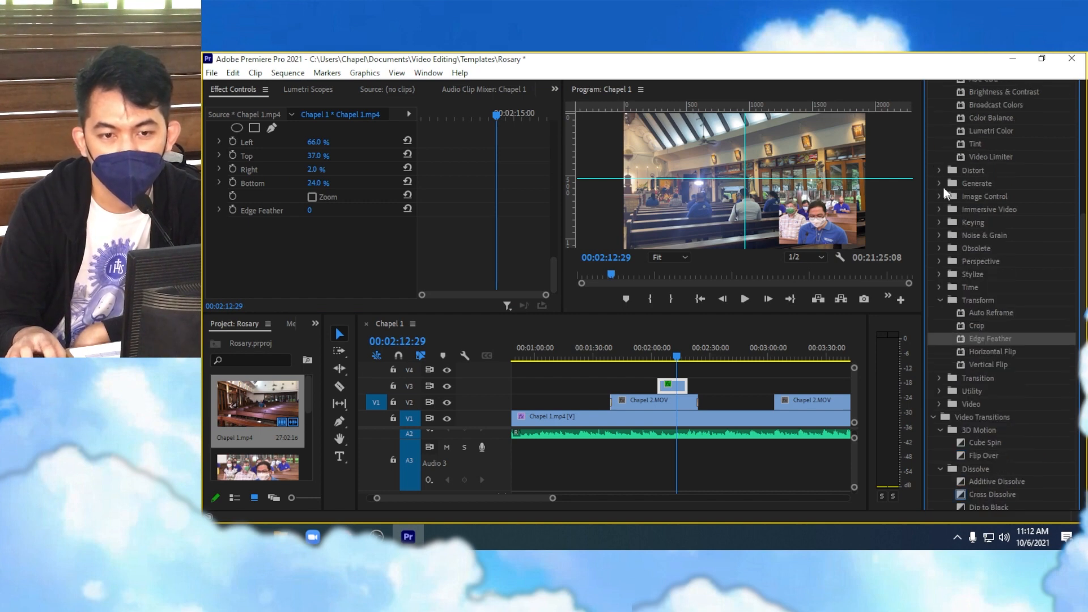
click(939, 170)
click(939, 169)
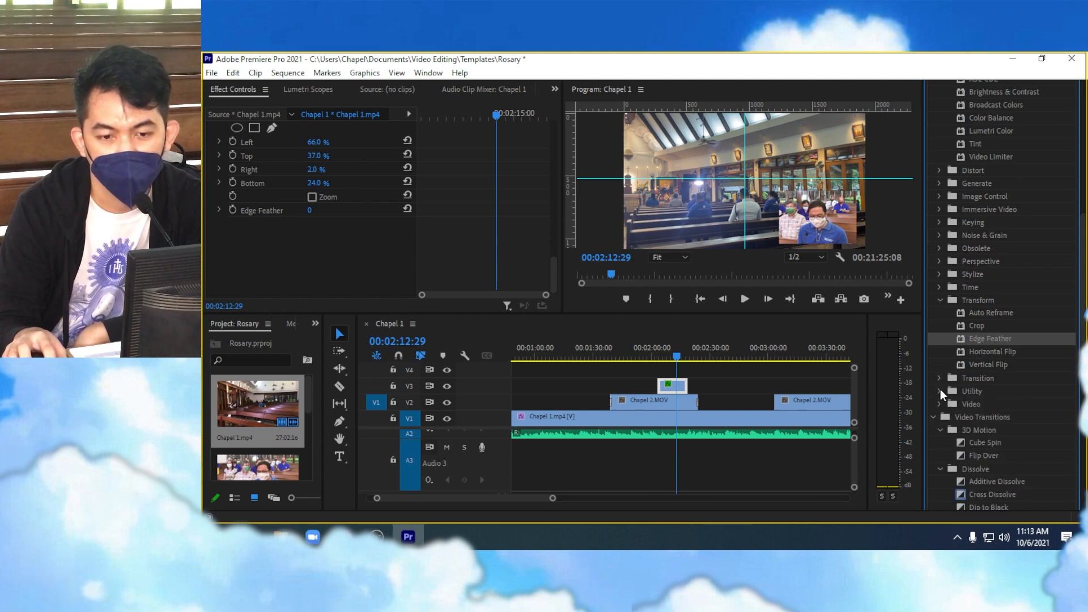
scroll(940, 389, up, 1)
click(939, 318)
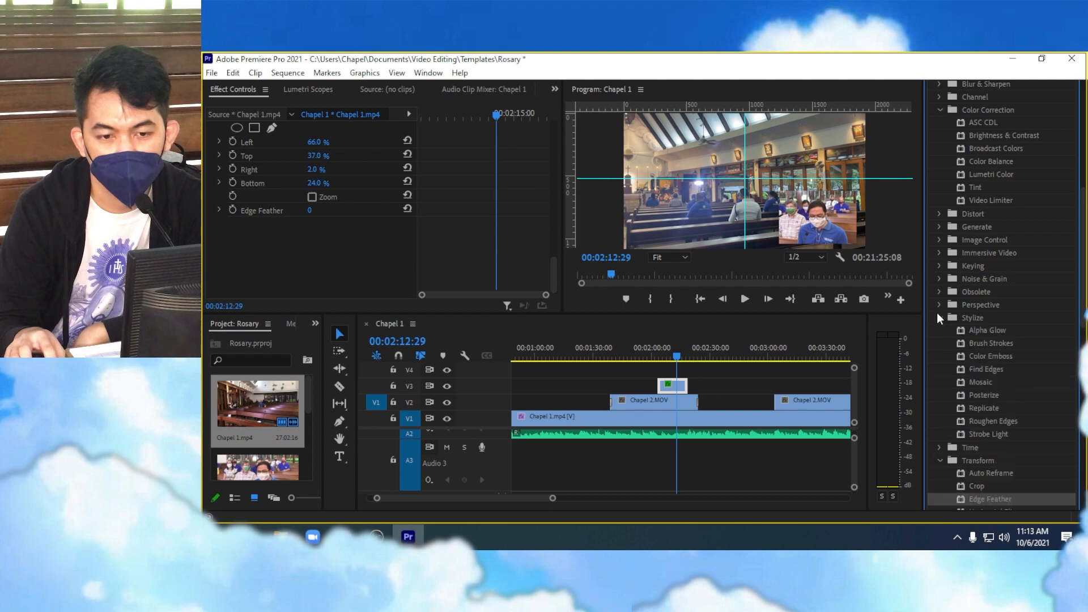
drag(976, 423, 672, 386)
- Set the Border of the V3 clip's Roughen Edges effect to 107
scroll(328, 275, down, 4)
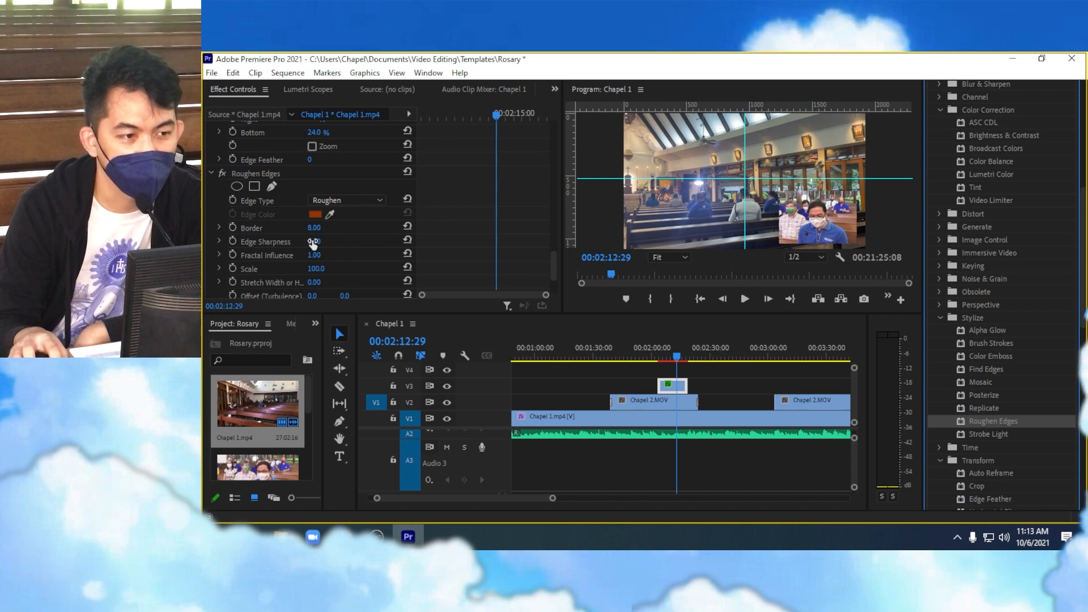
drag(309, 230, 309, 231)
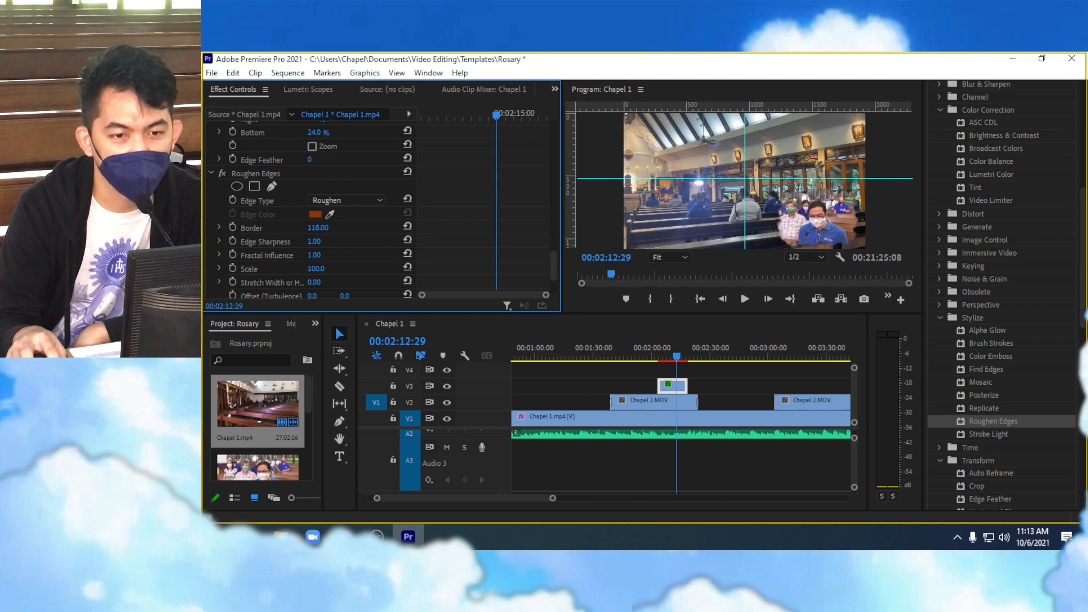
mouse_move(323, 229)
mouse_down()
mouse_move(325, 246)
mouse_move(325, 232)
mouse_up()
- Try the Cut and Rusty edge types for Roughen Edges on the V3 clip, and set the type to Photocopy
click(348, 199)
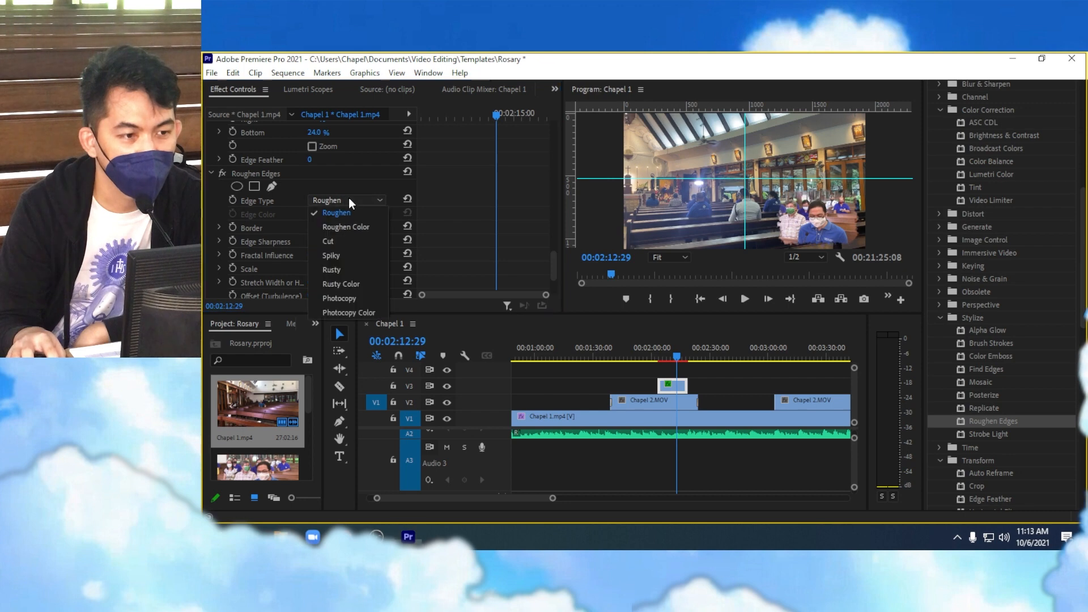
click(355, 239)
click(358, 199)
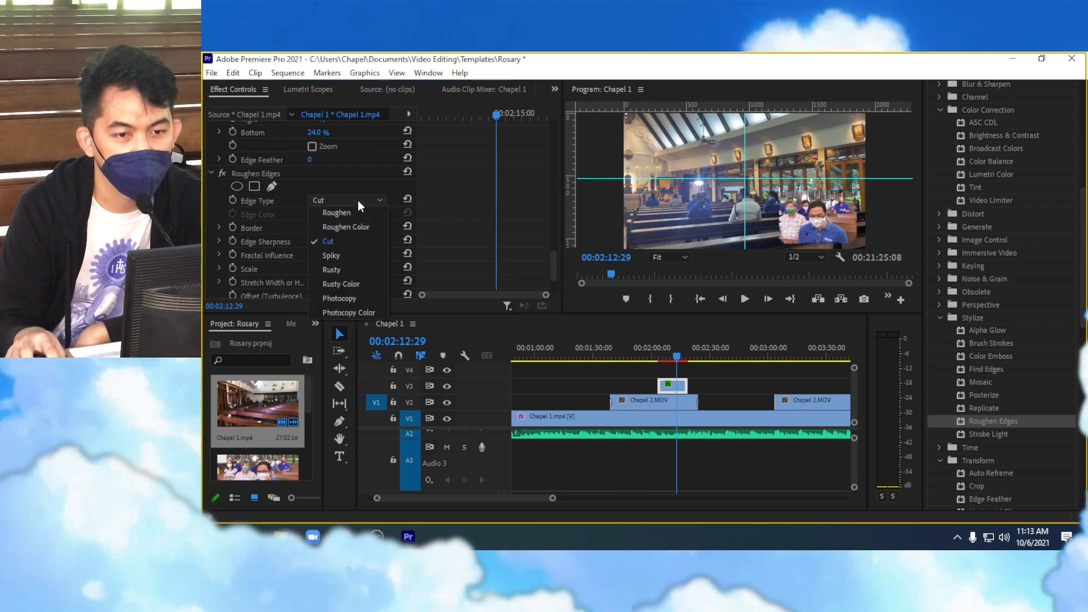
click(365, 268)
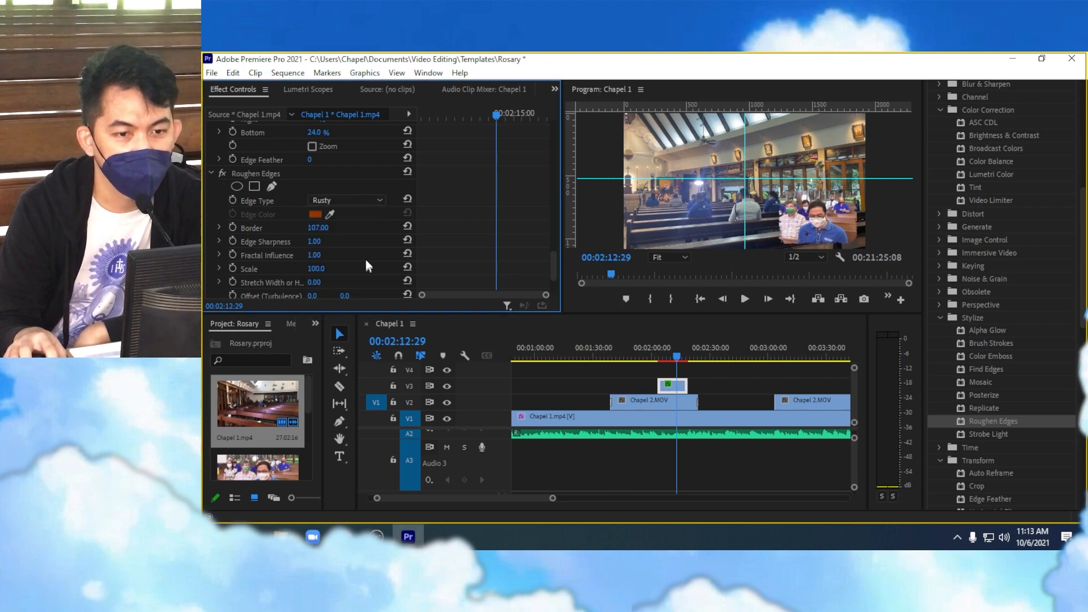
click(366, 202)
click(361, 301)
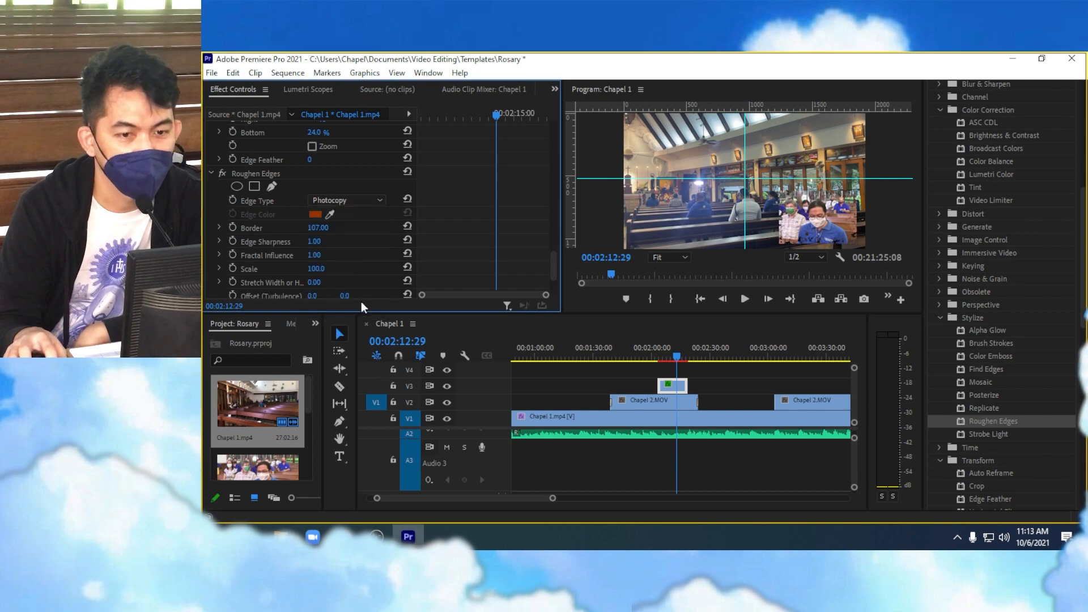
- Set the V3 clip's Roughen Edges type to Roughen and its Edge Sharpness to 0
click(349, 202)
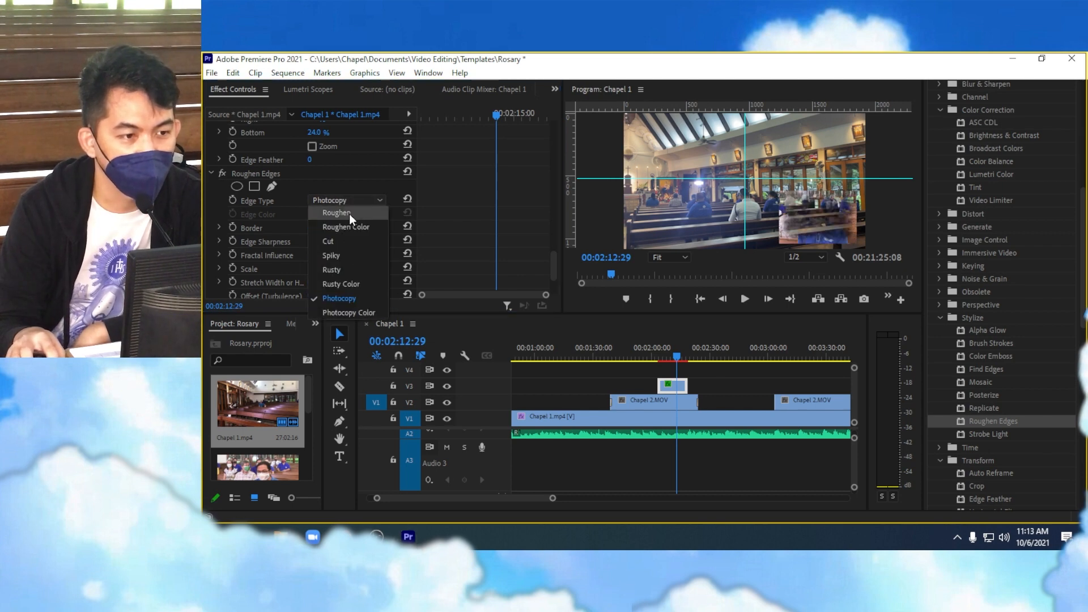
click(349, 213)
drag(313, 242, 278, 242)
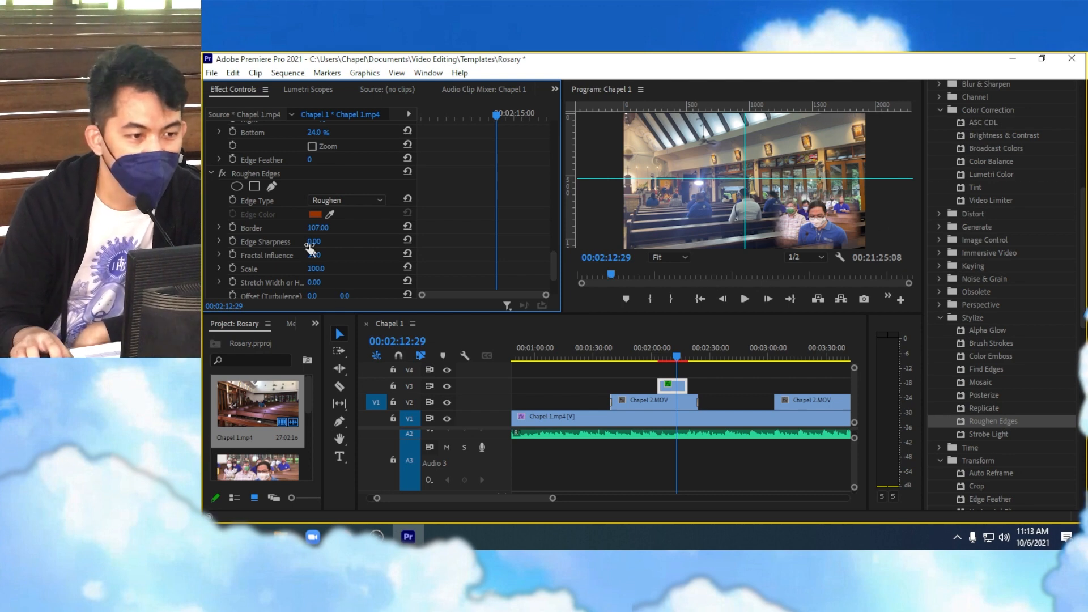
- Apply the Drop Shadow effect from the Perspective video effects to the cropped V3 Chapel 1.mp4 clip
click(940, 305)
drag(987, 334, 684, 387)
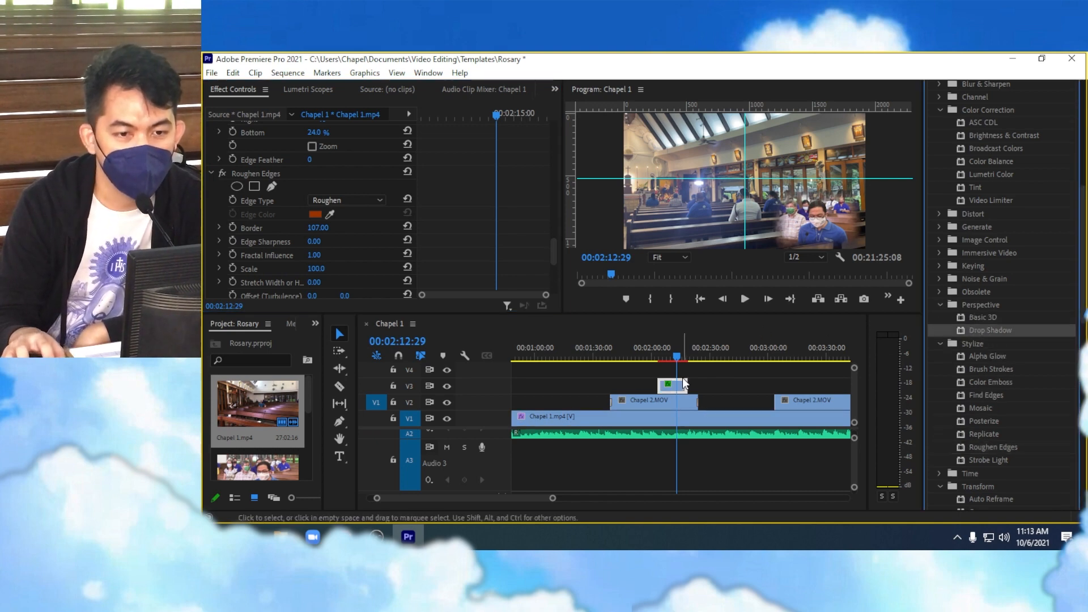
scroll(392, 257, down, 5)
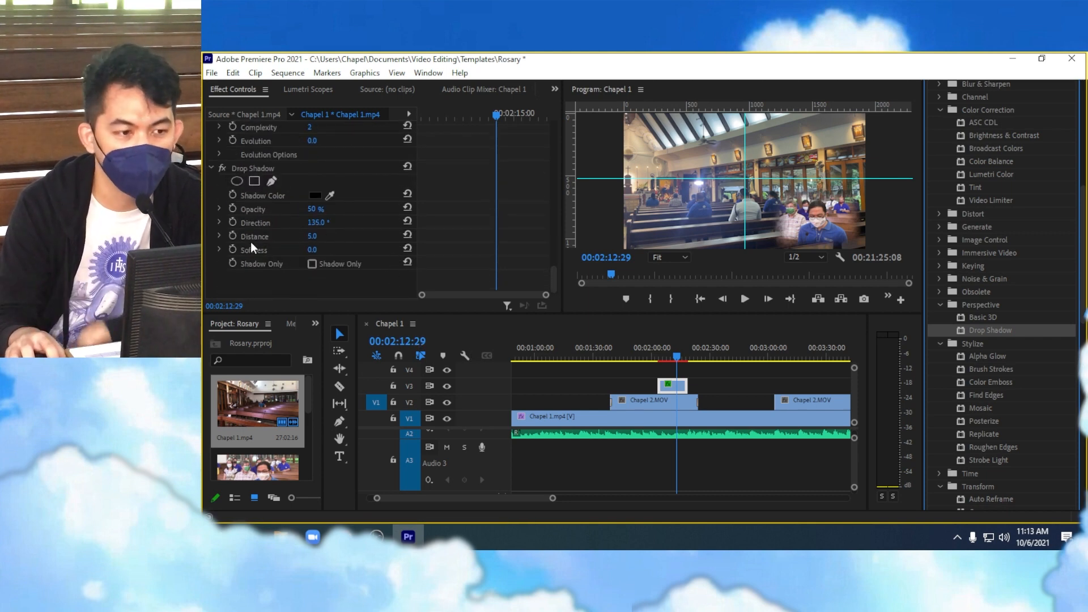
- Set the V3 clip's Drop Shadow color to white with a Softness of 31, and preview it at 00:02:13:09
click(317, 195)
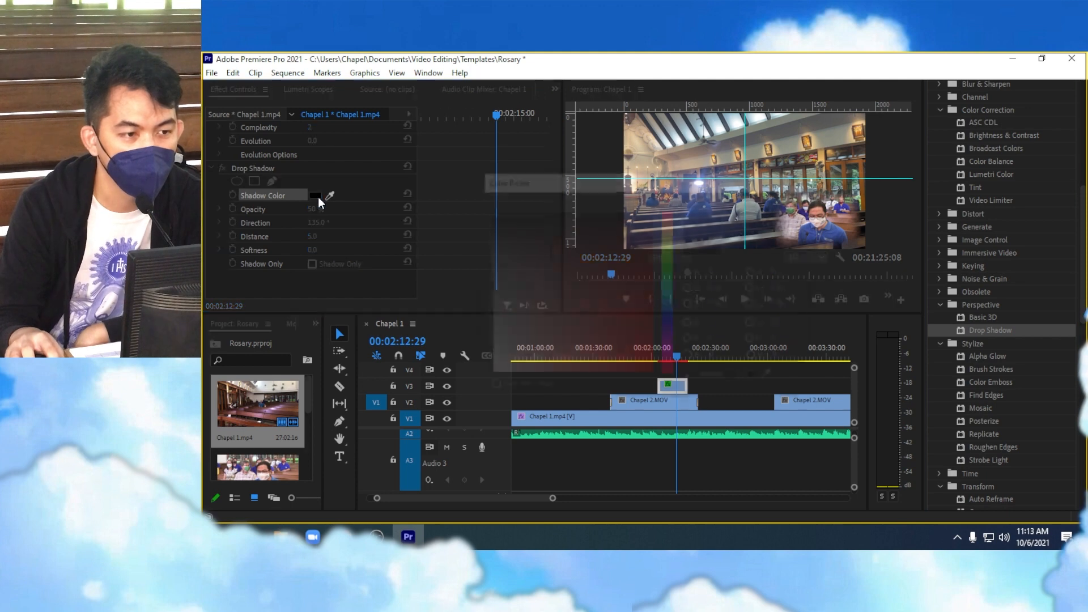
drag(630, 183, 695, 157)
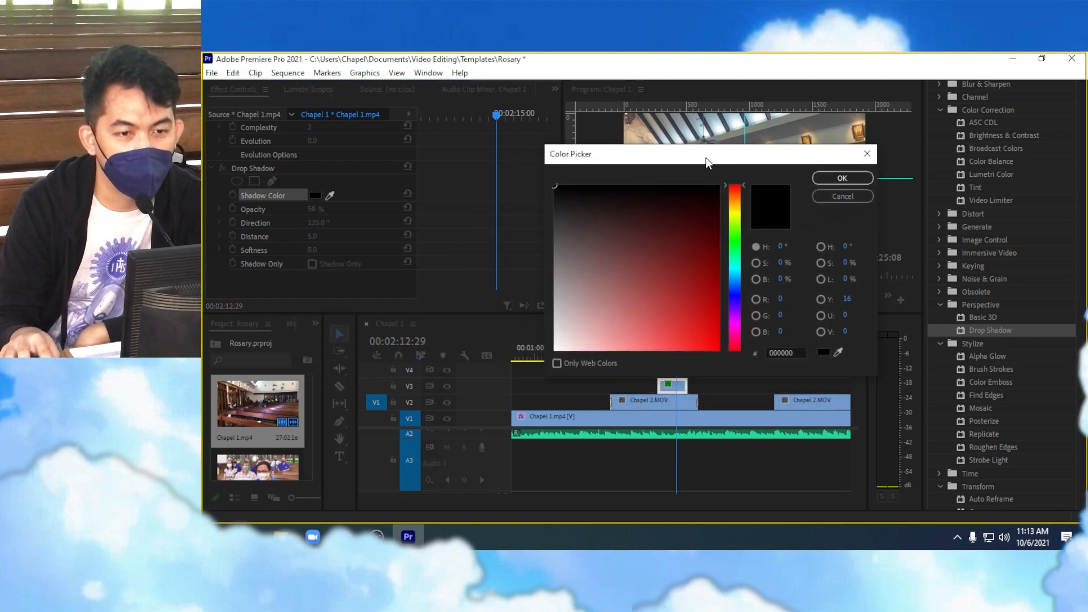
drag(658, 303, 477, 386)
click(845, 178)
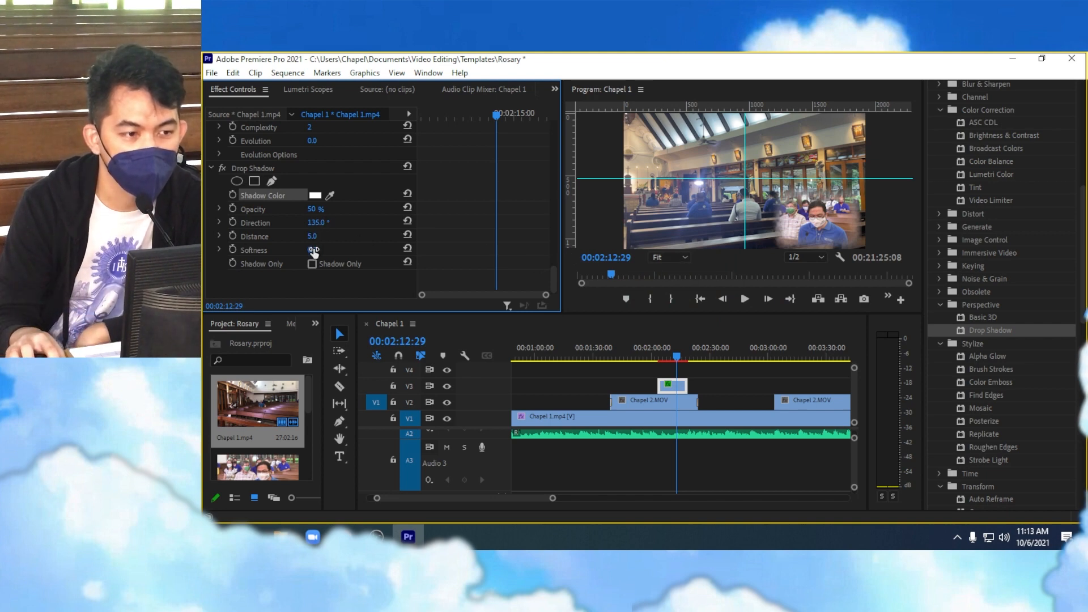
drag(314, 251, 326, 250)
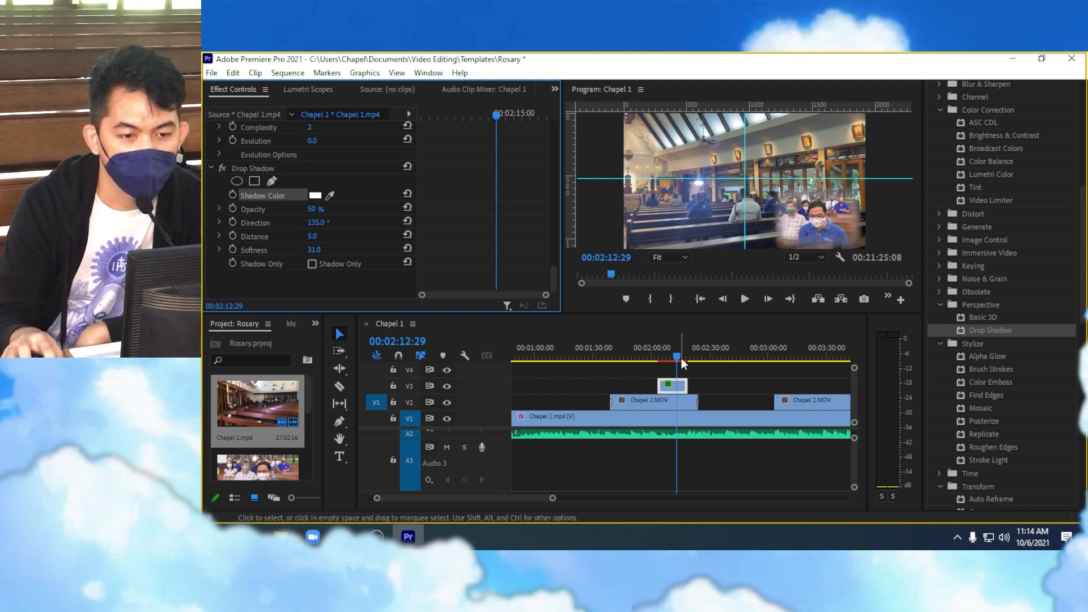
mouse_move(674, 357)
mouse_down()
mouse_move(659, 356)
mouse_move(688, 353)
mouse_move(675, 355)
mouse_up()
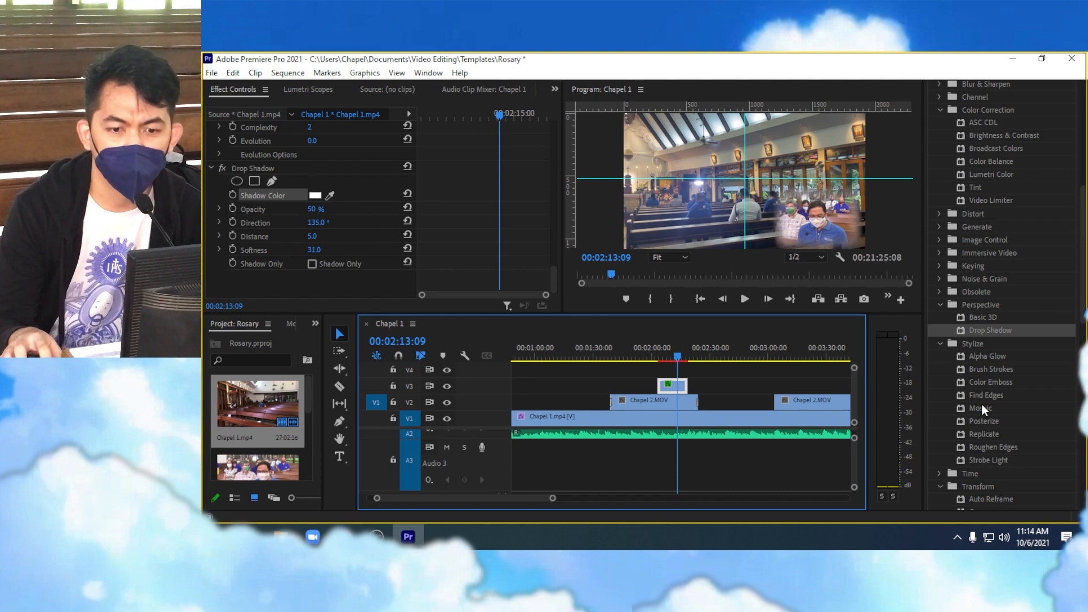
- Find Color Key among the Keying video effects
scroll(982, 405, down, 1)
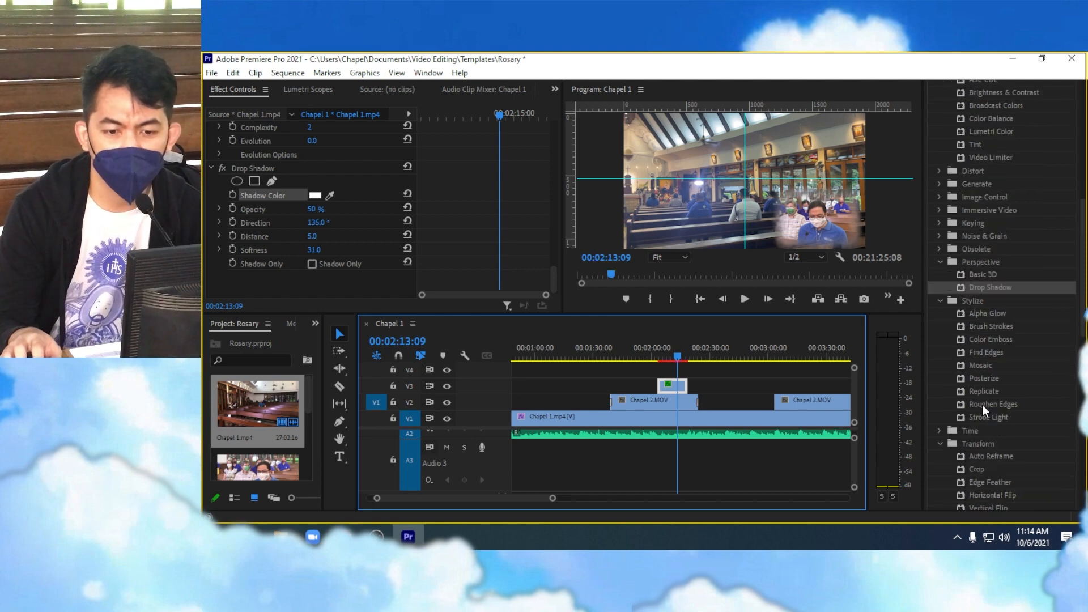
click(940, 223)
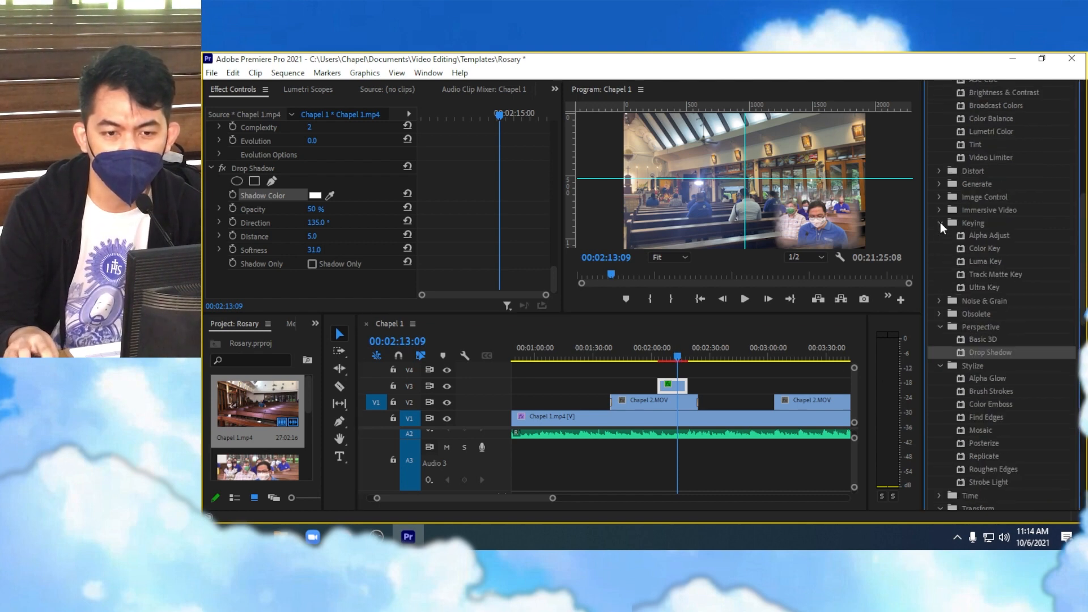
click(979, 248)
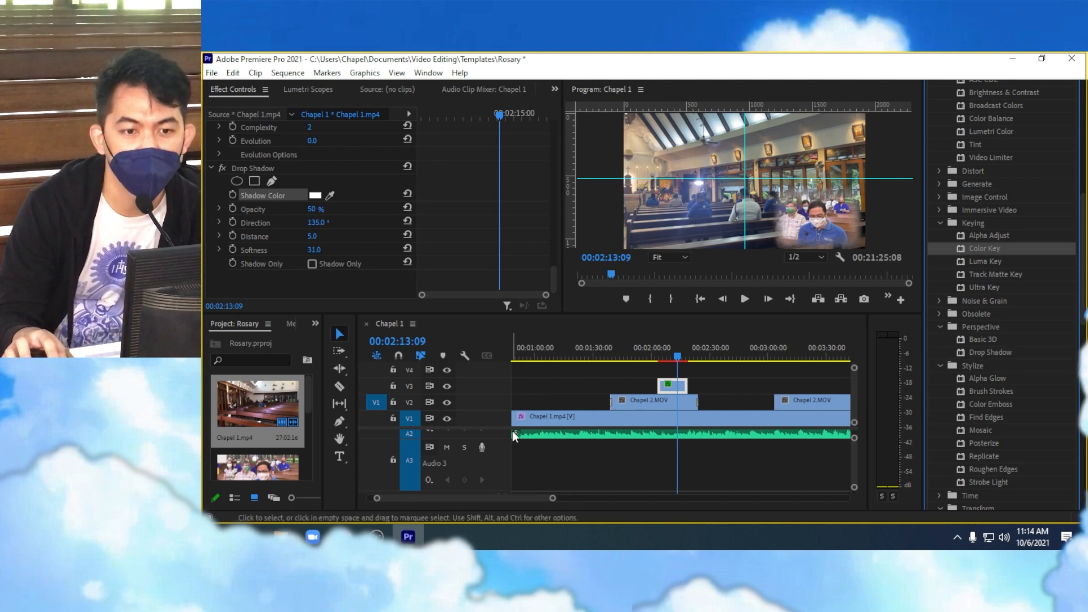
- Switch to File Explorer, find the Call to Worship video in Videos for Mass for Editing > October 07, and add it to track V4 near 00:01:00
click(312, 536)
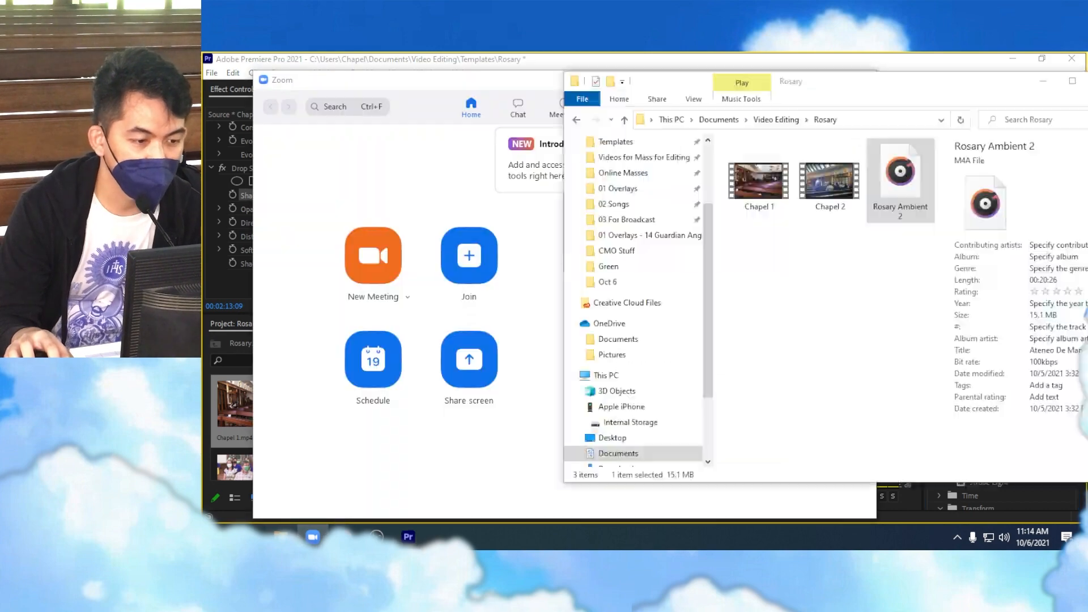
click(512, 67)
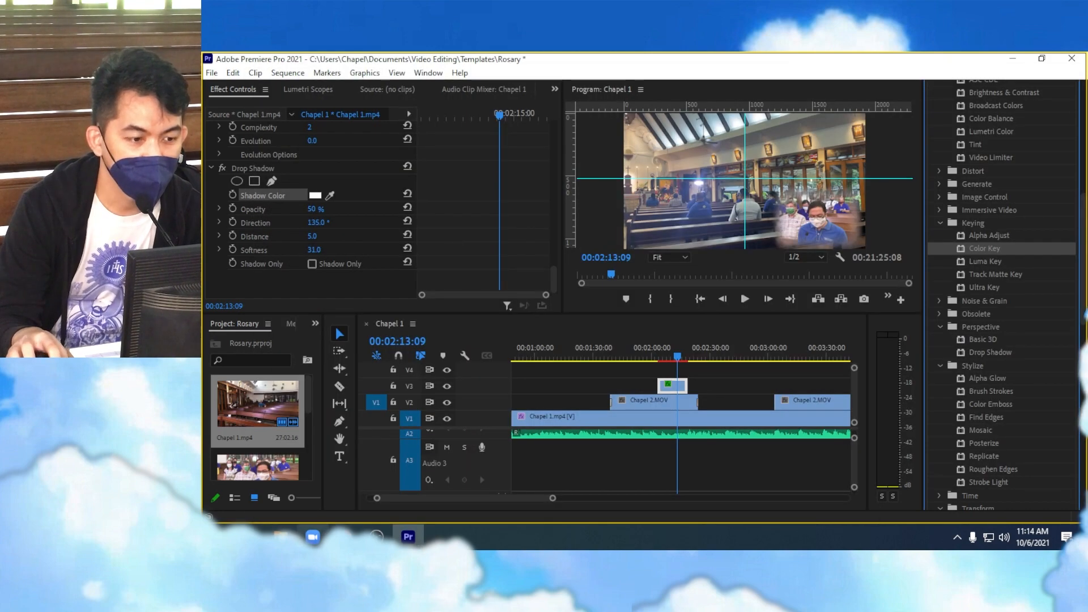
click(283, 536)
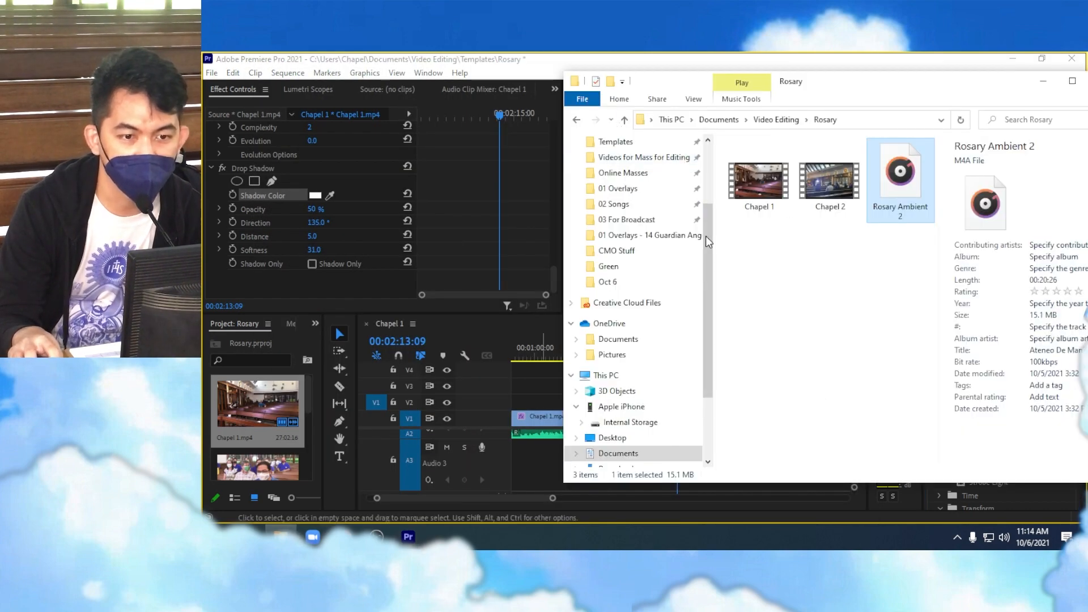
click(624, 119)
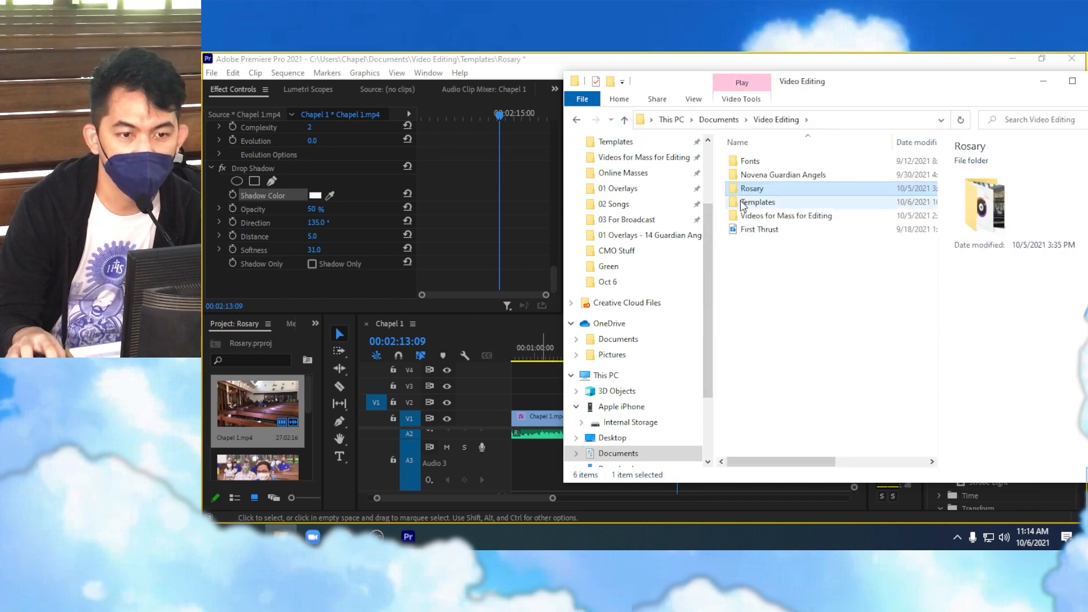
double_click(759, 215)
double_click(763, 203)
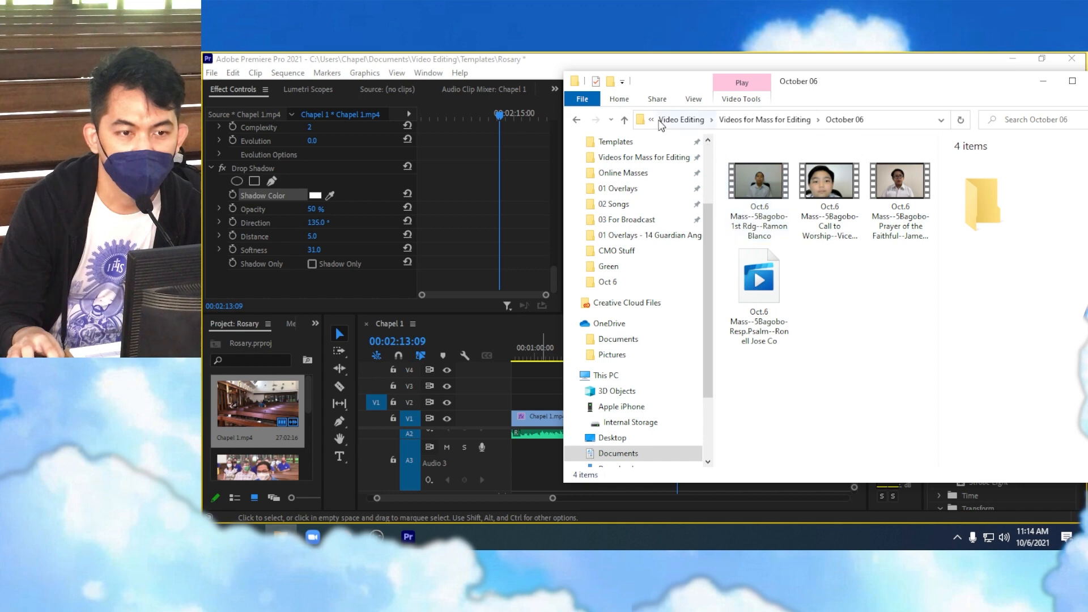
click(625, 121)
double_click(763, 186)
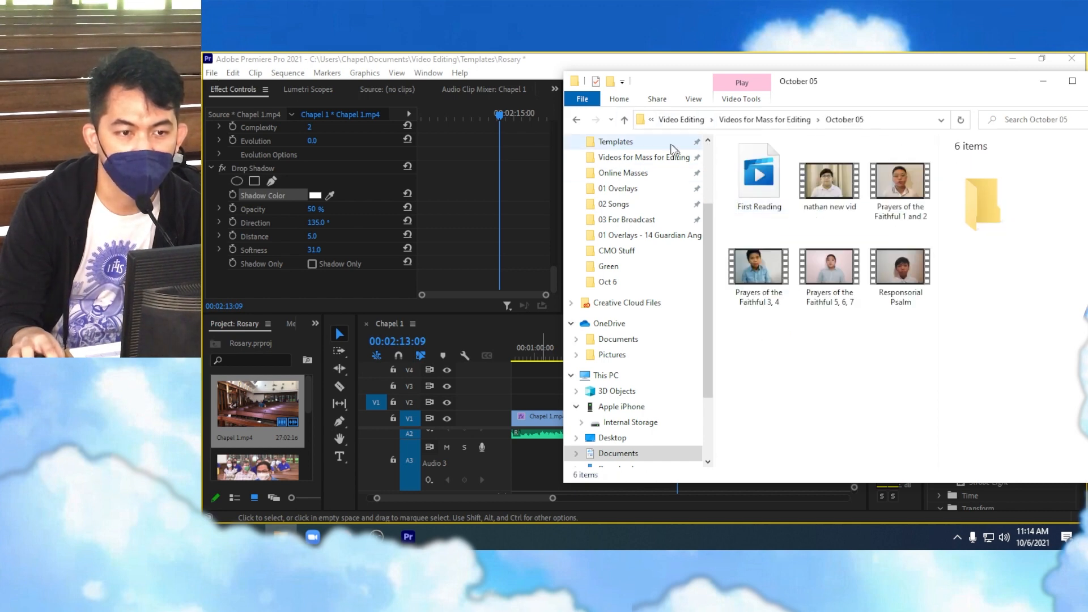
click(624, 120)
double_click(760, 175)
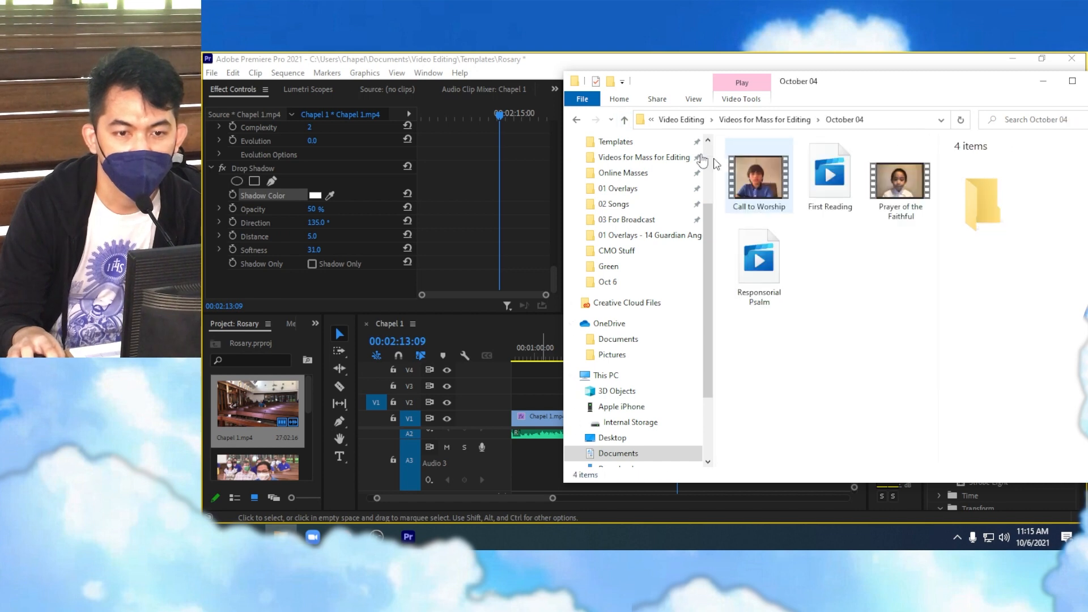
click(625, 119)
double_click(757, 216)
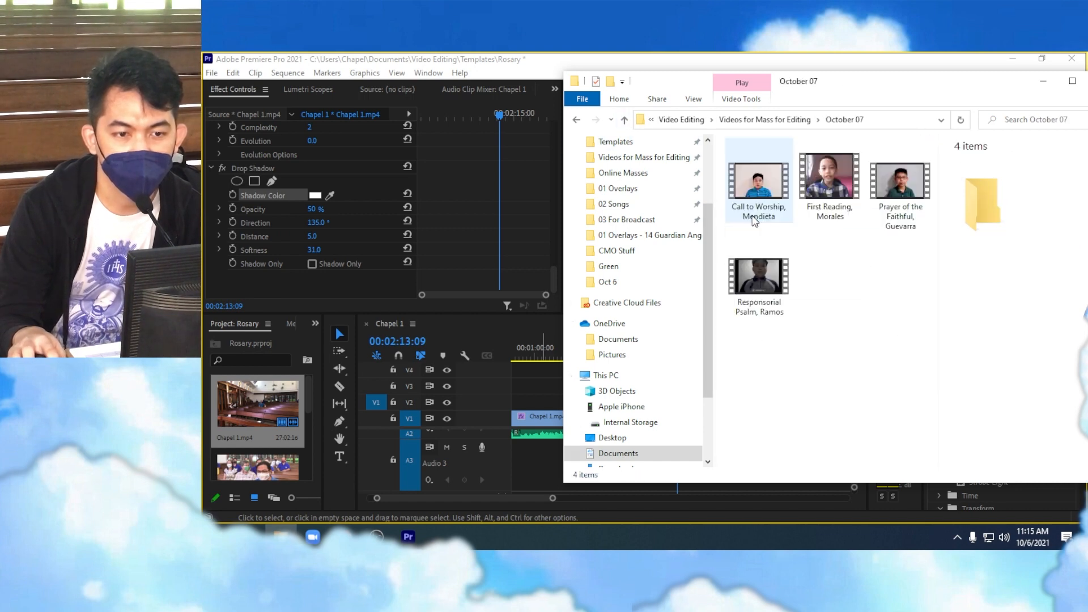
drag(754, 221, 533, 383)
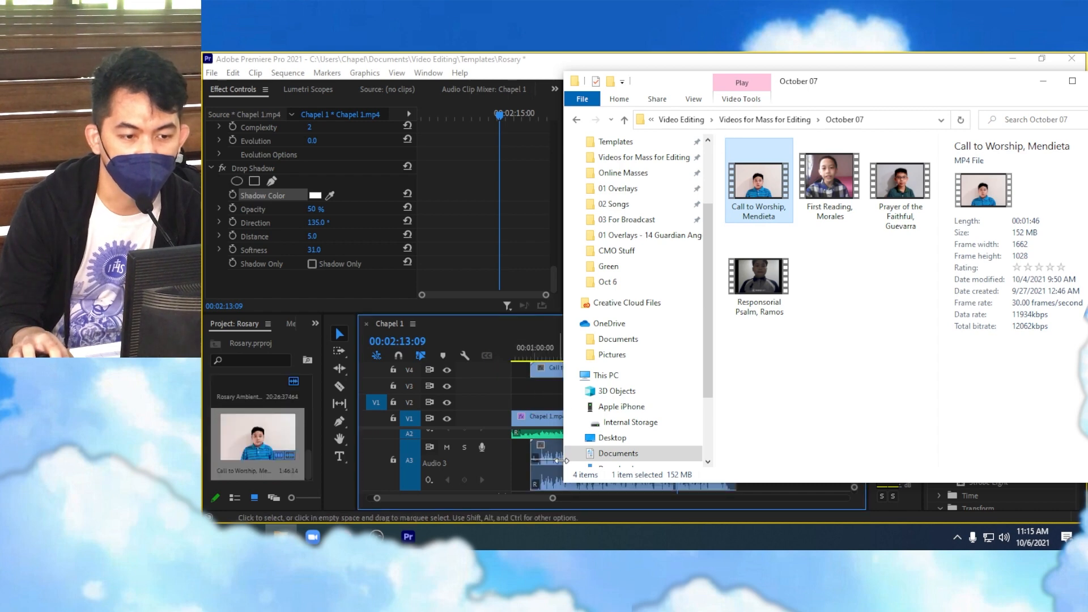
- Unlink the Call to Worship clip's video and audio, and delete its audio from track A3
click(545, 450)
right_click(545, 450)
click(620, 280)
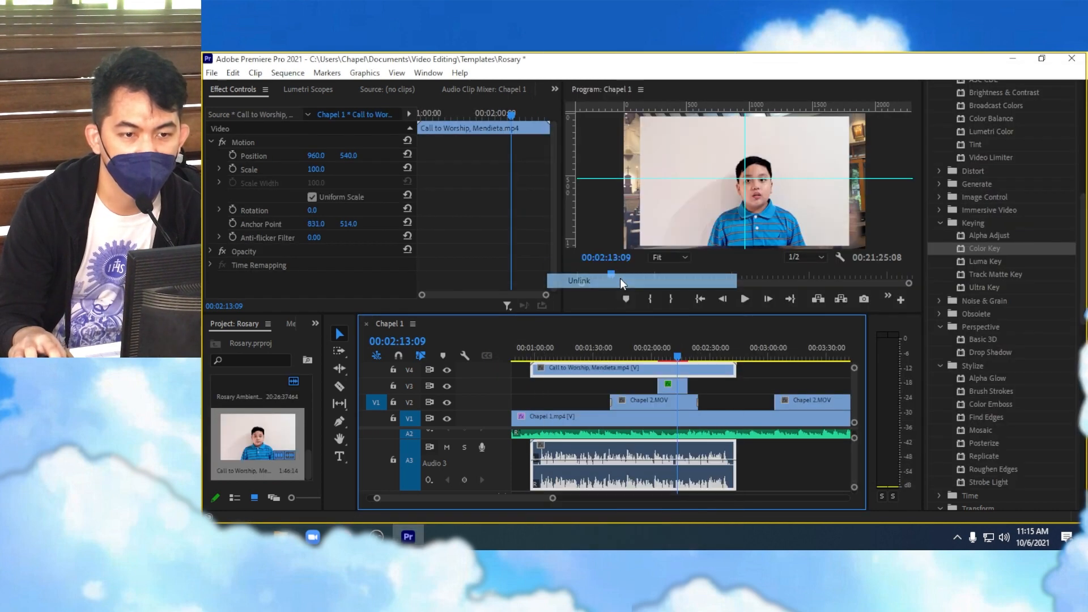
click(650, 456)
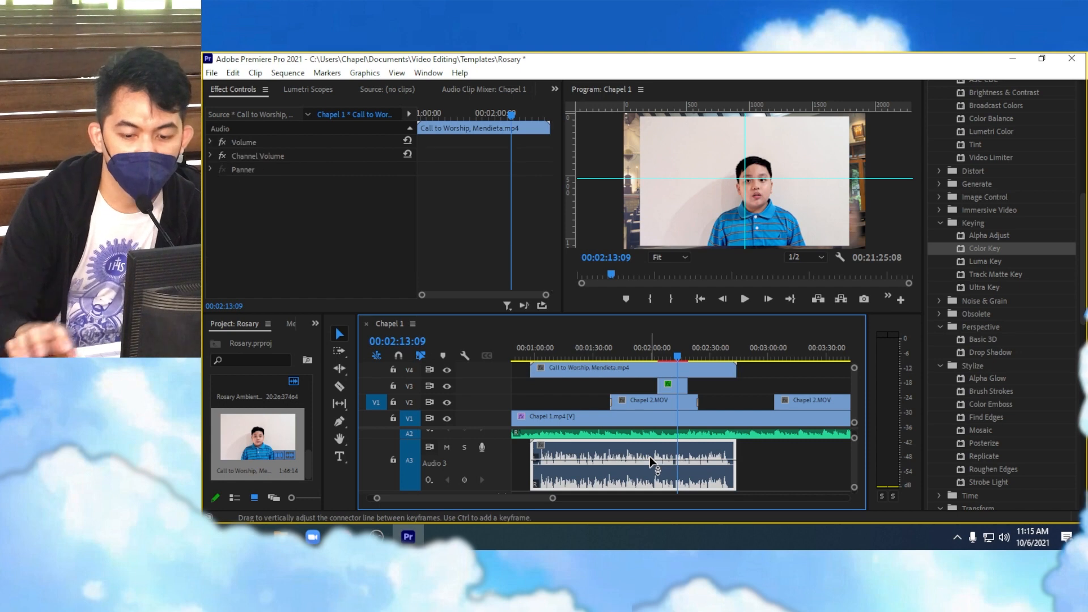
key(Delete)
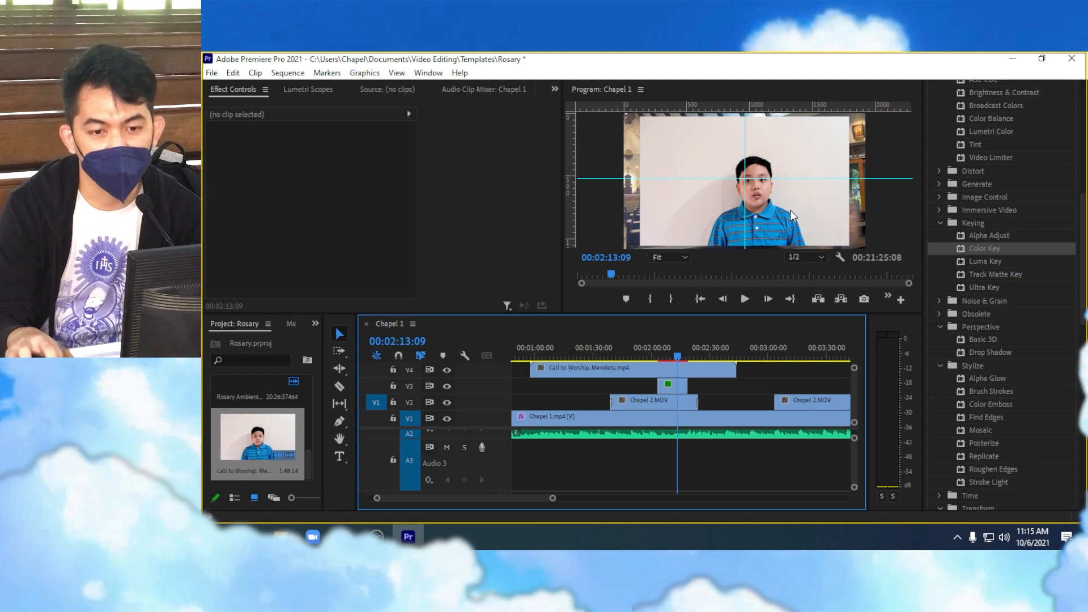
- Apply the Color Key effect to the V4 Call to Worship clip and show its settings with the playhead at 00:01:33:16
drag(987, 246, 600, 348)
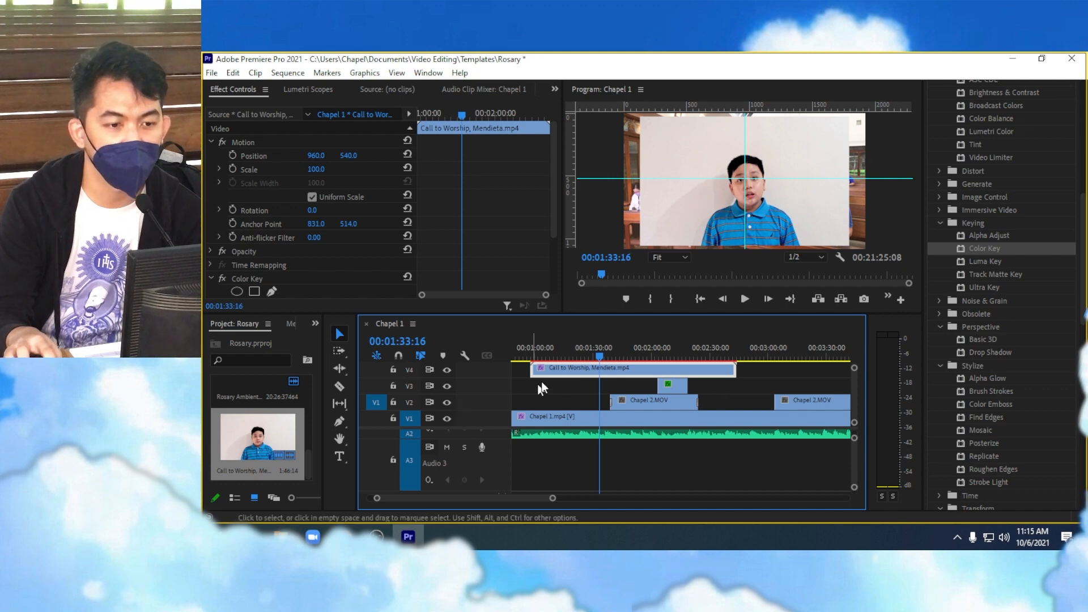
scroll(308, 287, down, 2)
scroll(347, 283, down, 1)
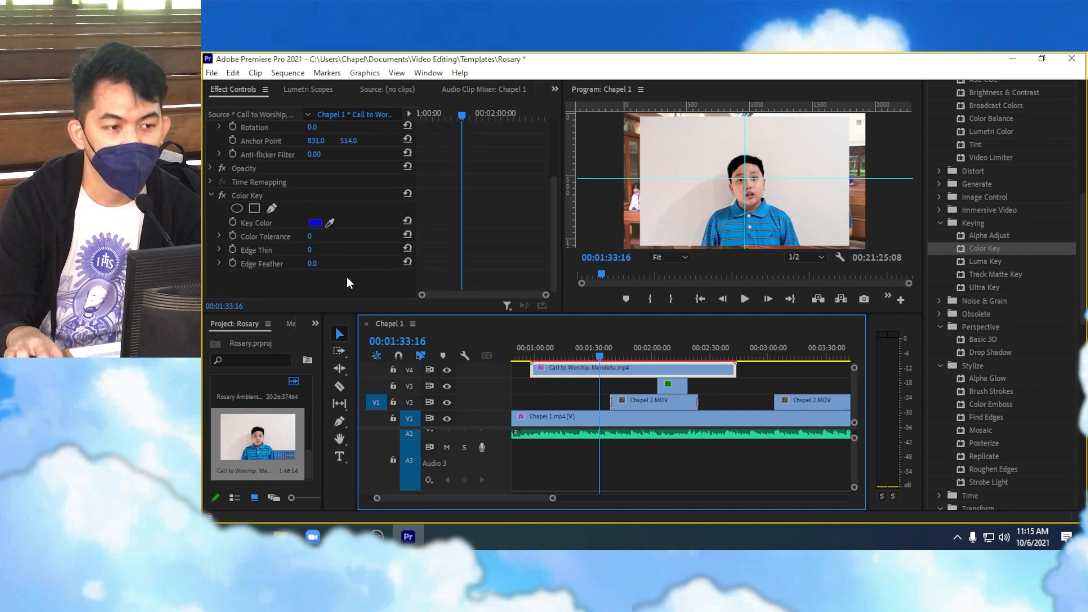
- Set the Color Key's Key Color by sampling the off-white wall behind the boy in the Call to Worship clip
click(313, 225)
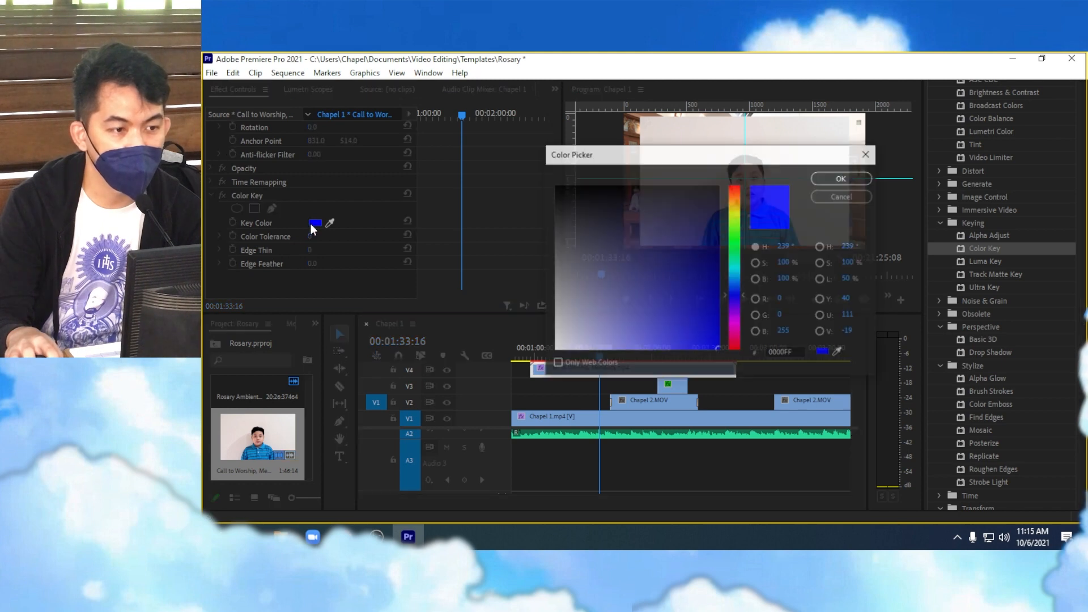
click(843, 199)
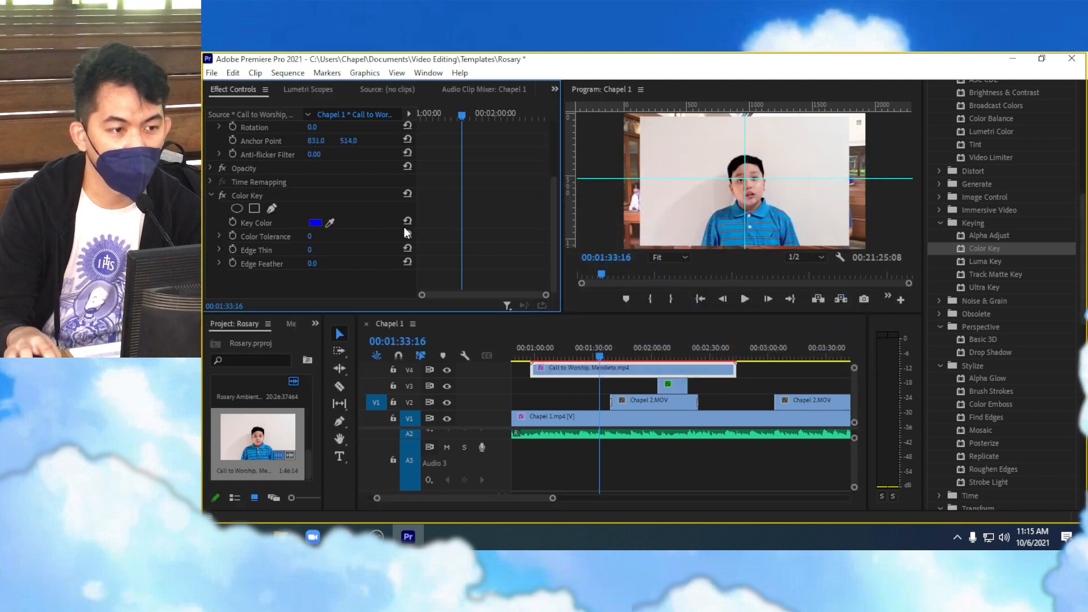
click(330, 222)
click(725, 149)
click(329, 223)
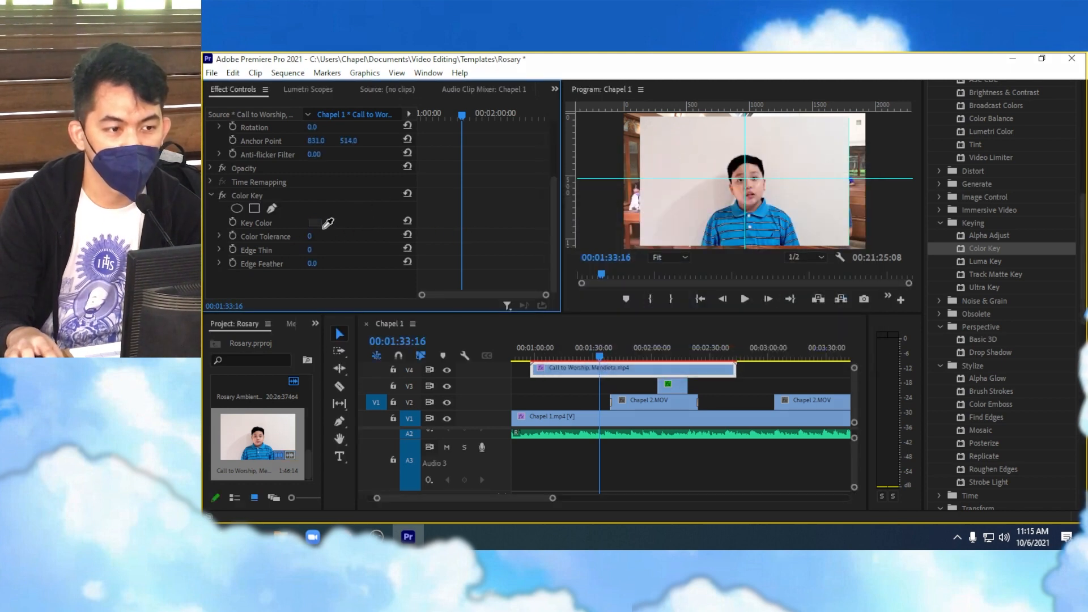
click(706, 164)
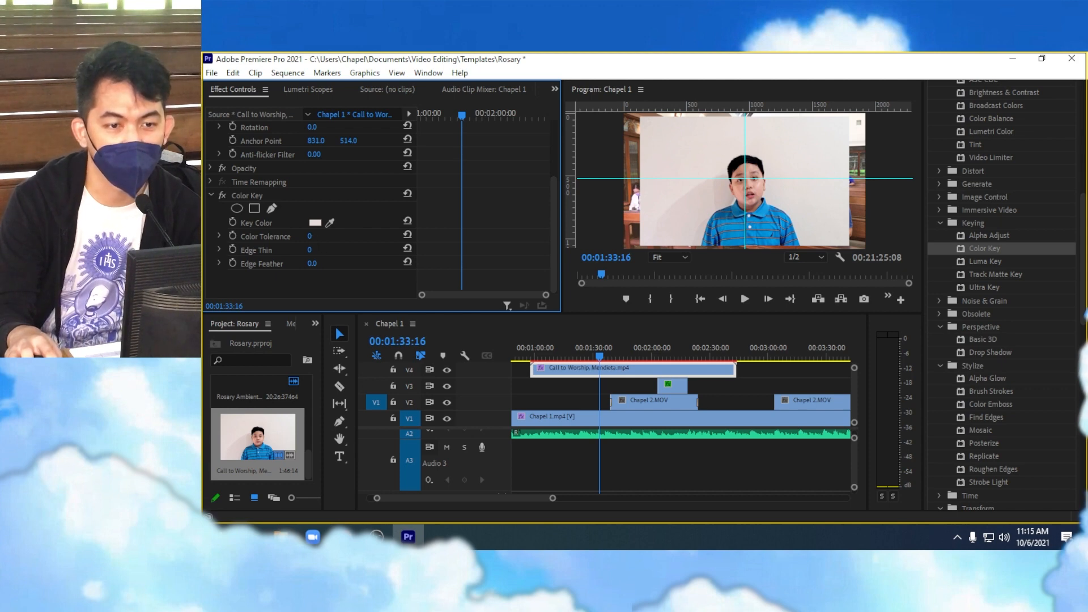
- Raise the Color Tolerance of the V4 clip's Color Key through 9 and 11 to 25
drag(310, 236, 315, 237)
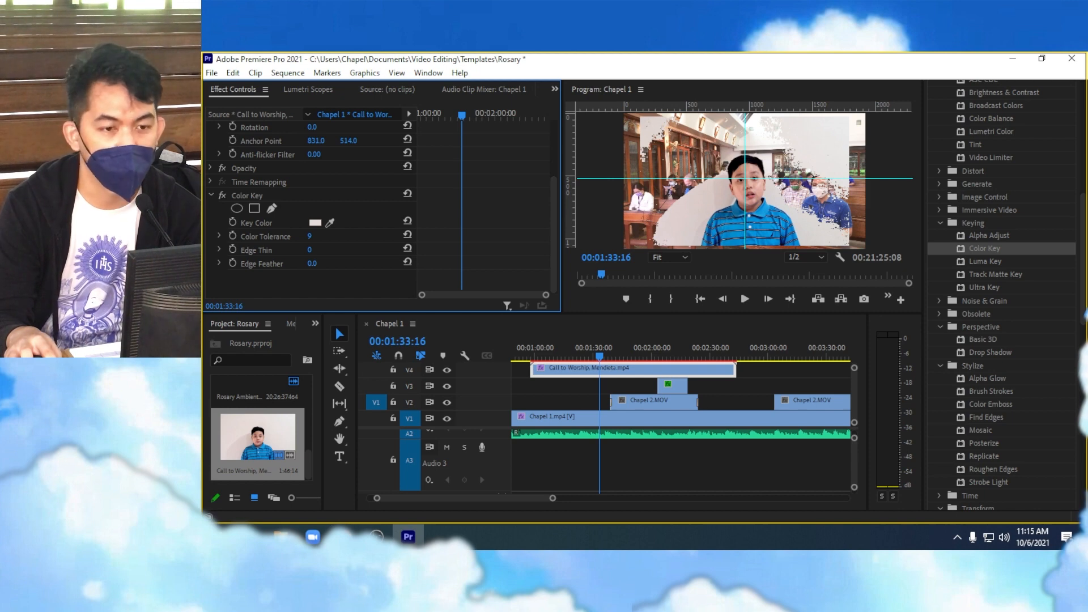
drag(315, 237, 315, 236)
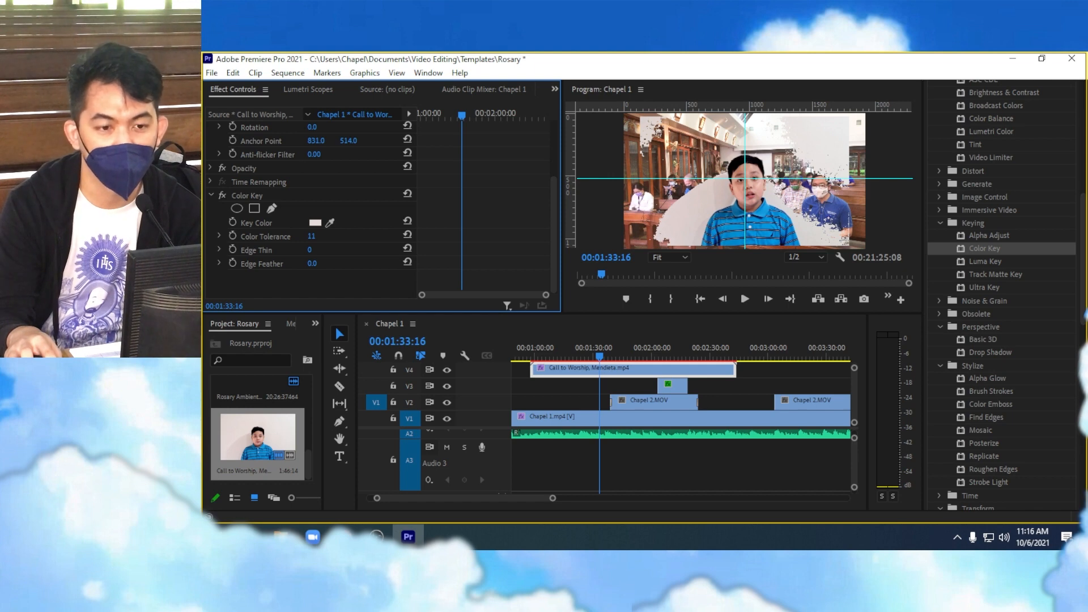
mouse_move(311, 236)
mouse_down()
mouse_move(394, 237)
mouse_move(326, 237)
mouse_up()
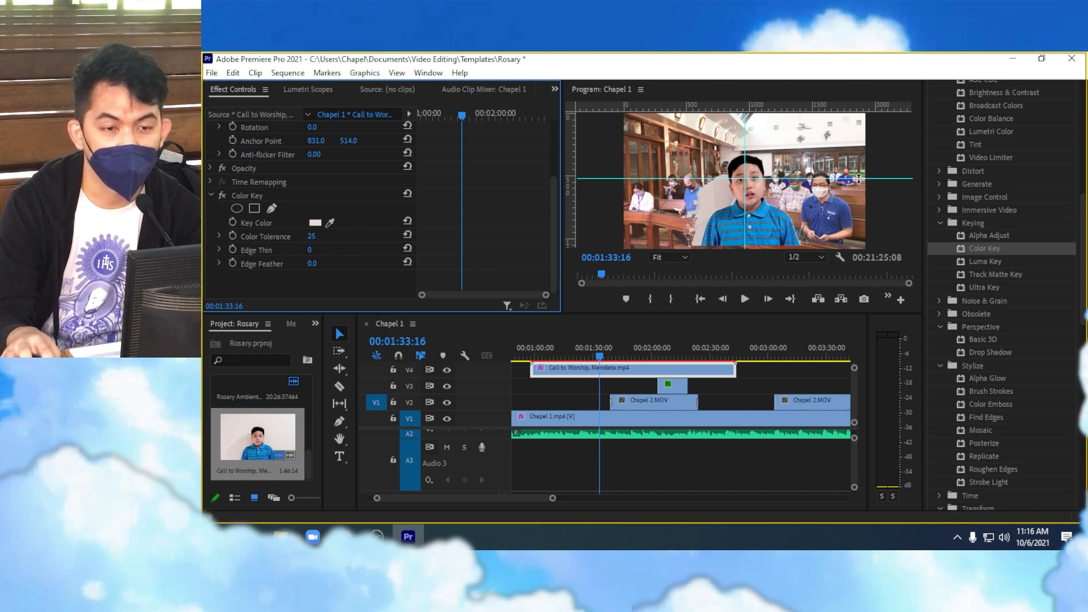
- Add a second Color Key to the V4 Call to Worship clip, sampling the grey wall beside the boy, with Color Tolerance 7
drag(1014, 245, 633, 370)
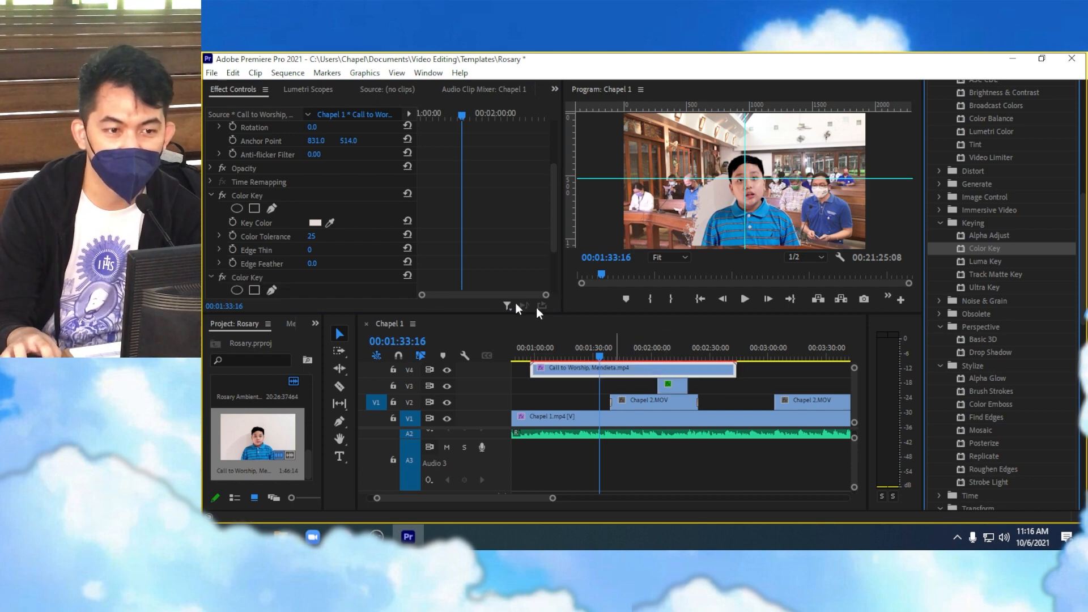
scroll(254, 290, down, 2)
click(330, 279)
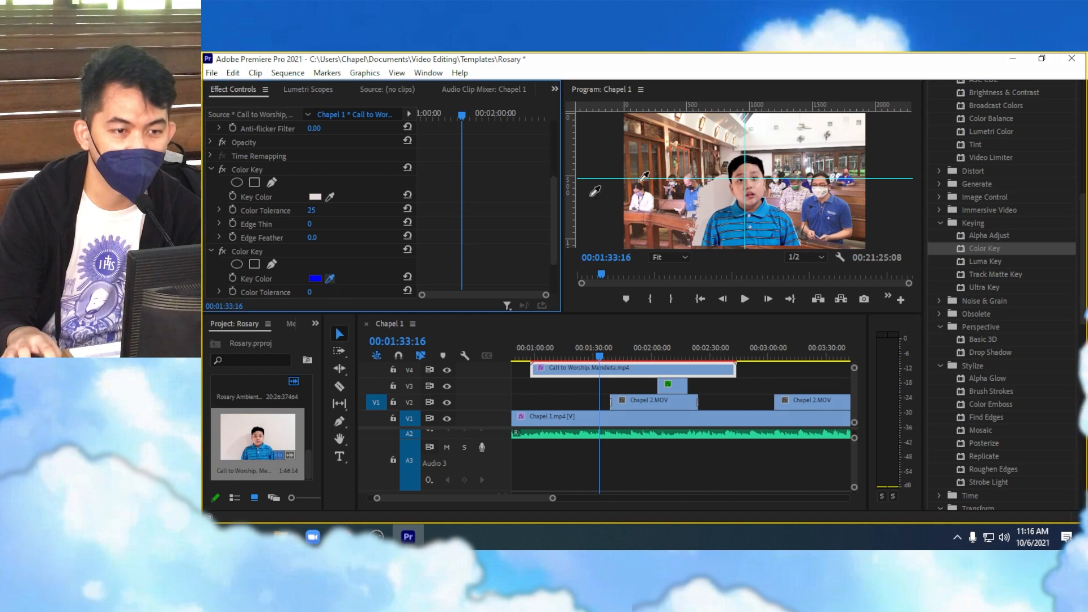
click(720, 190)
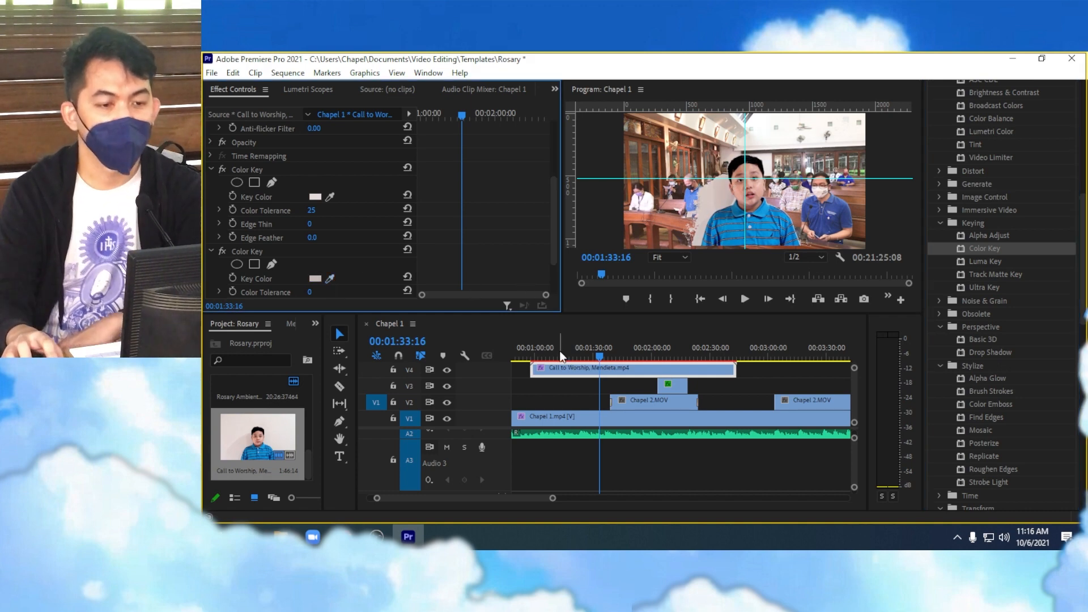
scroll(345, 270, down, 2)
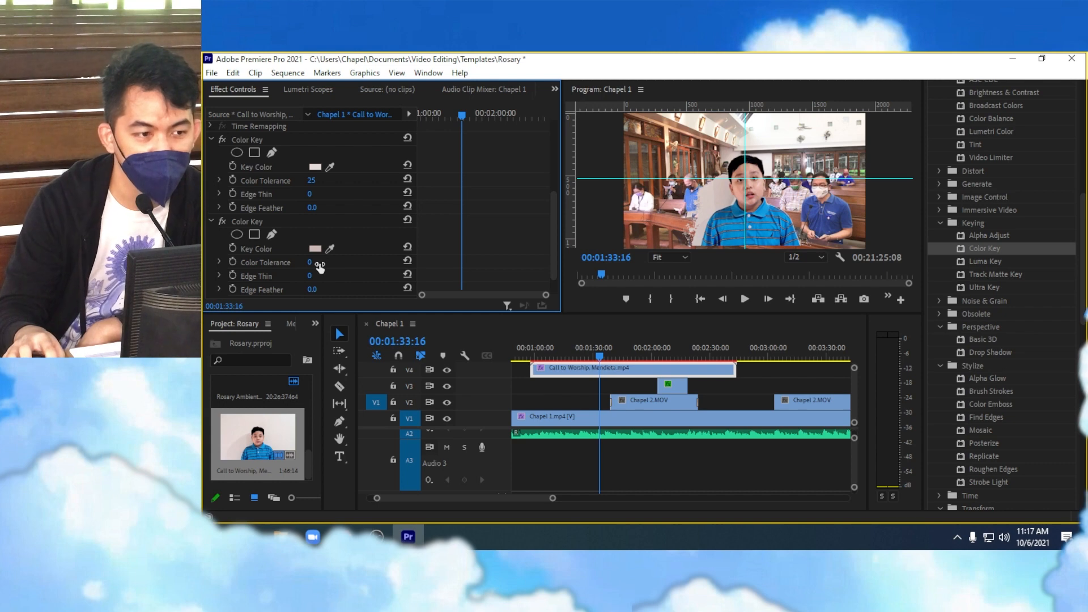
mouse_move(319, 267)
mouse_down()
mouse_move(333, 267)
mouse_move(324, 264)
mouse_up()
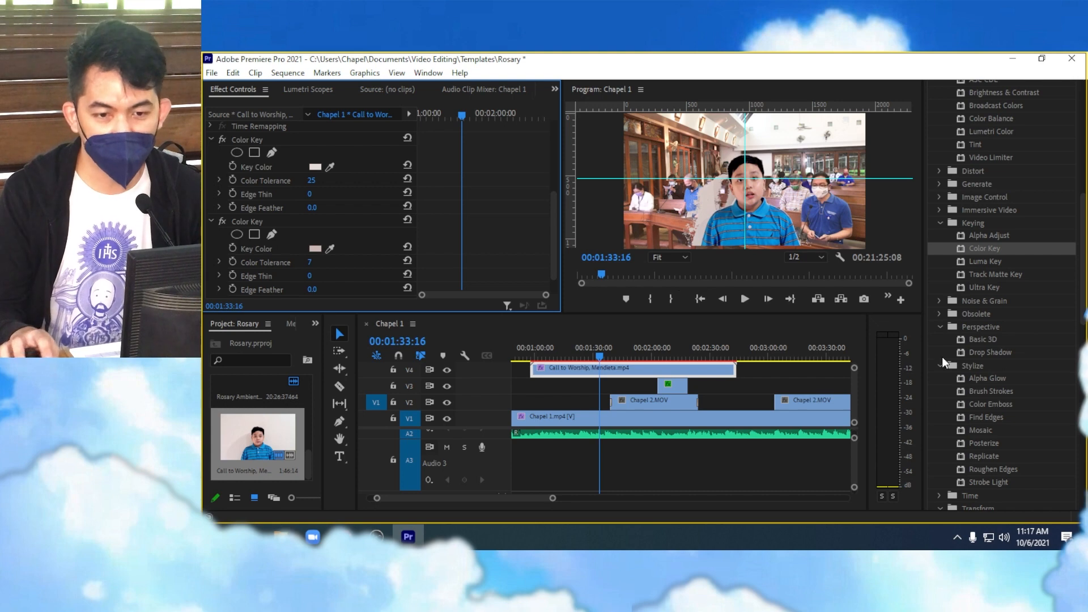
- Add a third Color Key to the V4 clip, sampling the leftover wall patch near the boy's shoulder, with Color Tolerance 12
drag(984, 249, 646, 372)
scroll(347, 263, down, 3)
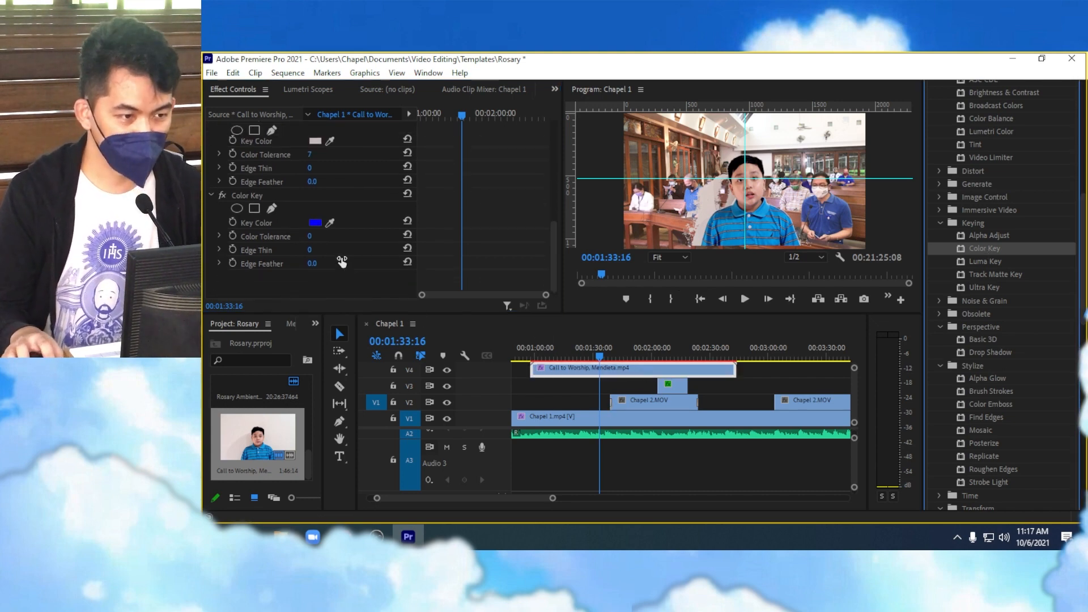
click(328, 222)
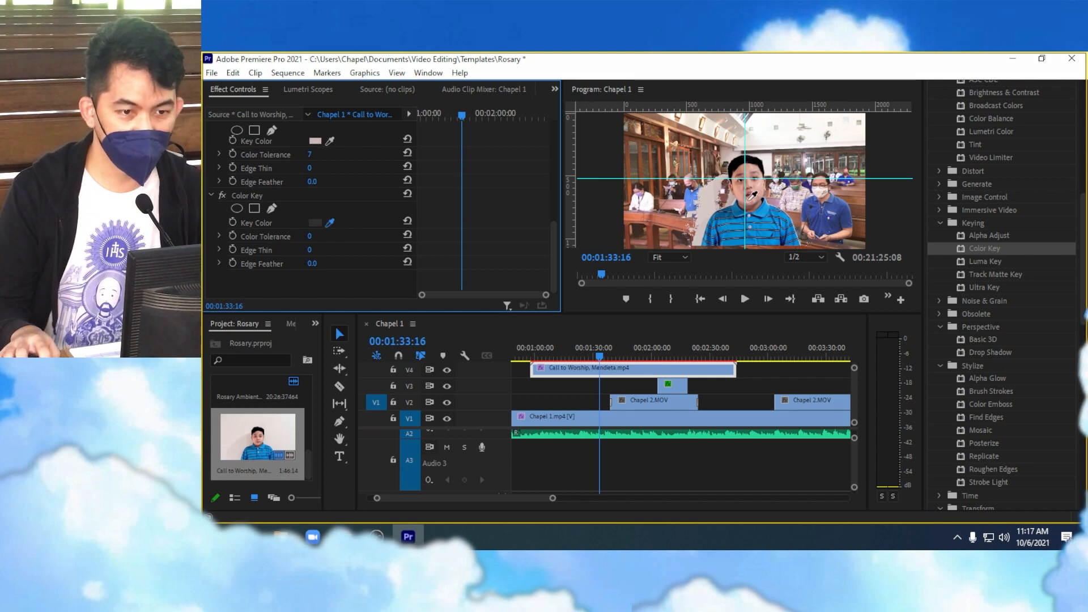
click(705, 199)
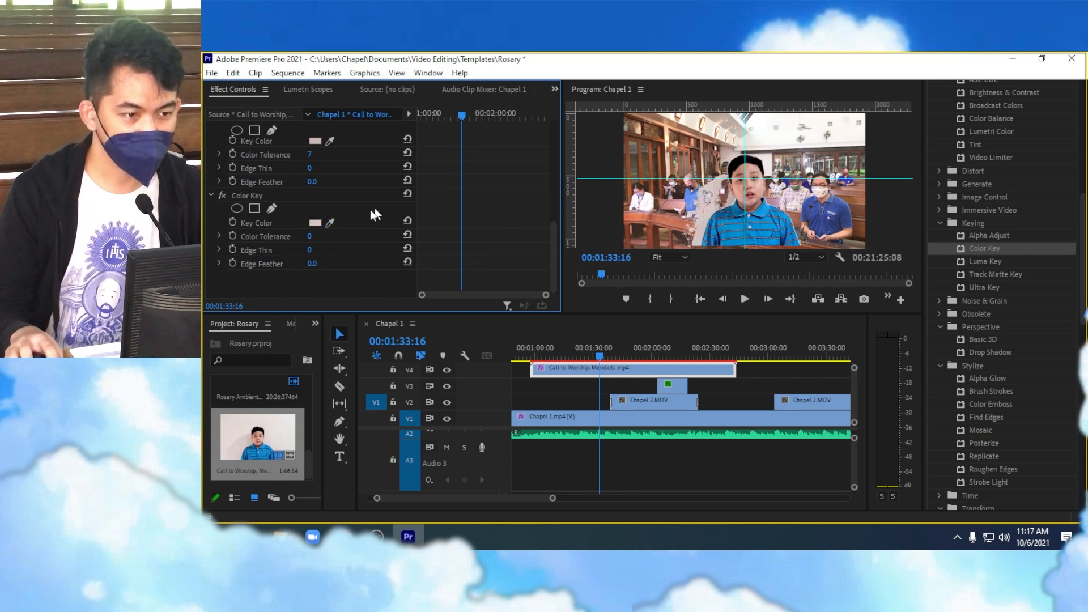
drag(312, 237, 318, 236)
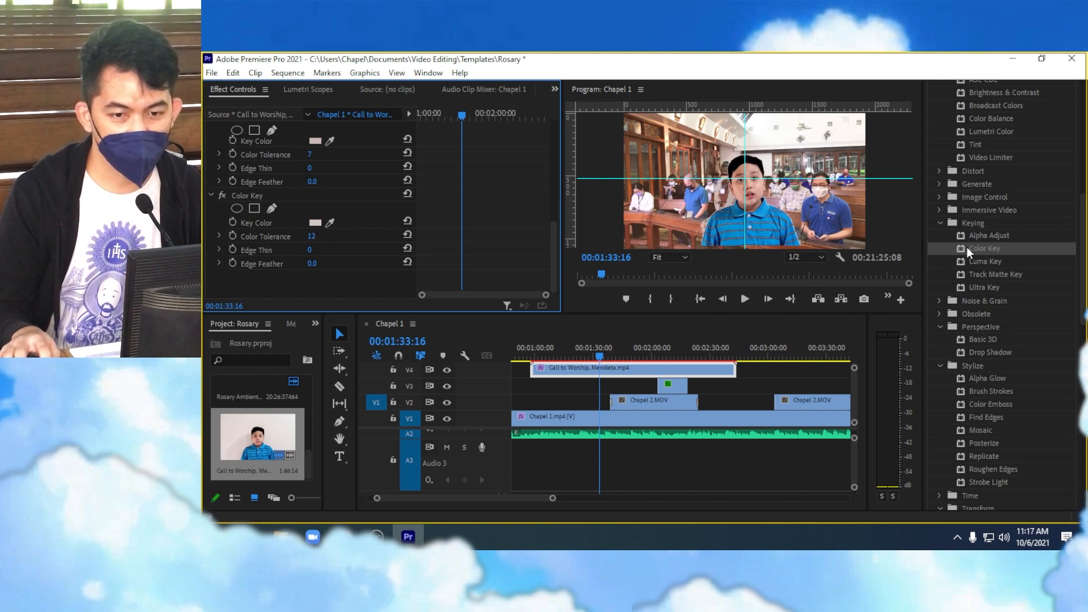
- Add a fourth Color Key to the V4 clip with a sampled wall color and Color Tolerance 11, and play back the keyed result
drag(967, 248, 339, 298)
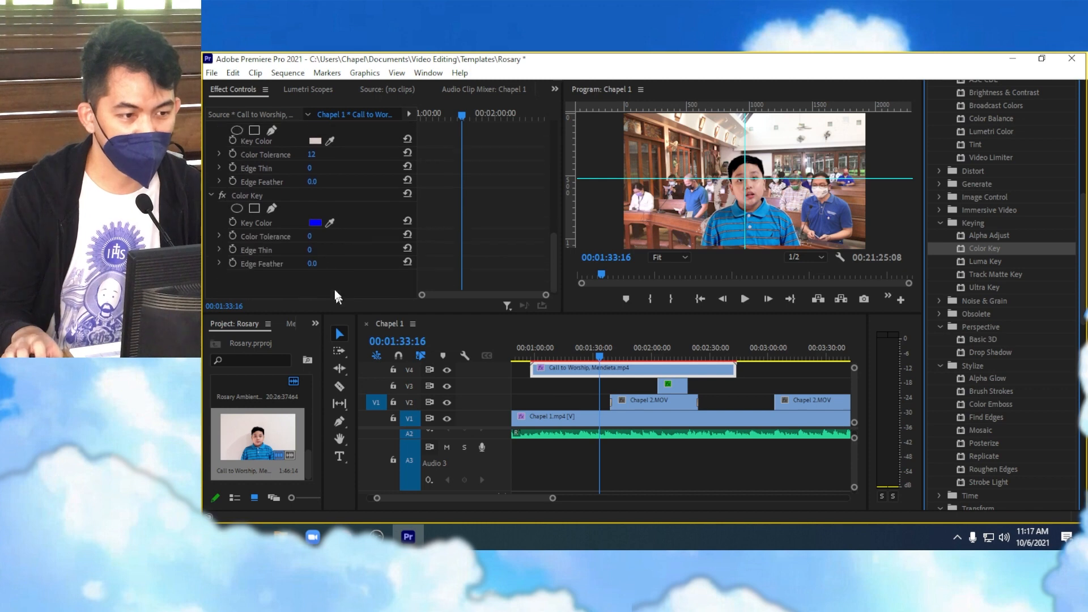
drag(330, 222, 737, 193)
drag(311, 235, 363, 235)
key(space)
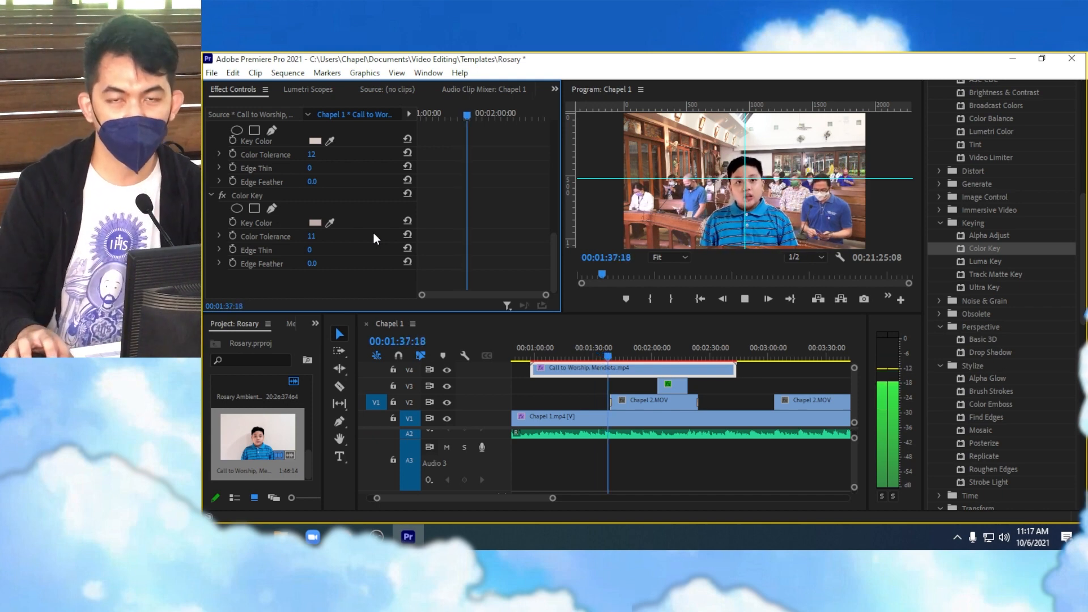
key(space)
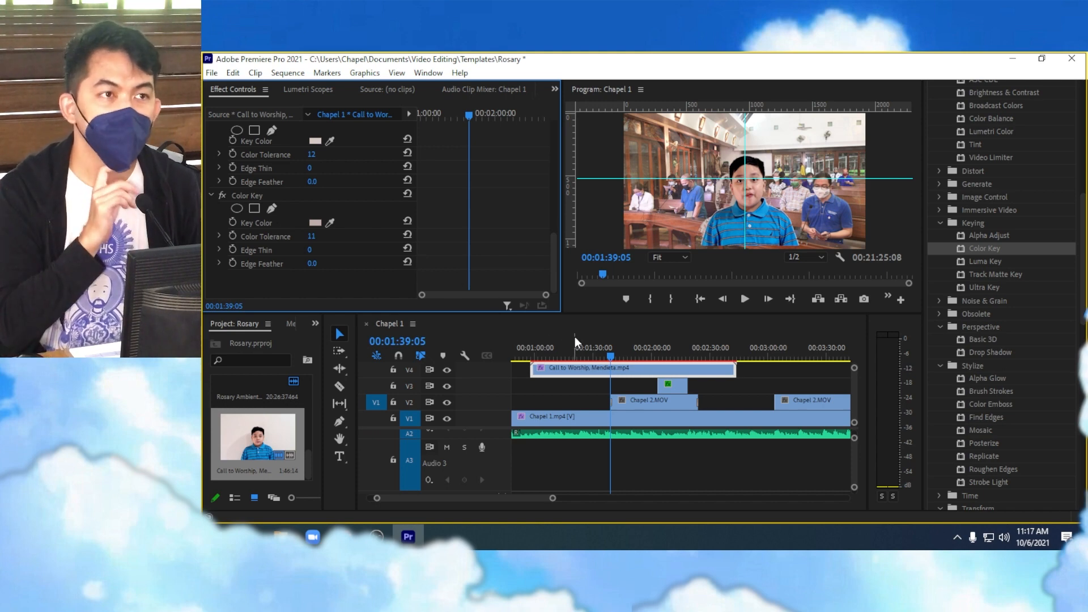
key(ctrl+s)
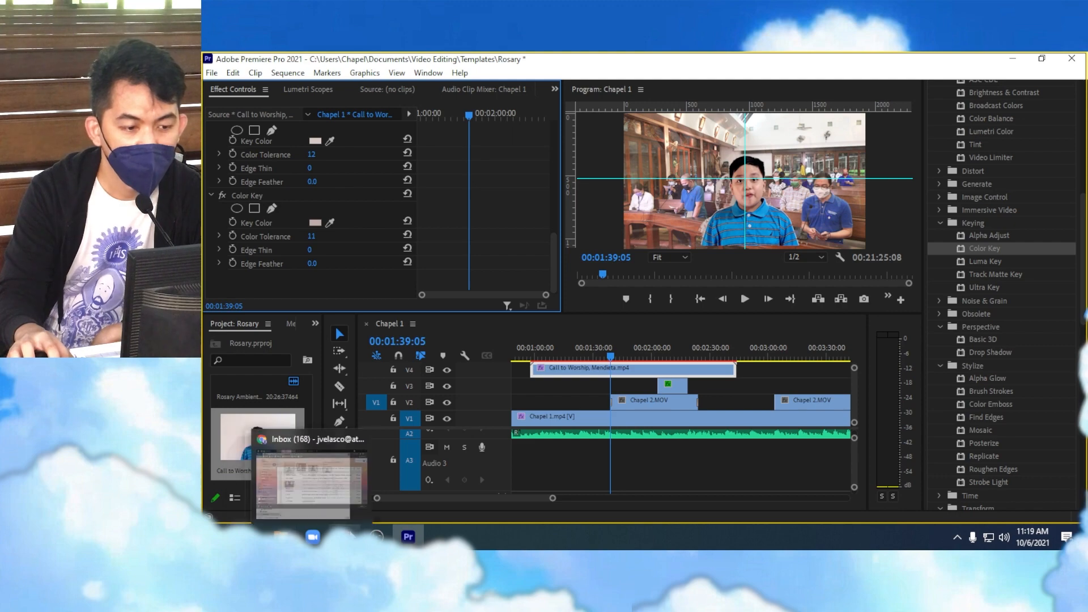
- Switch to YouTube Studio in Chrome and show the channel's uploaded content
click(344, 536)
click(624, 54)
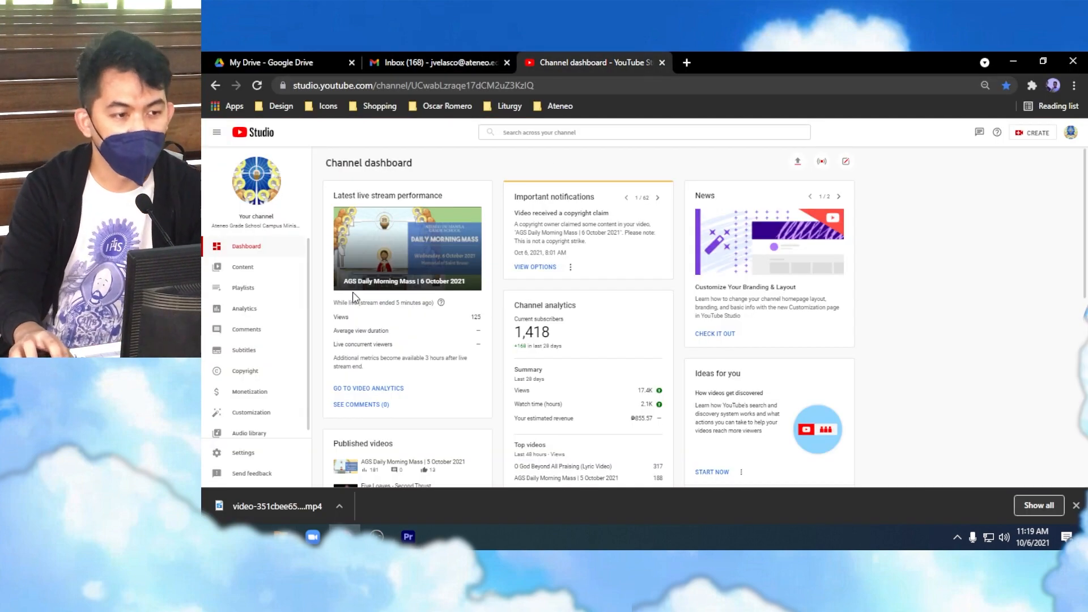
click(273, 268)
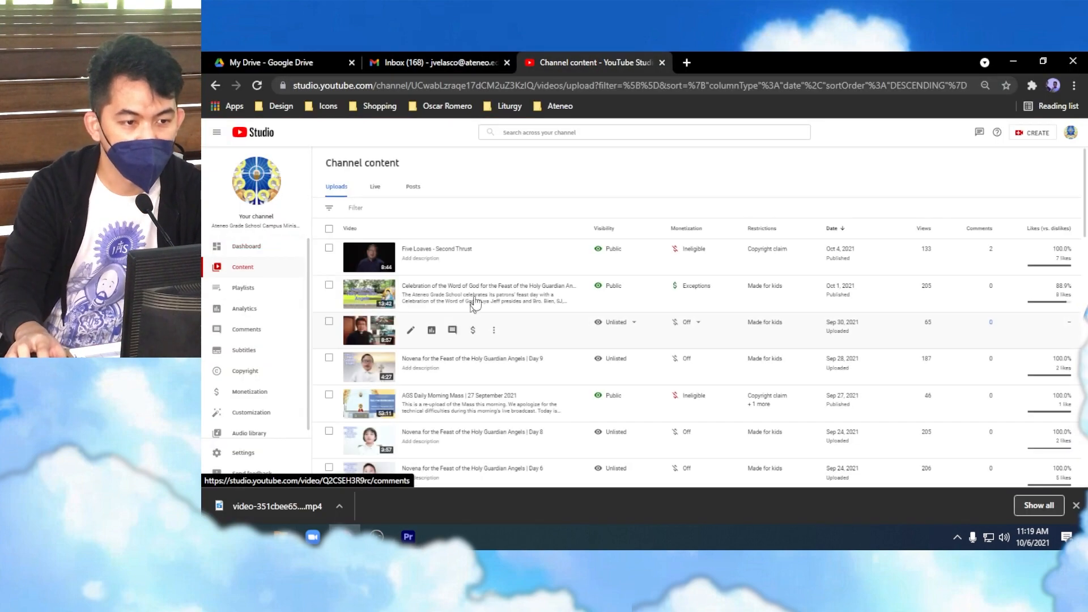
- Look through successive pages of the channel's uploads for the October 2020 Holy Rosary videos
scroll(431, 340, down, 15)
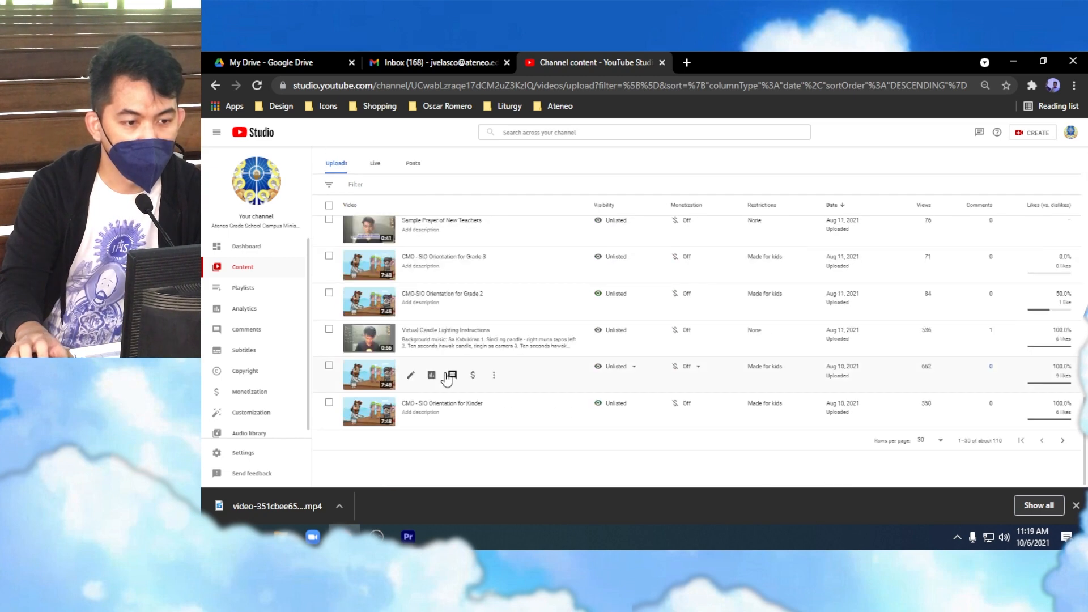
click(1059, 441)
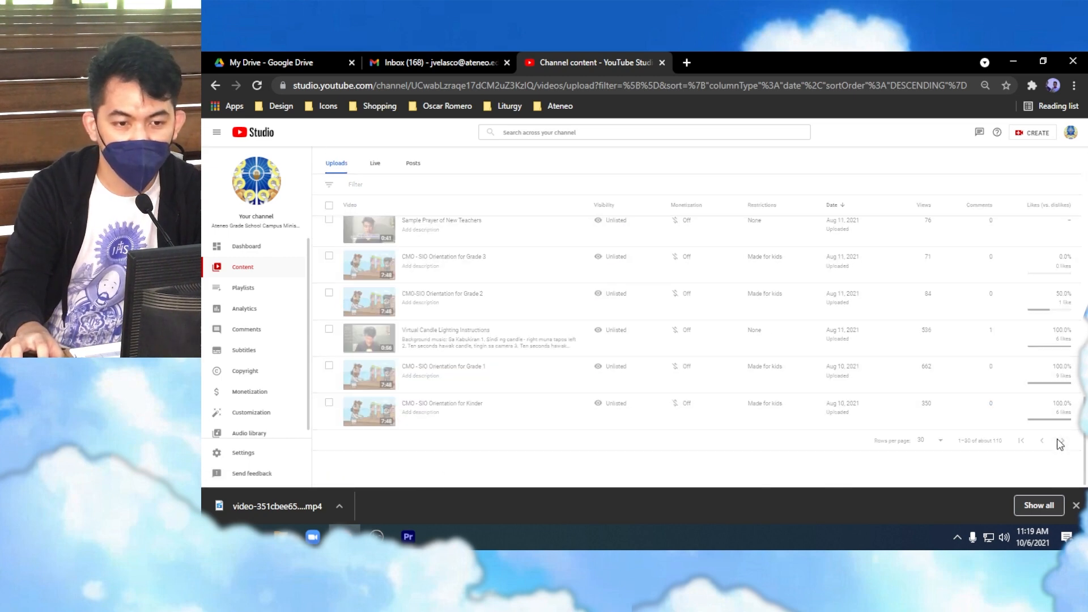
scroll(567, 291, down, 15)
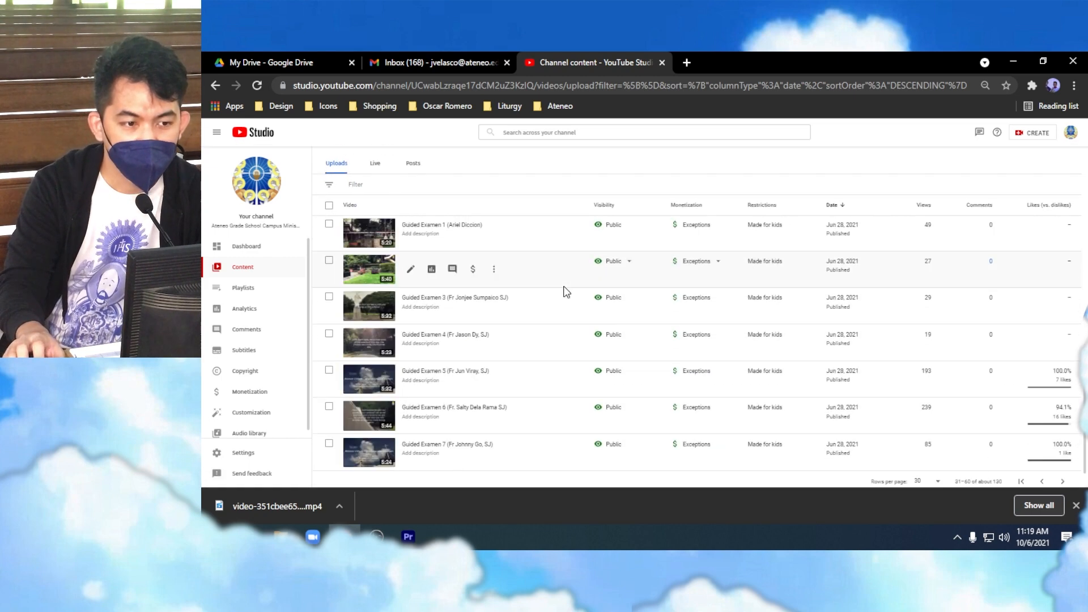
scroll(564, 292, down, 1)
click(1062, 441)
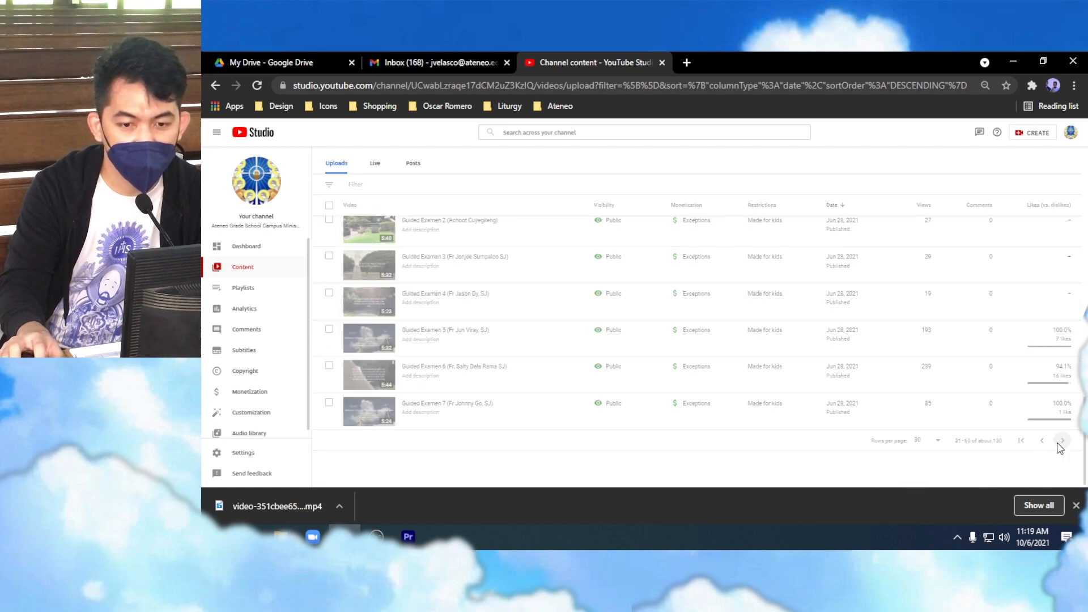
scroll(610, 363, down, 10)
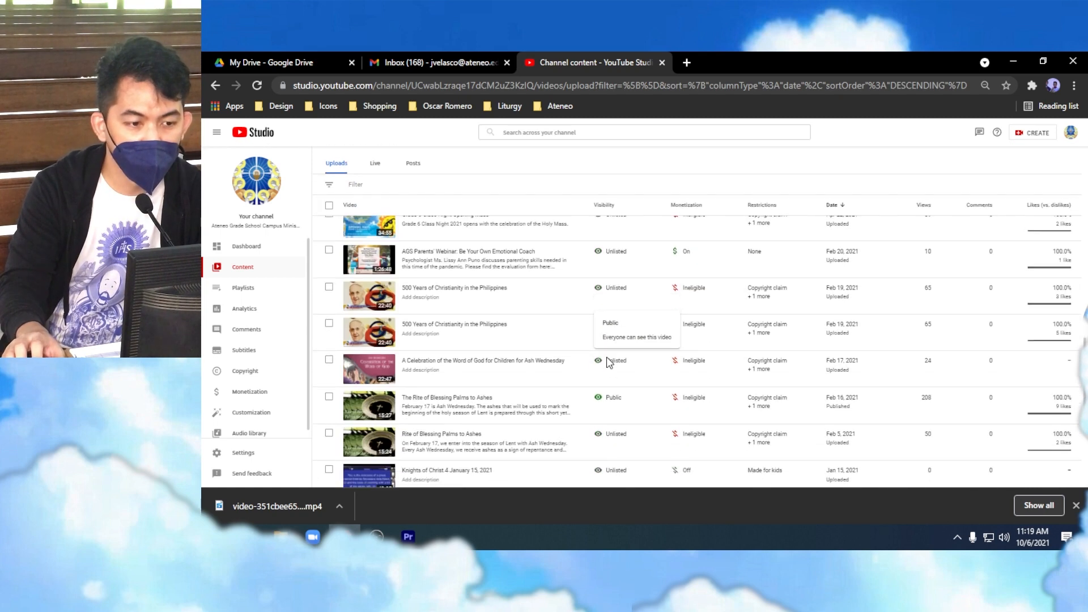
scroll(609, 363, down, 4)
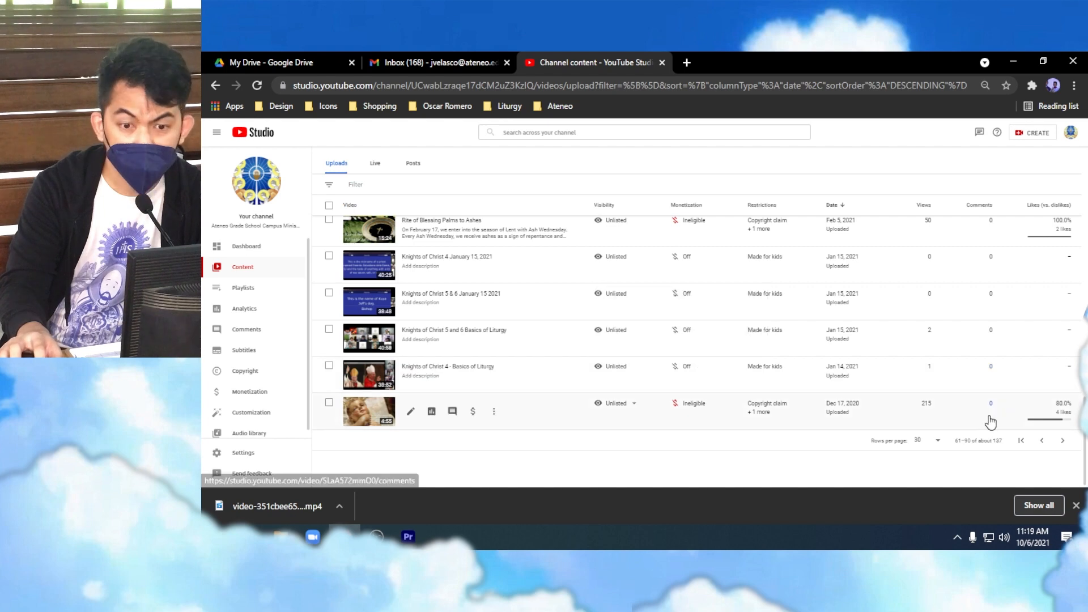
click(1065, 445)
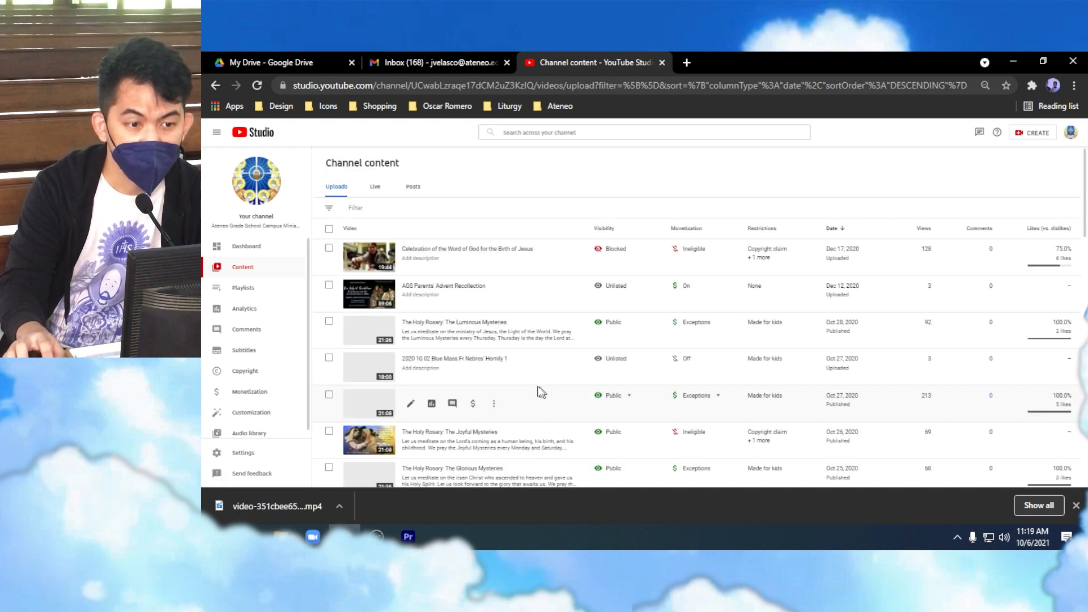
- Play The Holy Rosary: The Joyful Mysteries on YouTube in theater mode and skip to about 0:27
click(369, 441)
click(258, 201)
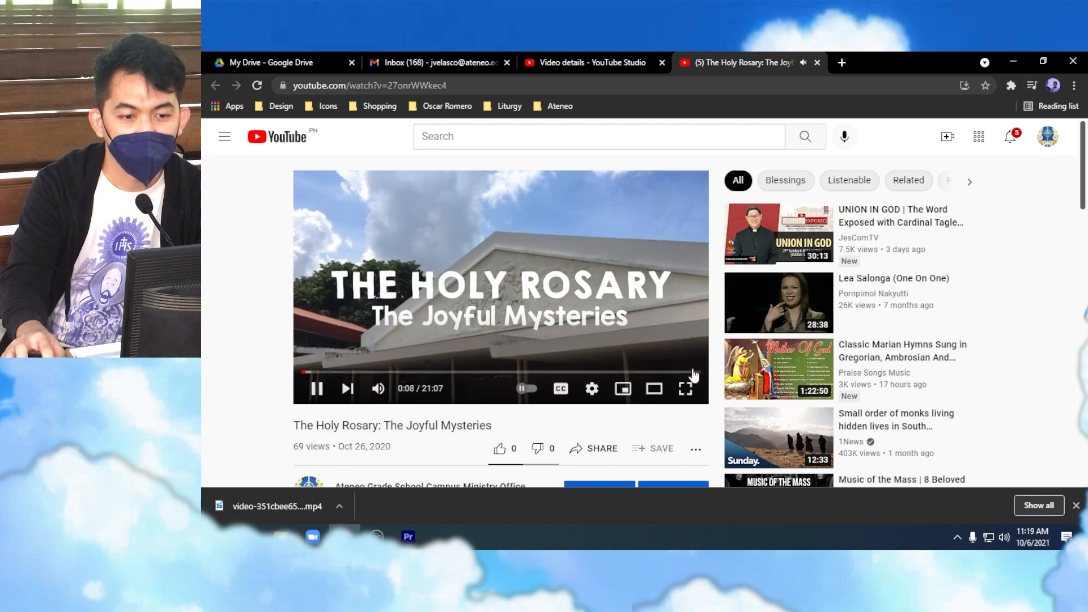
click(654, 388)
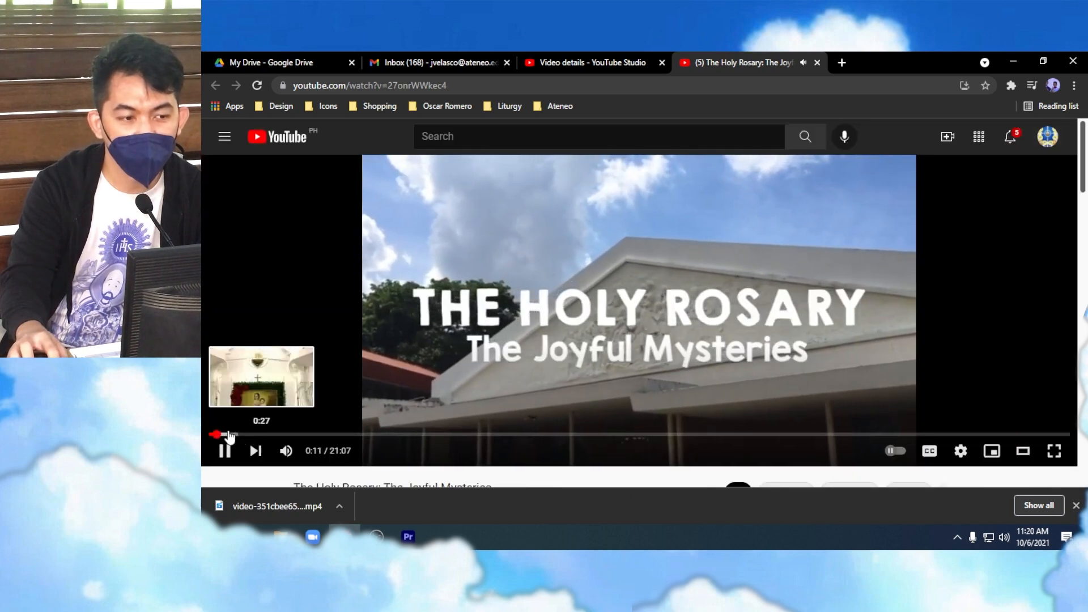
click(228, 435)
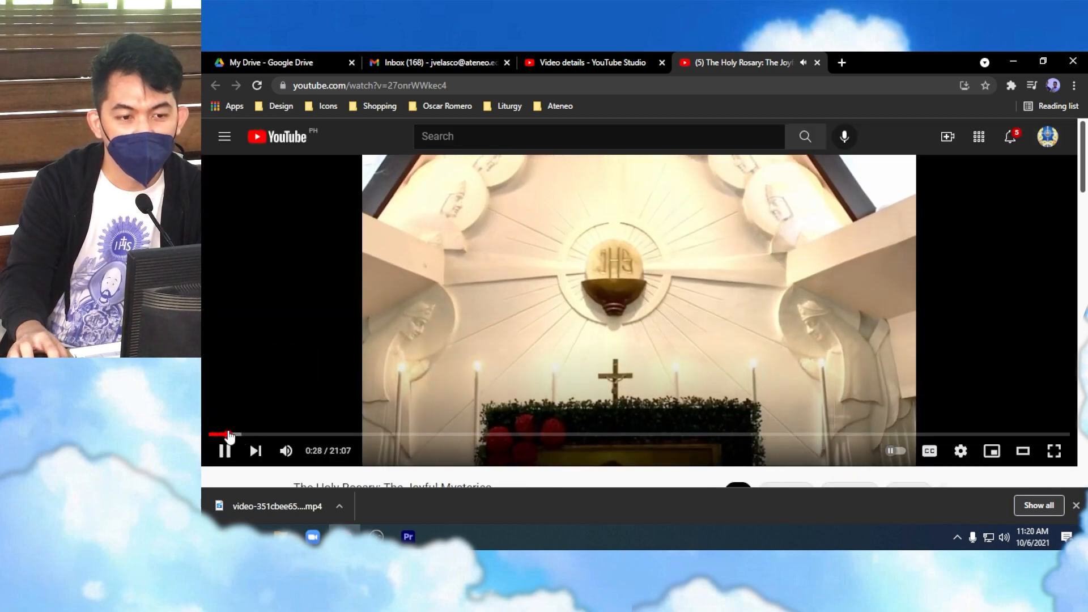
click(377, 537)
click(407, 536)
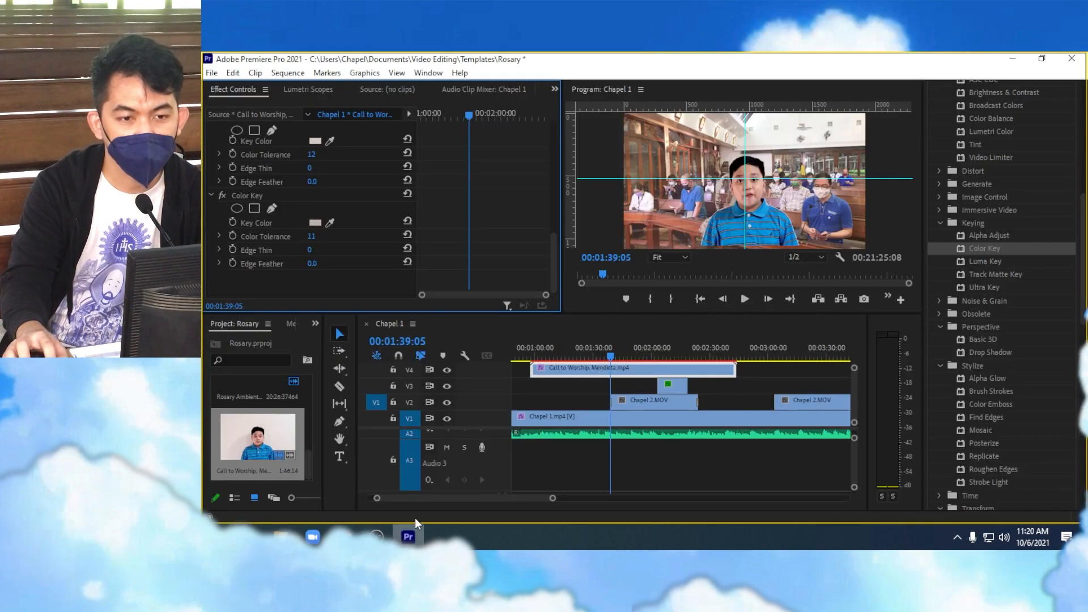
click(344, 536)
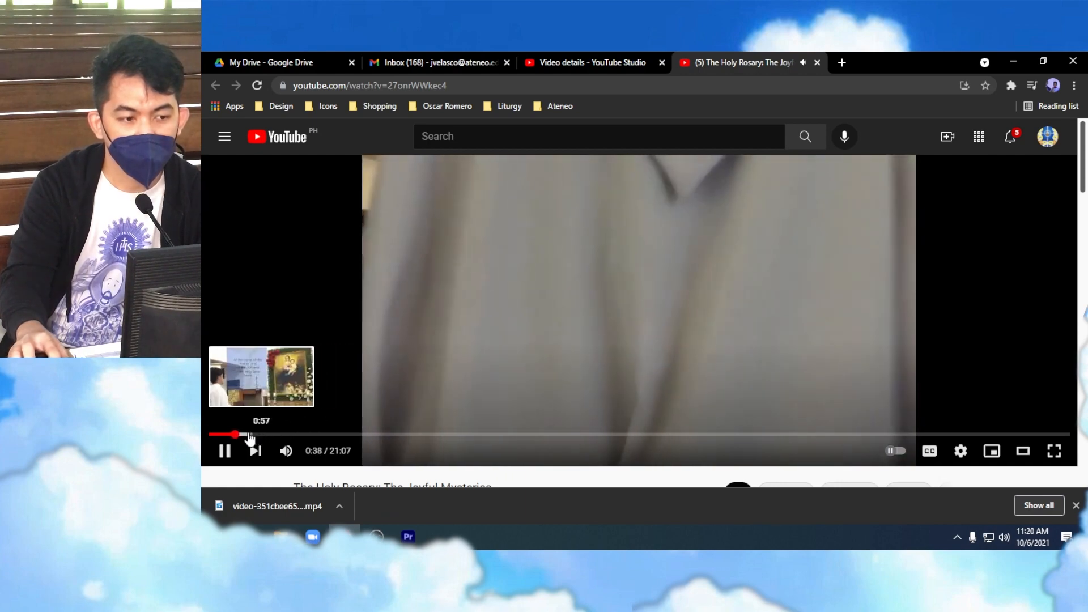
- Lower the rosary video's volume, skip ahead to the First Joyful Mystery, and pause at 4:10
mouse_move(285, 452)
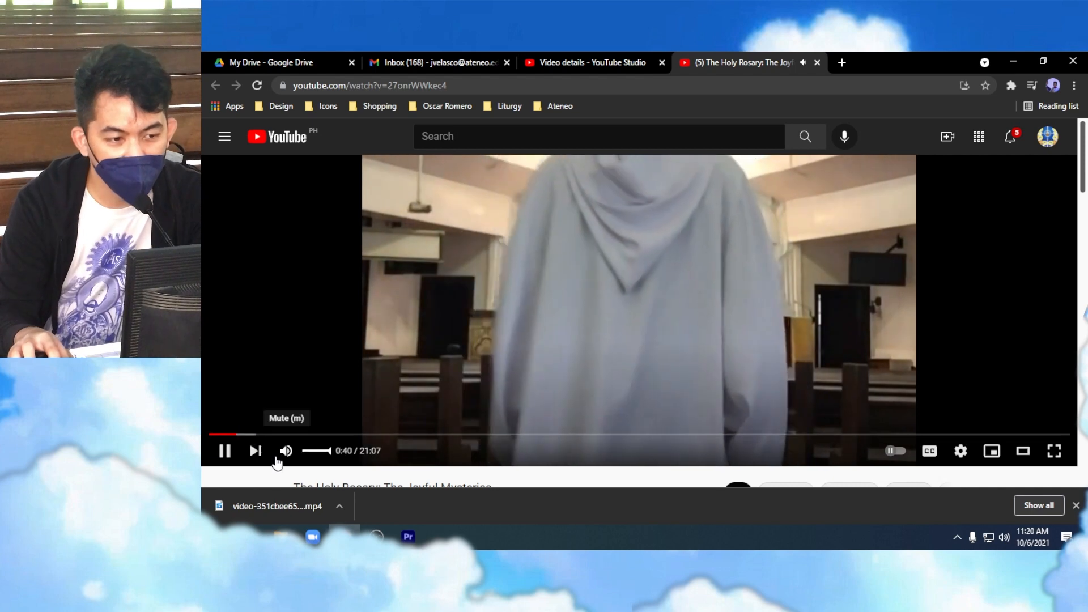
drag(328, 453, 311, 454)
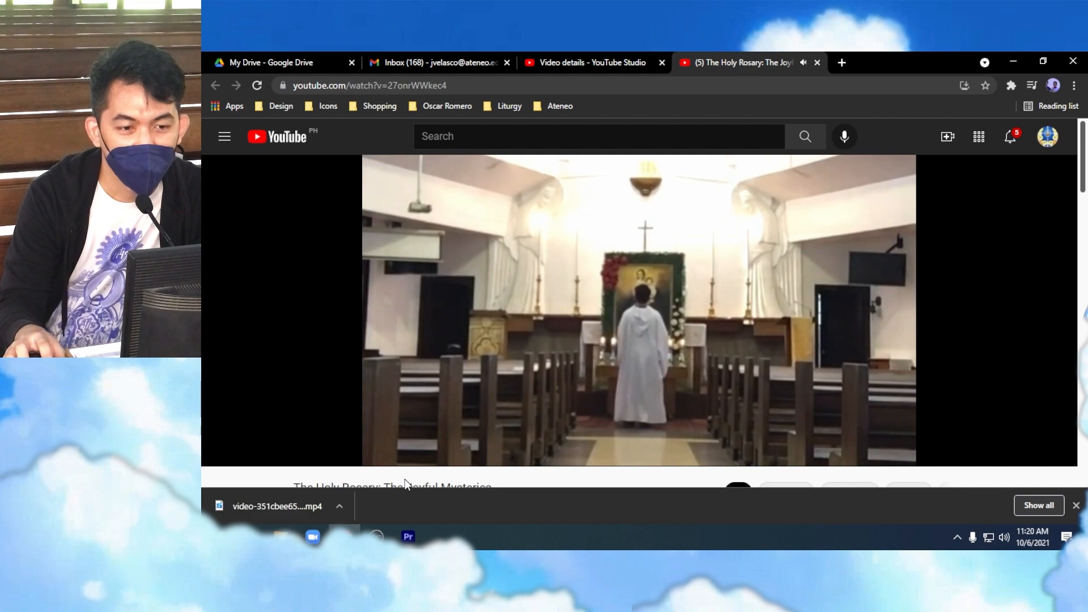
mouse_move(312, 458)
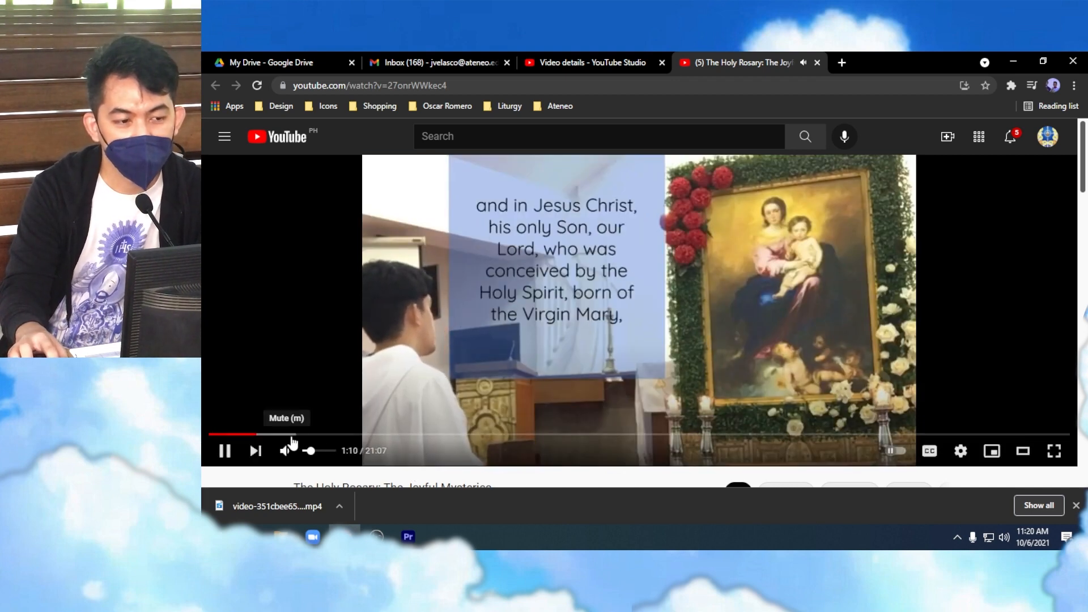
drag(286, 439, 354, 438)
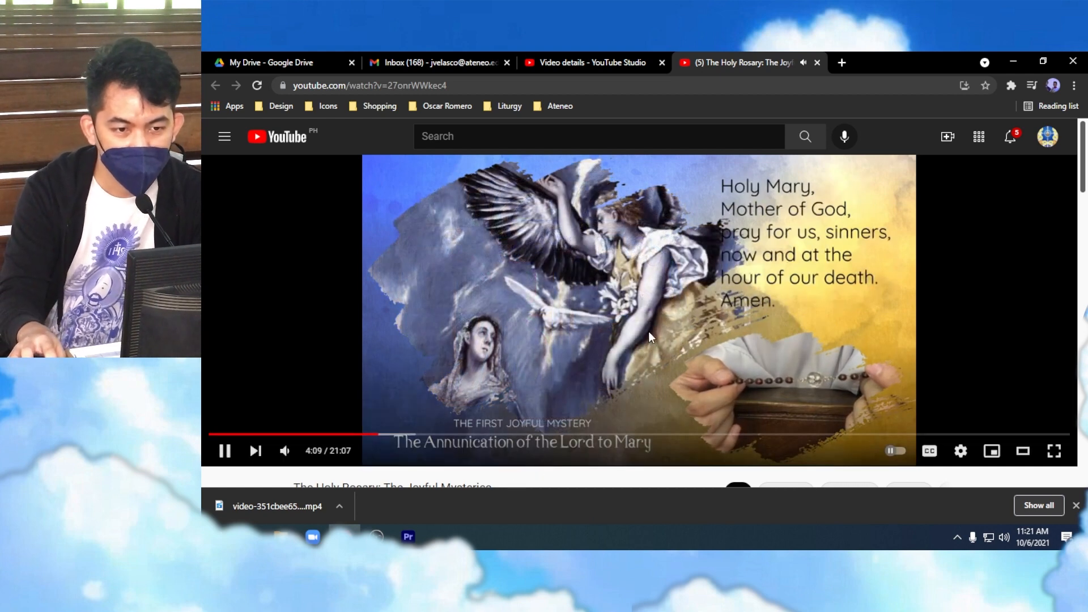
click(648, 331)
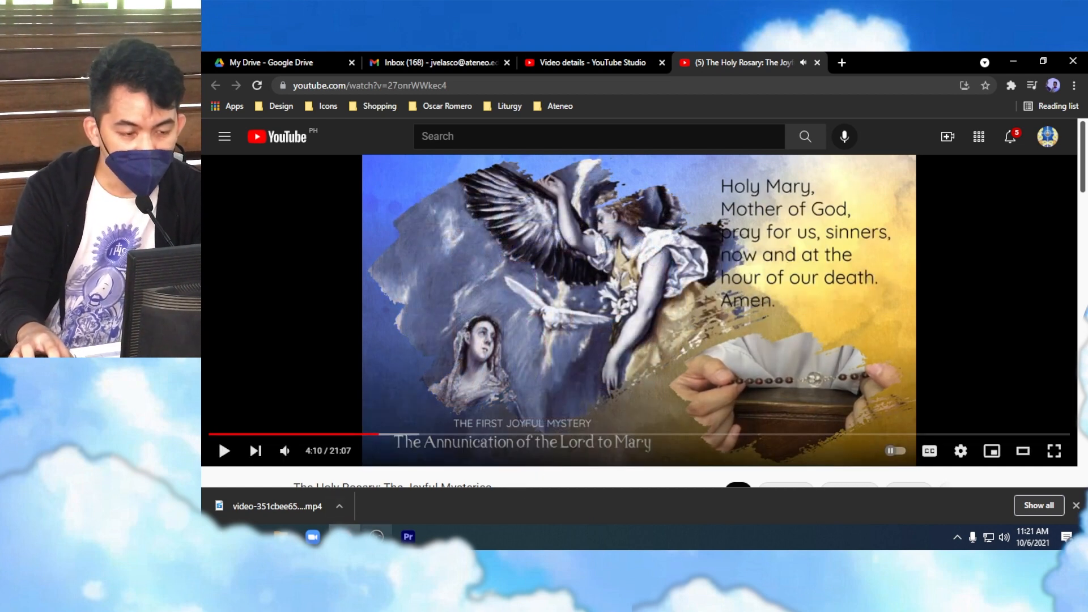
- Switch to Premiere Pro and, with no clip selected, add a new rectangle graphic layer at 00:01:39:05
mouse_move(403, 539)
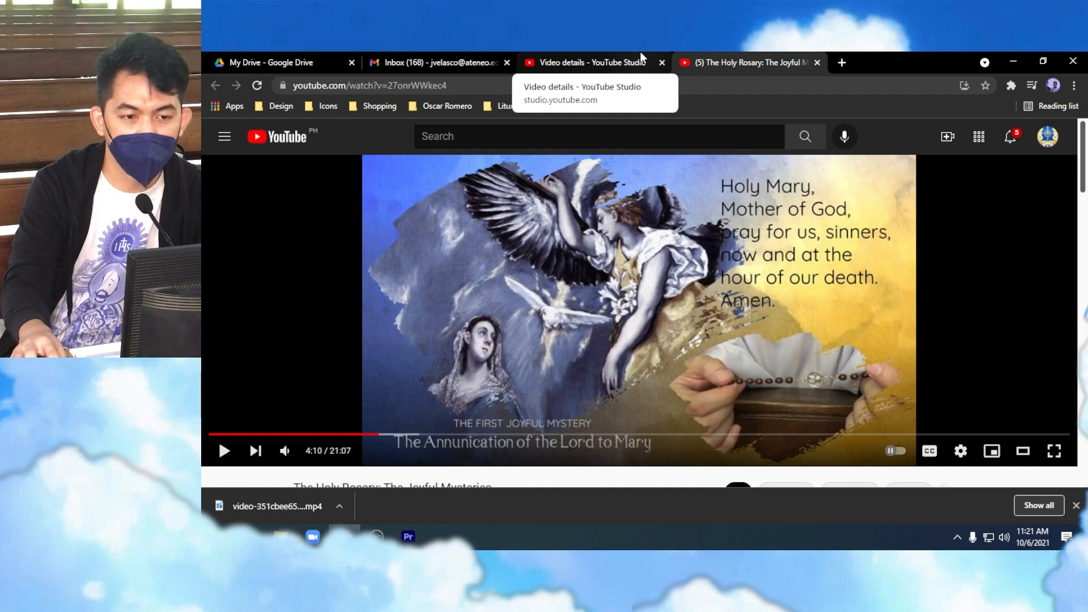
click(408, 537)
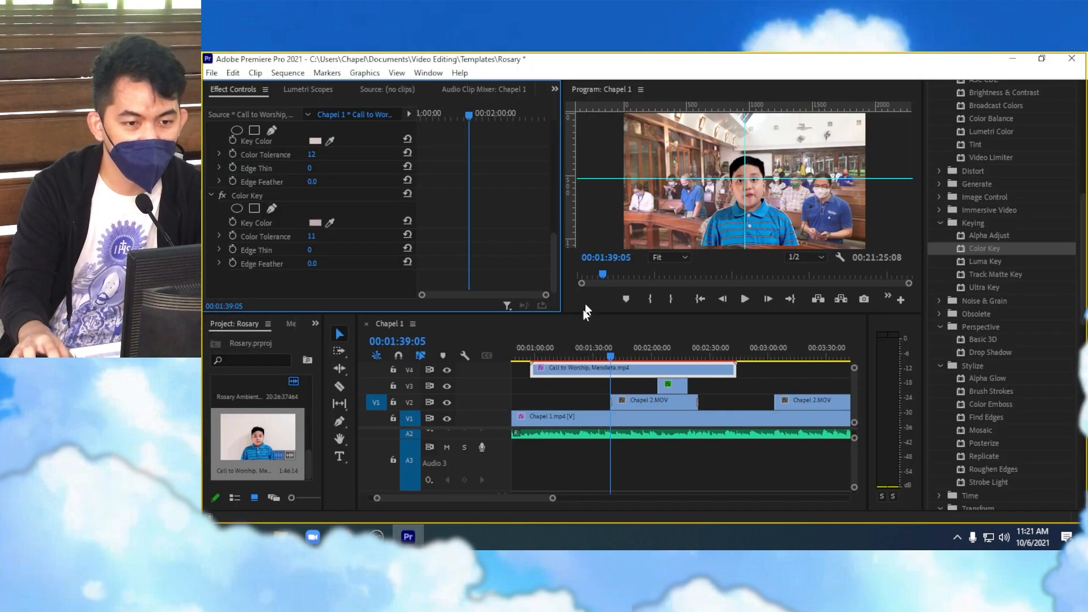
click(354, 73)
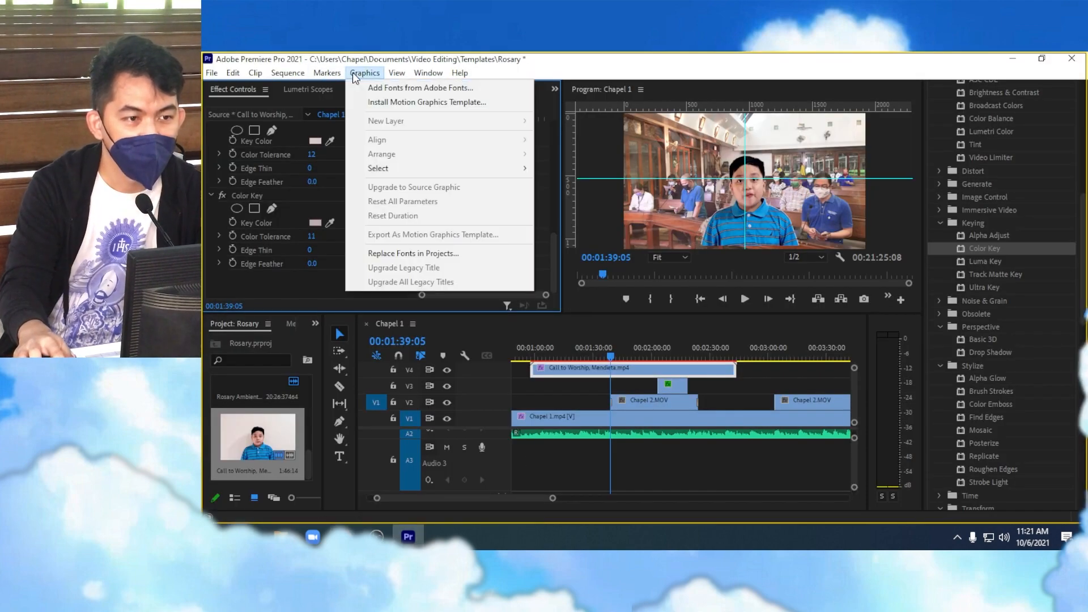
click(309, 74)
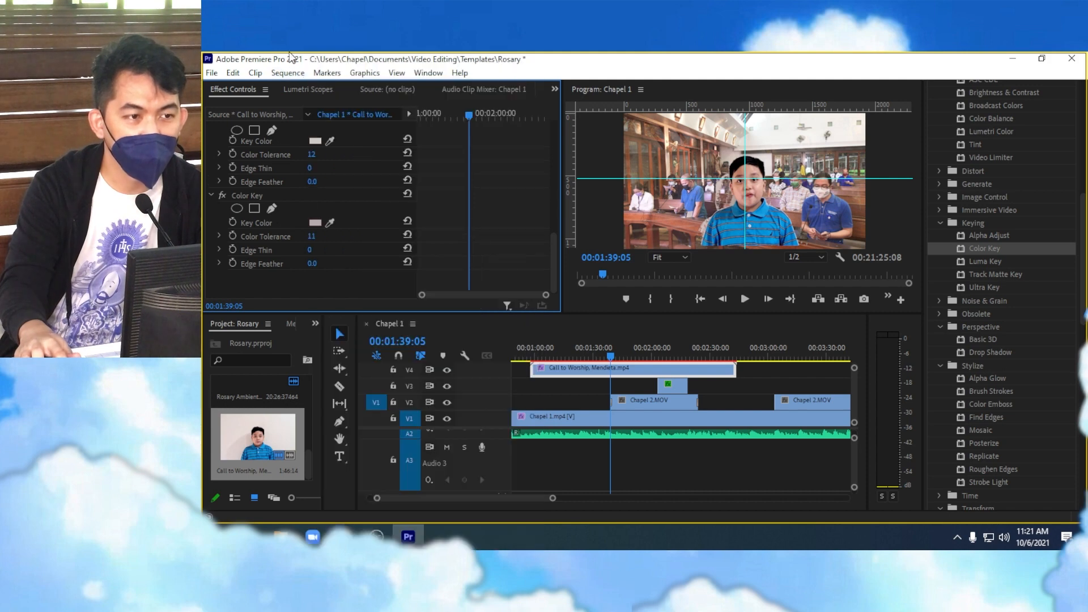
click(376, 73)
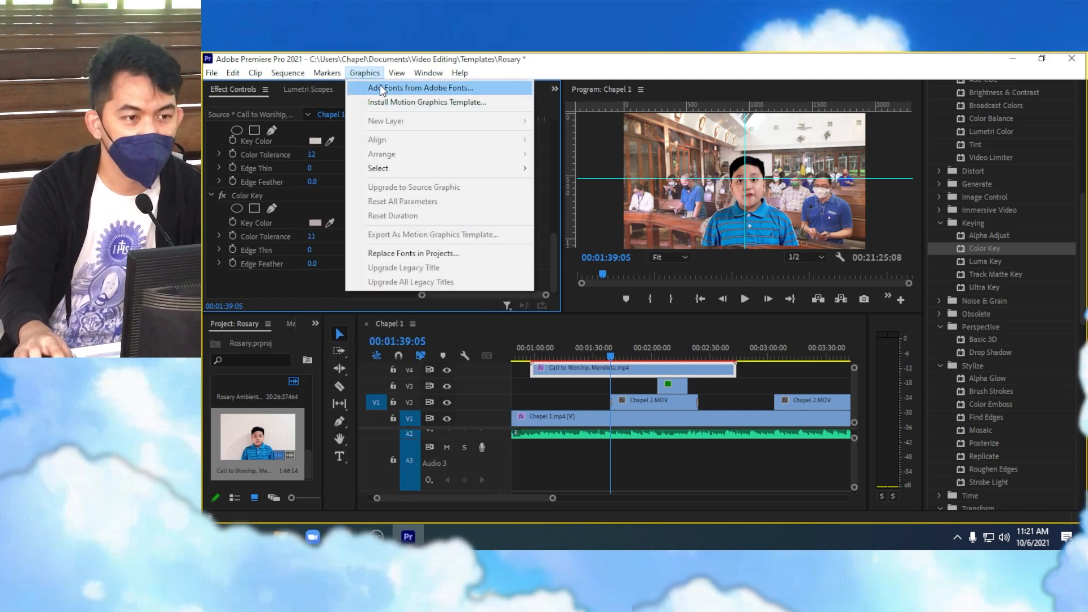
mouse_move(334, 79)
mouse_move(375, 75)
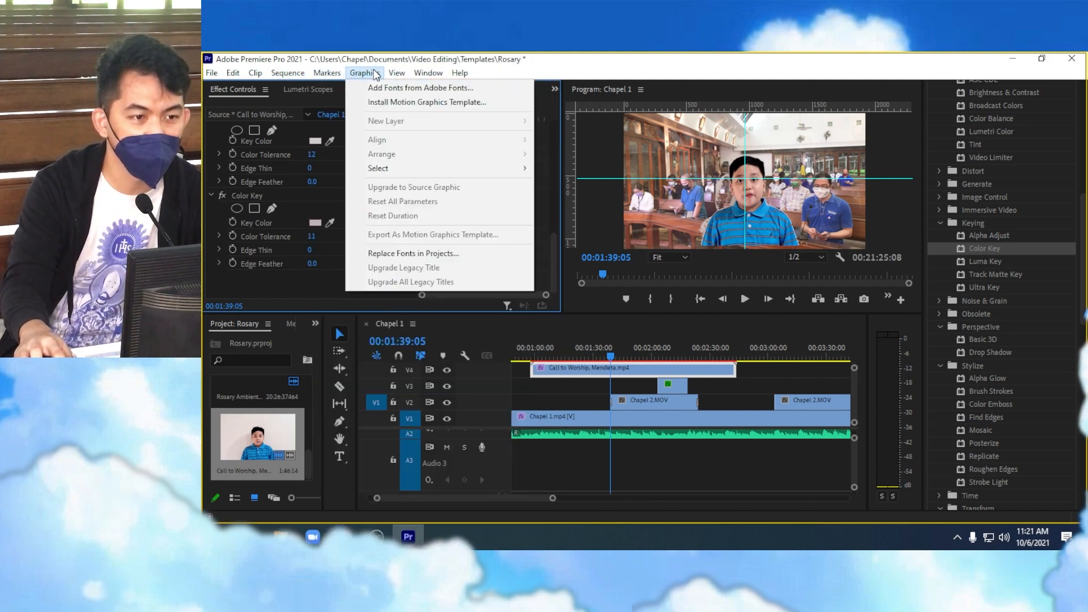
click(723, 392)
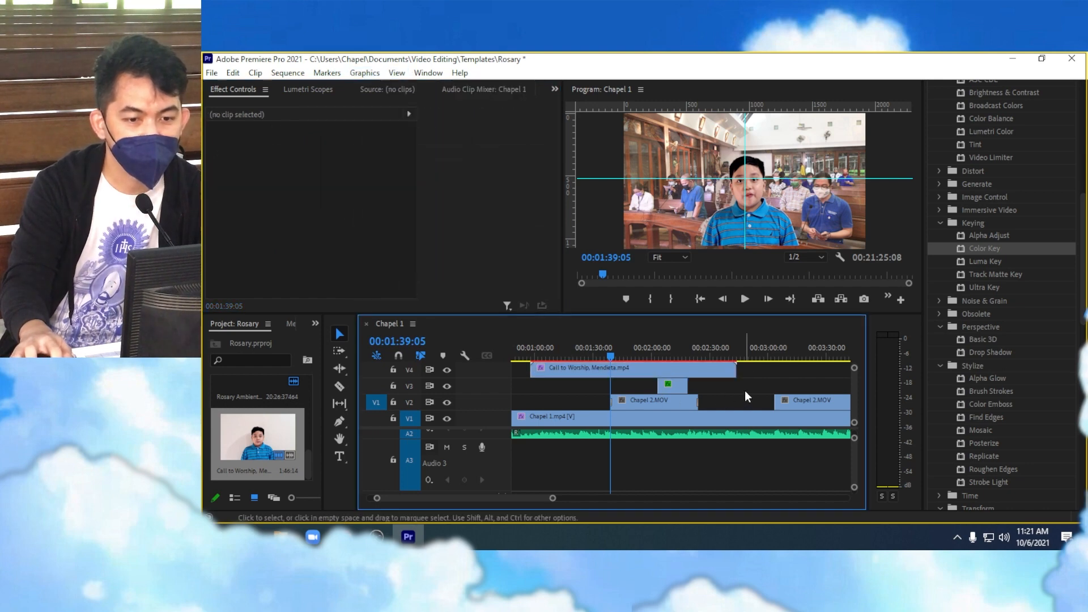
click(364, 72)
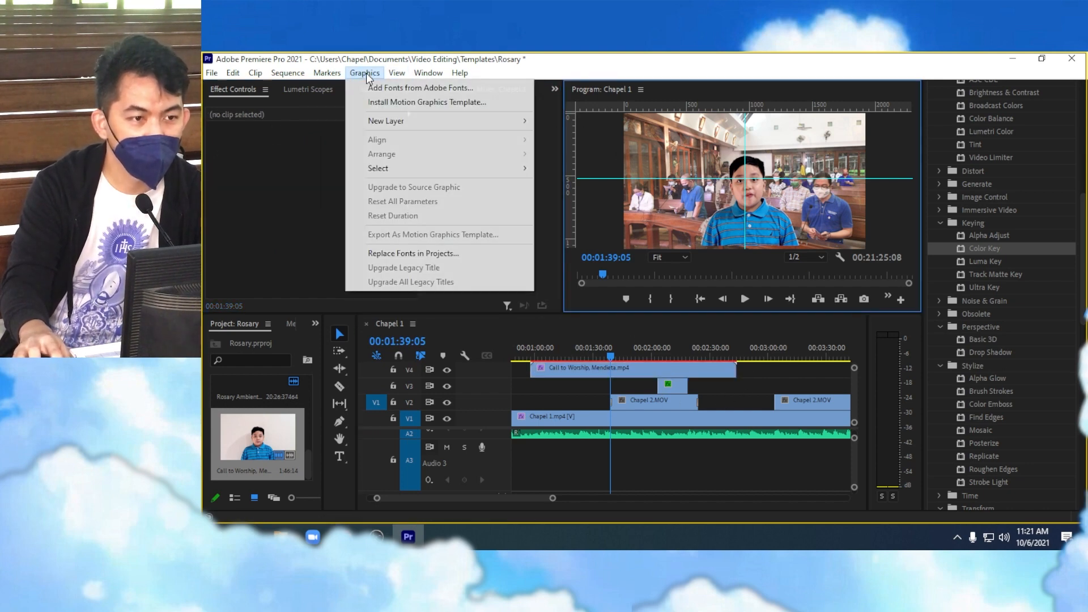
mouse_move(395, 122)
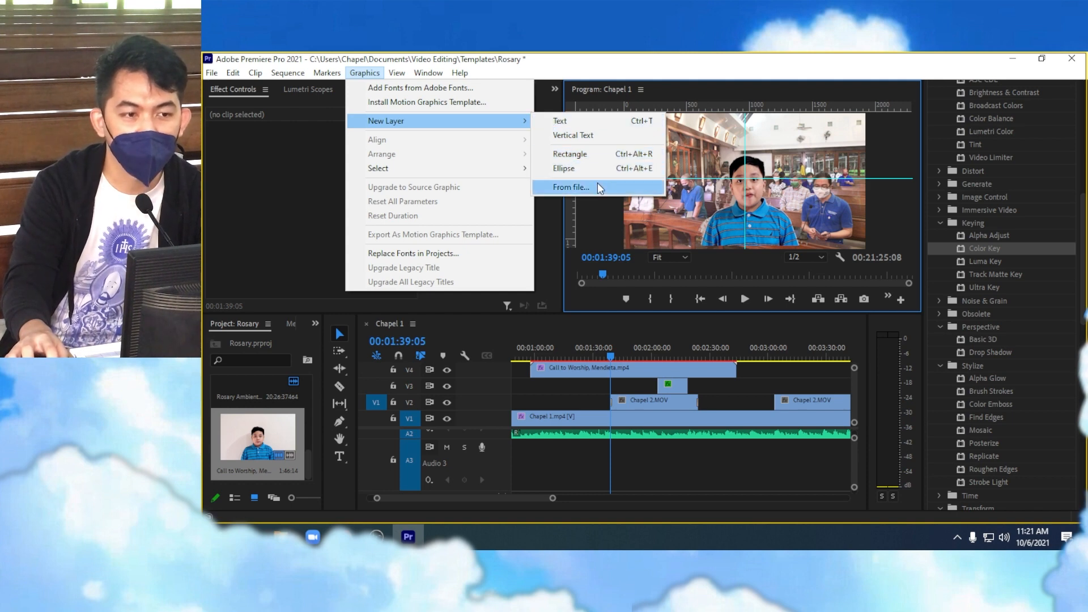
click(619, 155)
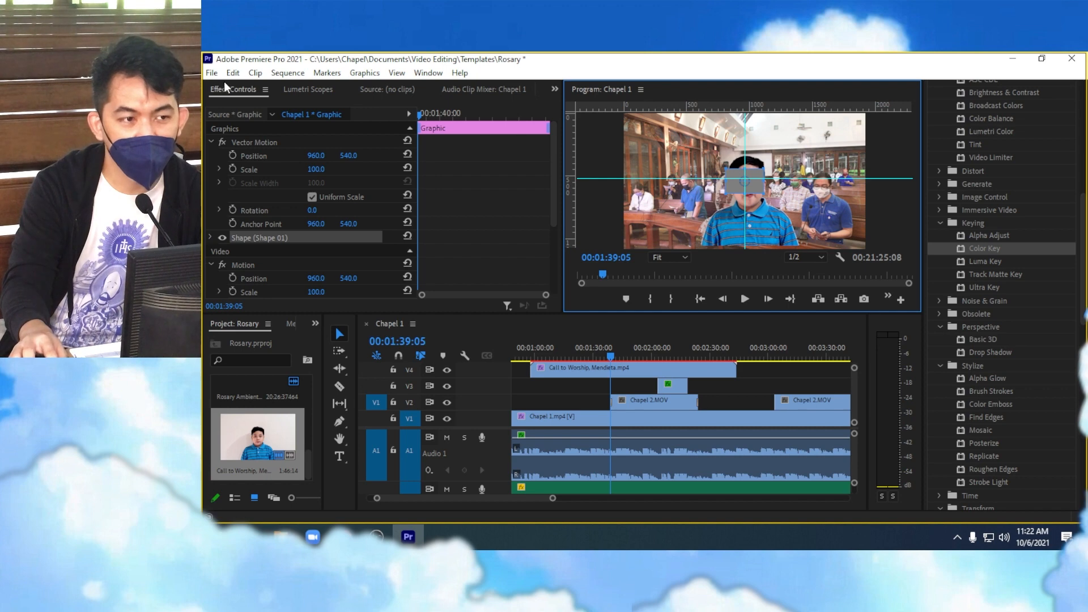
- Change the fill color of the rectangle shape to dark red
click(209, 238)
scroll(247, 260, down, 2)
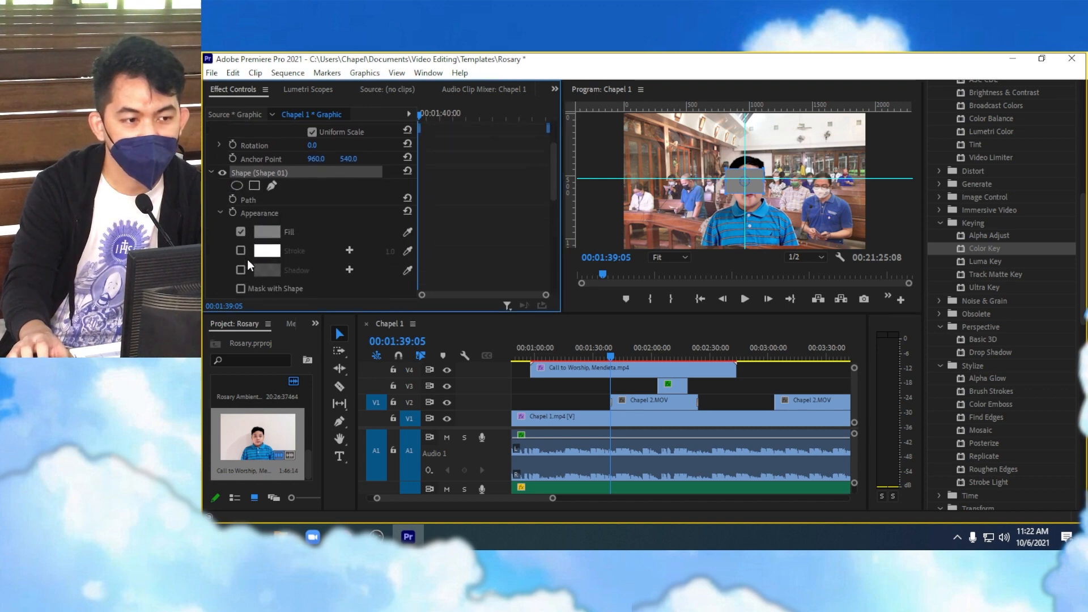
click(267, 232)
drag(559, 291, 717, 294)
click(744, 197)
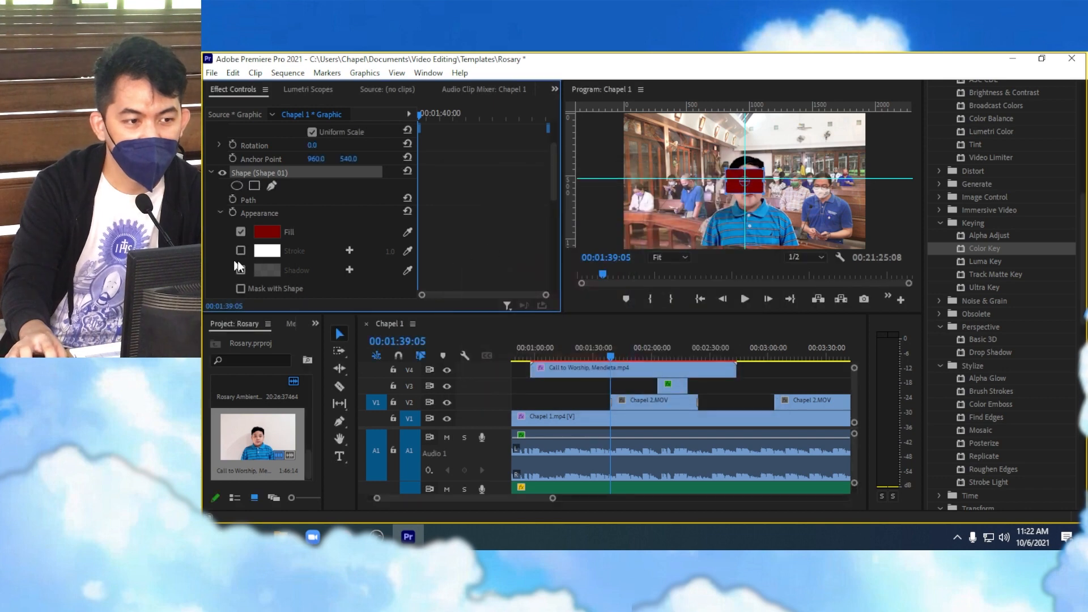
- Enlarge the rectangle with Uniform Scale turned off, setting Vertical Scale to 389 and Horizontal Scale to 426
scroll(246, 260, down, 4)
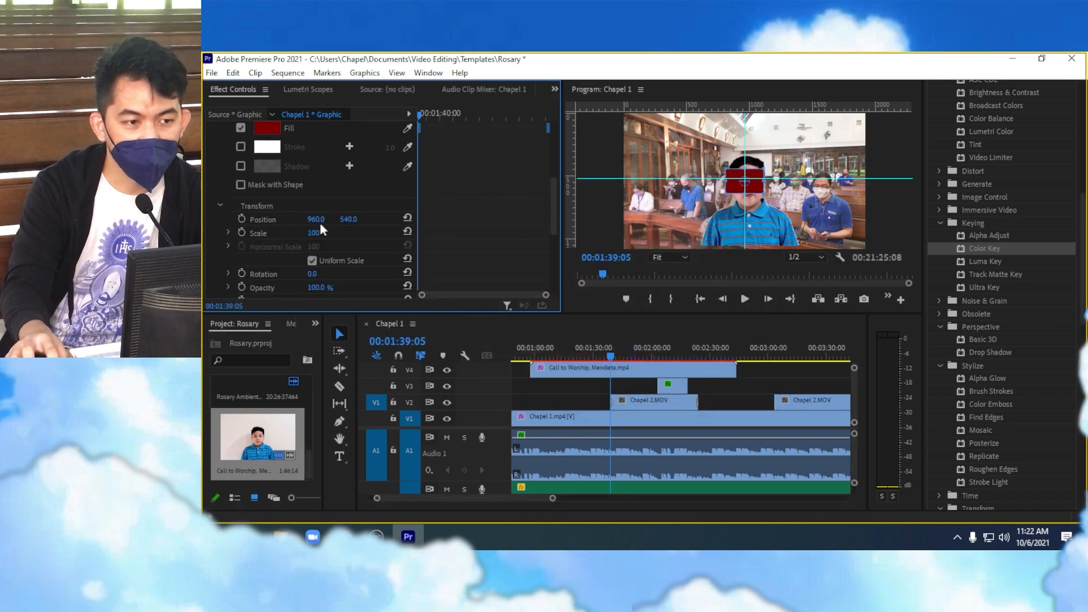
click(228, 232)
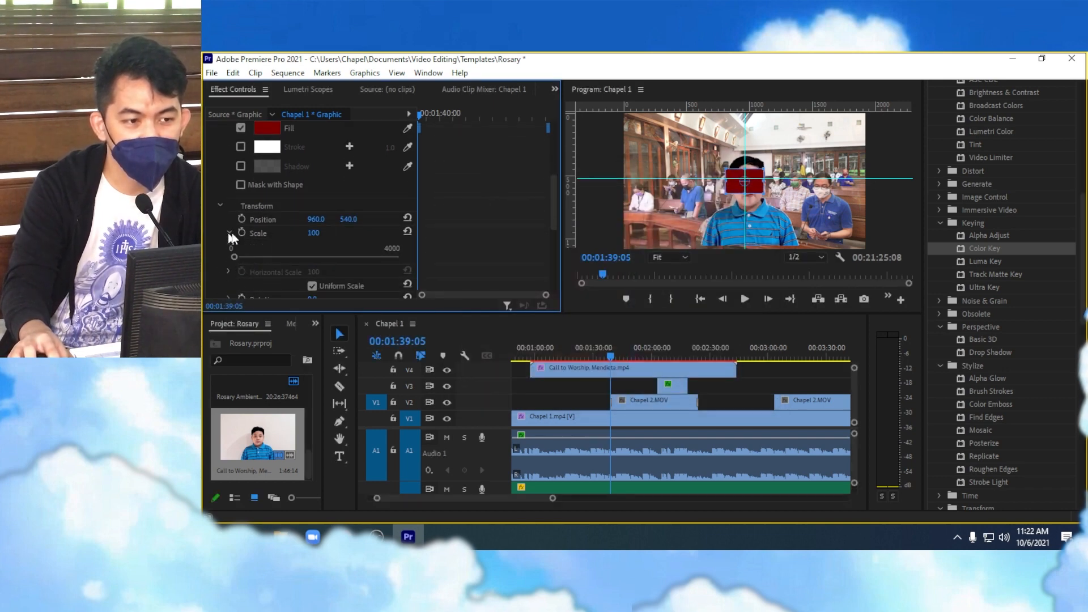
click(228, 232)
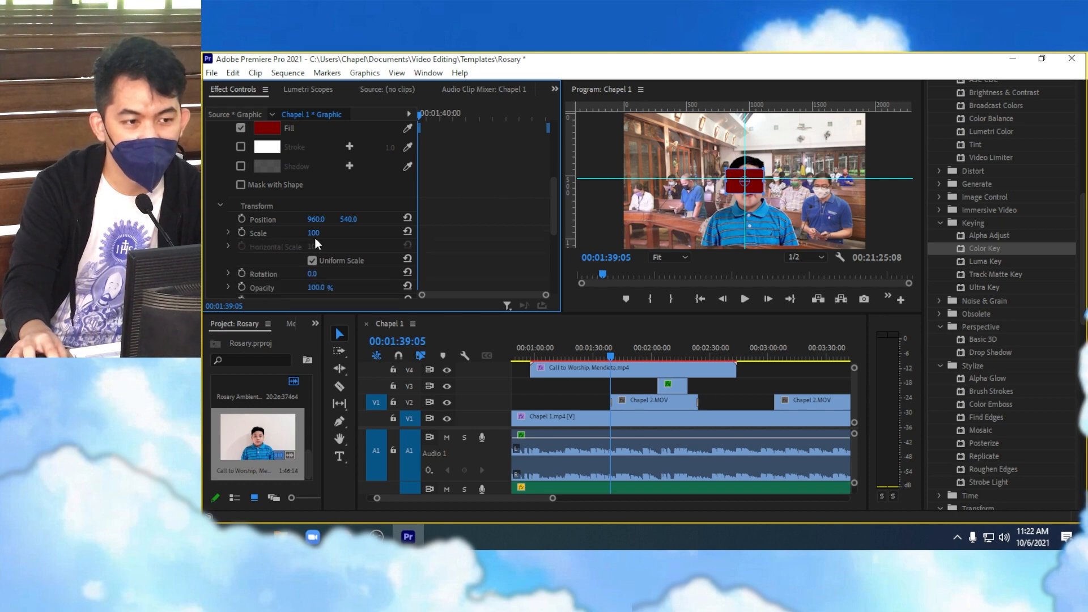
drag(315, 233, 511, 232)
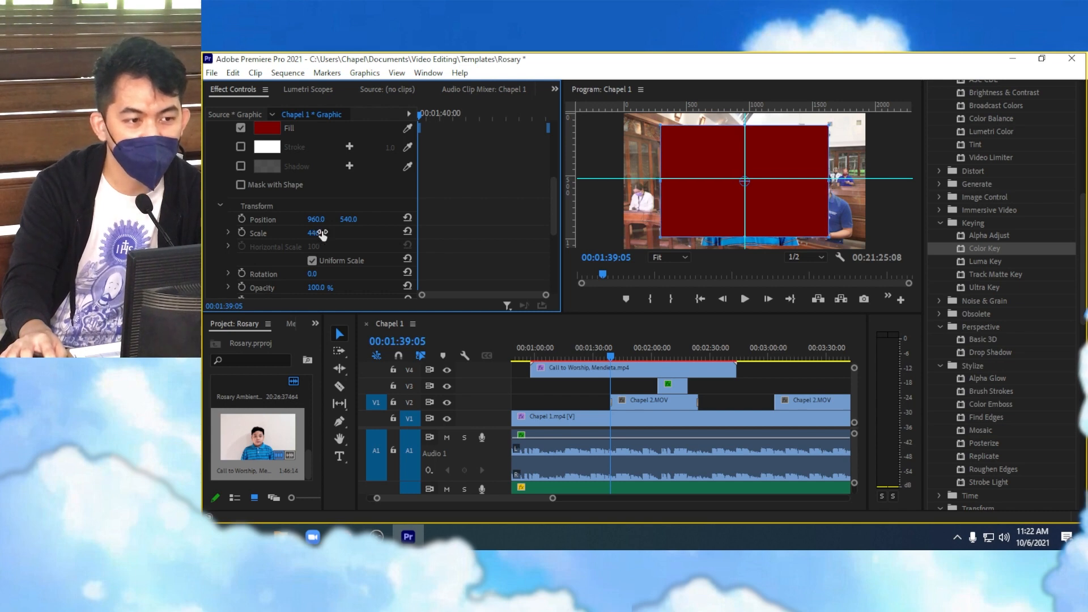
click(229, 233)
click(229, 231)
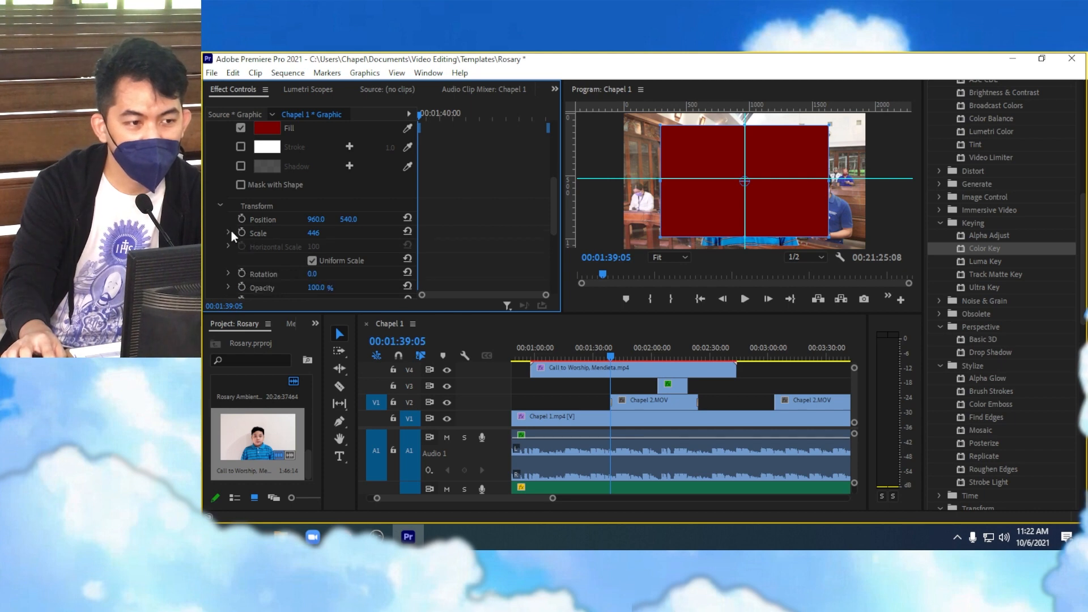
click(311, 260)
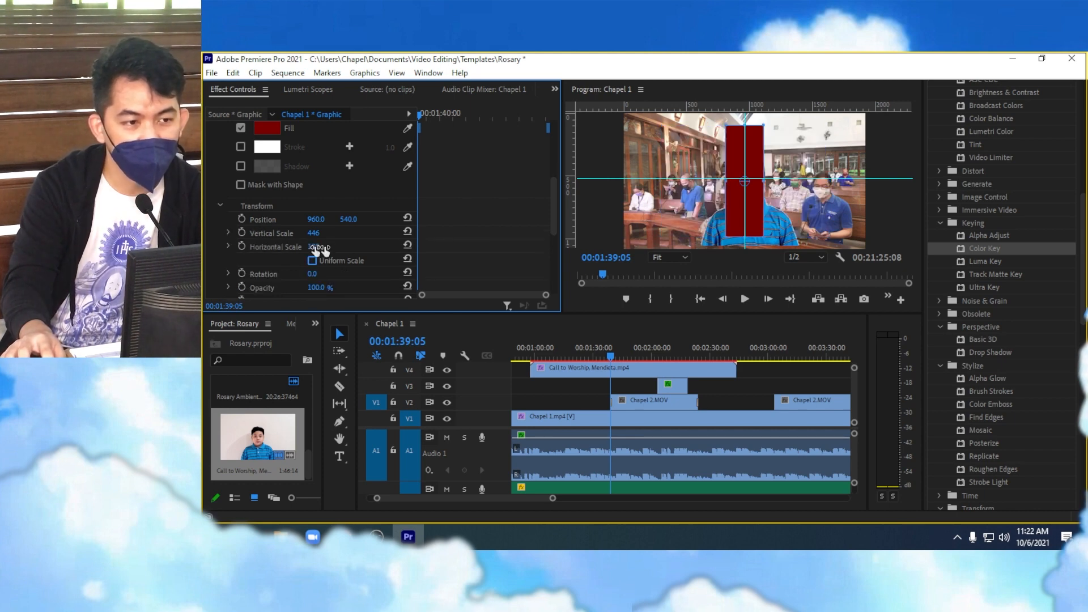
drag(314, 247, 477, 247)
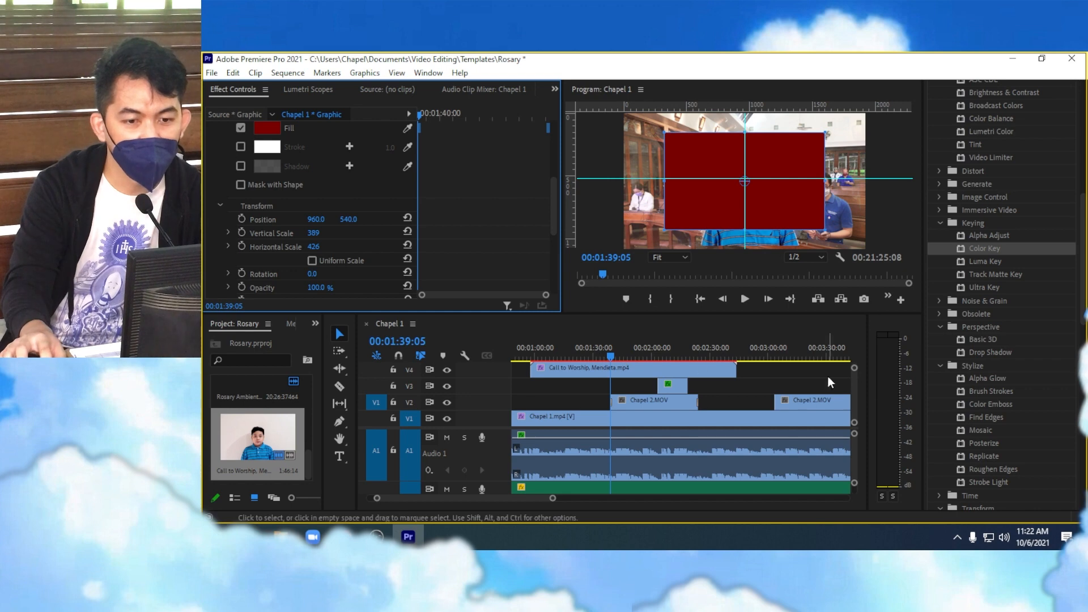
- Extend the rectangle's graphic clip on track V5 to about 00:02:31 and scrub over its opening seconds
drag(856, 390, 855, 385)
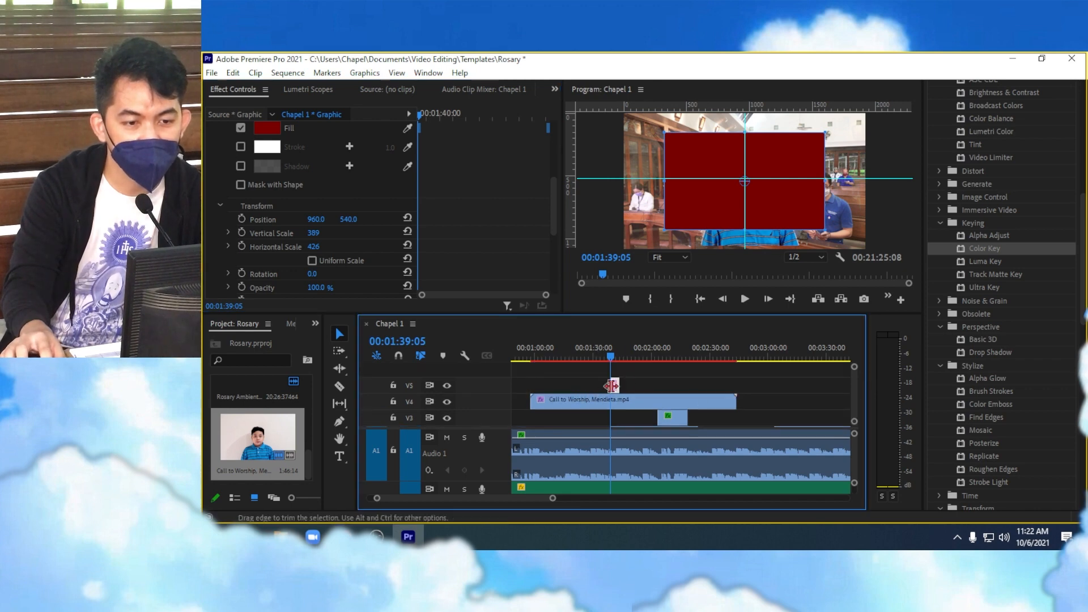
click(614, 359)
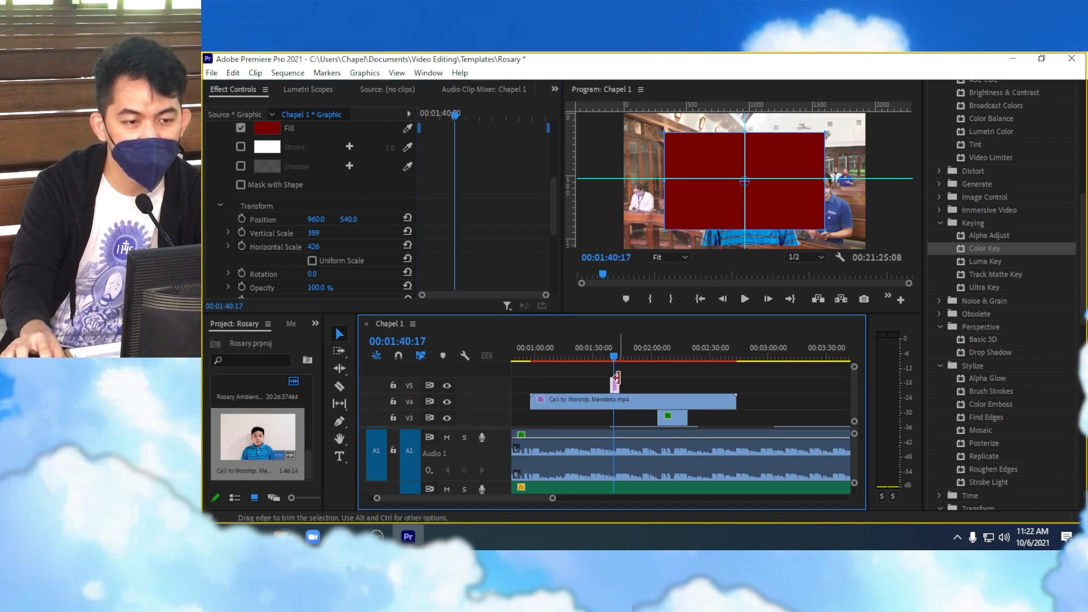
drag(618, 379, 713, 383)
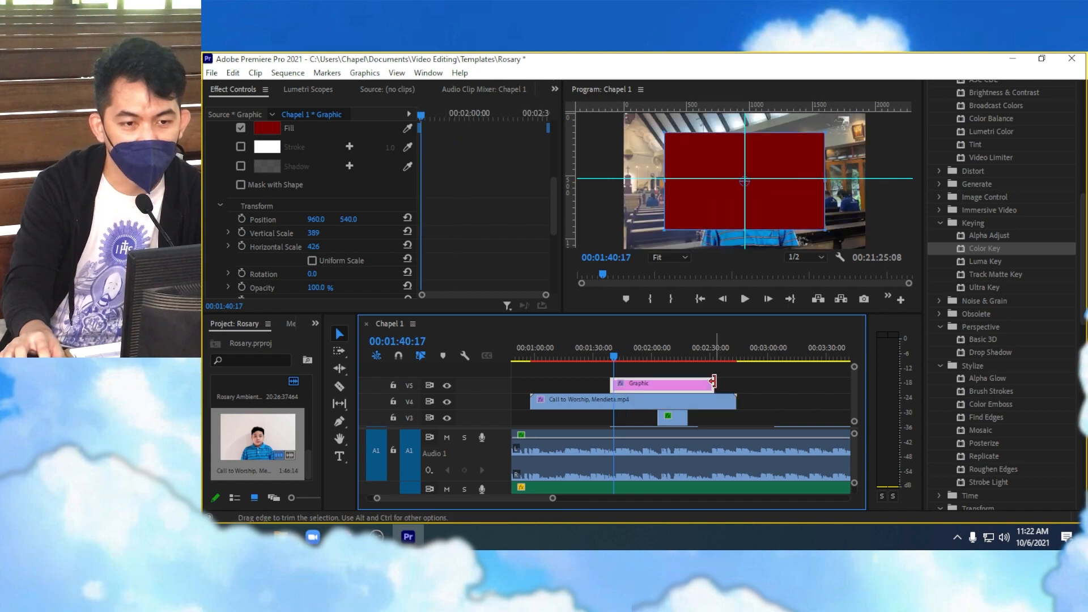
click(628, 357)
drag(630, 359, 614, 353)
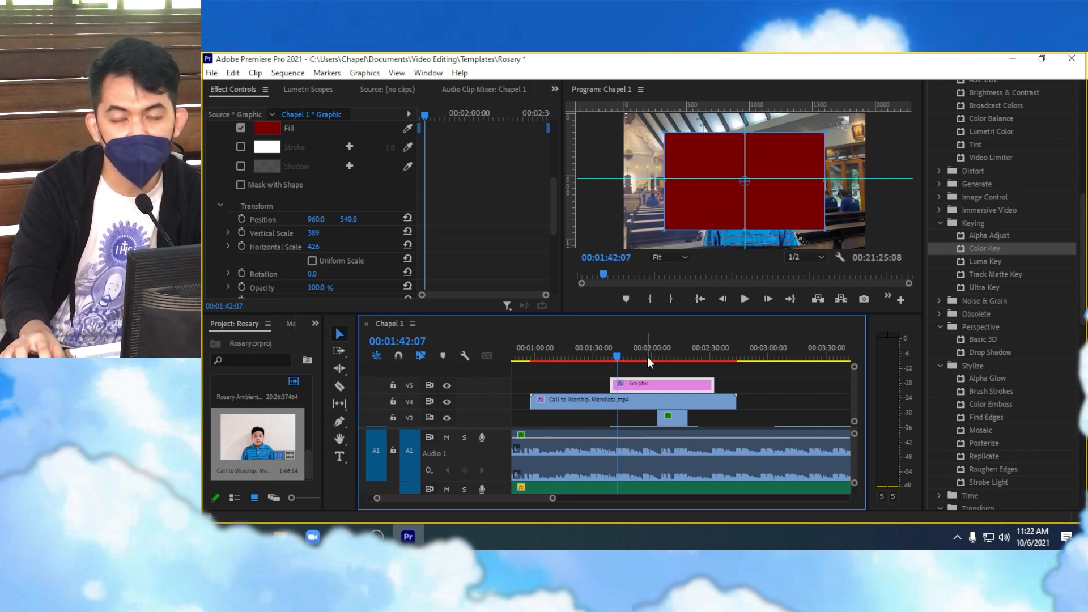
- Turn on keyframing for the rectangle's Position, Vertical Scale and Horizontal Scale at 00:02:29:15
click(713, 353)
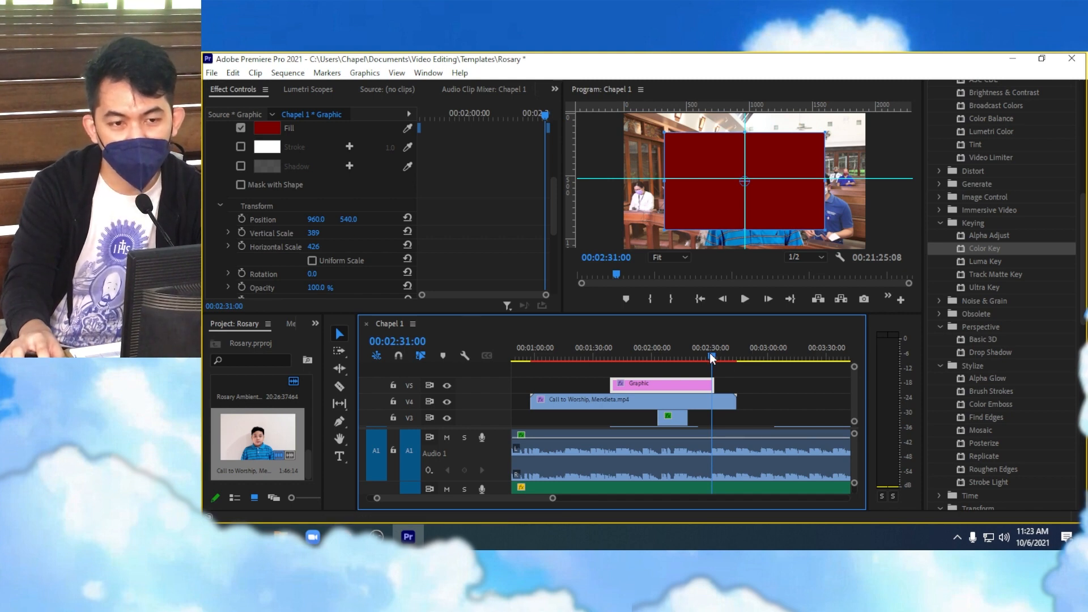
drag(712, 358, 711, 358)
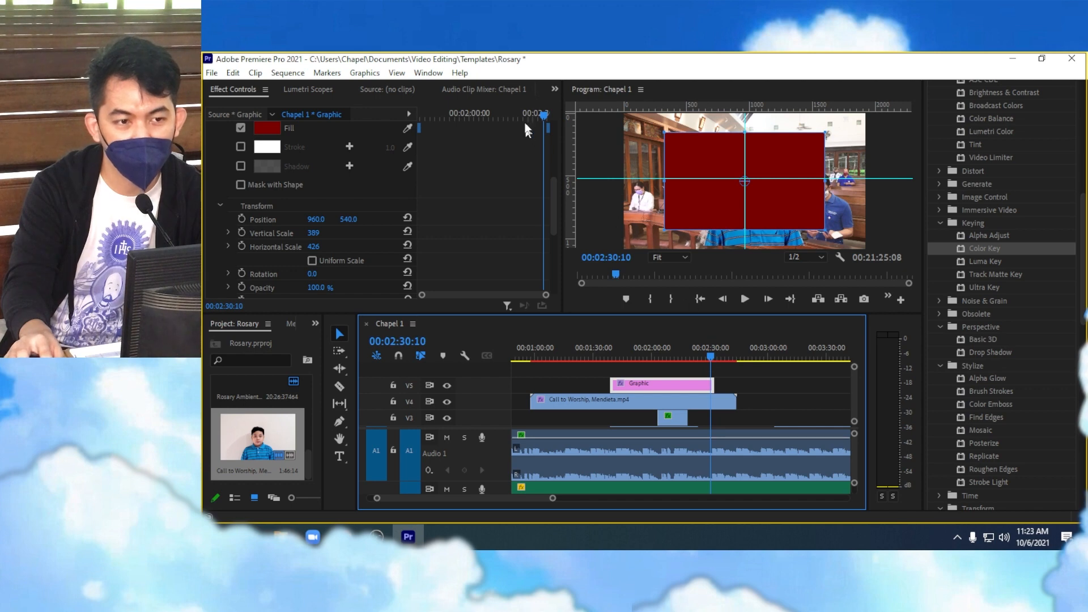
drag(495, 111, 542, 111)
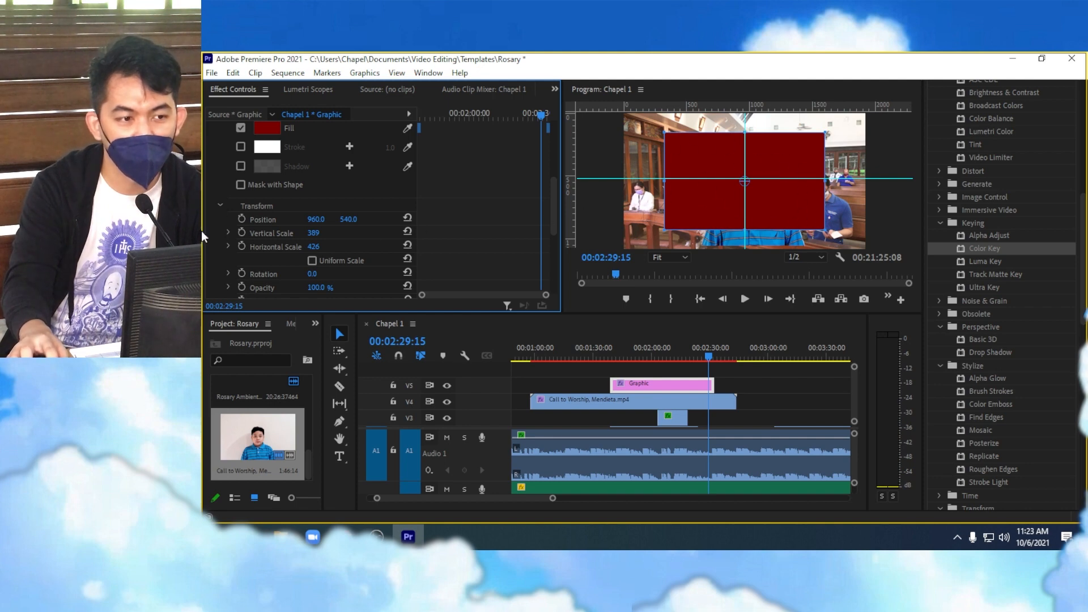
click(241, 218)
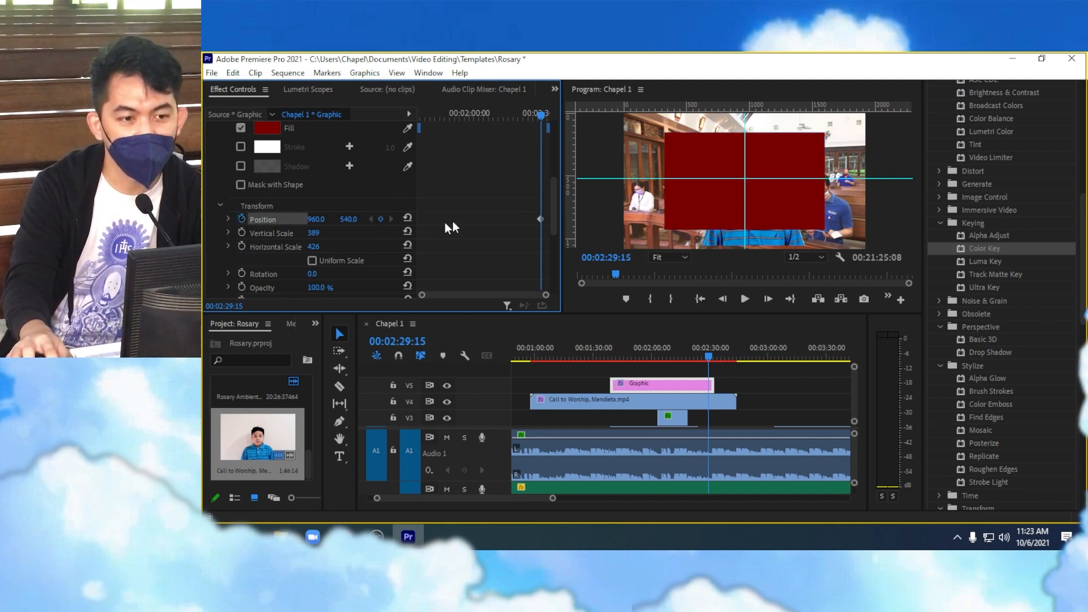
drag(538, 113, 423, 124)
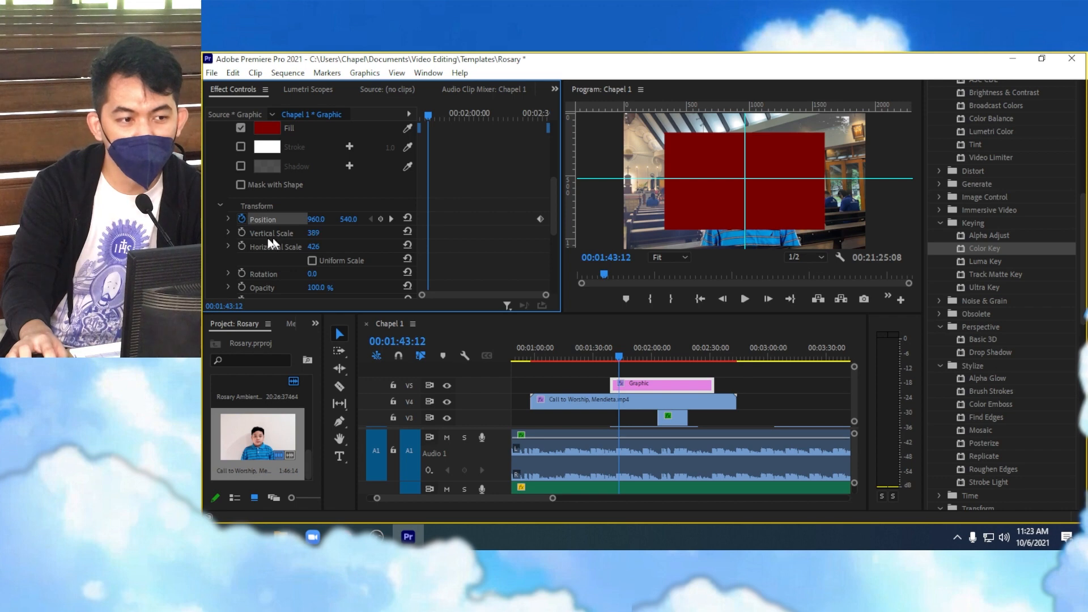
click(392, 220)
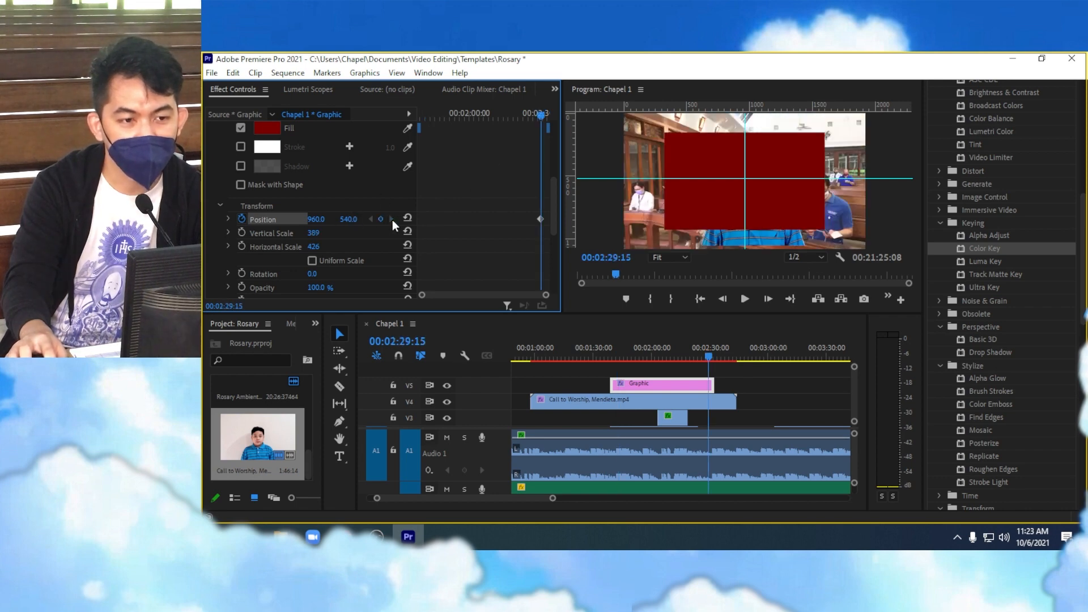
click(241, 233)
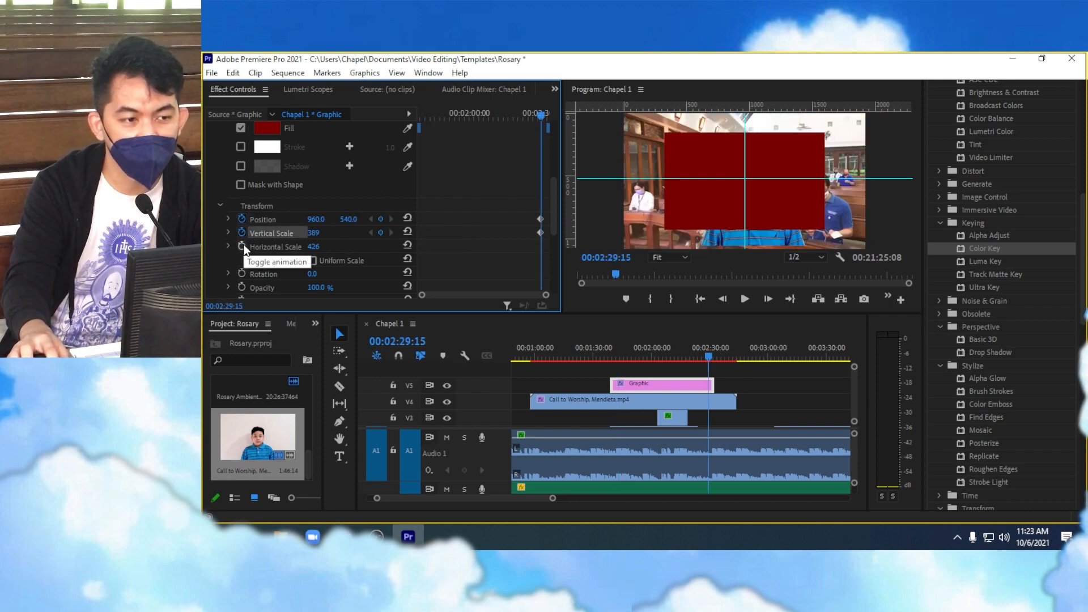
click(241, 246)
- At 00:02:17:27, keyframe the rectangle with horizontal position 692, Vertical Scale 354 and Horizontal Scale 210
drag(542, 115, 515, 113)
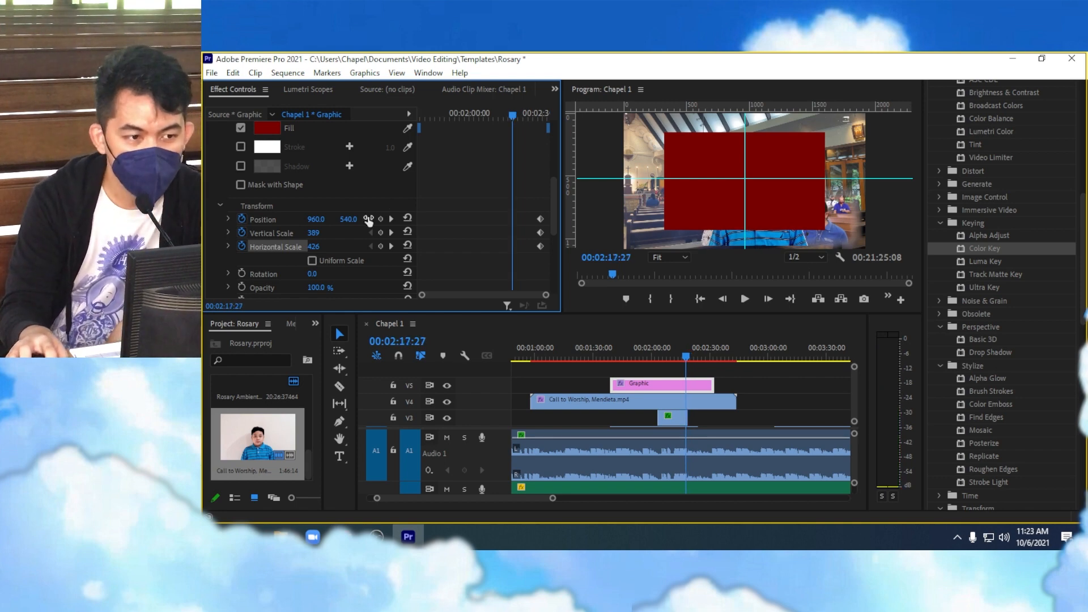
drag(319, 224, 166, 224)
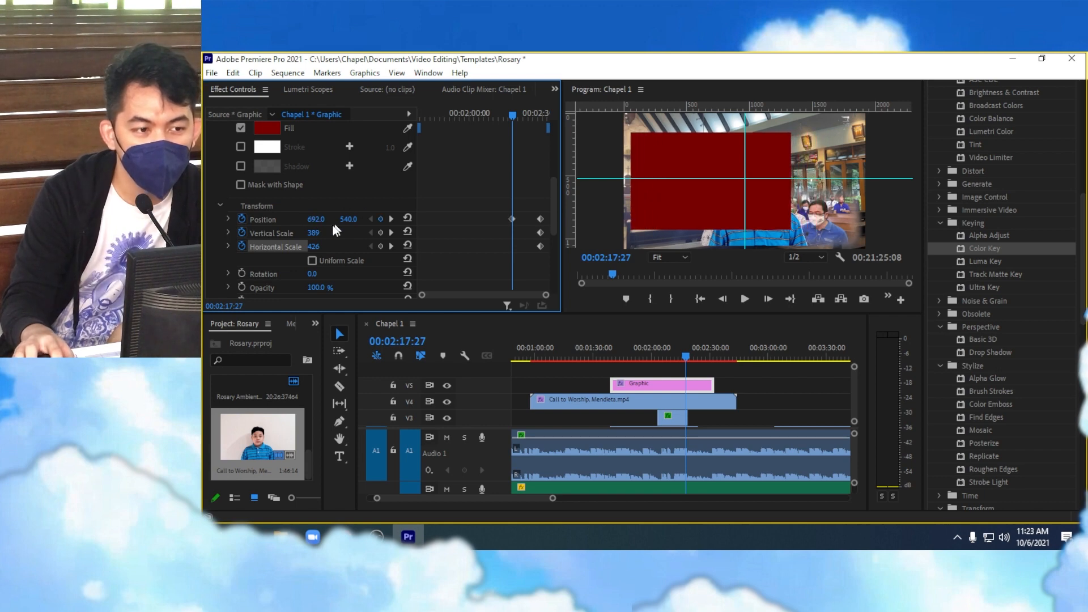
mouse_move(314, 233)
mouse_down()
mouse_move(350, 233)
mouse_move(293, 233)
mouse_move(363, 246)
mouse_move(327, 247)
mouse_up()
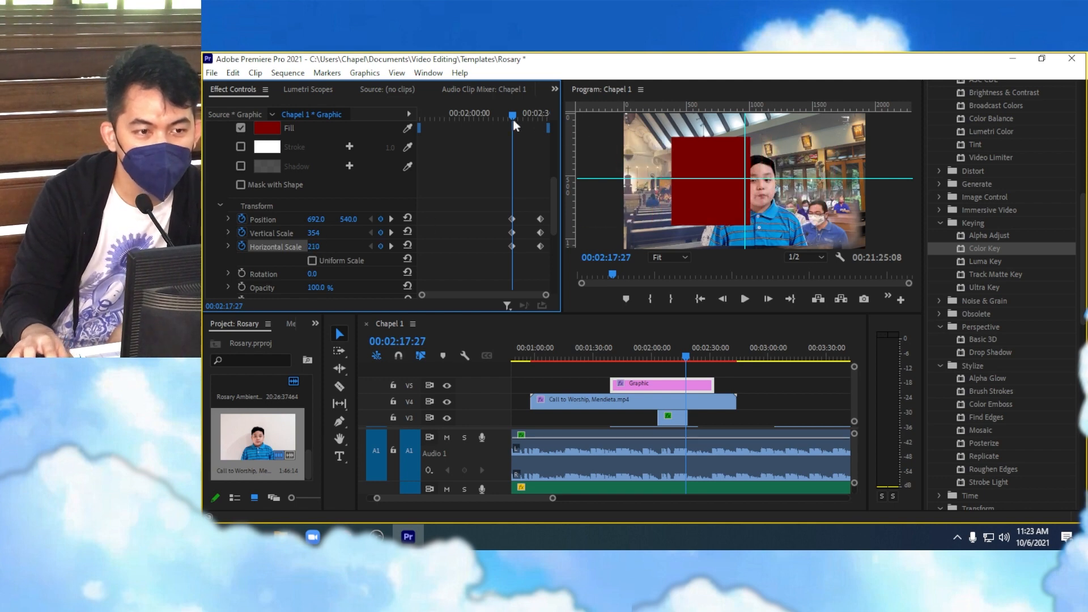
- At 00:02:05:00, keyframe the rectangle's horizontal position at 1322
drag(514, 122, 481, 121)
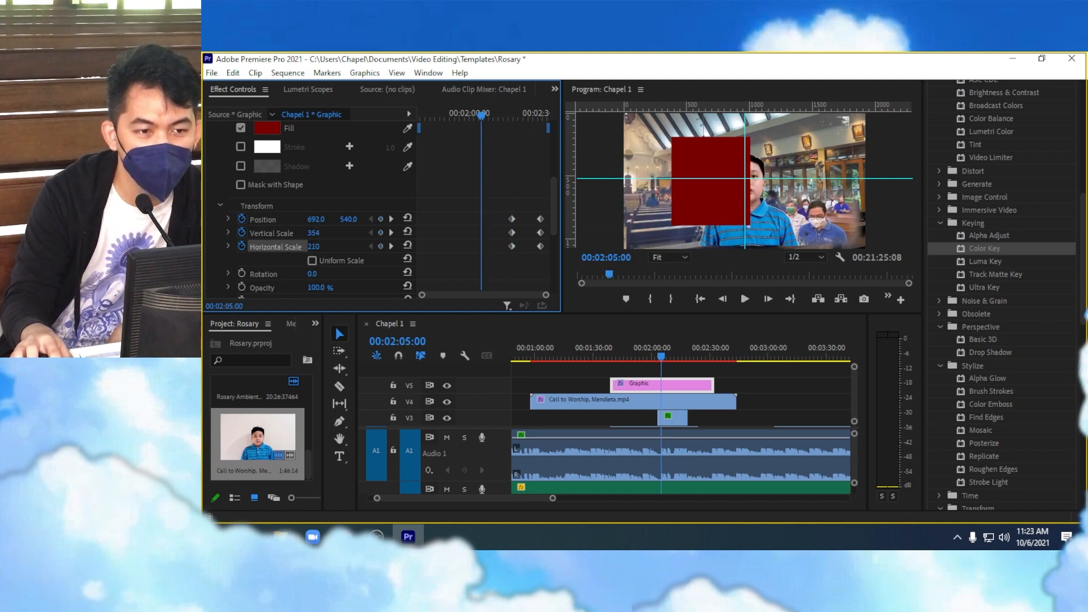
drag(316, 219, 479, 220)
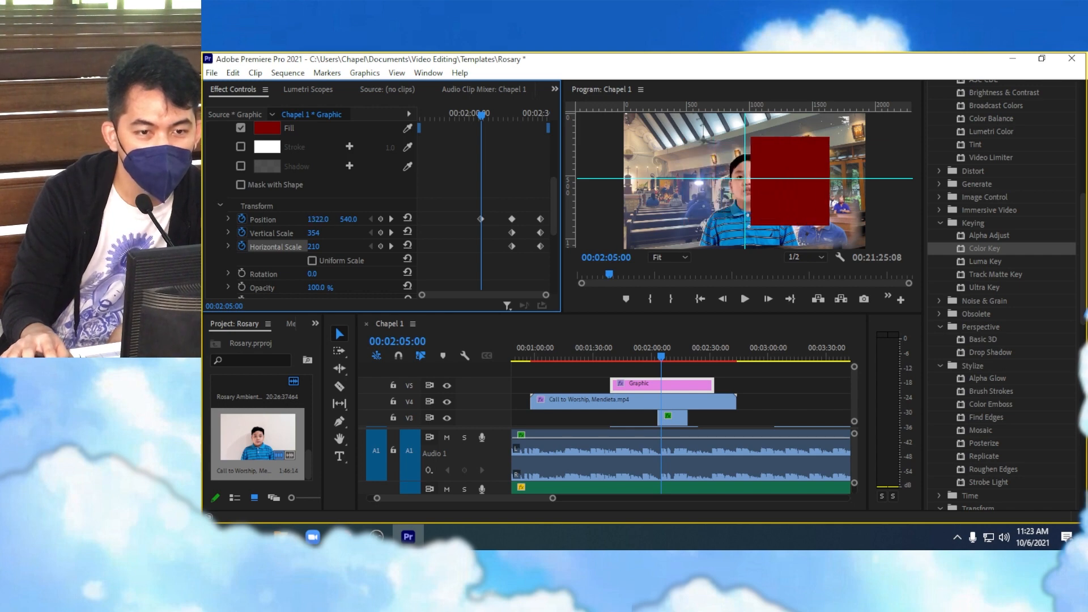
- Keyframe the rectangle at 00:02:05:00 with vertical position 363, vertical/horizontal scales 174/431, and at 00:01:52:10 with position 510, 532, scales 301/12
drag(354, 220, 326, 247)
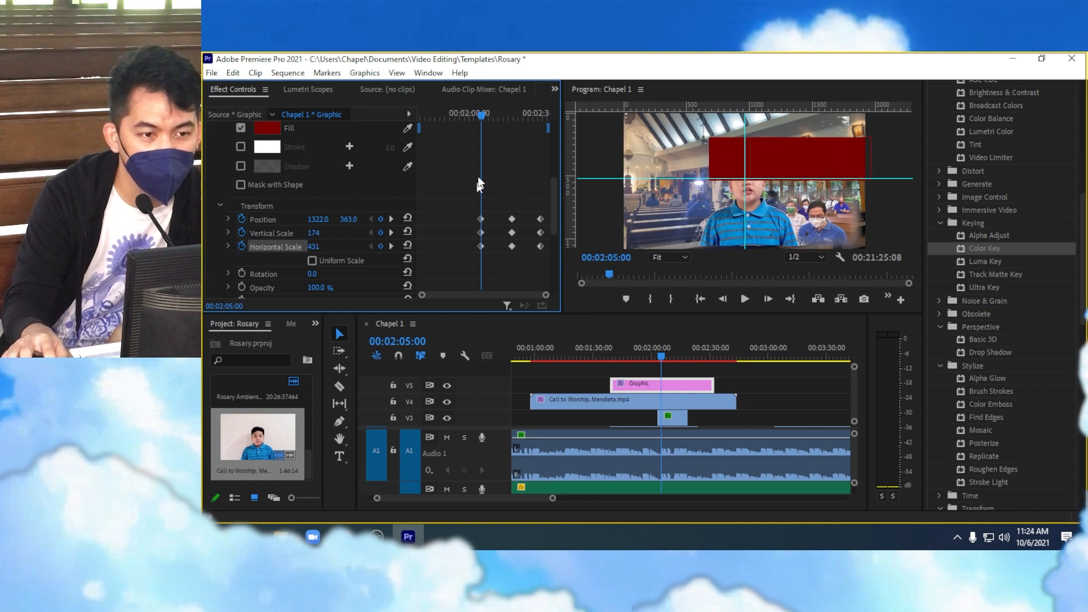
drag(481, 114, 451, 116)
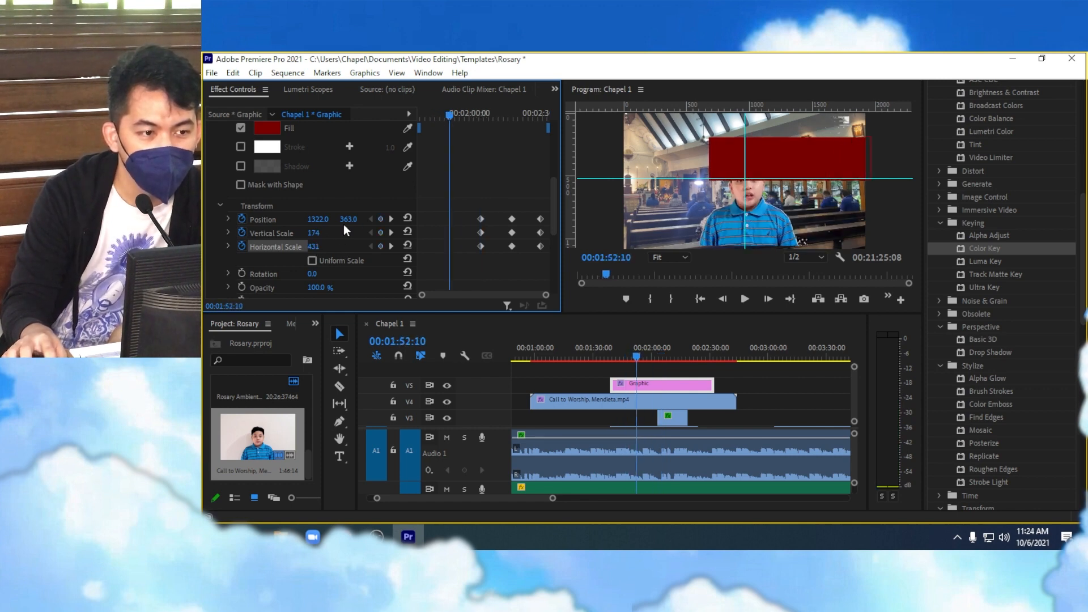
drag(318, 219, 275, 248)
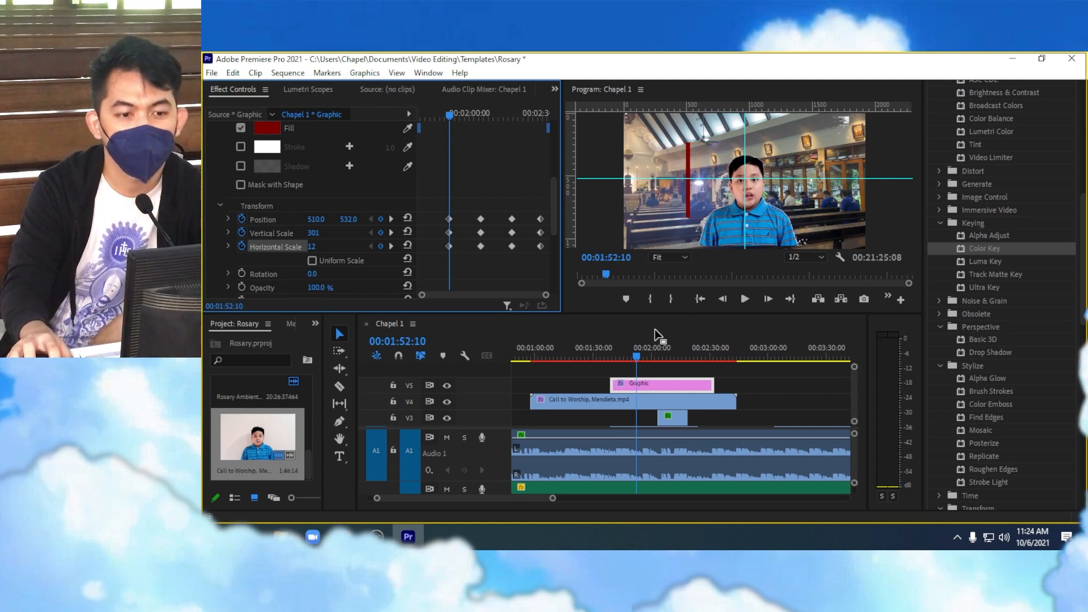
- Play back the rectangle's full animation from the start of its graphic clip
drag(637, 357, 614, 357)
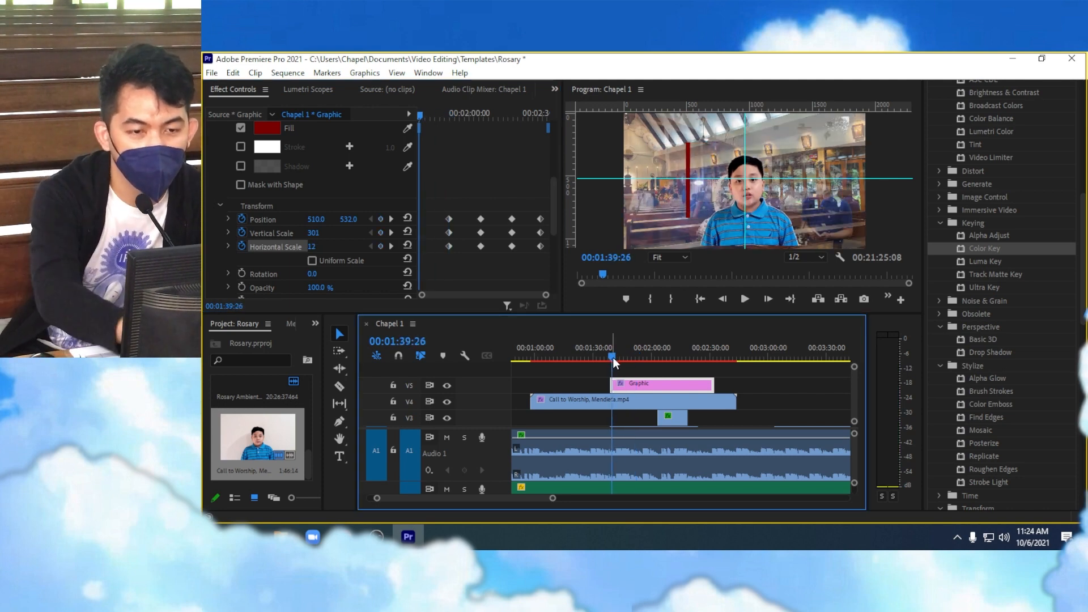
key(space)
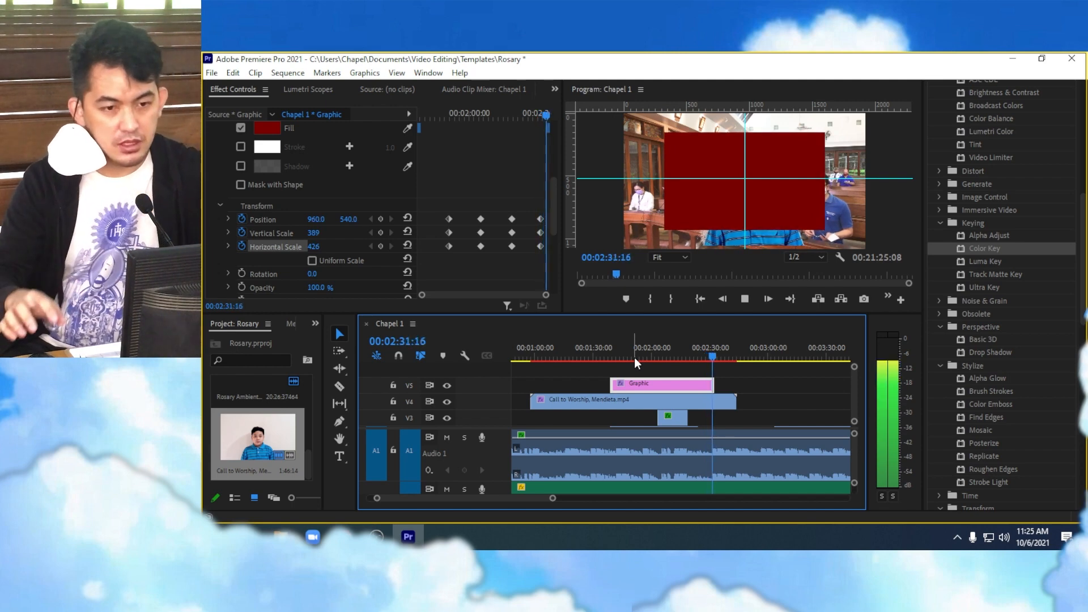
click(751, 304)
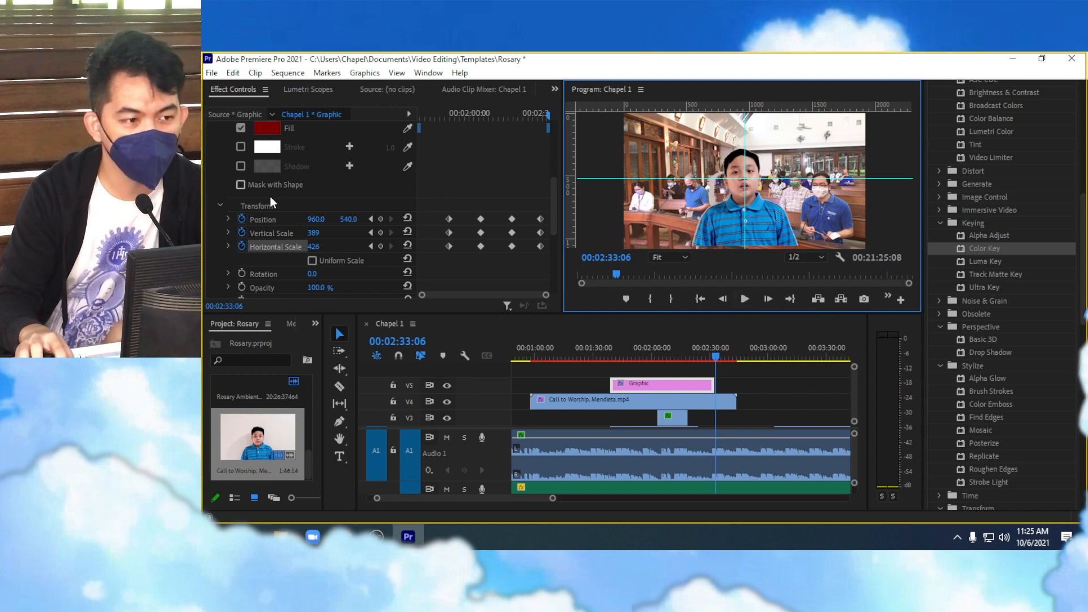
- Animate the Call to Worship clip's Position and Scale from 00:01:18:05 to horizontal position 1390 and Scale 217 at 00:01:32:07
scroll(311, 271, up, 5)
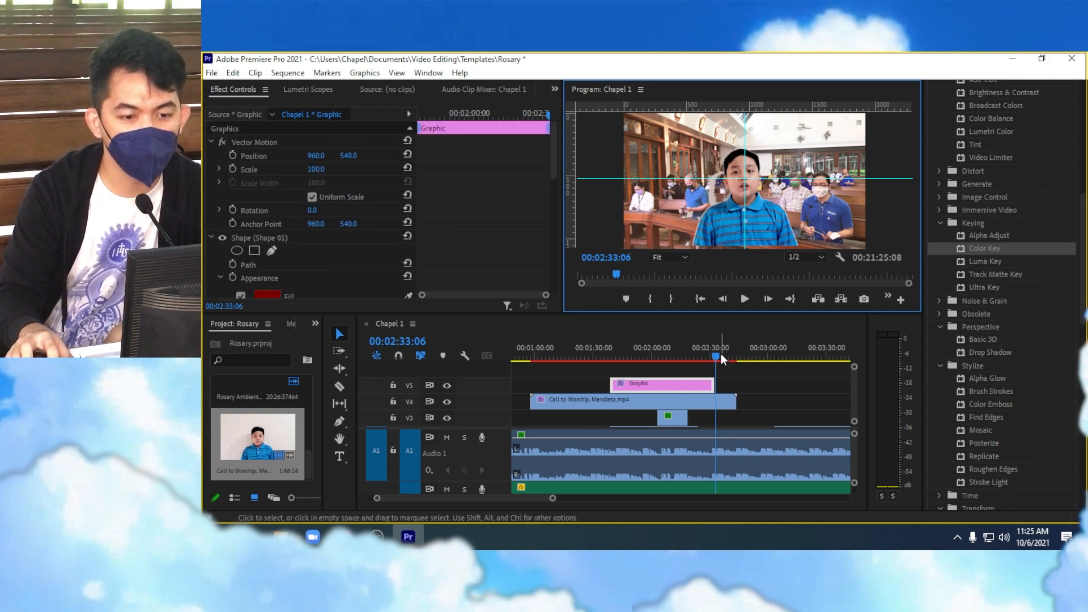
drag(717, 356, 569, 360)
click(572, 401)
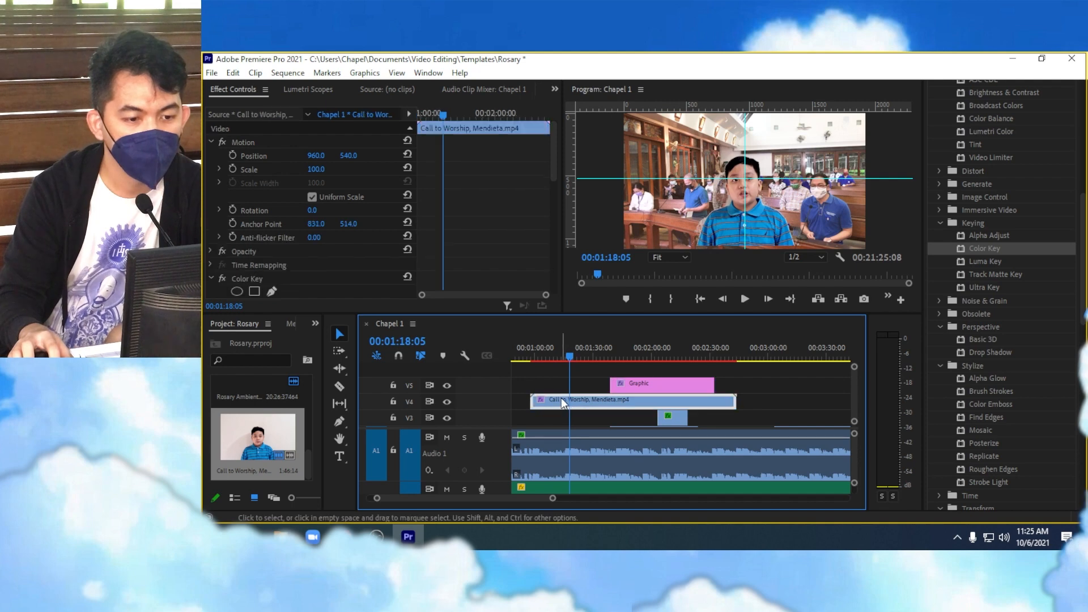
click(233, 156)
click(232, 168)
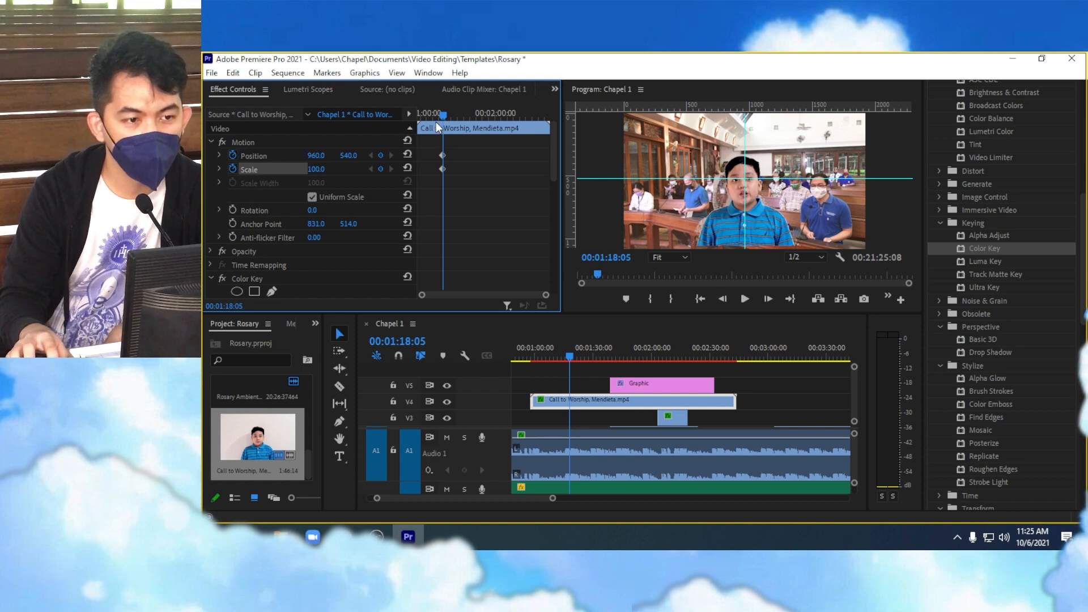
drag(443, 112, 461, 110)
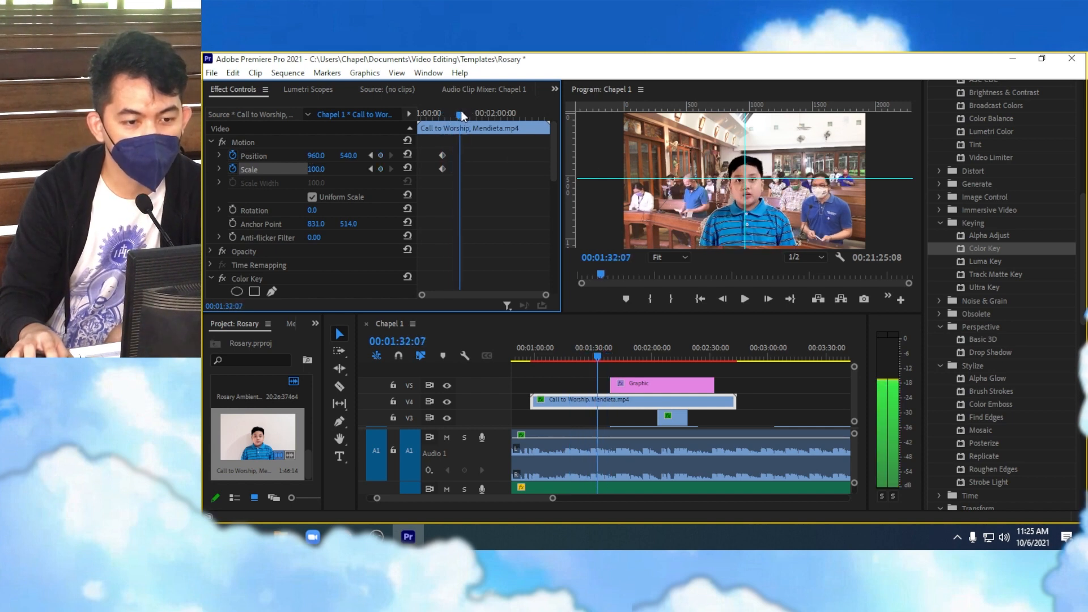
drag(323, 170, 337, 170)
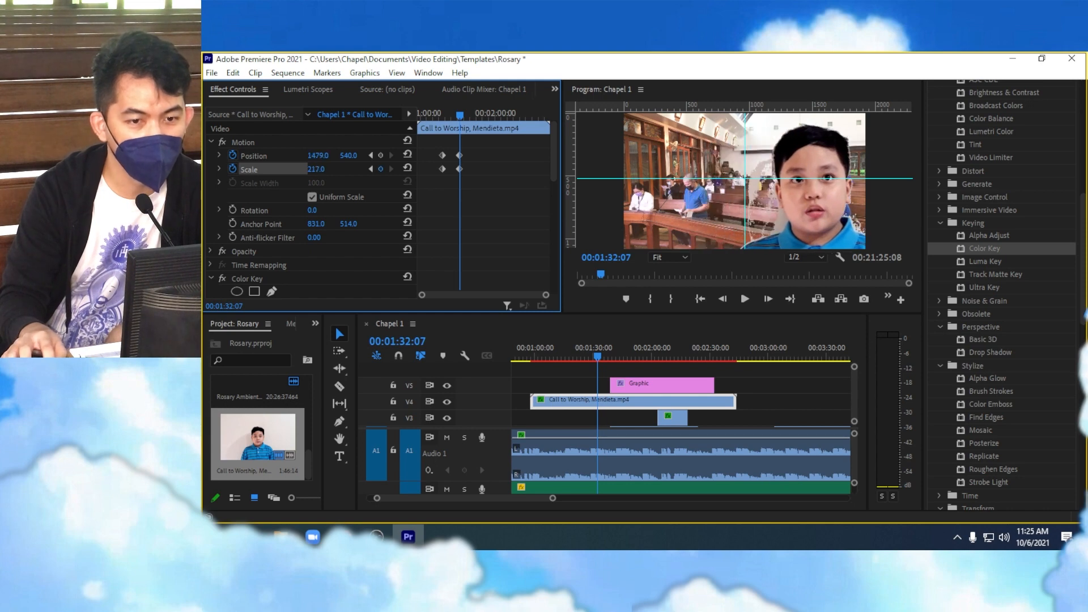
- Play back the Call to Worship clip's move and zoom from 00:01:13:15
click(580, 358)
drag(580, 357, 561, 357)
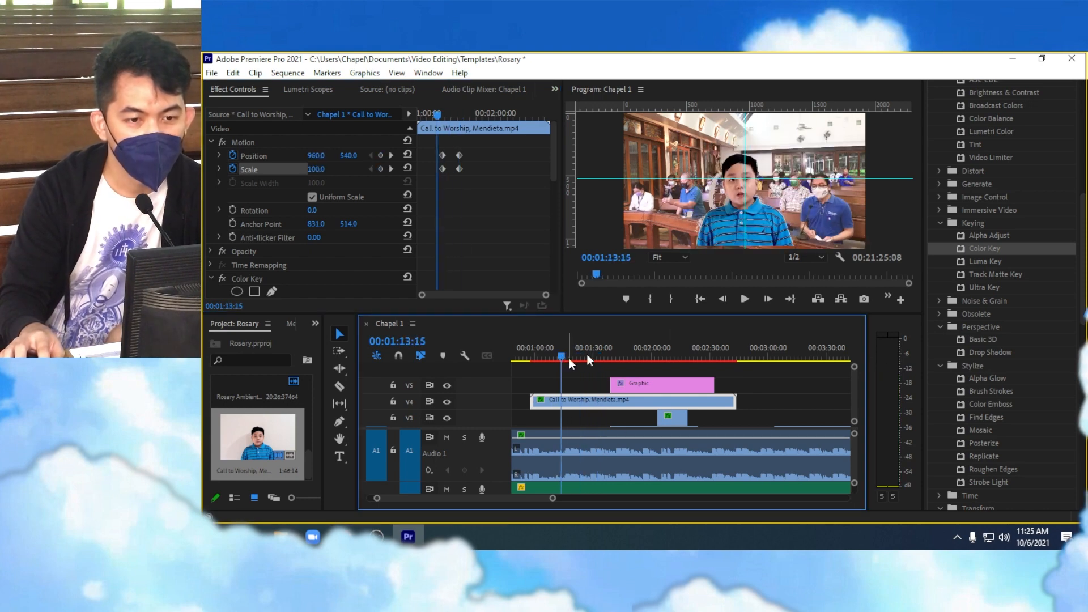
click(745, 299)
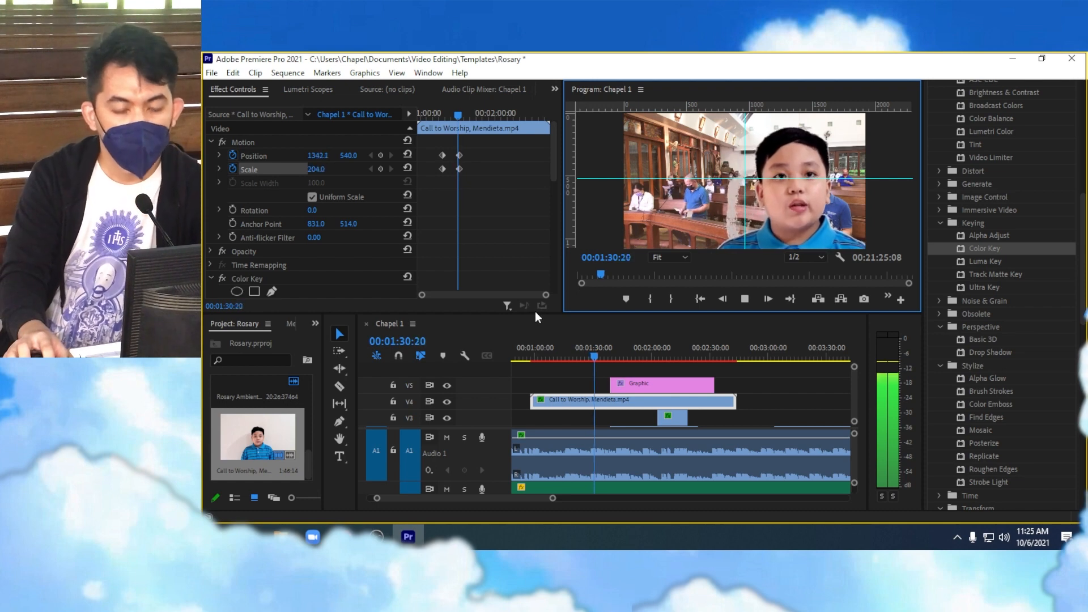
key(space)
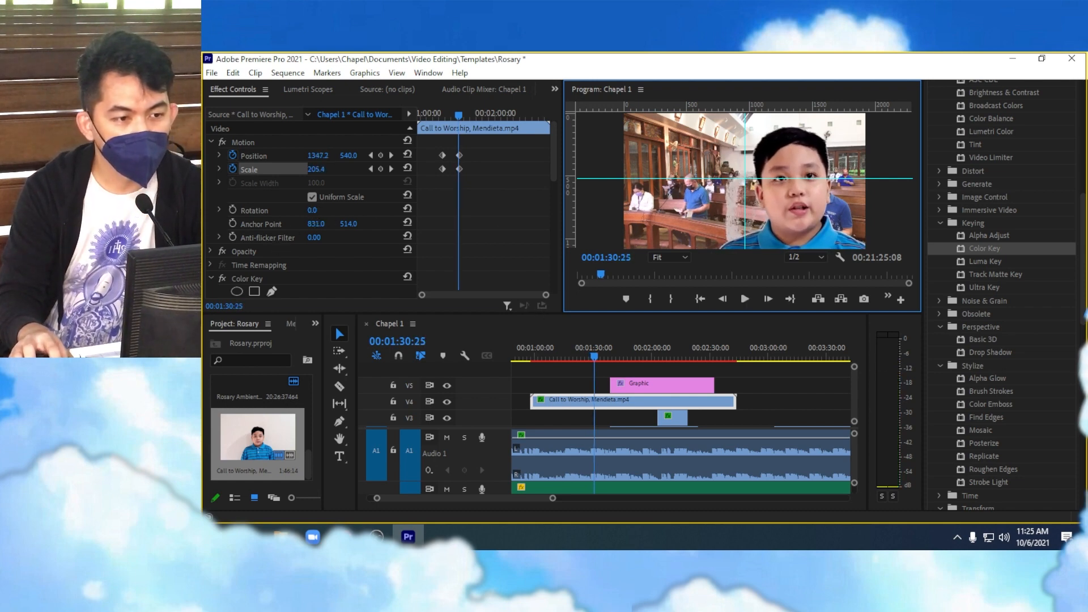
- Rotate the Call to Worship clip to 181° and look through its stacked Color Key effects
mouse_move(312, 211)
mouse_down()
mouse_move(471, 210)
mouse_move(321, 211)
mouse_up()
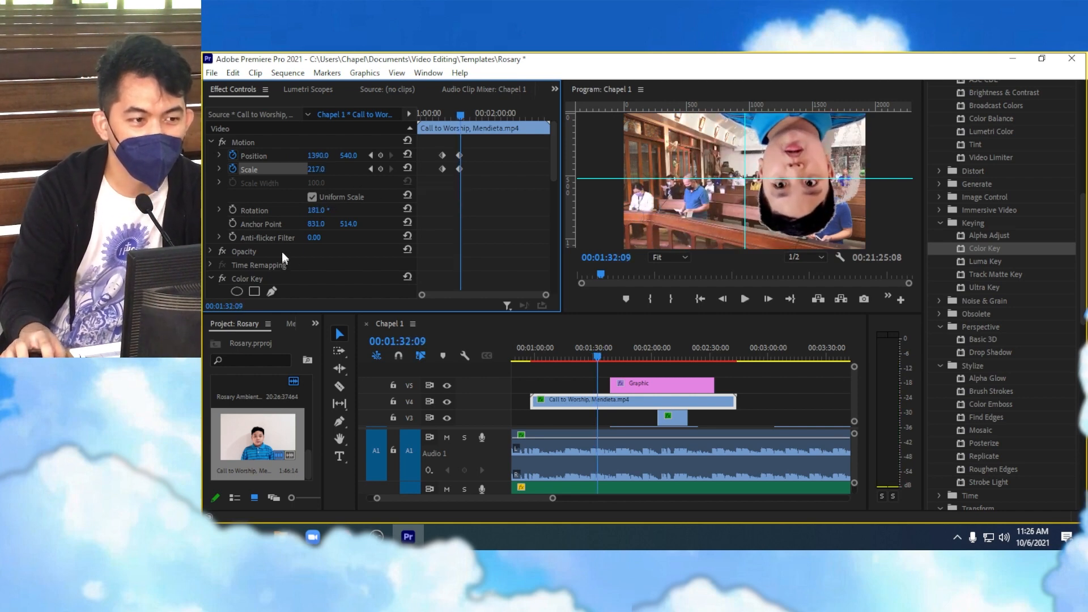
scroll(286, 247, down, 6)
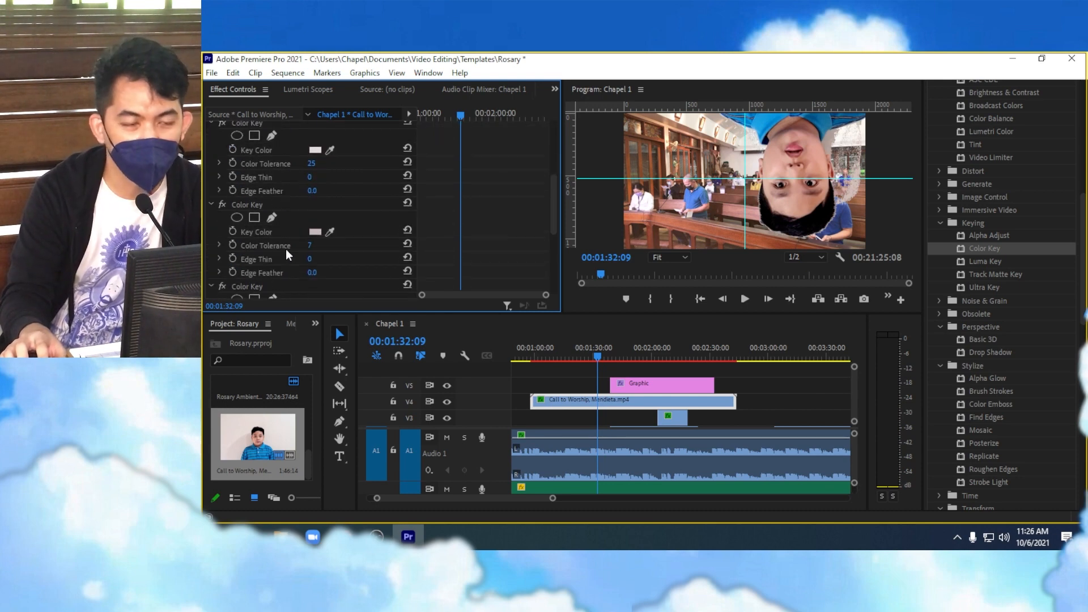
scroll(285, 250, down, 5)
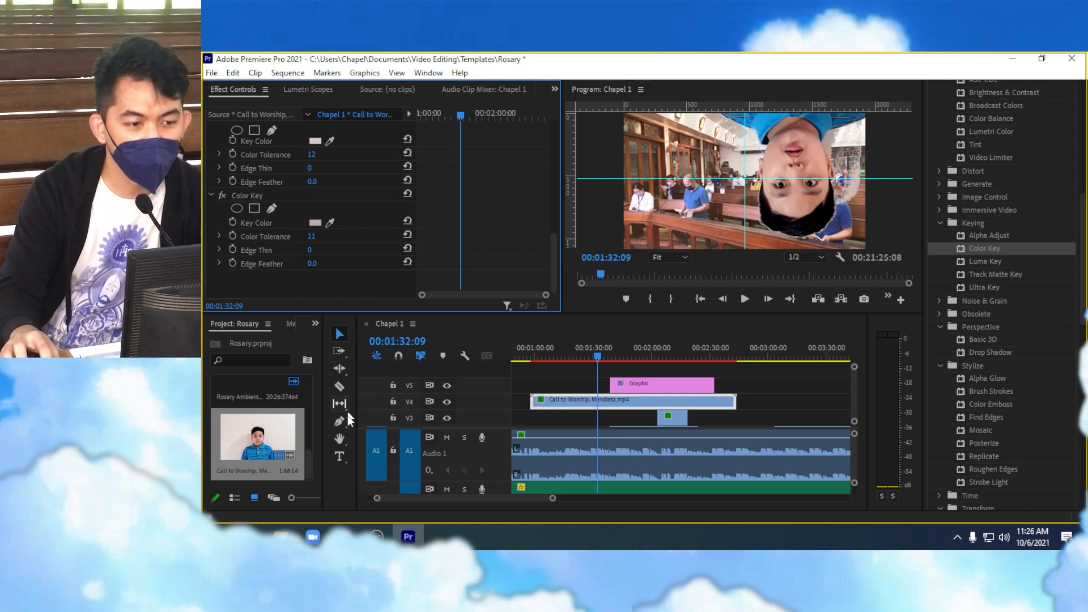
- Add the placeholder text "fdfsdfsdfsdfsdf" to the upper part of the frame at 00:01:32:09 and select all of it
click(338, 457)
click(664, 145)
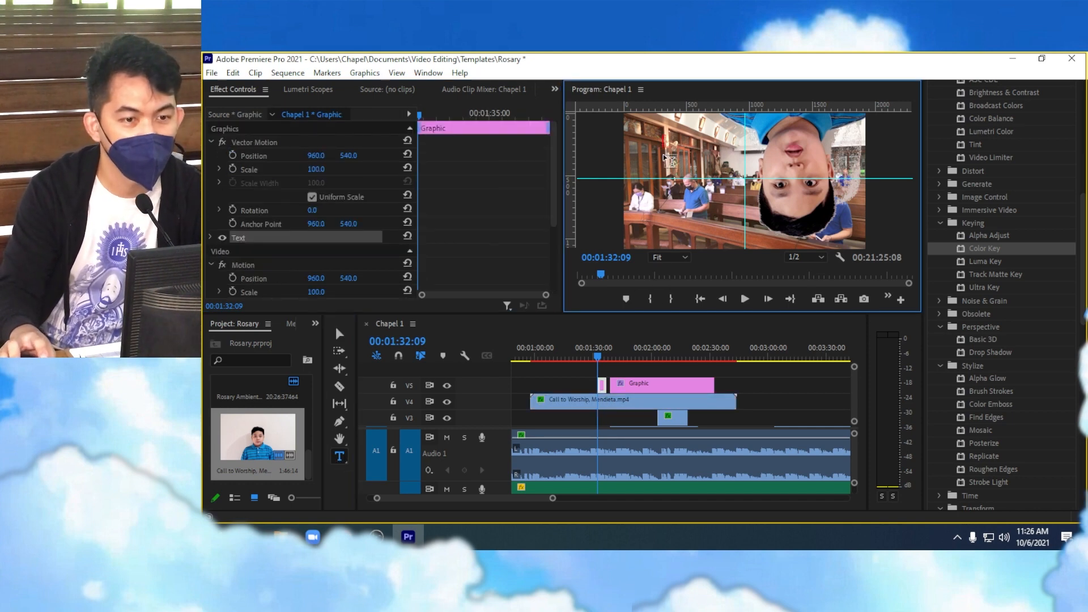
text(fdfsdfsdfsdfsdfsdf)
key(ctrl+a)
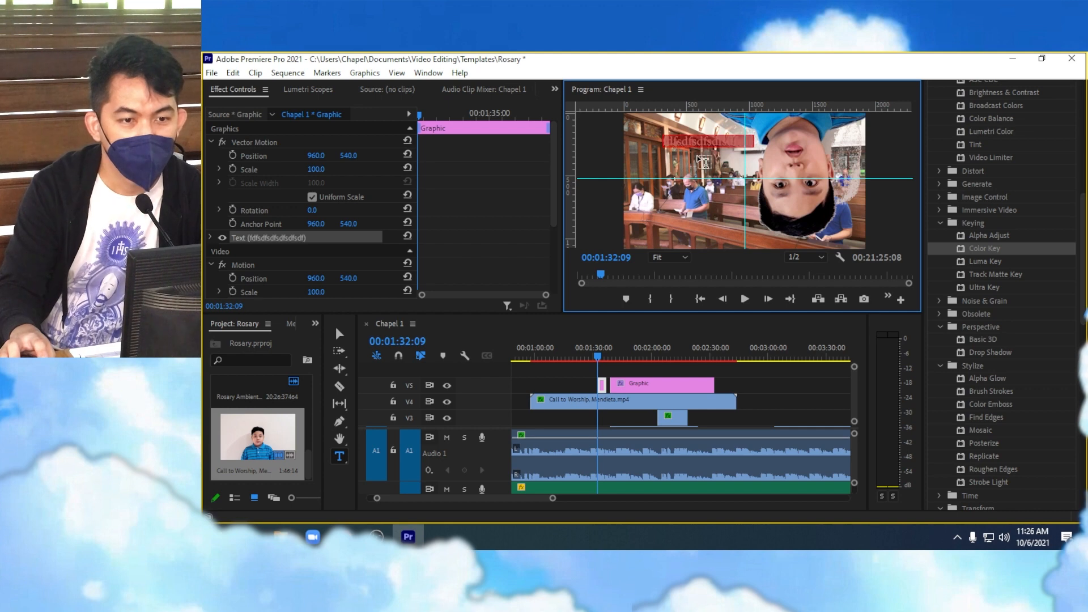
- Change the placeholder text's font to Maragsa and its font size to 163
click(211, 238)
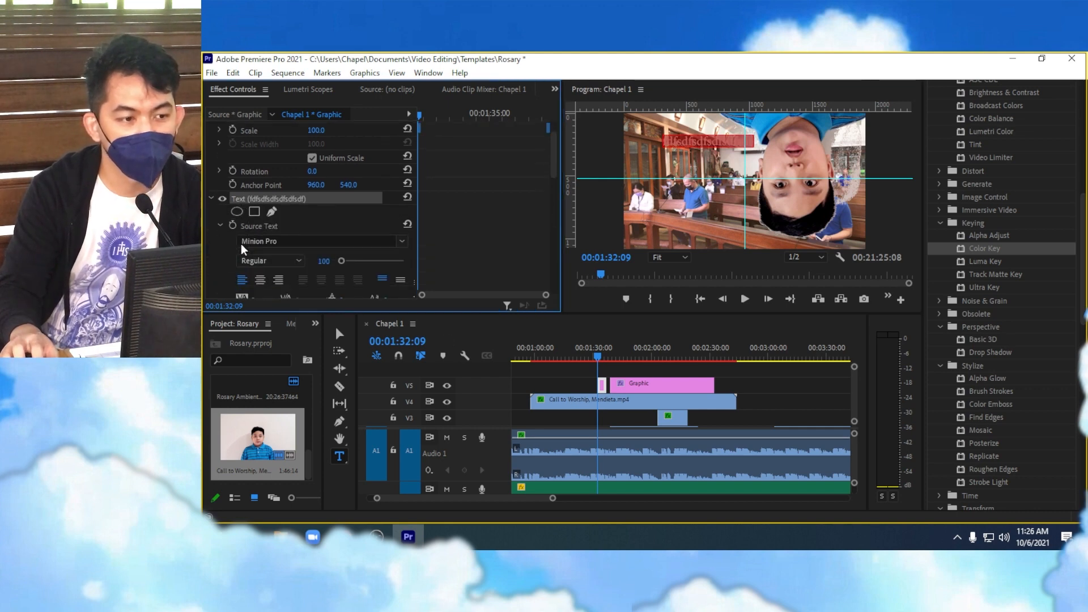
click(402, 241)
scroll(348, 385, up, 15)
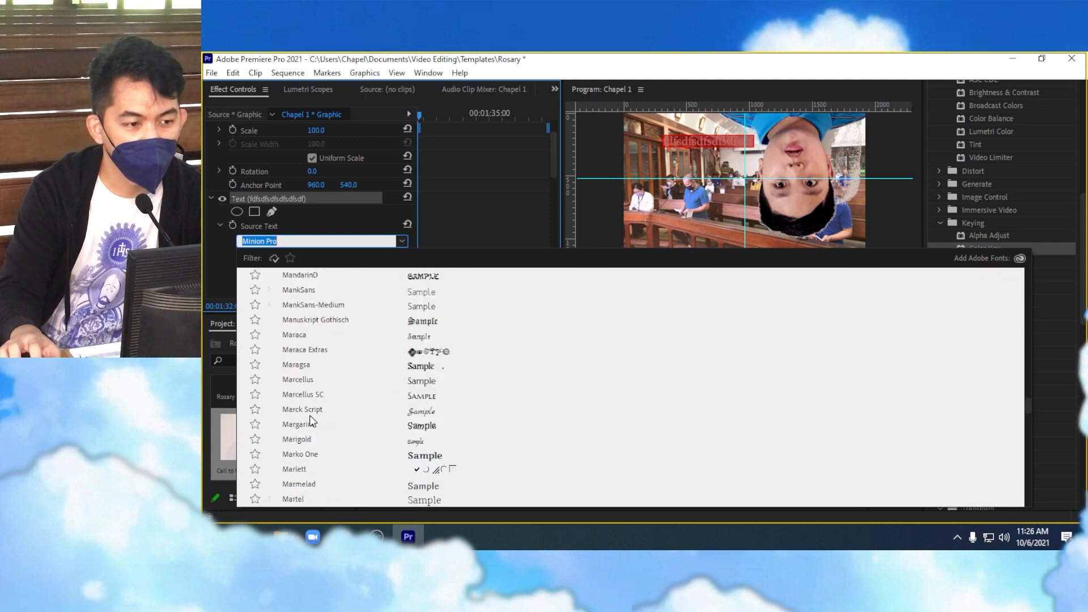
scroll(312, 310, up, 3)
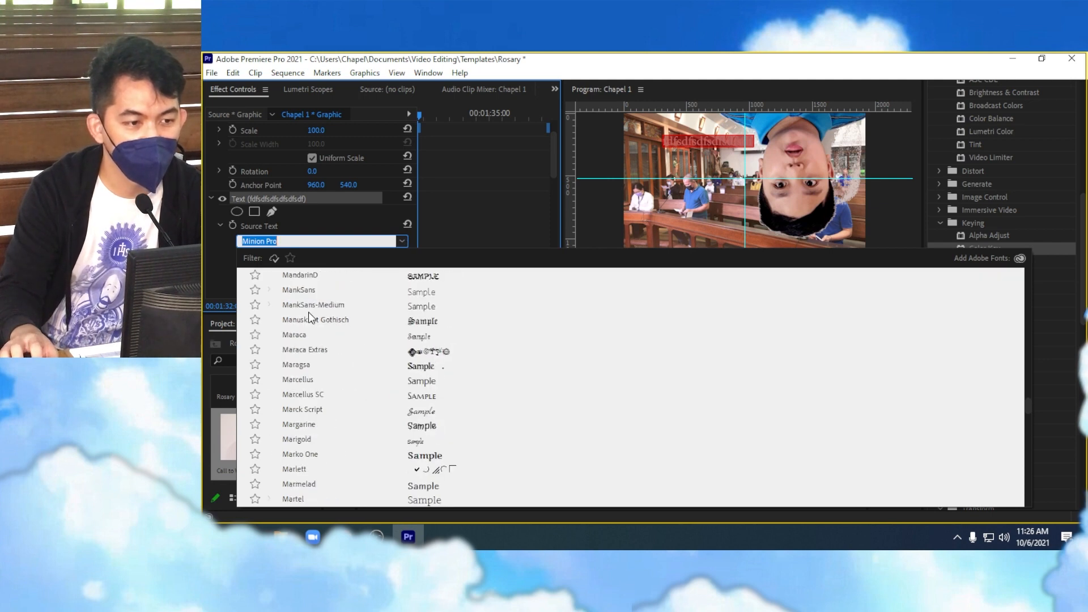
click(304, 363)
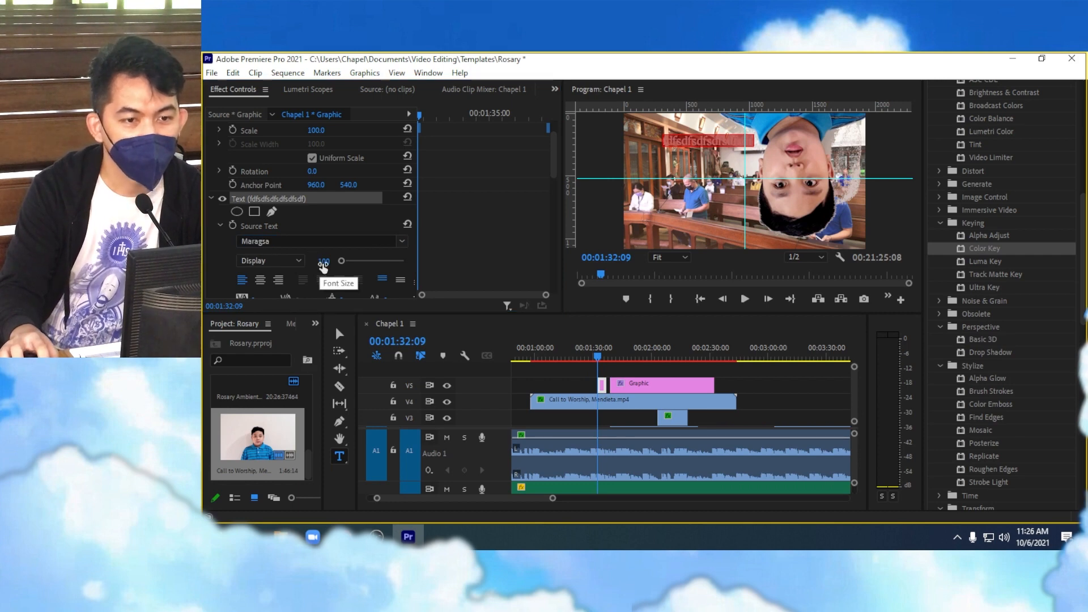
drag(321, 264, 361, 264)
- Set the placeholder text's fill to yellow, FCFF1C
scroll(233, 264, down, 3)
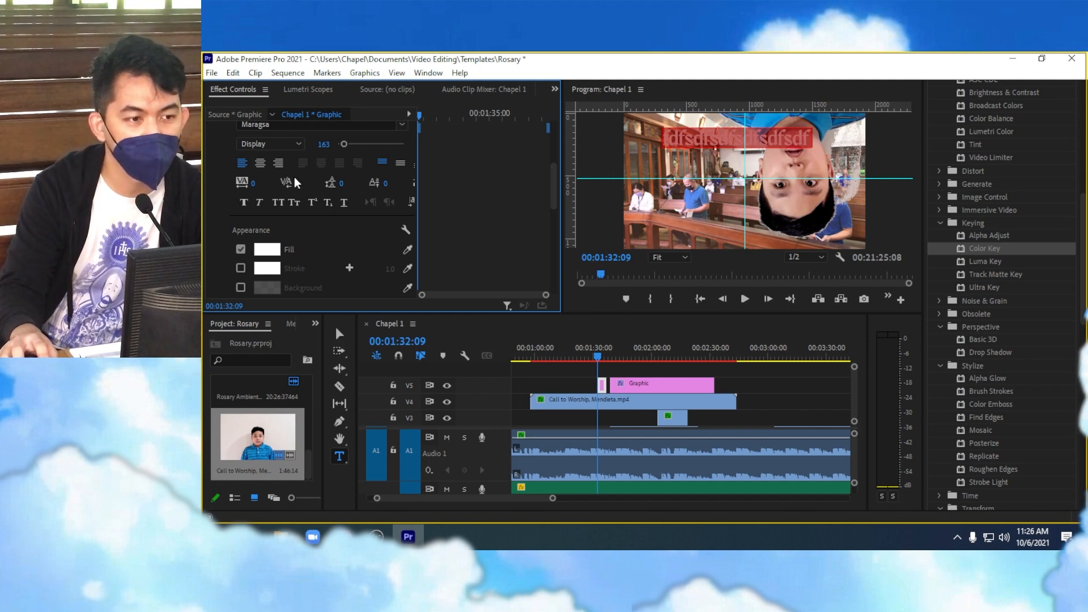
click(270, 260)
drag(568, 262, 674, 366)
mouse_move(638, 260)
mouse_down()
mouse_move(637, 245)
mouse_move(656, 331)
mouse_move(600, 364)
mouse_move(602, 383)
mouse_up()
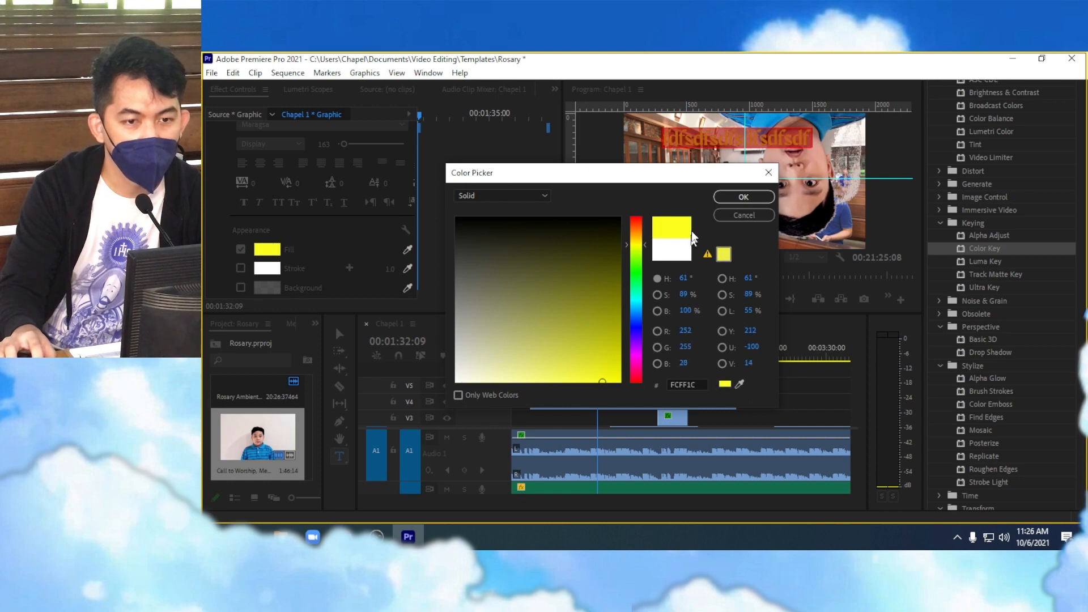
click(736, 198)
- Give the placeholder text a black stroke, 000000, with a width of 39
click(243, 268)
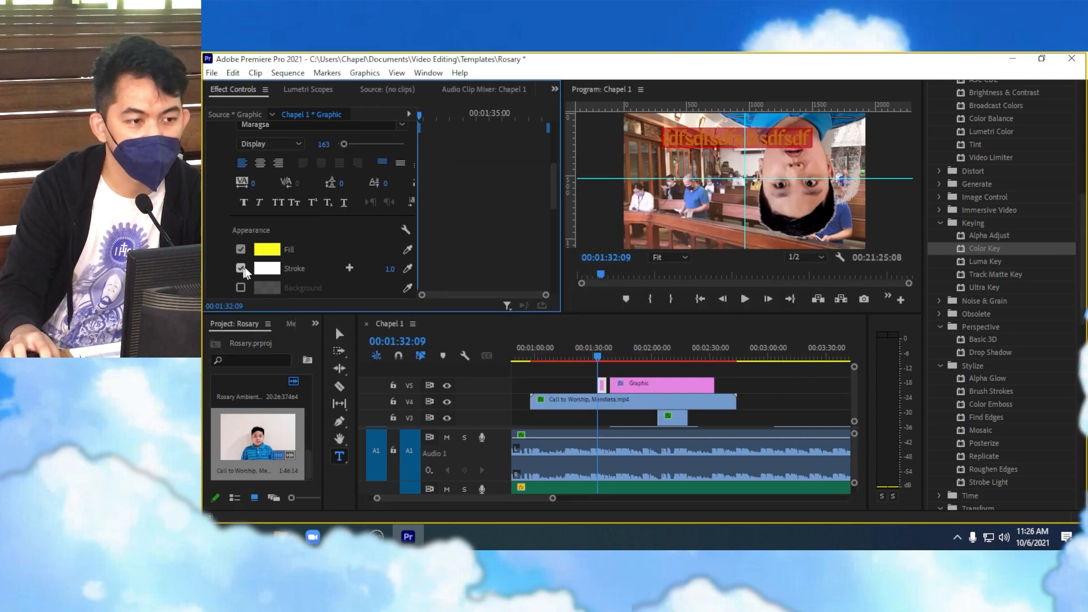
click(267, 268)
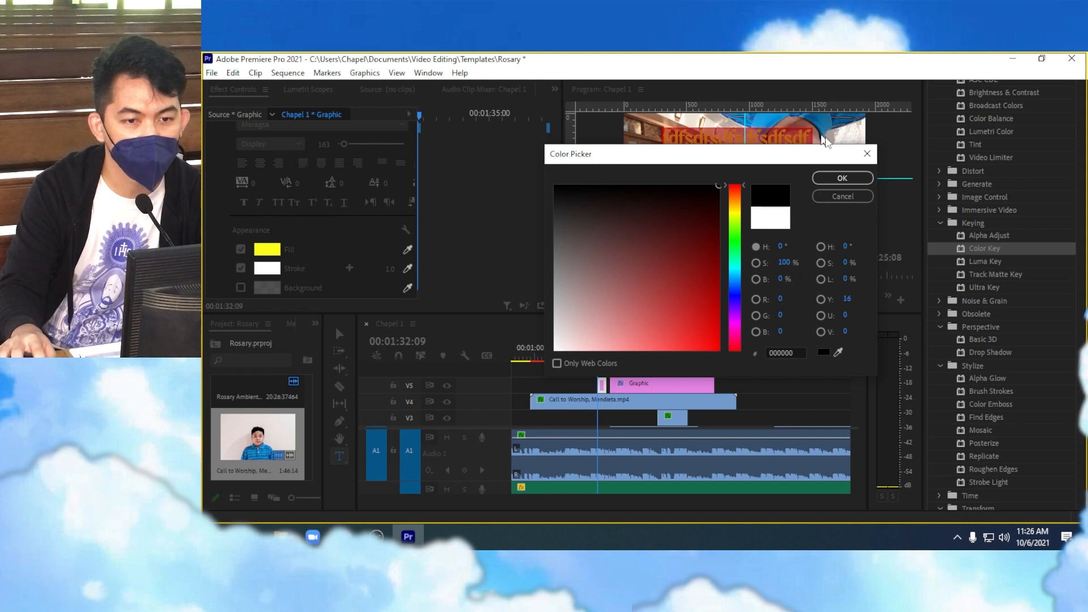
click(842, 178)
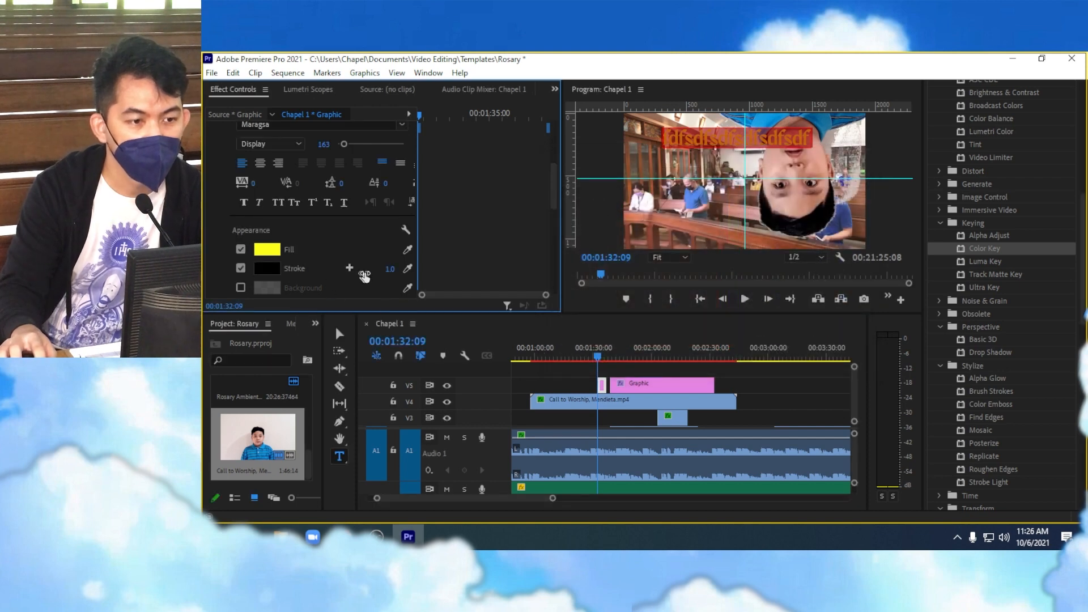
drag(390, 269, 410, 269)
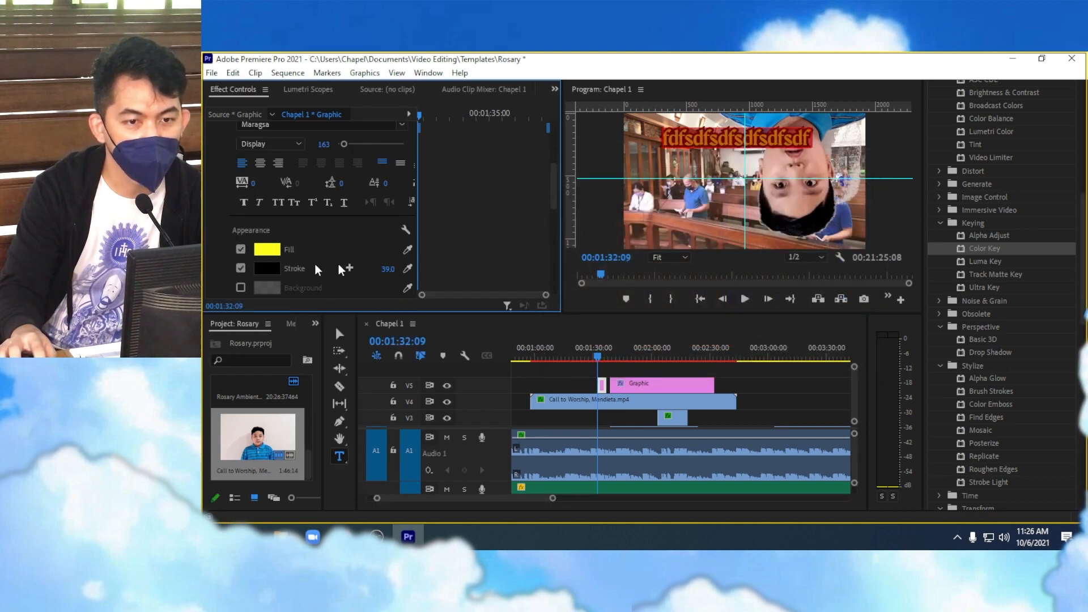
- Enable a shadow on the placeholder text, colour it dark blue 0008A5, and deselect the text
scroll(252, 284, down, 1)
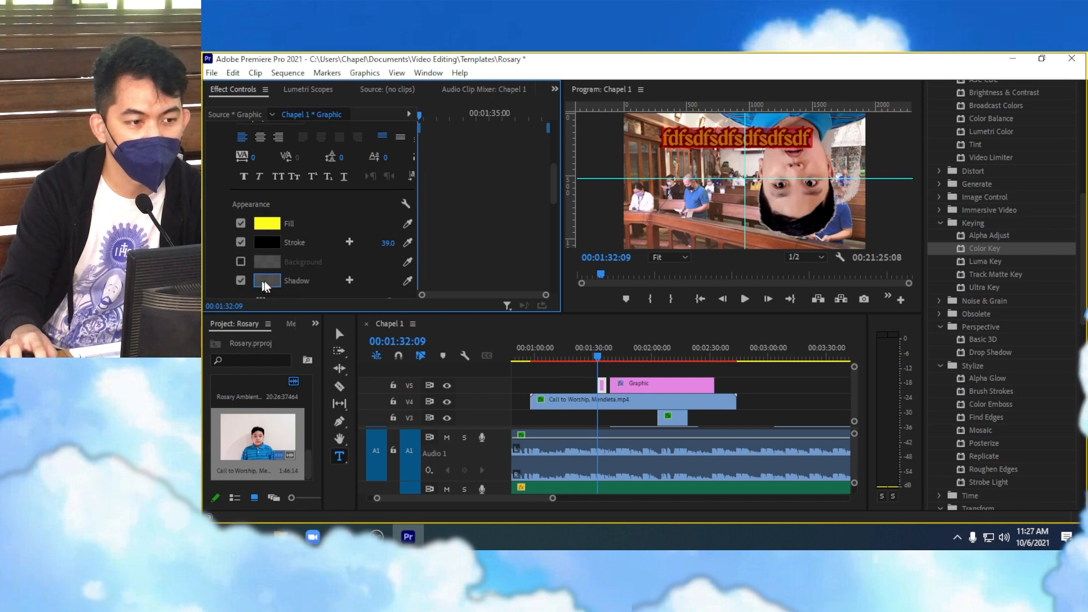
click(265, 280)
mouse_move(624, 270)
mouse_down()
mouse_move(719, 301)
mouse_move(724, 335)
mouse_move(696, 223)
mouse_up()
drag(735, 276, 738, 301)
mouse_move(690, 269)
mouse_down()
mouse_move(722, 228)
mouse_move(758, 307)
mouse_up()
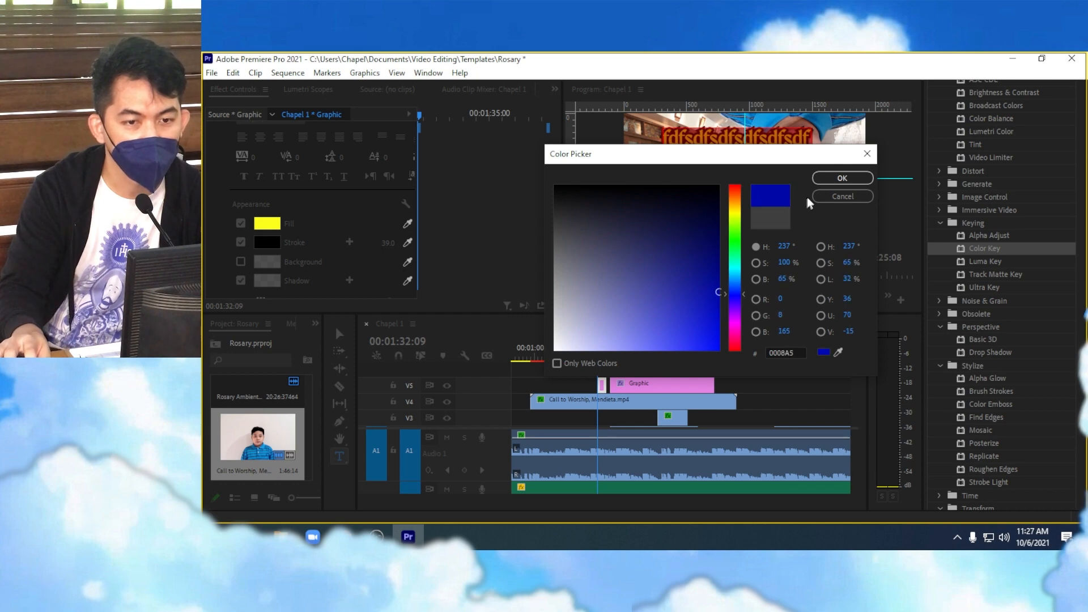
click(836, 178)
click(597, 226)
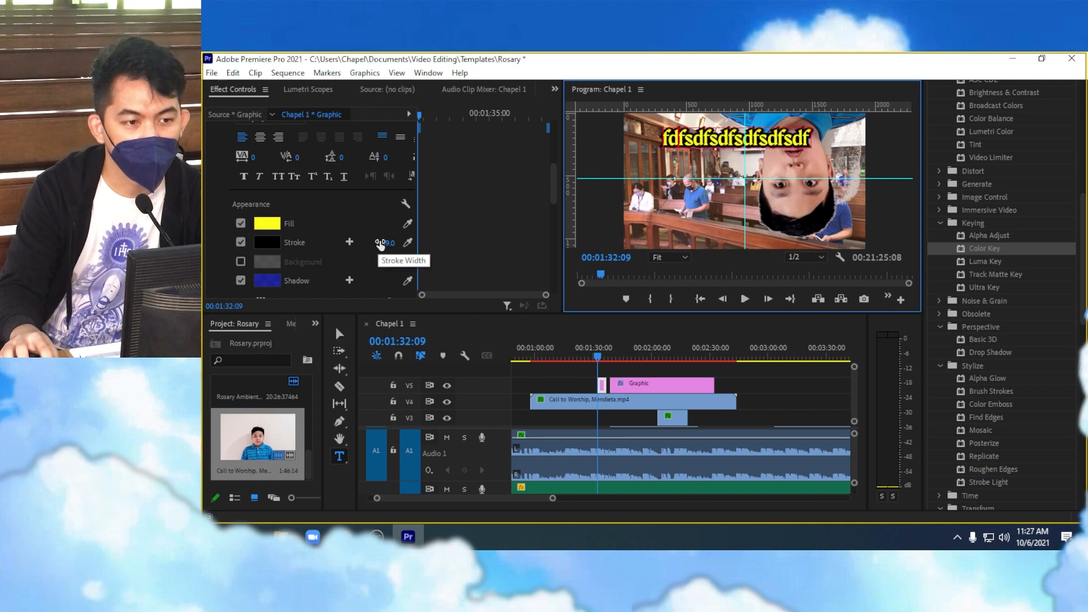
- Reselect the placeholder text and reduce its stroke width to 13
drag(382, 244, 382, 244)
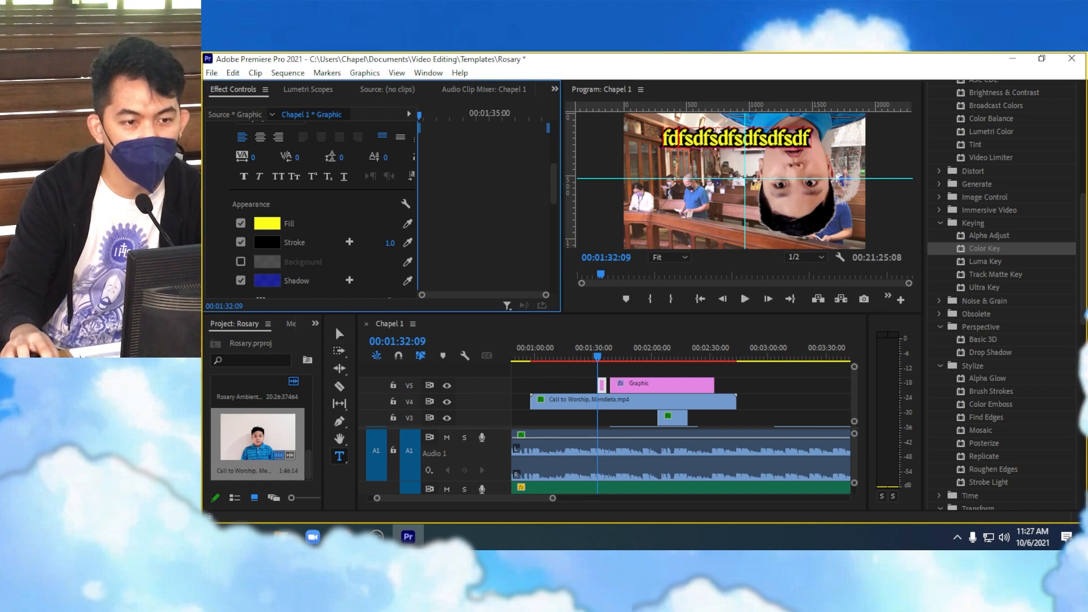
double_click(716, 136)
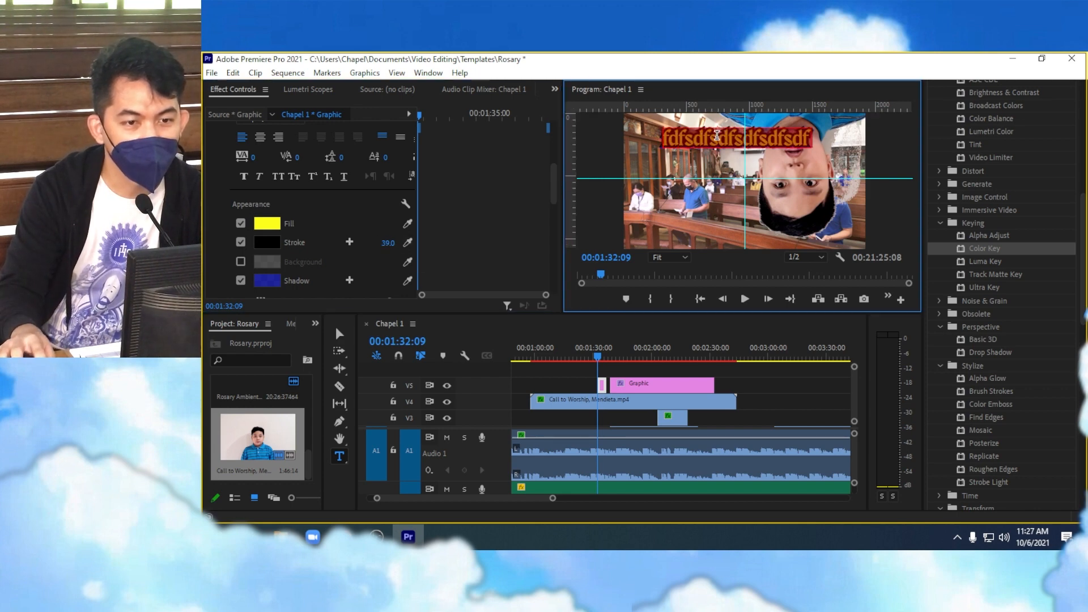
drag(383, 248, 368, 247)
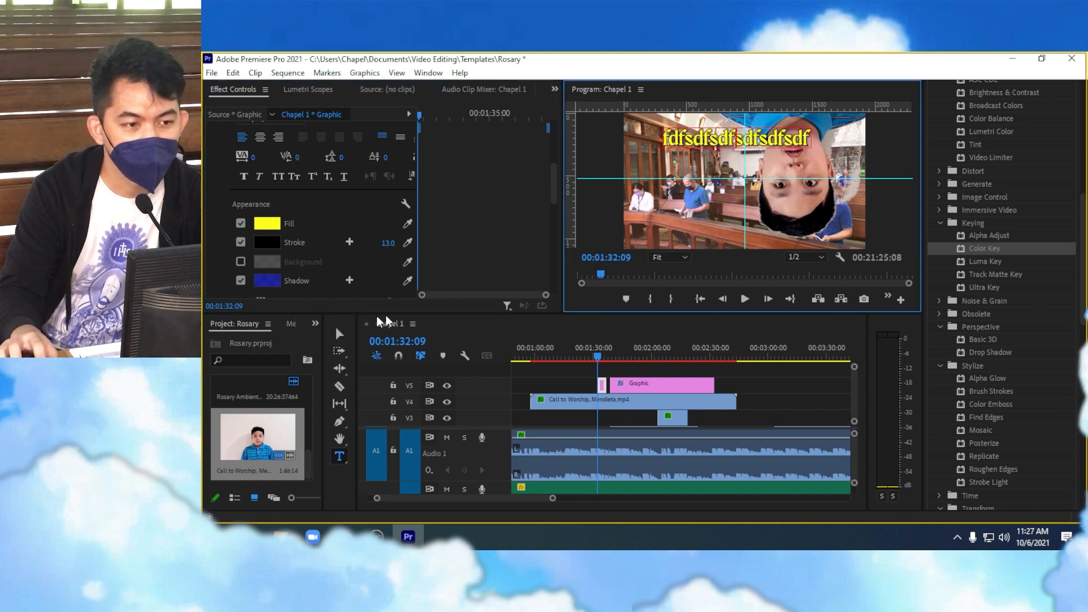
- Set the placeholder text's shadow distance to 35.9, size to 28.3 and blur to 200
scroll(281, 287, down, 2)
scroll(267, 228, down, 3)
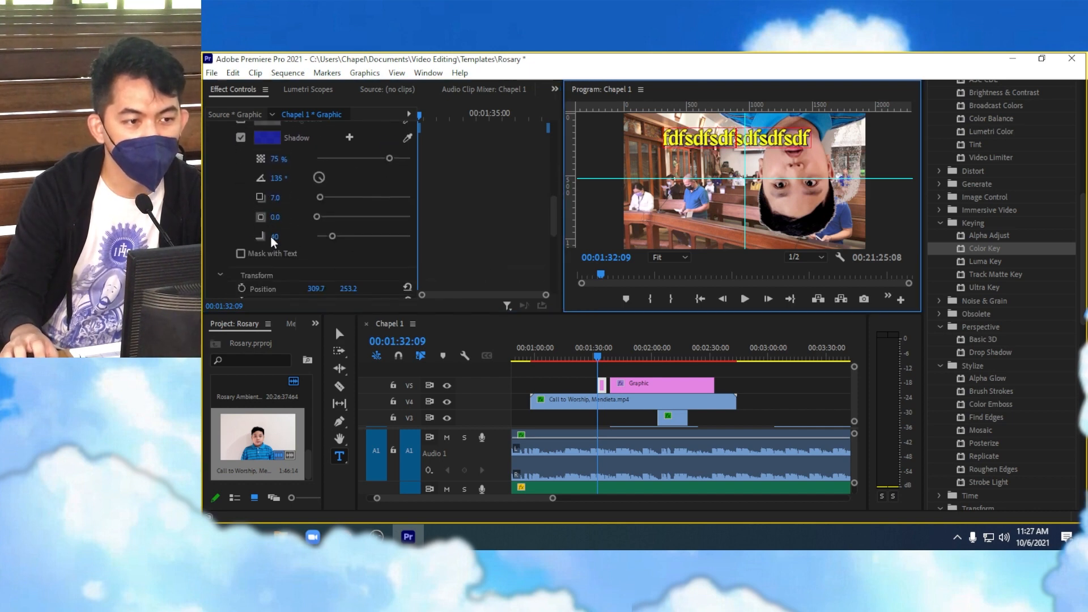
drag(326, 197, 433, 235)
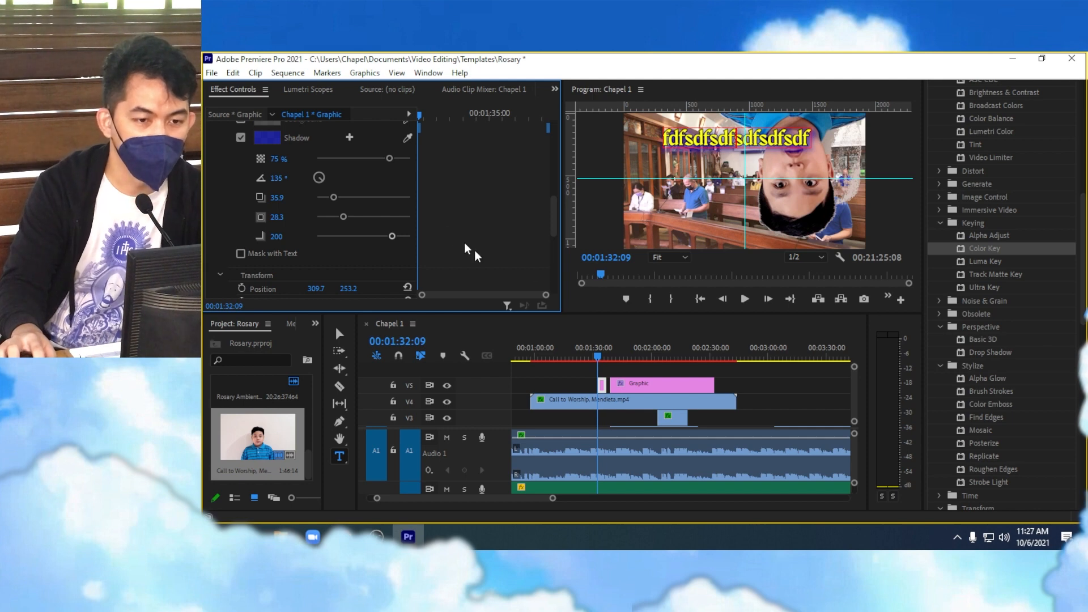
- Keyframe the placeholder text's position and scale from the clip's start, ending at position 127.7, 698.2 and scale 83 at 00:01:36:05
scroll(300, 267, down, 3)
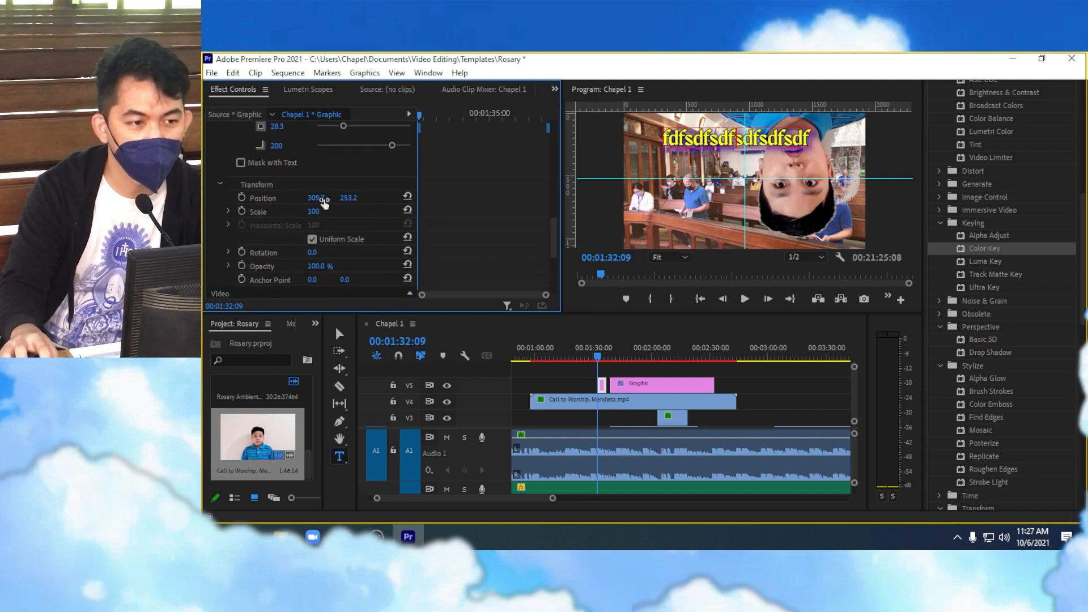
click(242, 197)
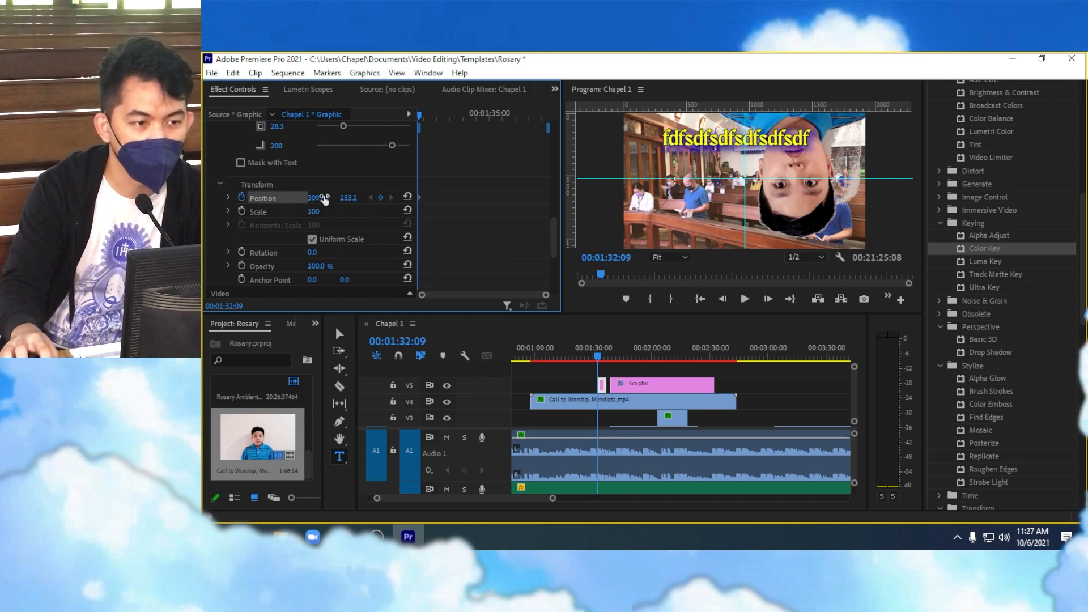
drag(320, 198, 496, 198)
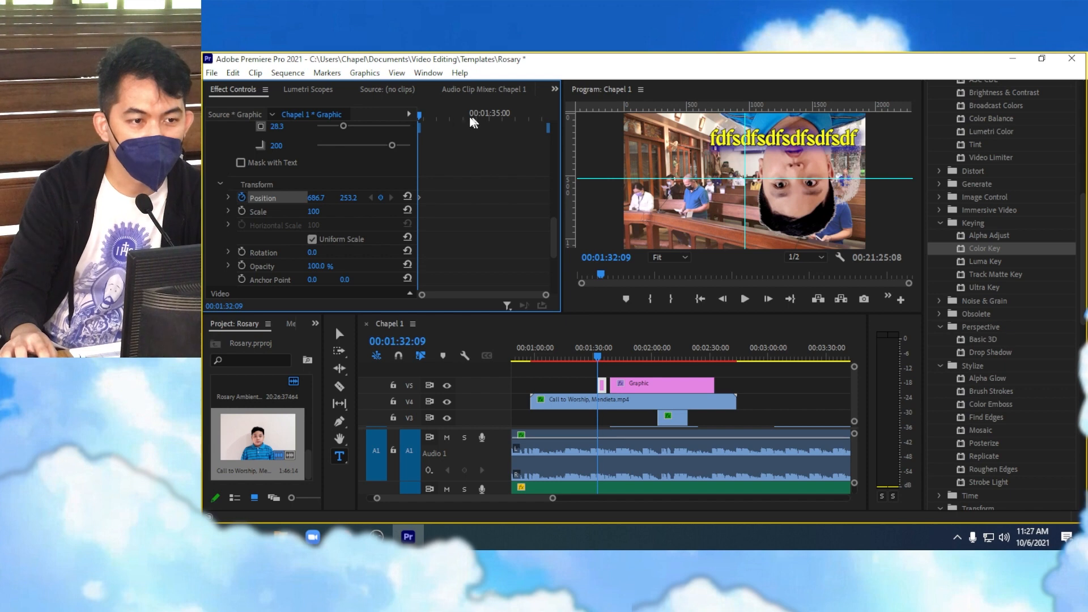
click(243, 211)
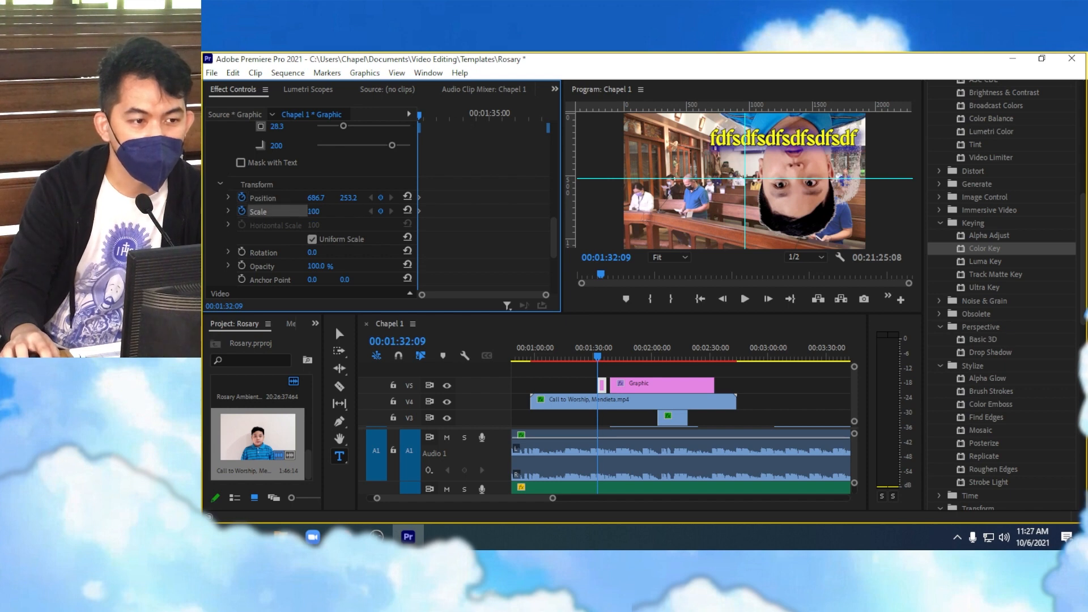
drag(313, 212, 519, 116)
drag(318, 198, 275, 213)
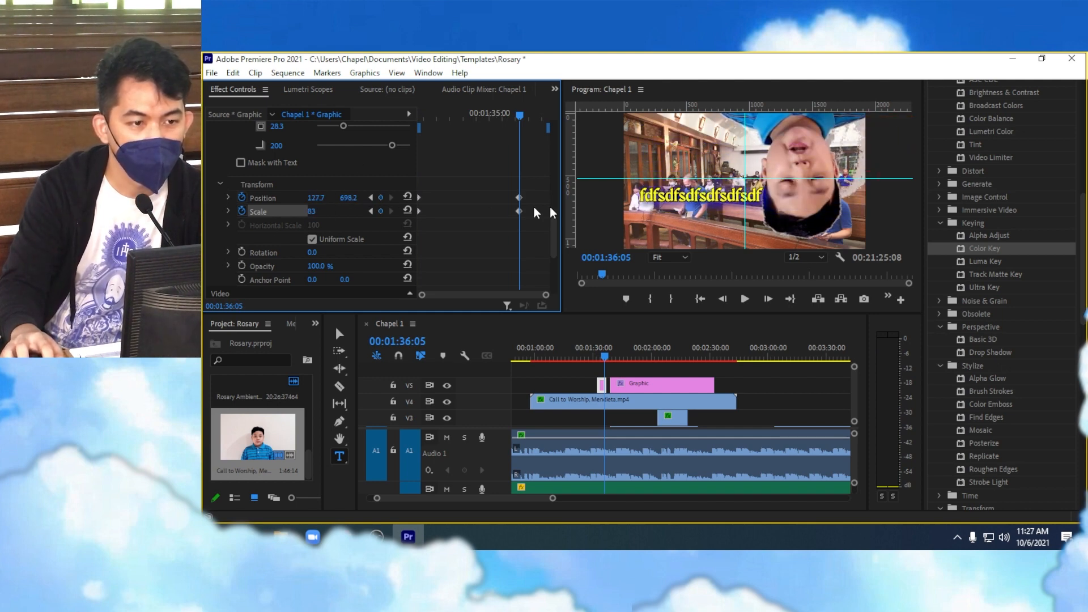
- Play back the text's position and scale animation from the start of the graphic clip
scroll(453, 120, up, 1)
drag(443, 120, 419, 120)
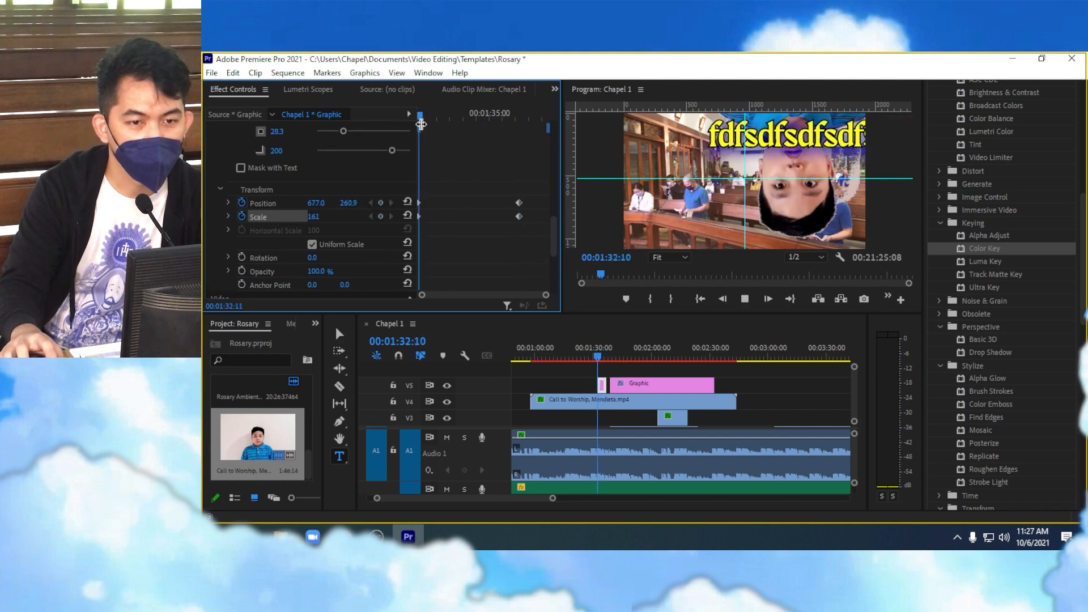
key(space)
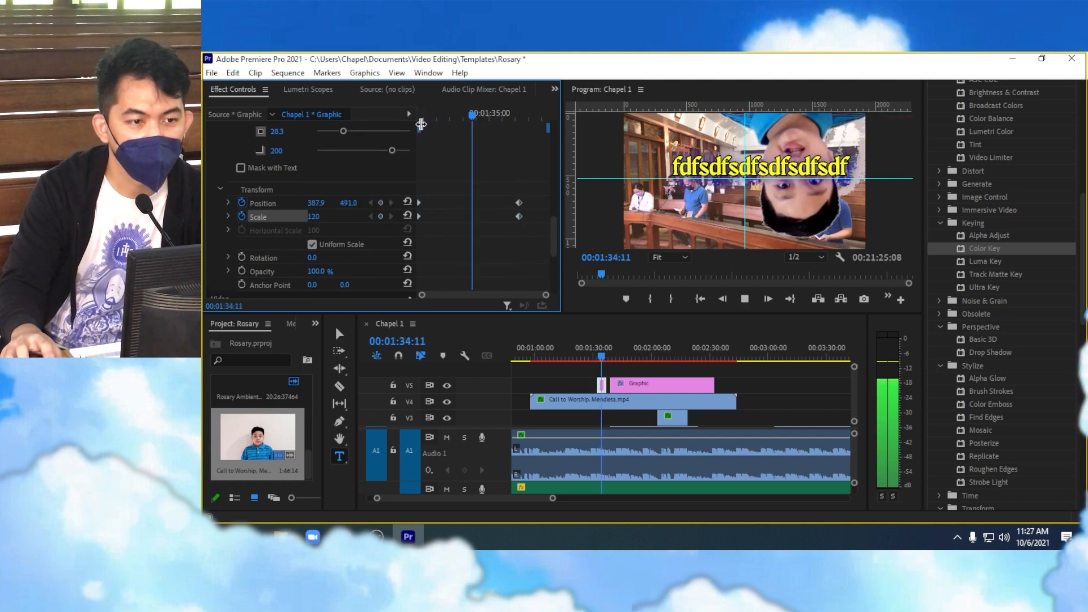
key(space)
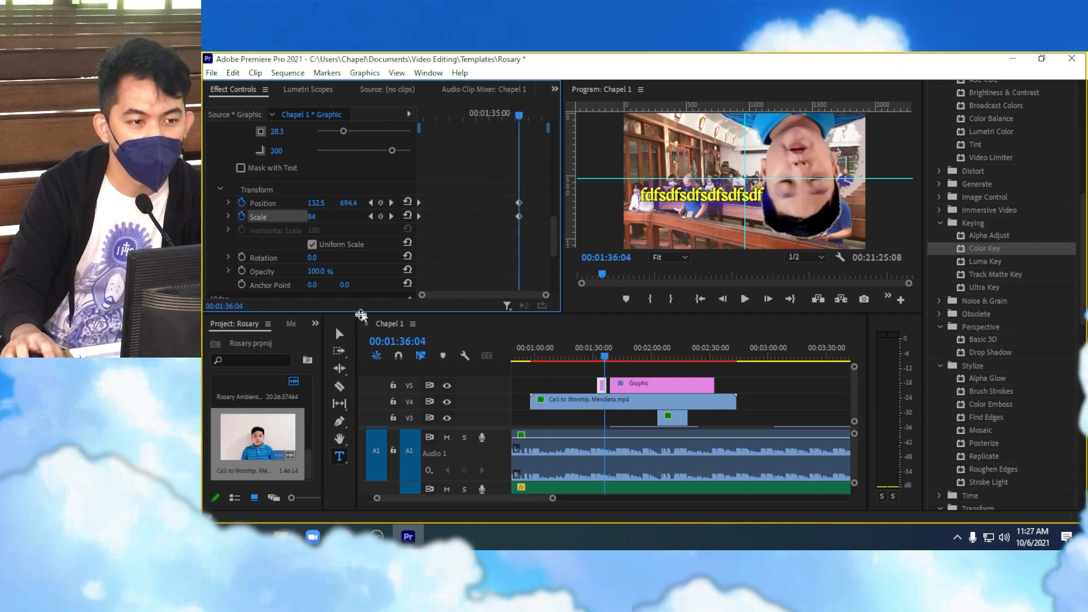
- Rotate the placeholder text to -41° and set its opacity to 19%, and look over the clip's motion properties
mouse_move(311, 258)
mouse_down()
mouse_move(300, 259)
mouse_move(320, 272)
mouse_move(305, 272)
mouse_up()
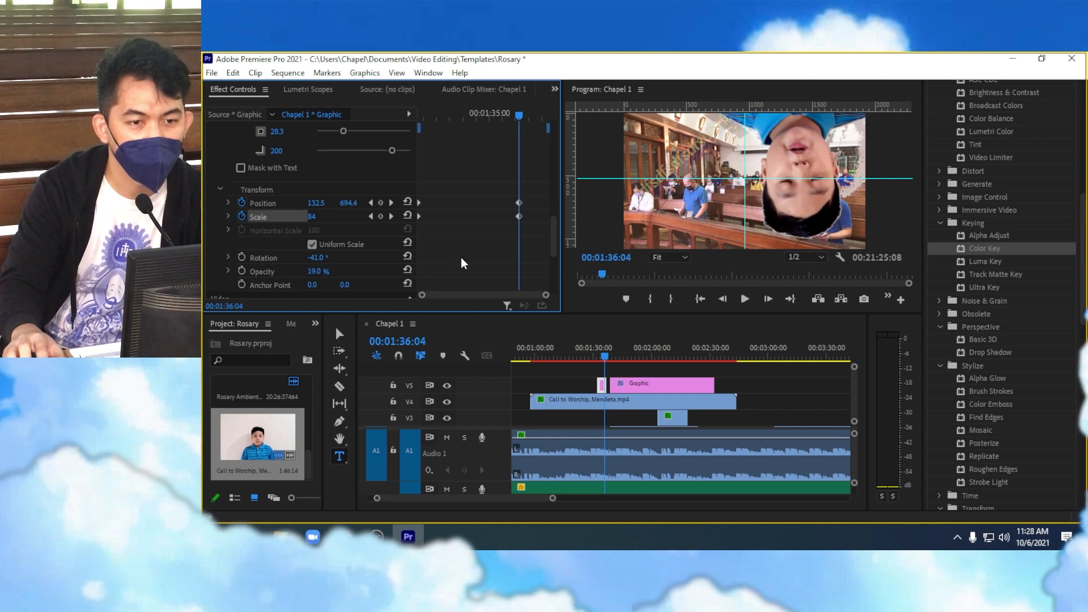
scroll(462, 261, down, 3)
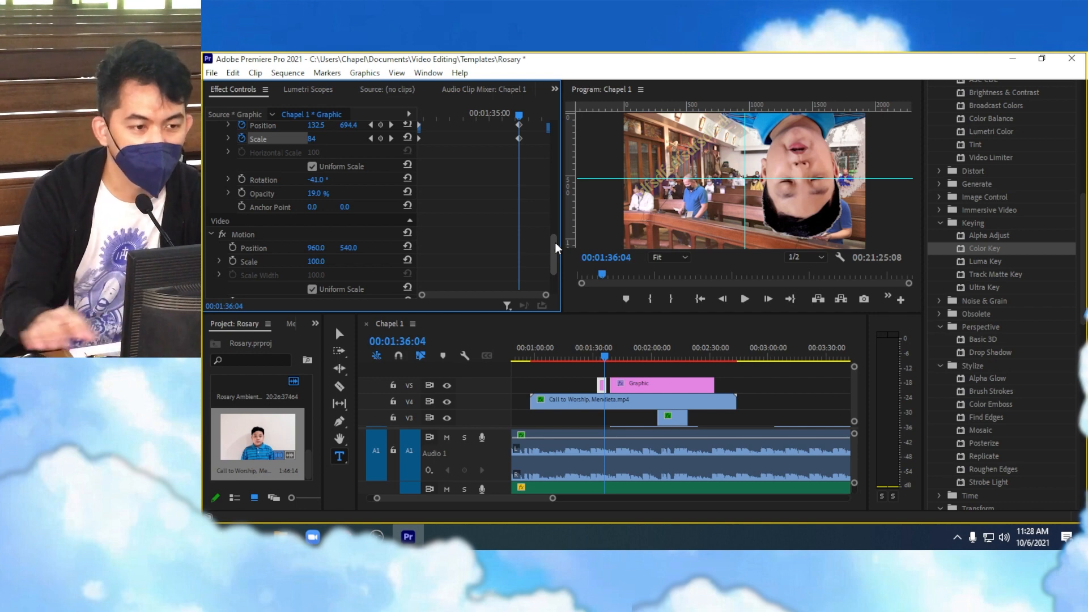
scroll(391, 255, down, 1)
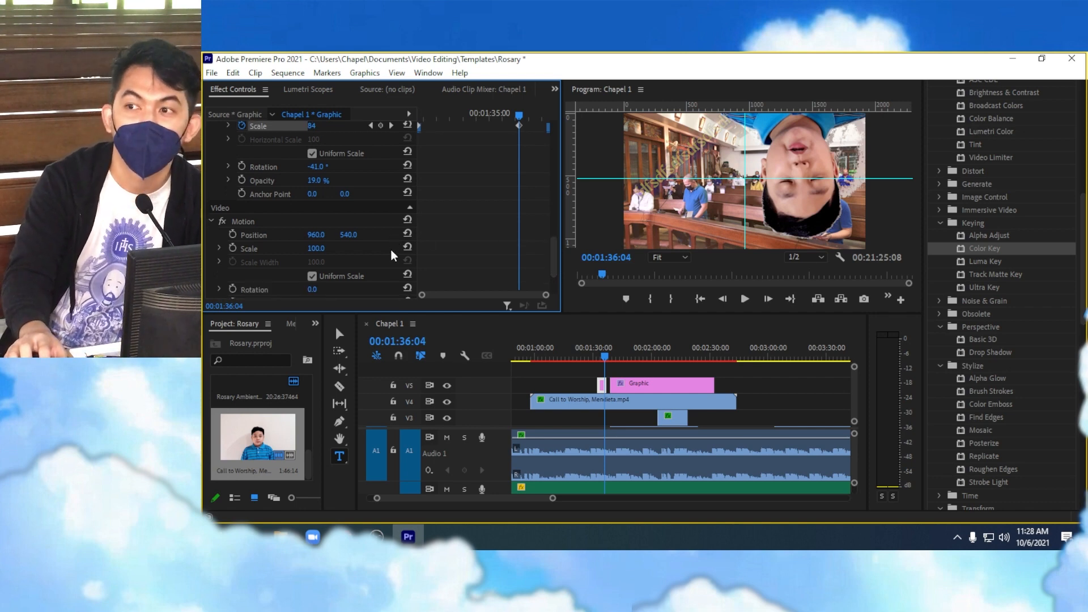
scroll(394, 258, down, 1)
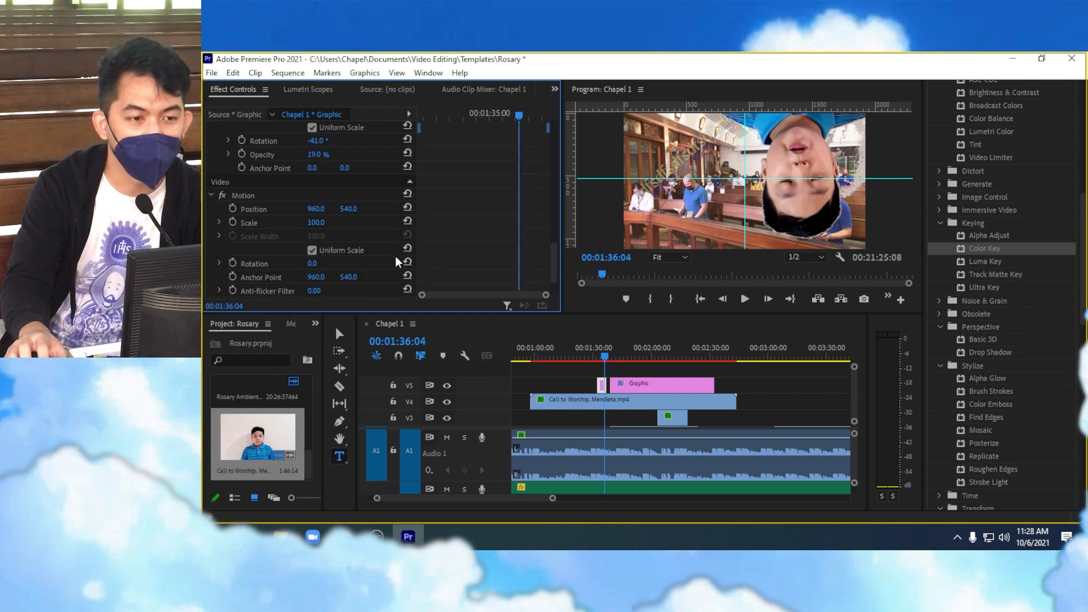
scroll(396, 258, down, 1)
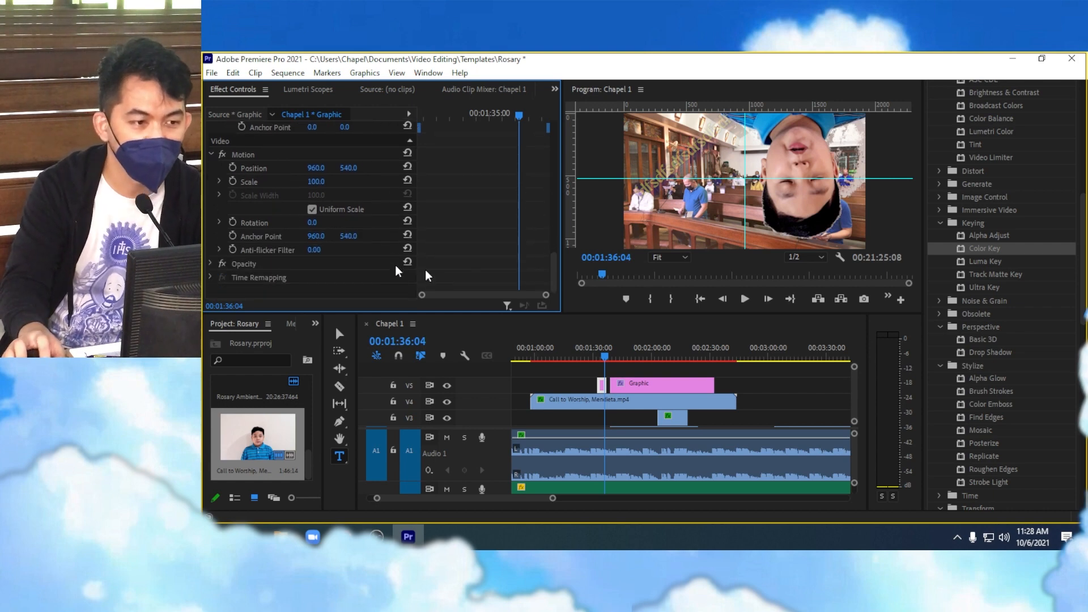
scroll(213, 263, up, 4)
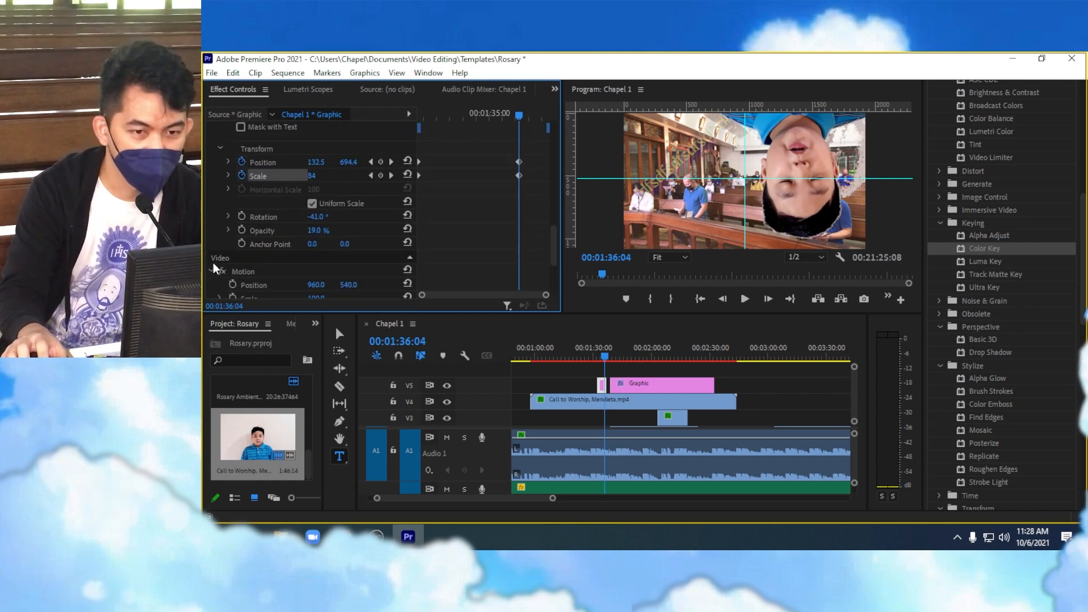
- Move the playhead to 00:02:14:09 and save the Rosary project
drag(608, 357, 679, 354)
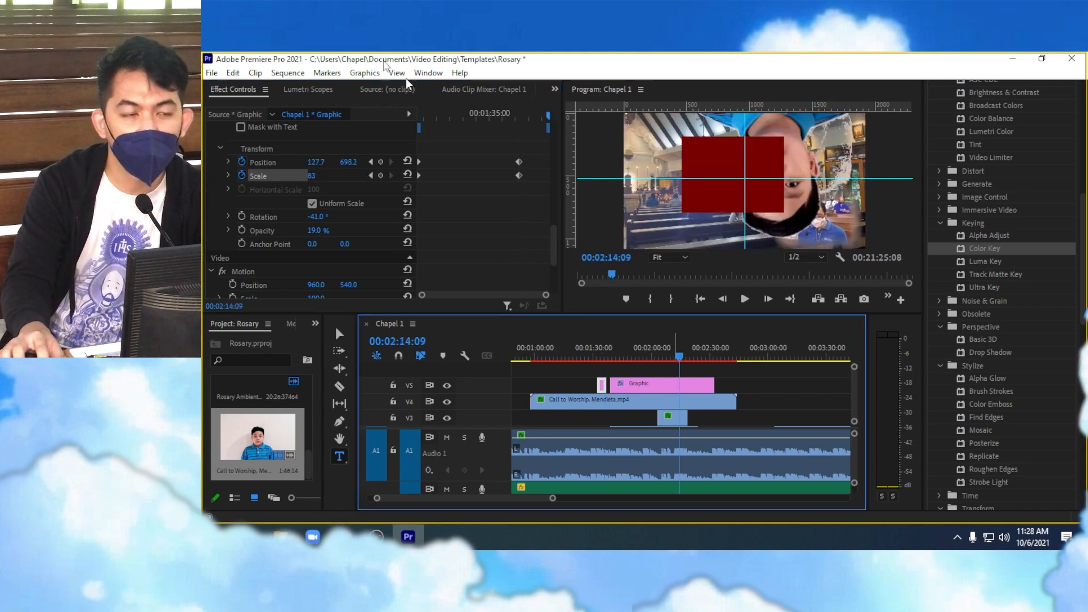
click(212, 73)
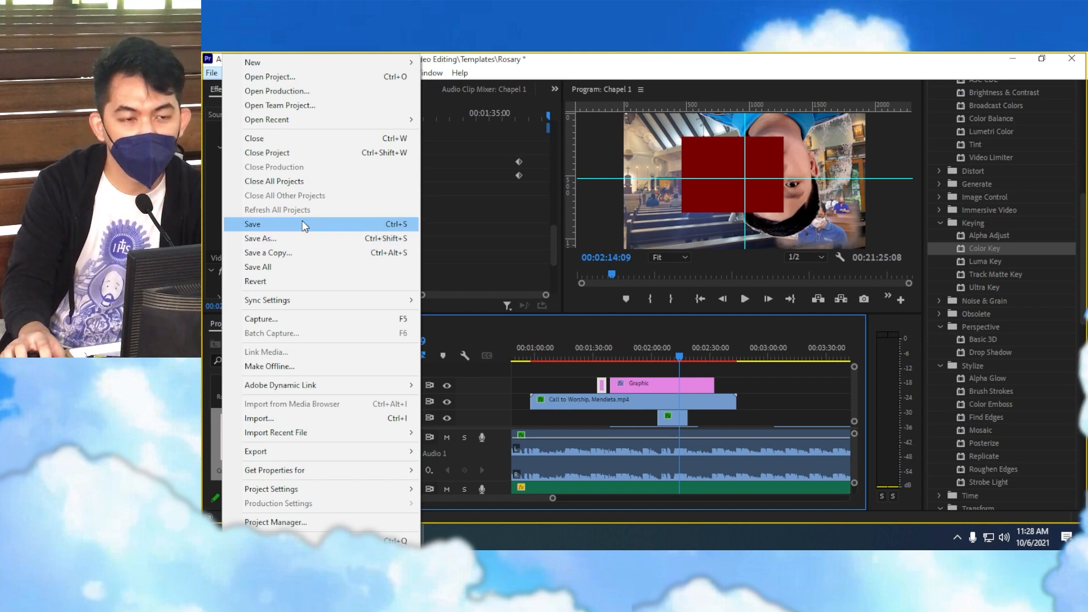
click(302, 224)
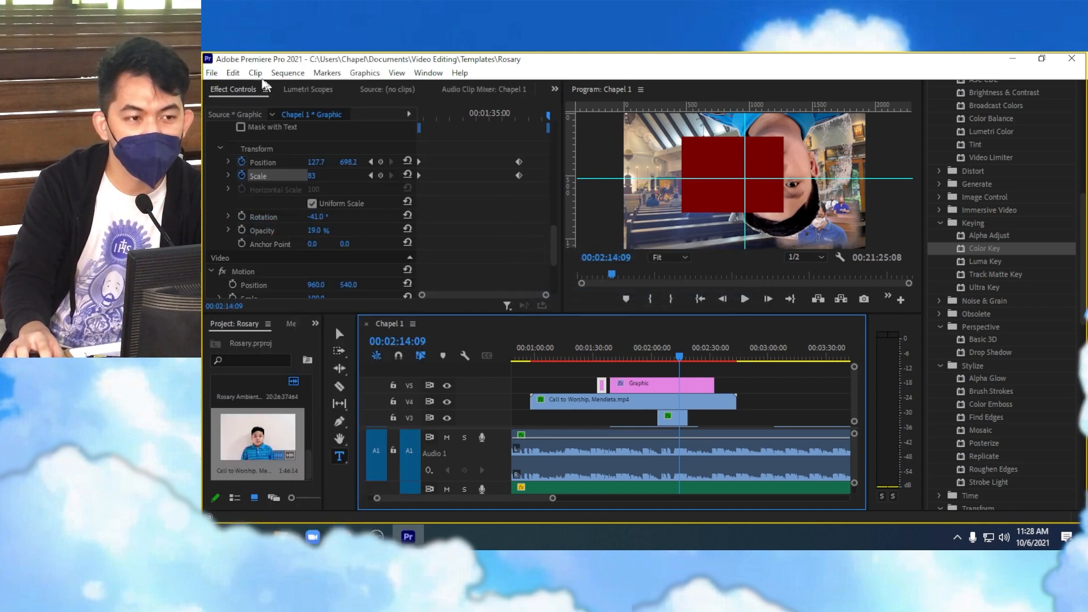
- Open the media export settings for the Chapel 1 sequence
click(212, 72)
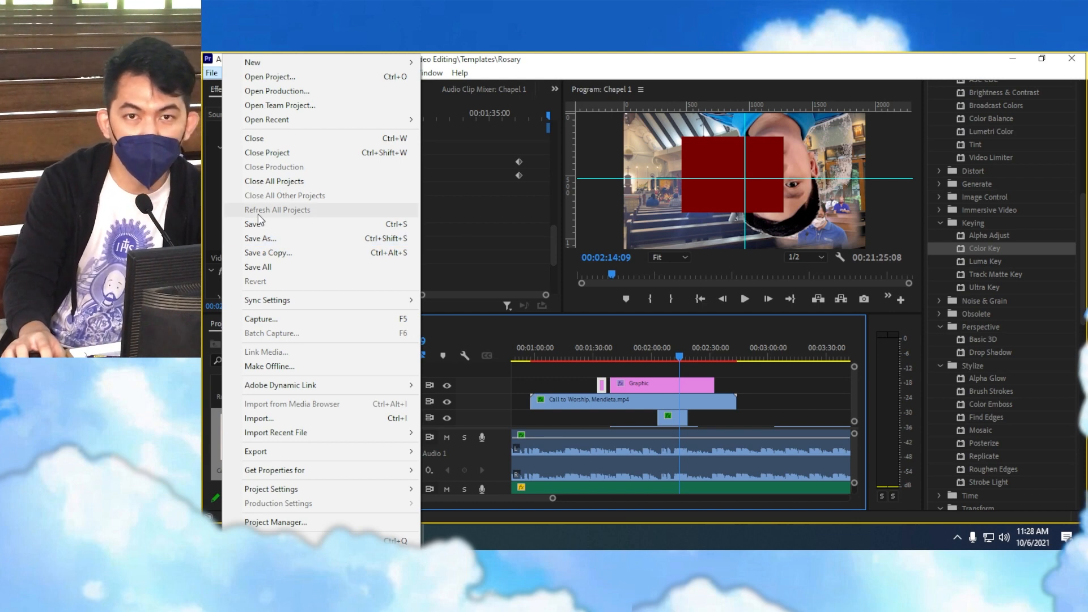
mouse_move(327, 457)
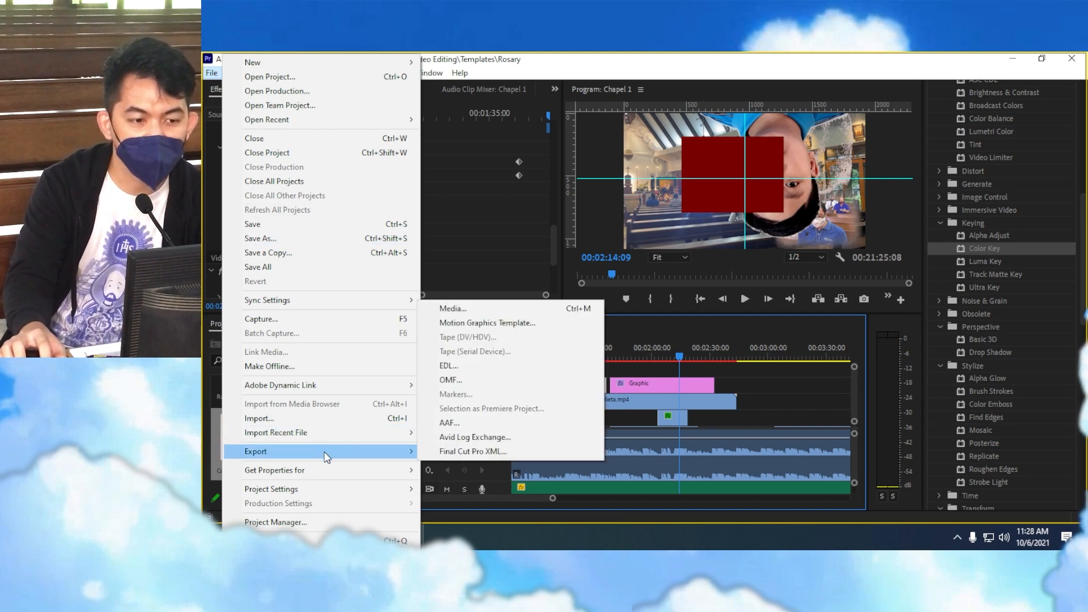
click(520, 313)
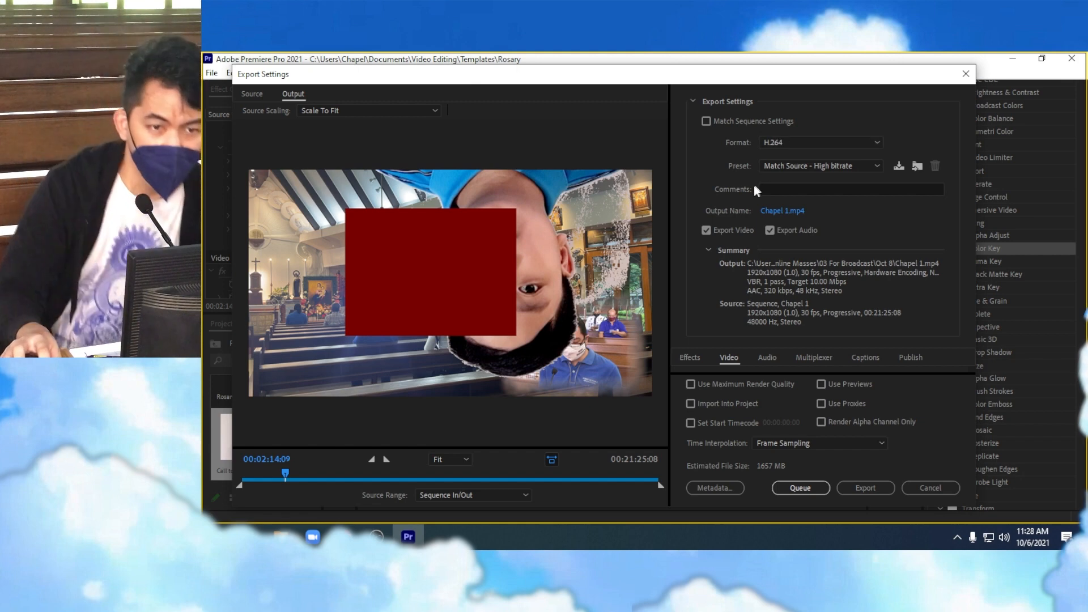
- Review the available export formats, choose H.264, and select the High Quality 1080p HD preset
click(797, 147)
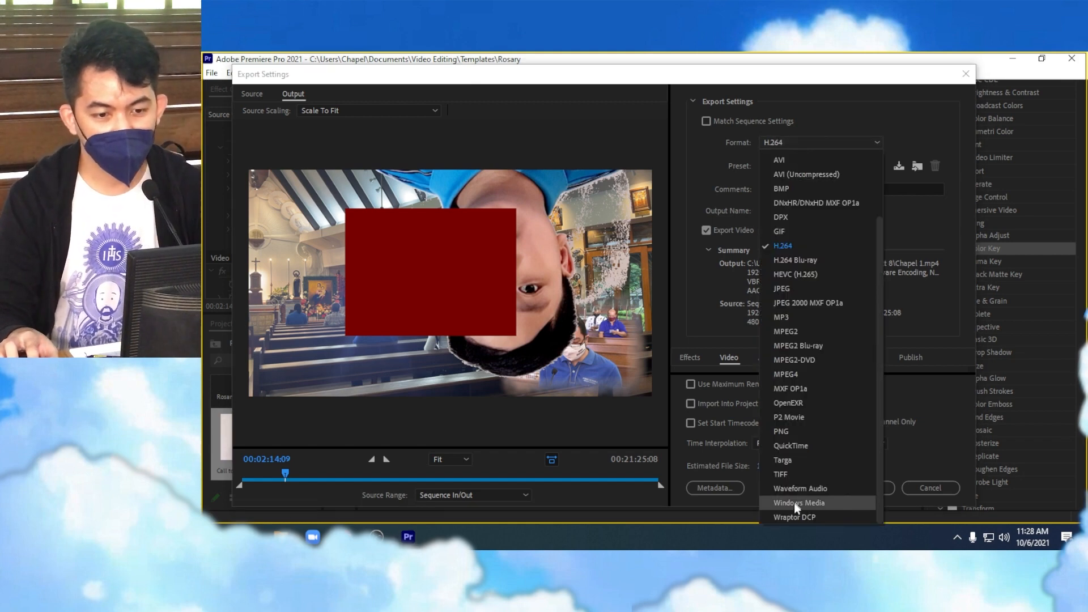
scroll(797, 512, up, 2)
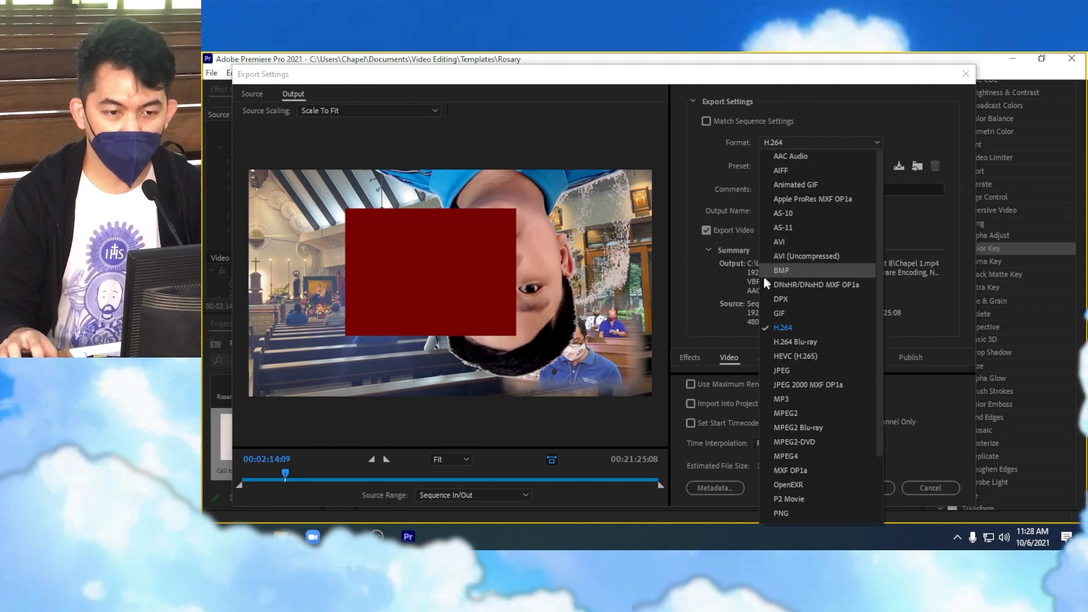
click(795, 107)
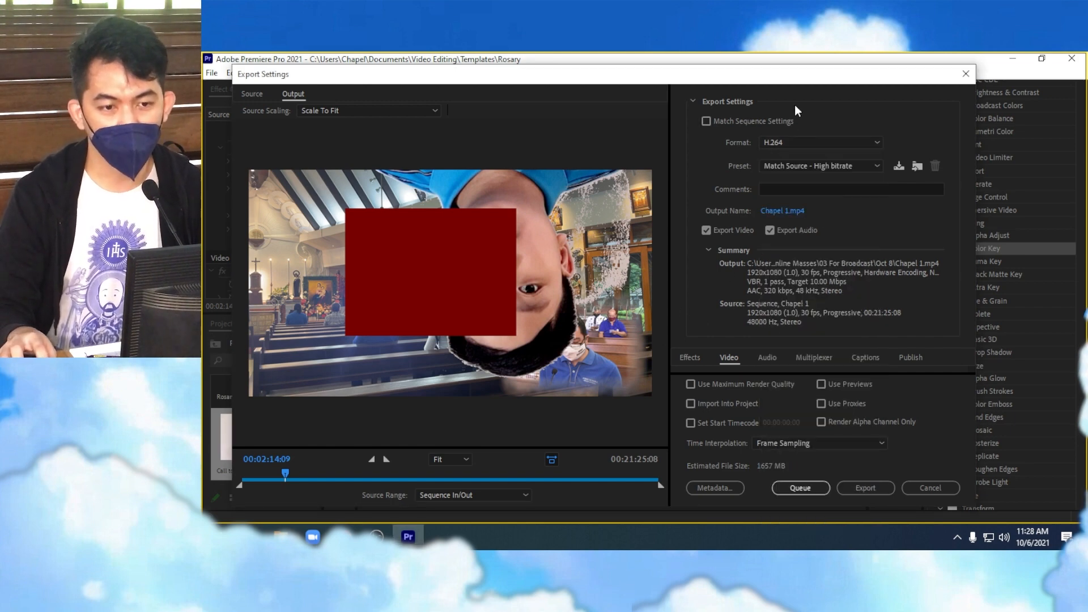
click(800, 144)
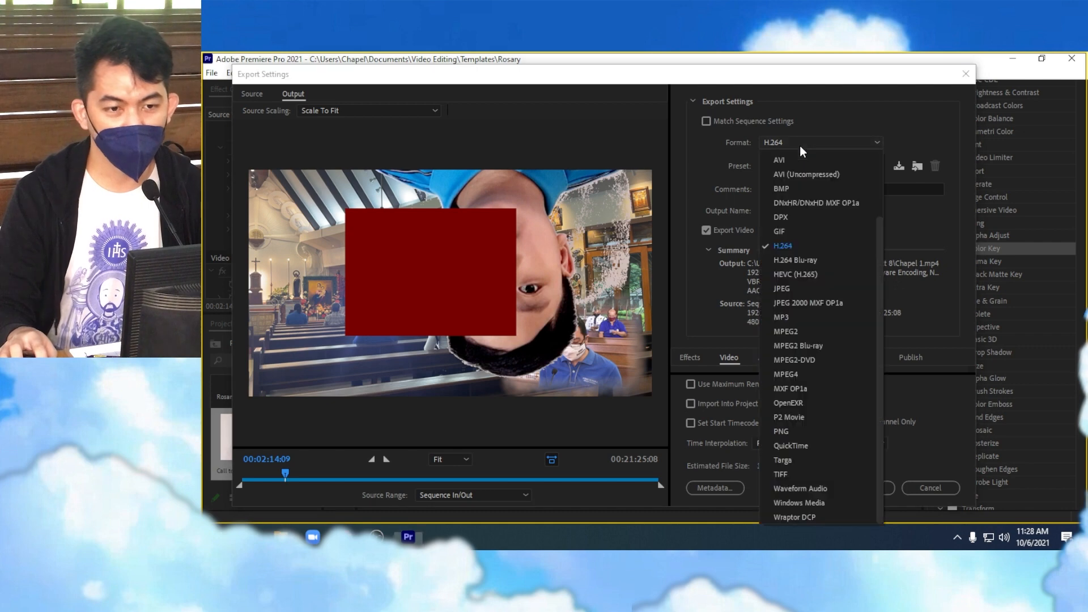
click(793, 247)
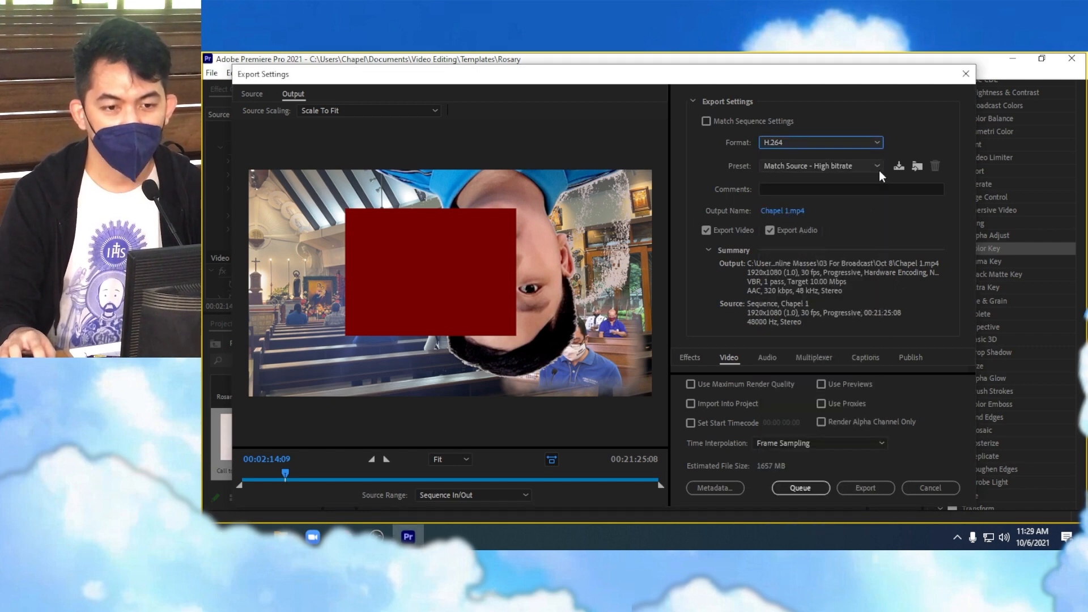
click(879, 170)
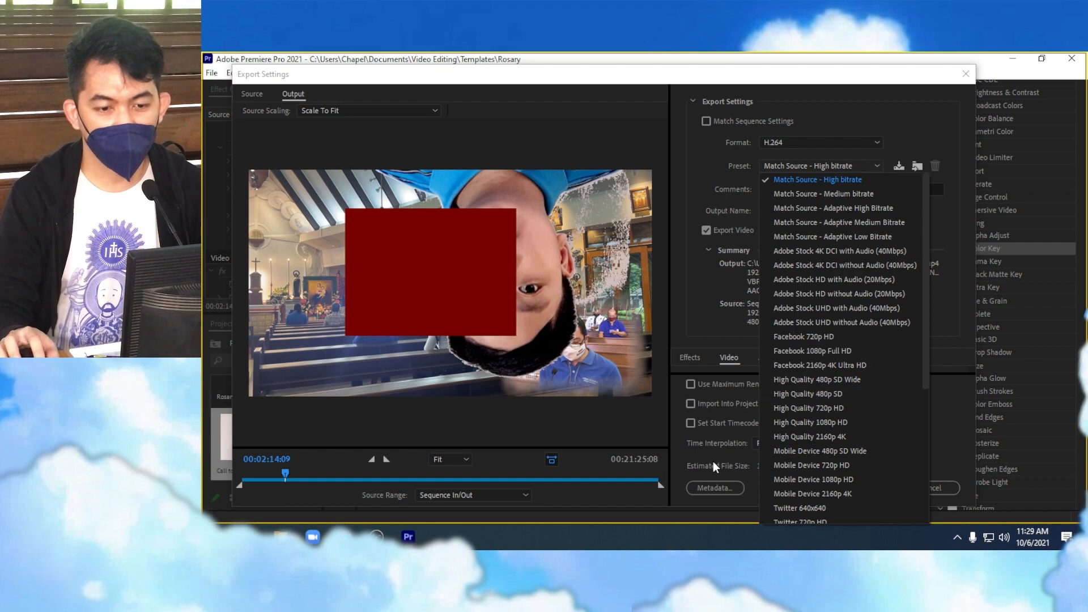
click(787, 424)
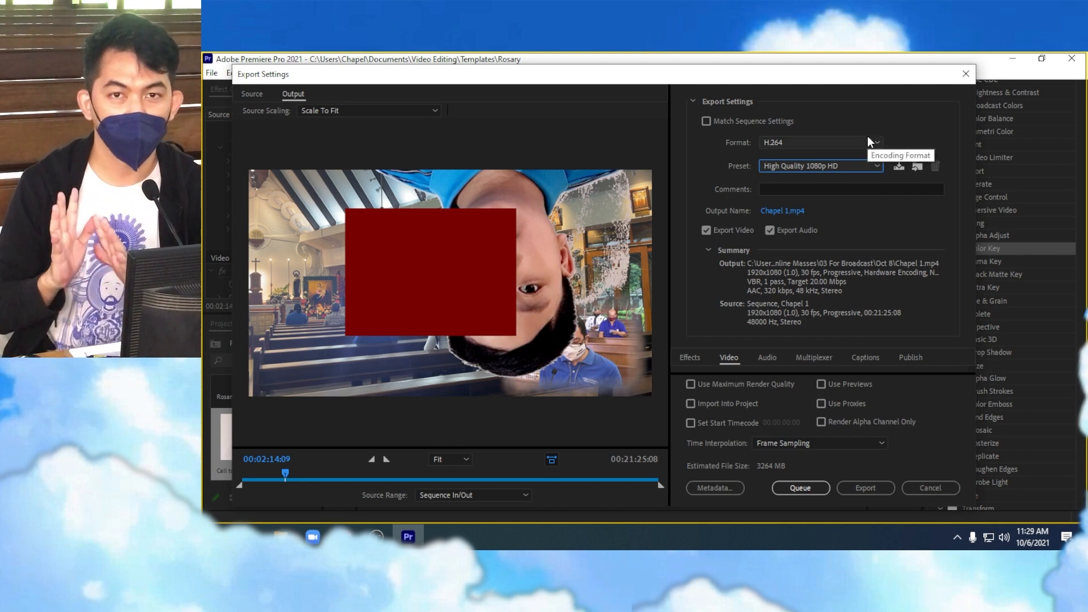
- Name the output file Demo in the Oct 8 folder and queue the export in Adobe Media Encoder
click(793, 212)
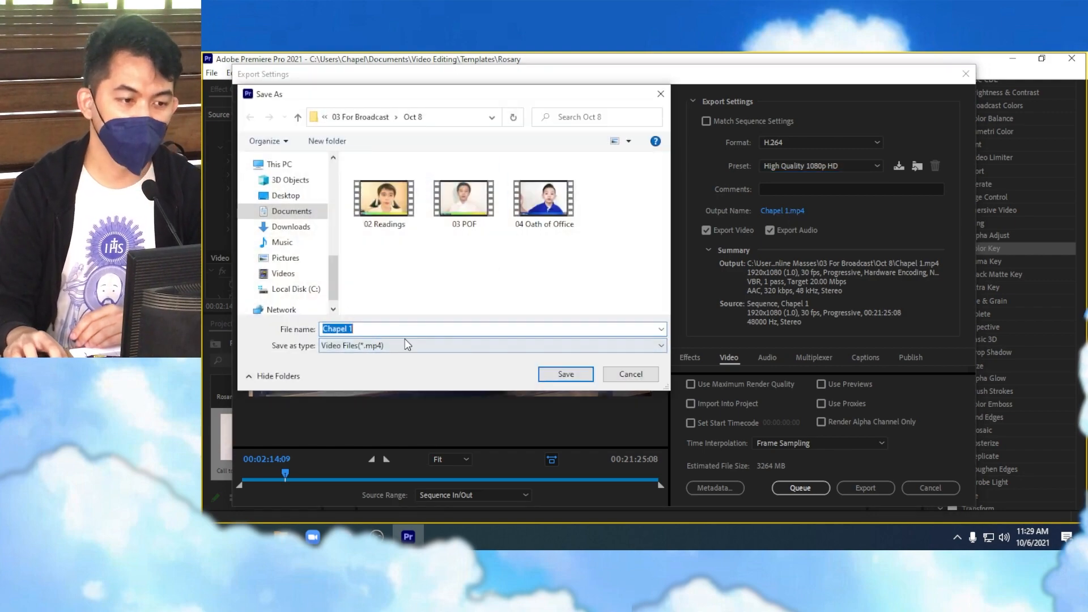
click(558, 375)
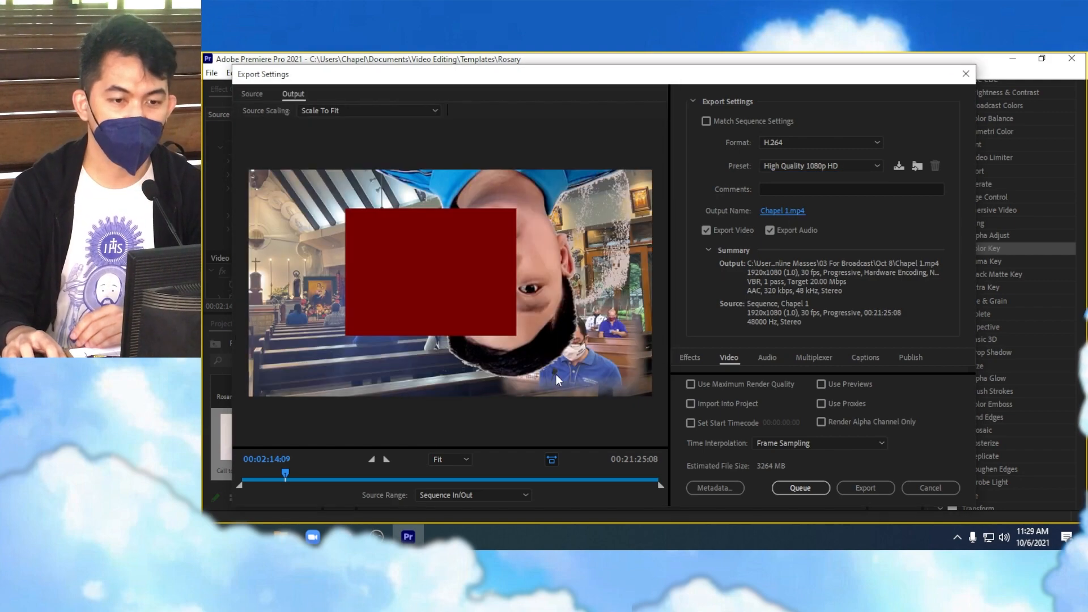
click(797, 213)
text(Laro)
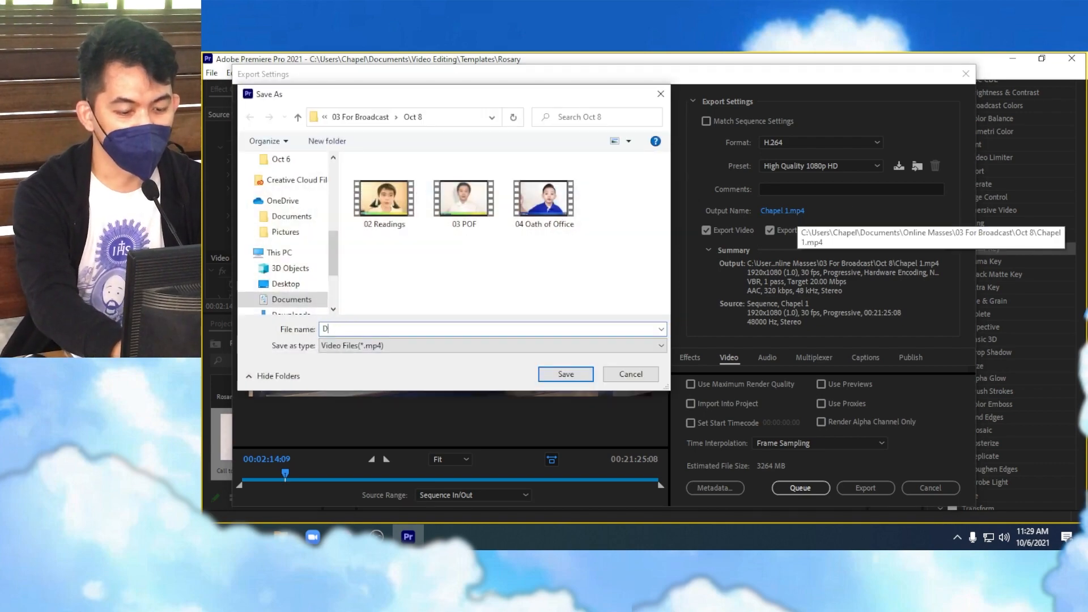
key(Return)
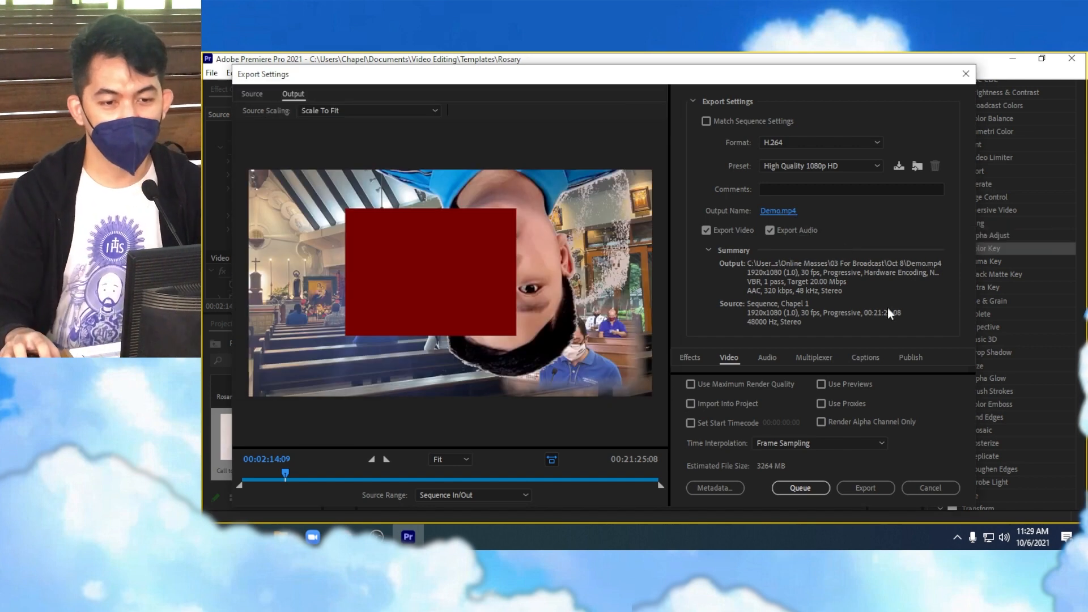
click(874, 491)
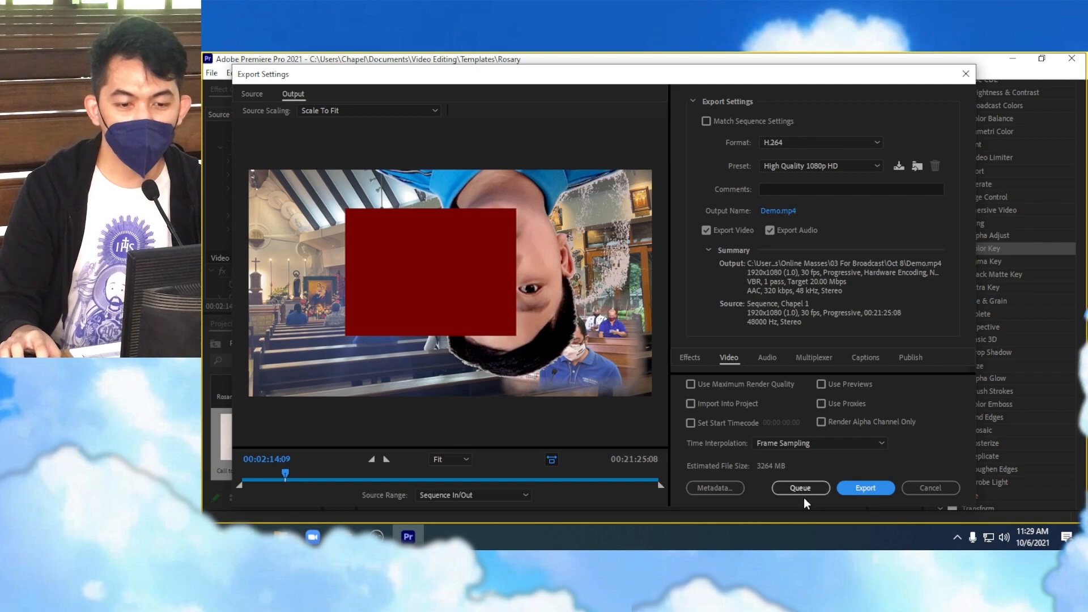
click(805, 489)
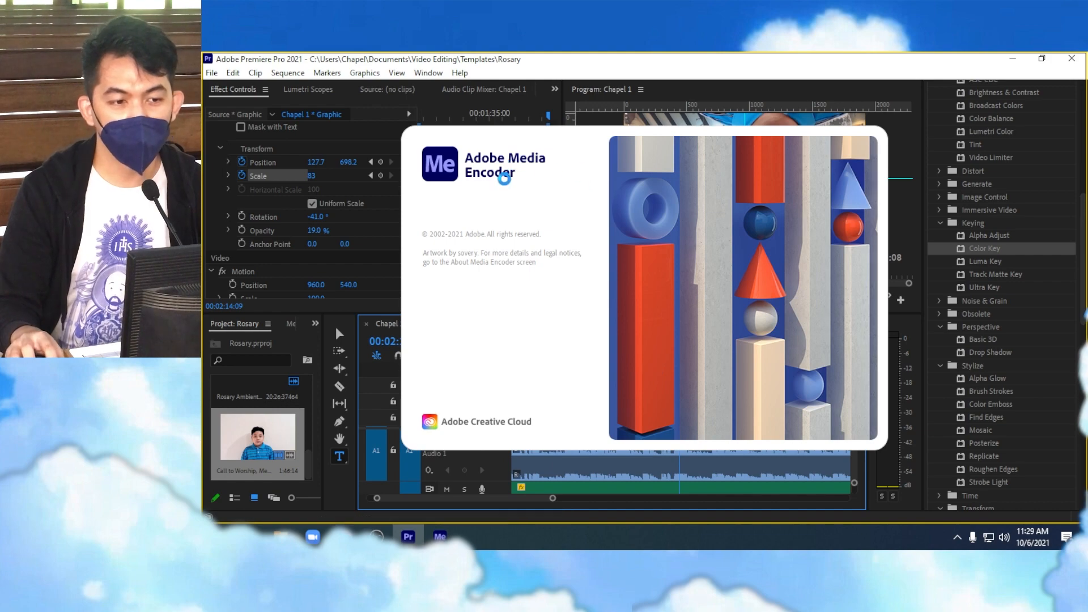
- Switch to Adobe Media Encoder and start encoding the queued Chapel 1 export
click(376, 539)
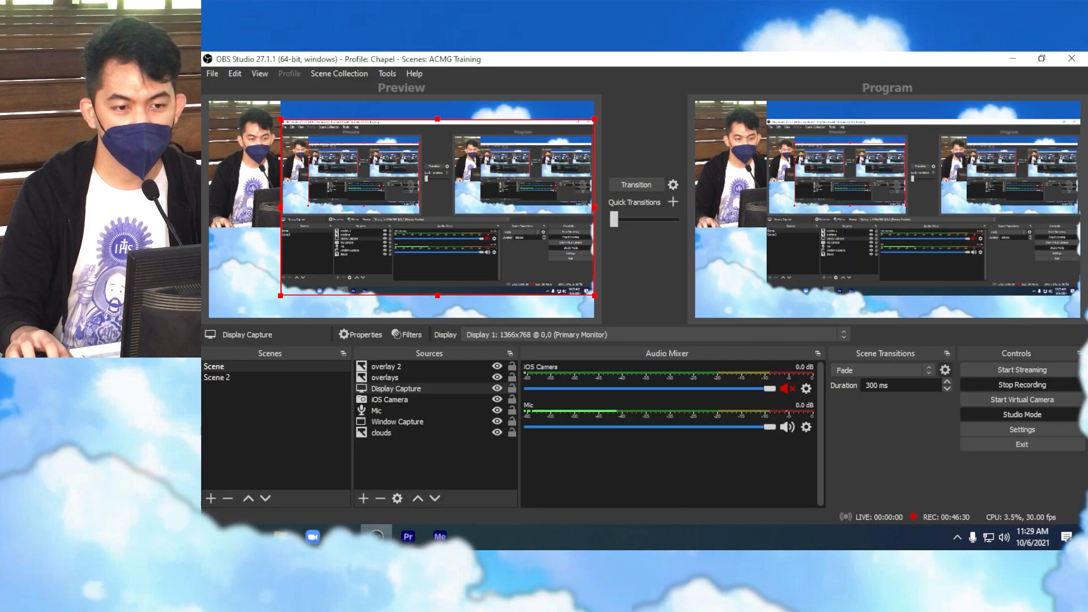
click(440, 537)
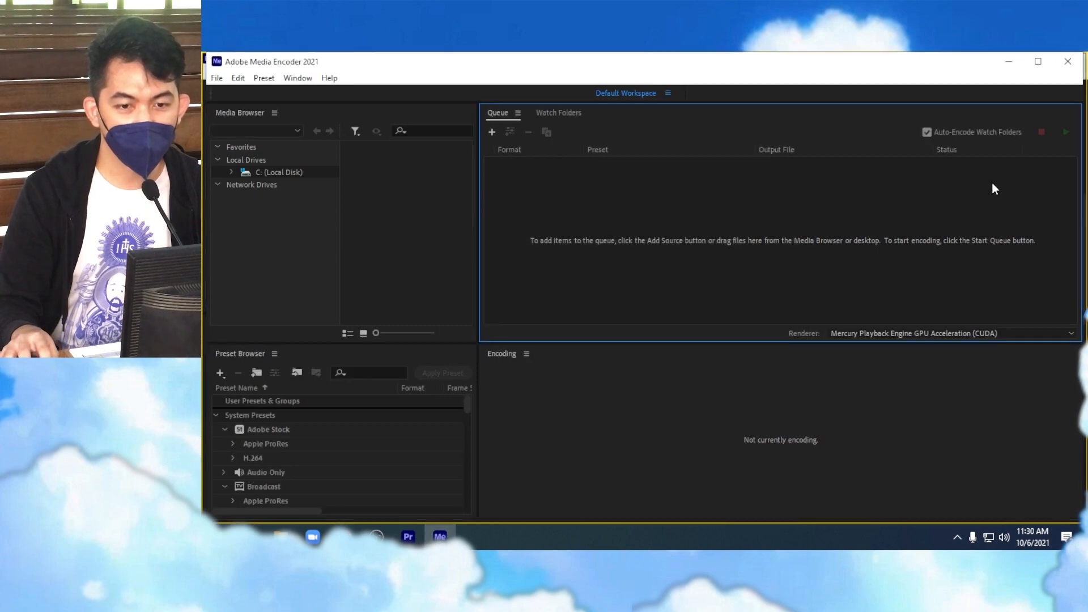
click(1066, 132)
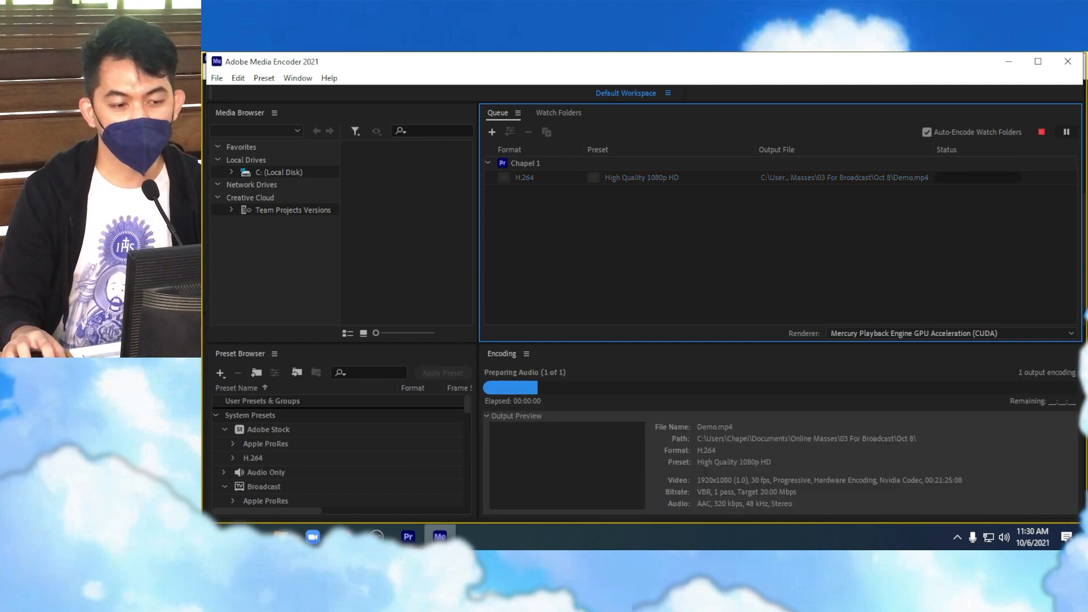
- Switch to Premiere Pro while the export encodes, and return to Media Encoder to stop the Chapel 1 encode
click(408, 536)
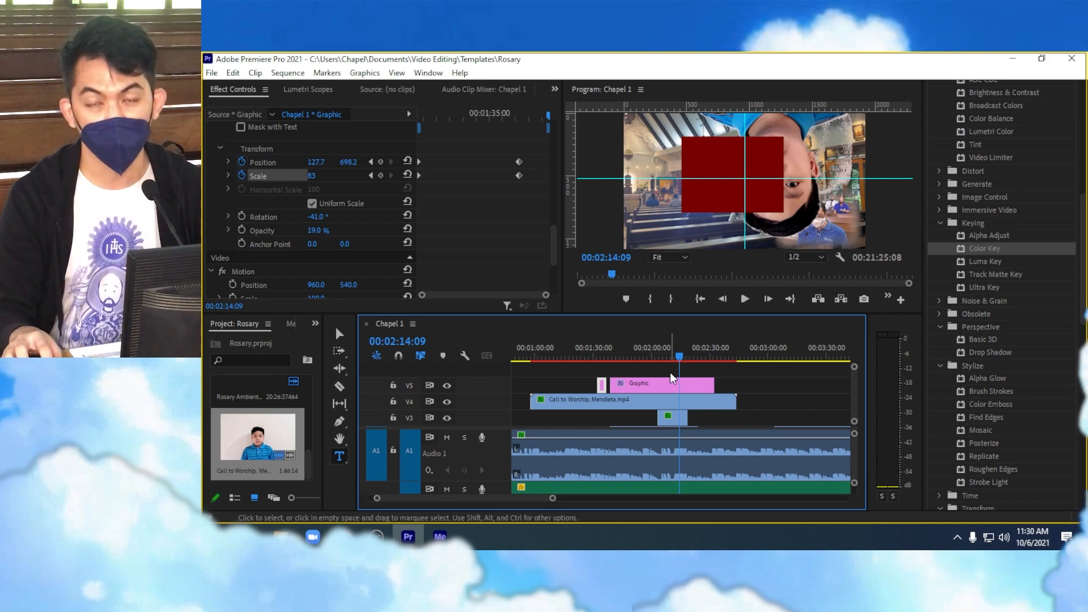
key(alt+Tab)
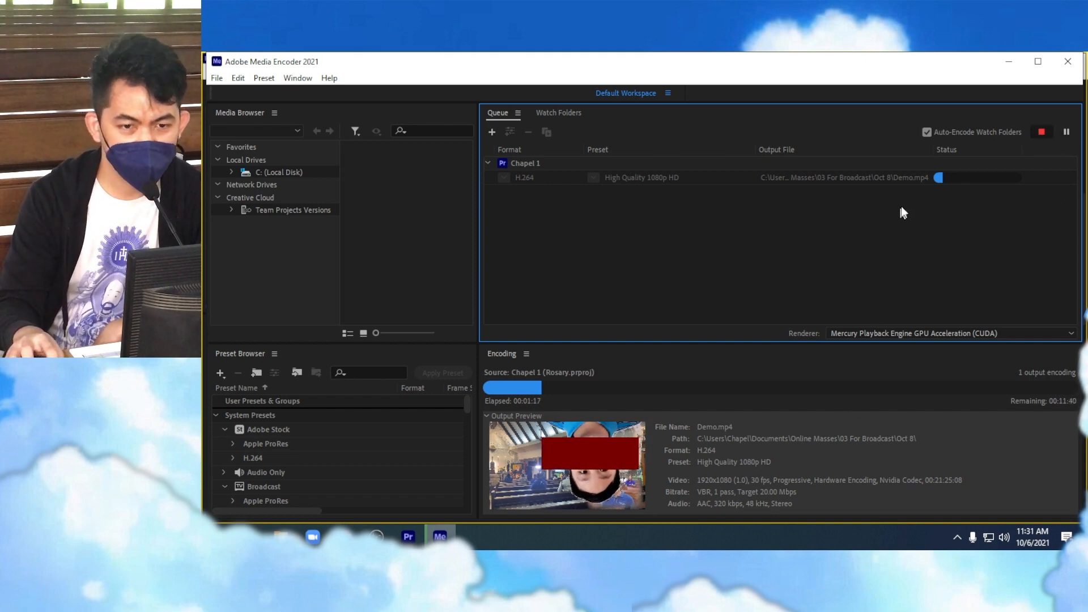
click(1042, 131)
click(719, 318)
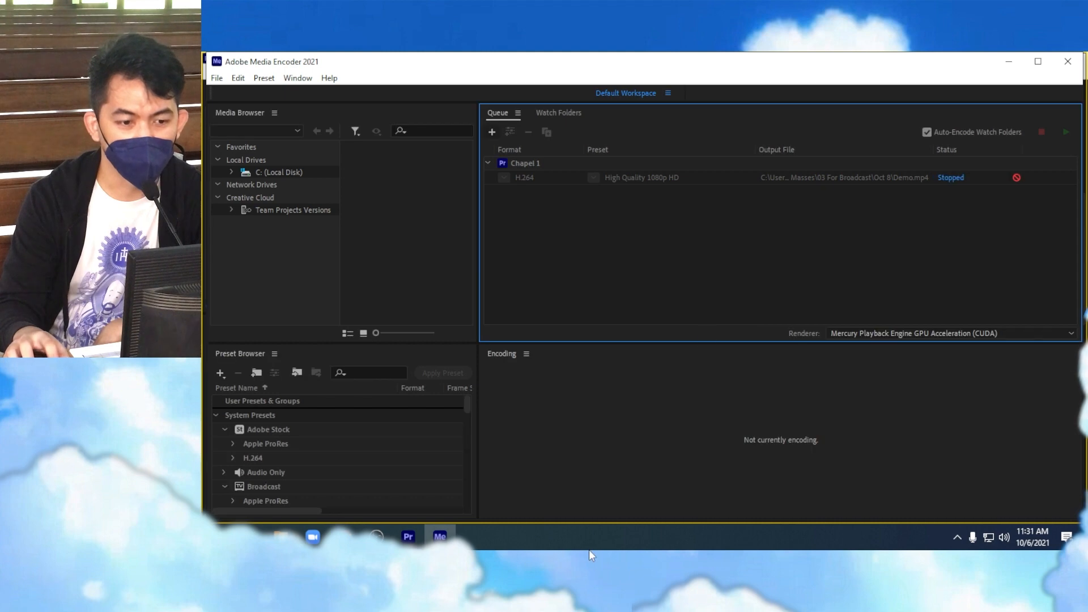
- Switch to OBS Studio and change the active scene to Scene 2
click(377, 537)
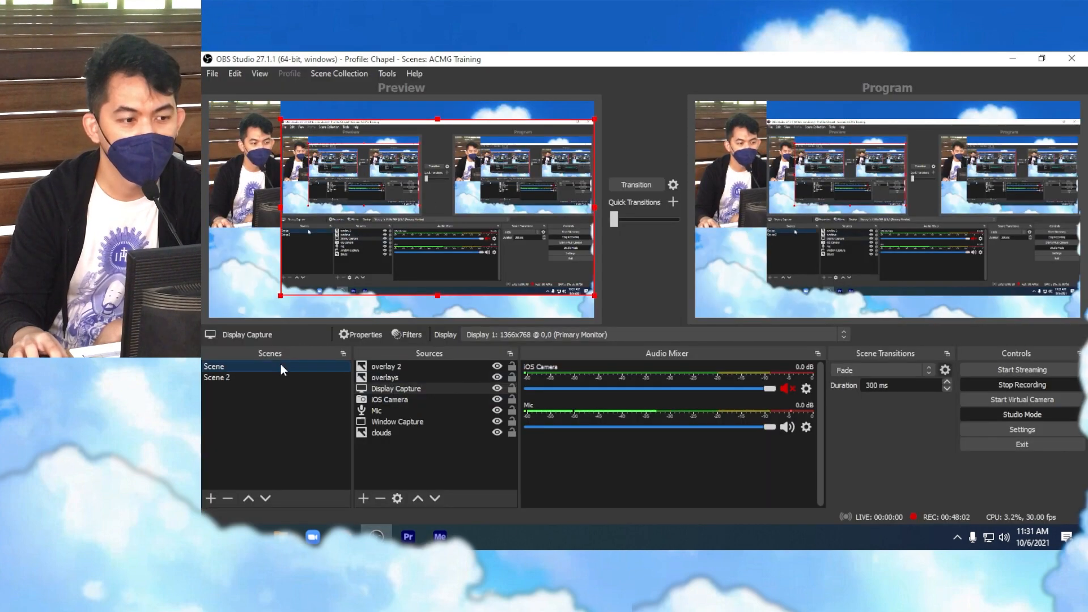
click(321, 377)
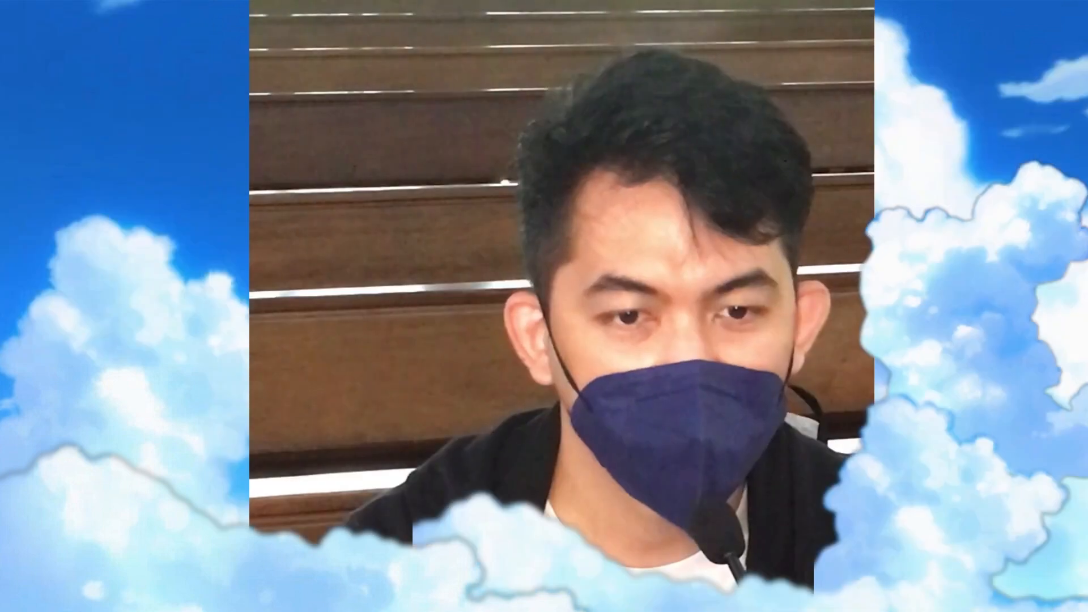